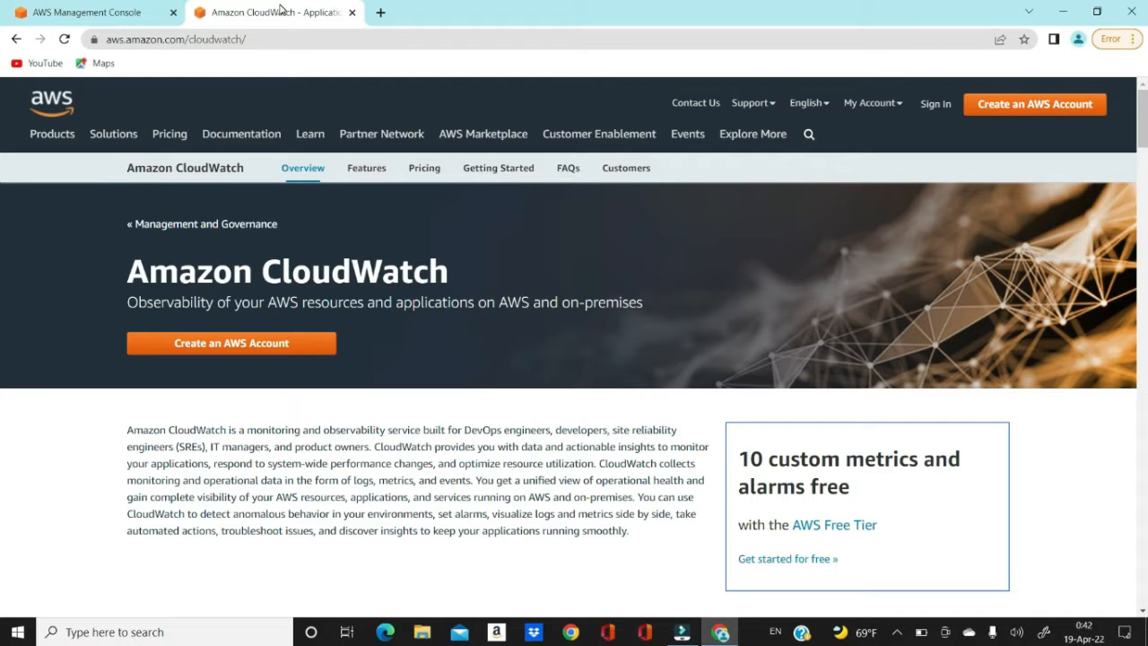
# - Open the EC2 Instances list, which shows one terminated t2.micro instance in us-east-1b
pyautogui.click(82, 9)
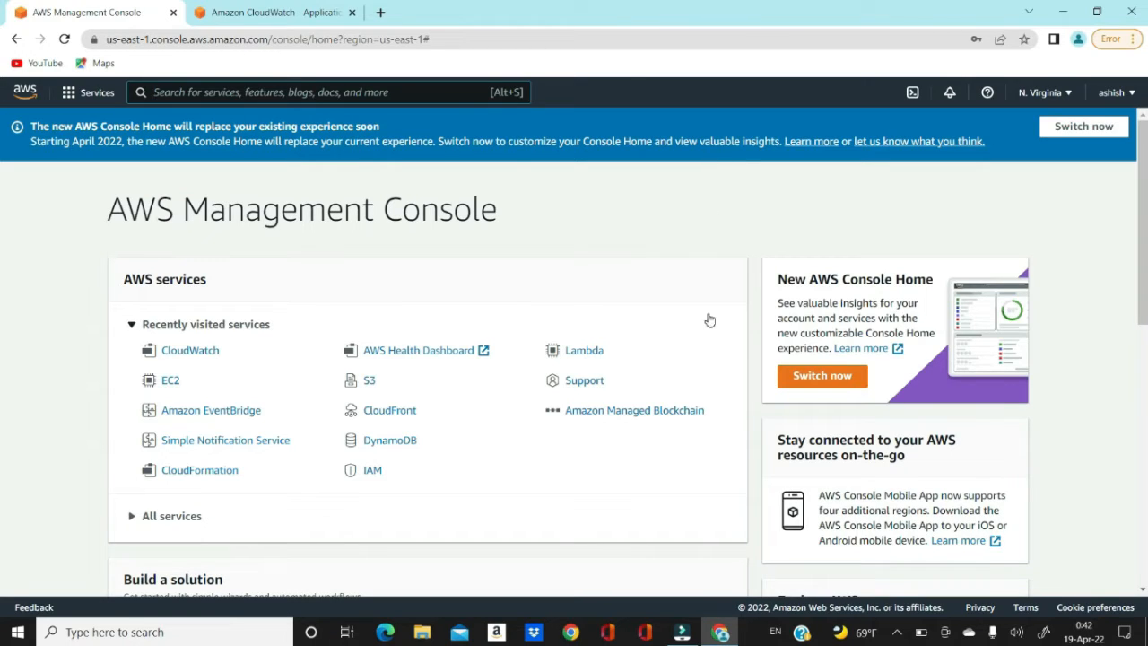
pyautogui.click(176, 384)
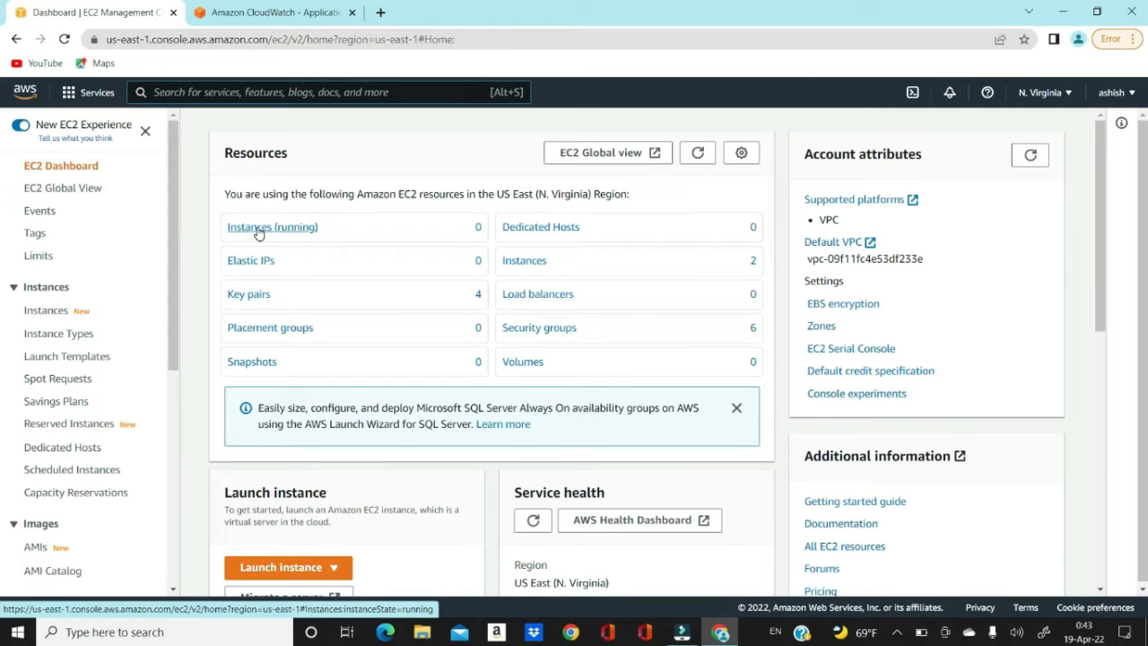
pyautogui.click(47, 311)
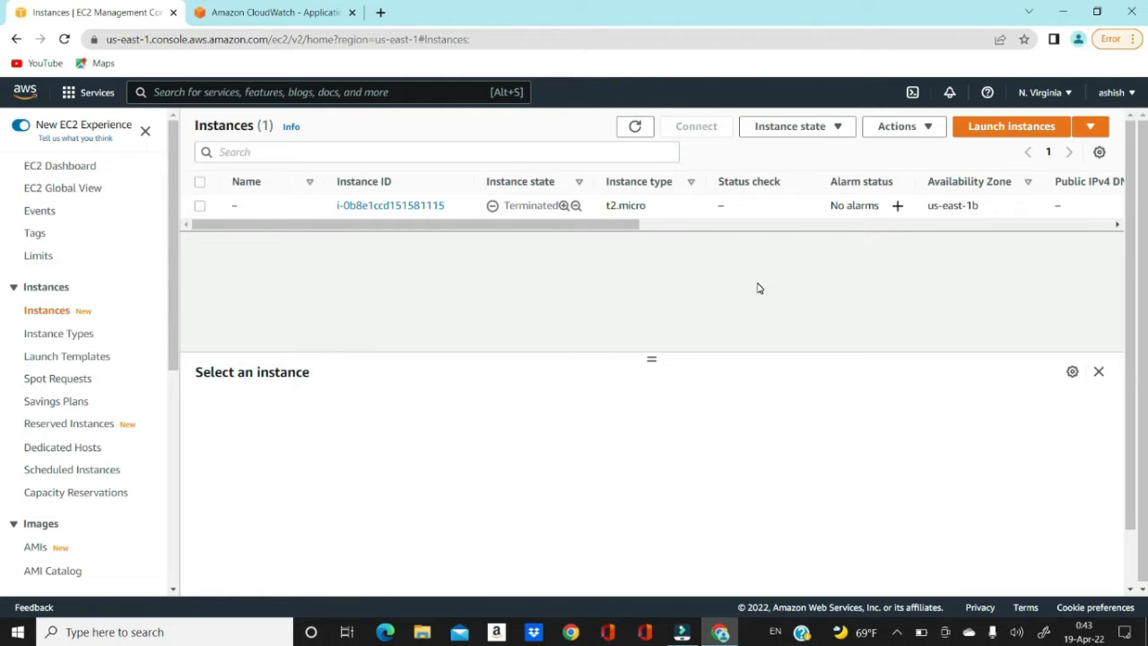
# - Start launching a new instance named EC2CloudWatchDemo
pyautogui.click(1012, 128)
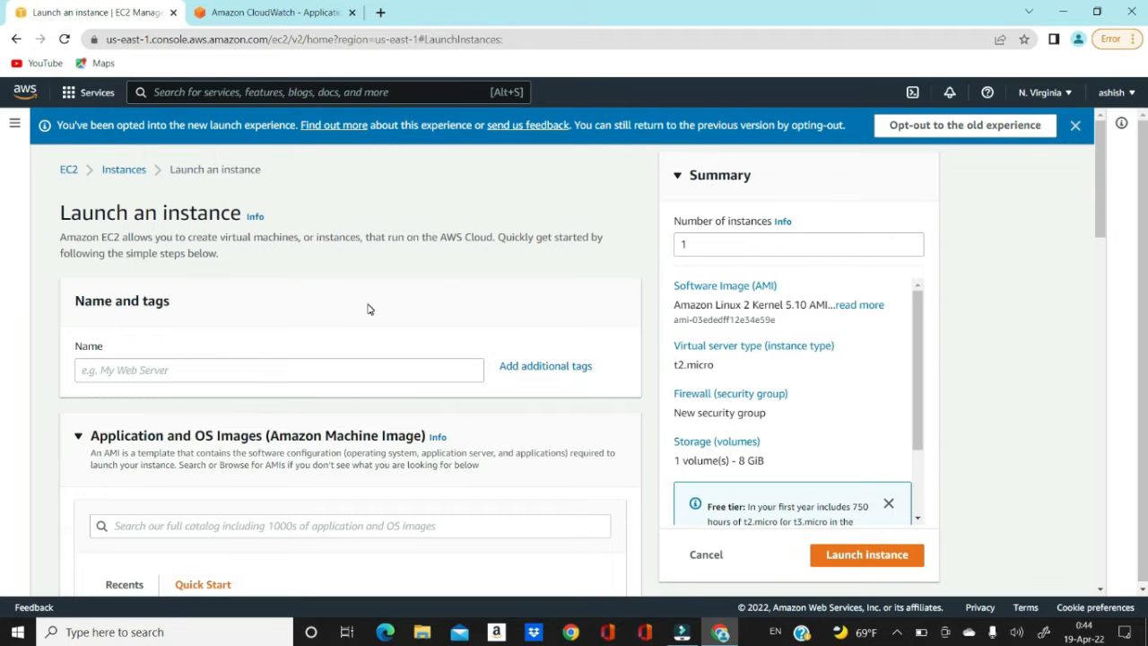
pyautogui.click(283, 371)
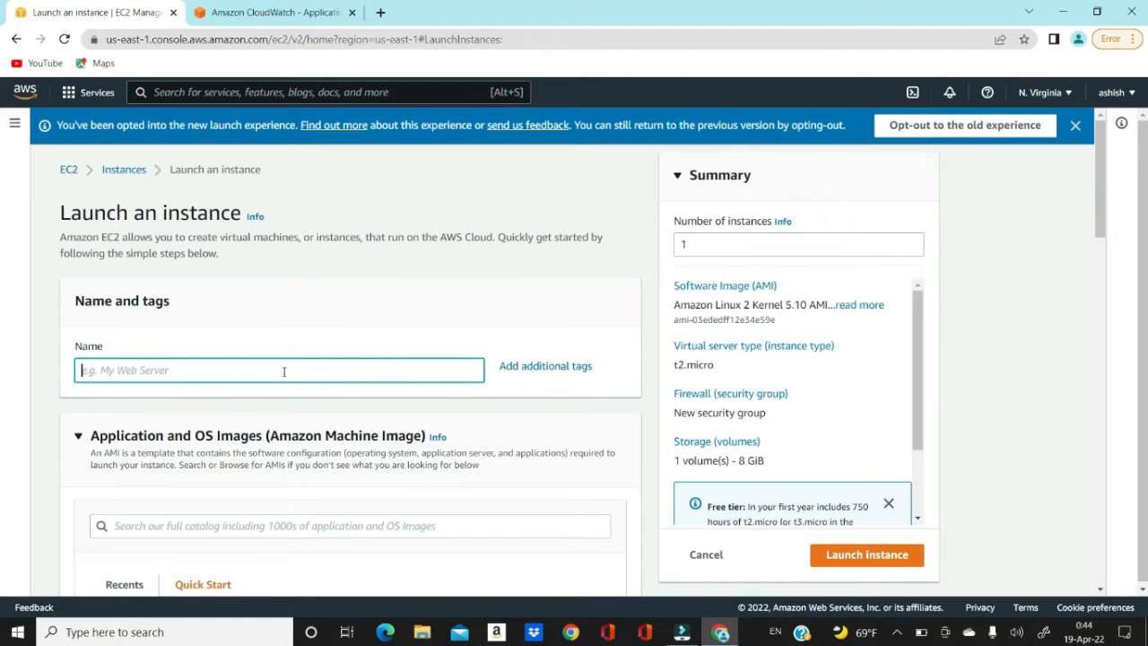
pyautogui.write('EC2CloudWatchDemo')
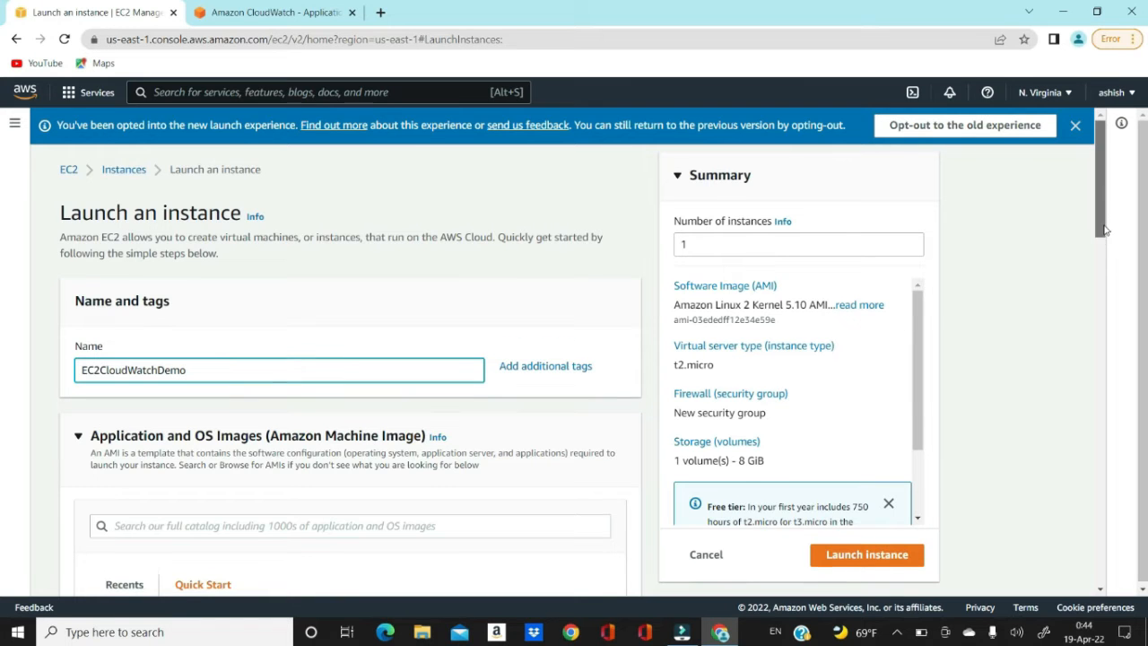
# - Choose the Amazon Linux 2 Kernel 5.10 AMI as the instance image
pyautogui.moveTo(1100, 235); pyautogui.dragTo(1099, 319)
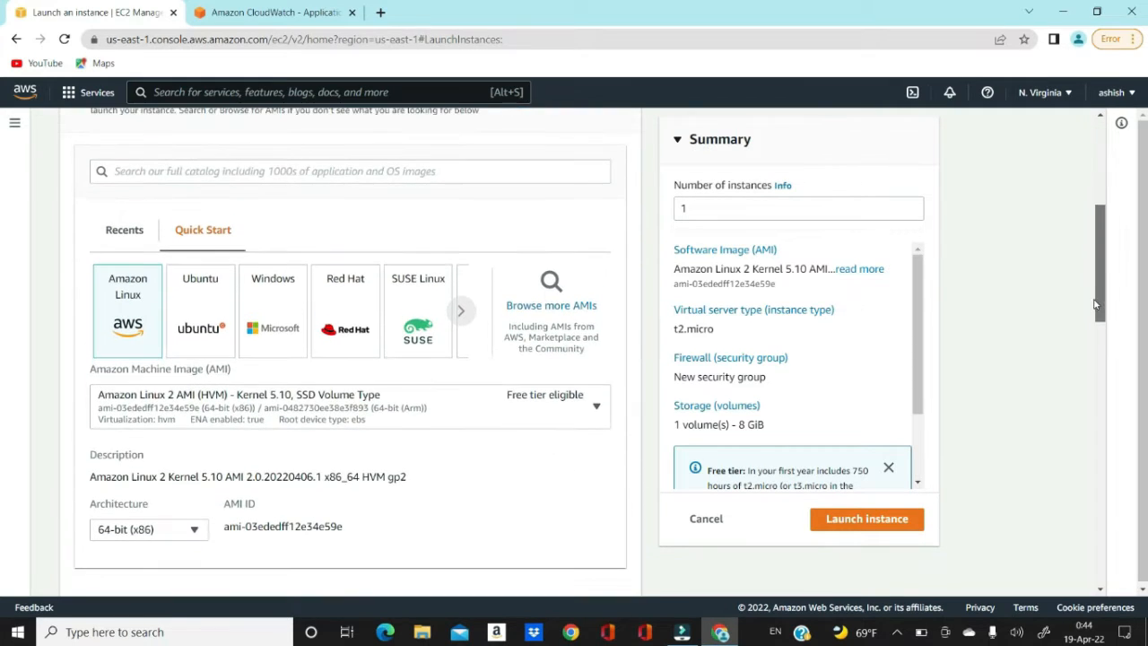
pyautogui.click(141, 303)
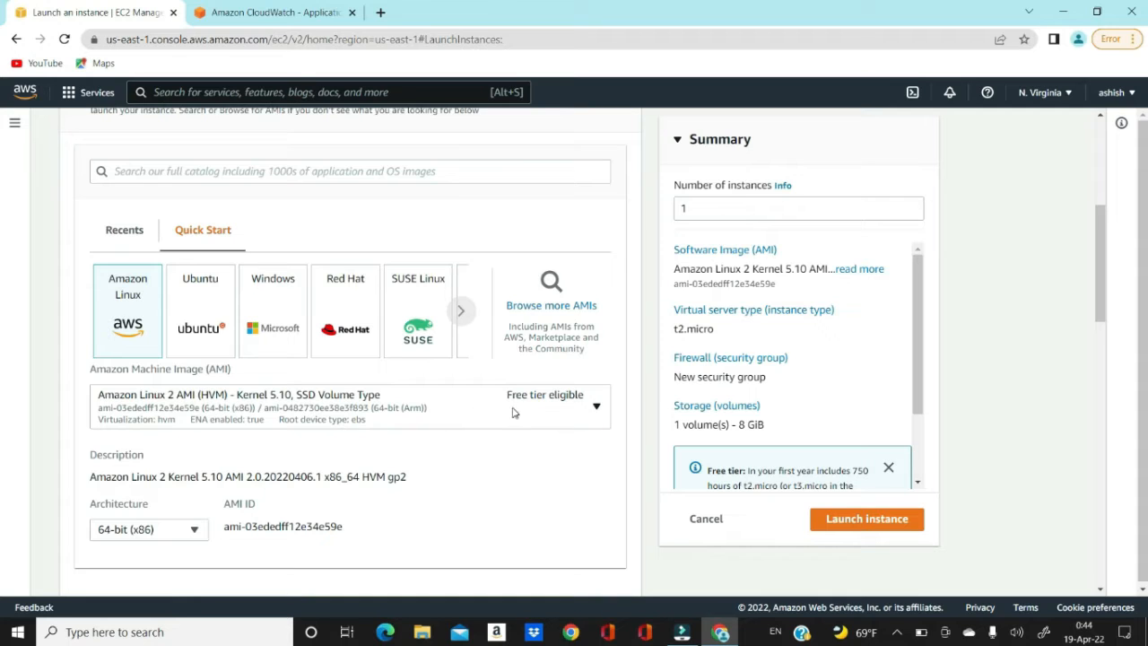
pyautogui.click(597, 406)
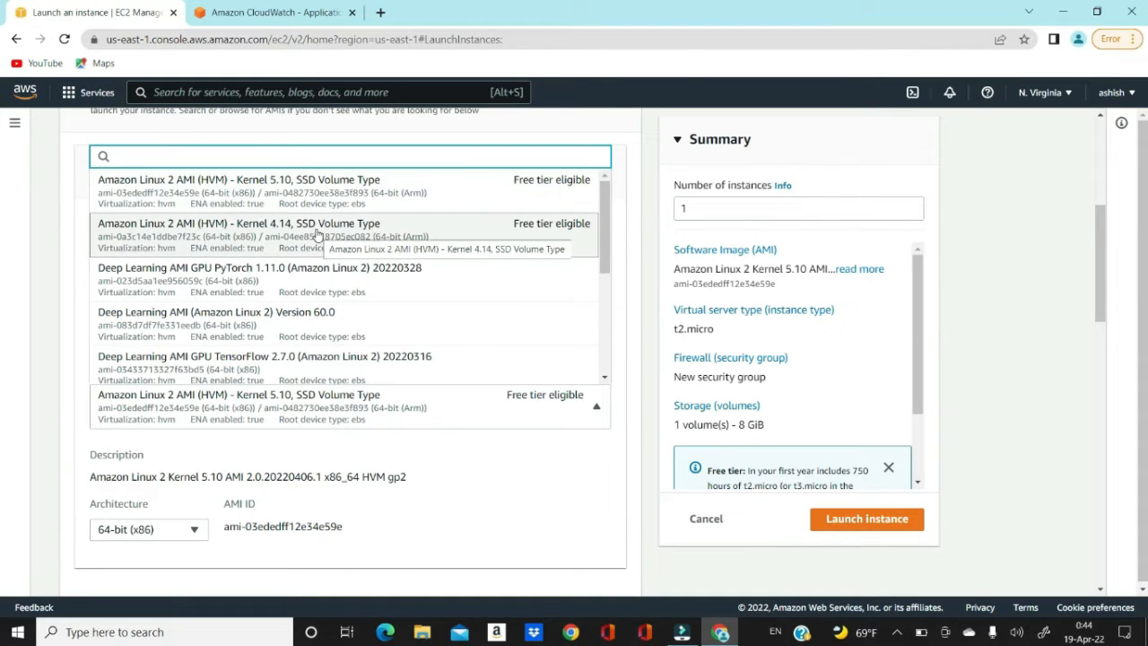
pyautogui.click(287, 190)
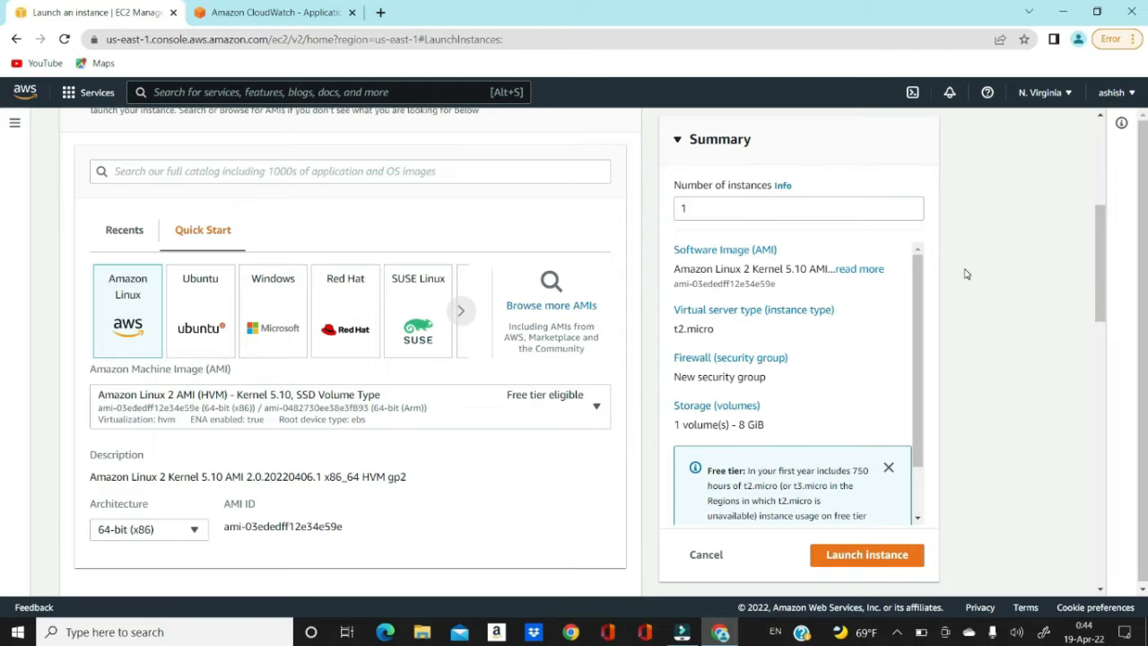
pyautogui.moveTo(1103, 256); pyautogui.dragTo(1100, 409)
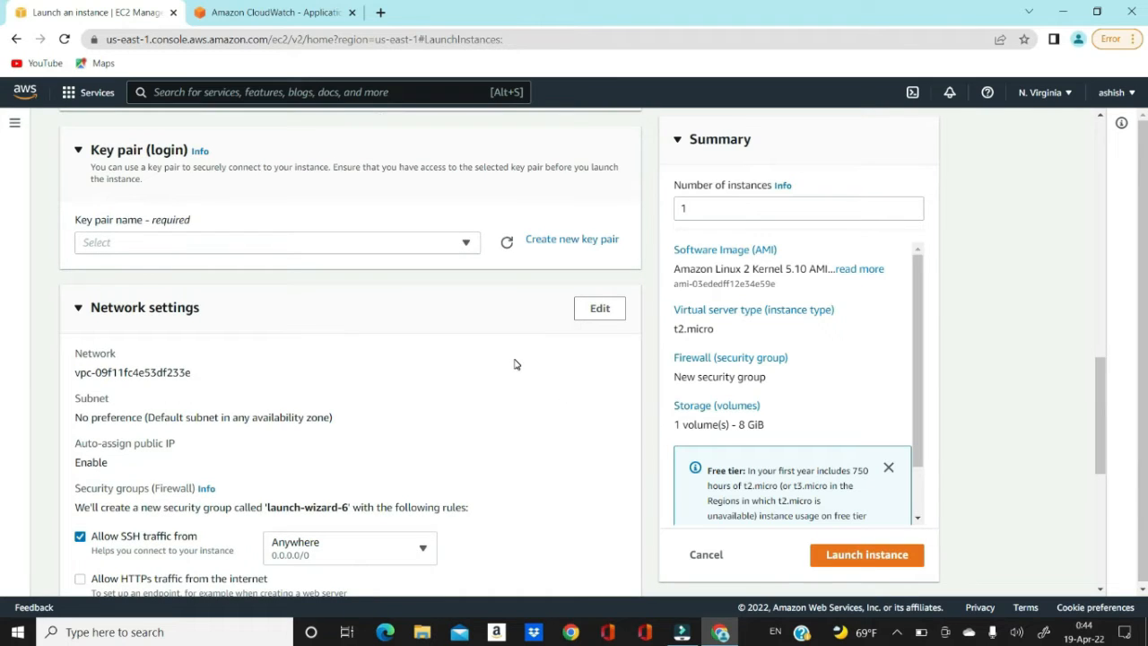
pyautogui.scroll(2, 472, 336)
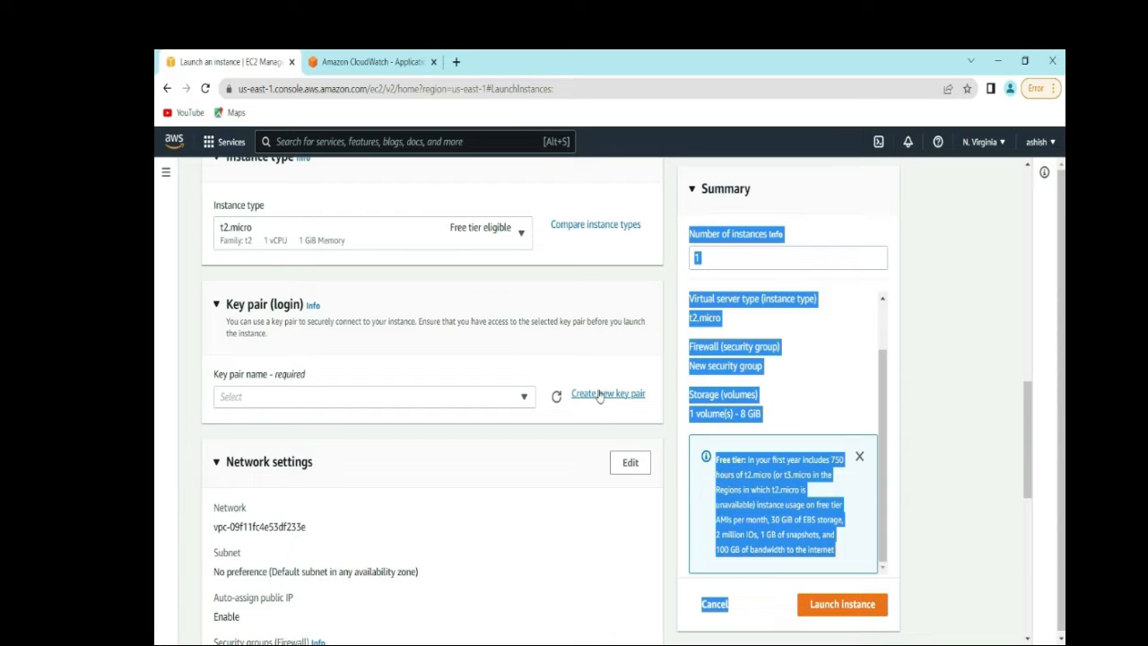
# - Create a new key pair named keycloudwatch in .ppk format
pyautogui.click(529, 400)
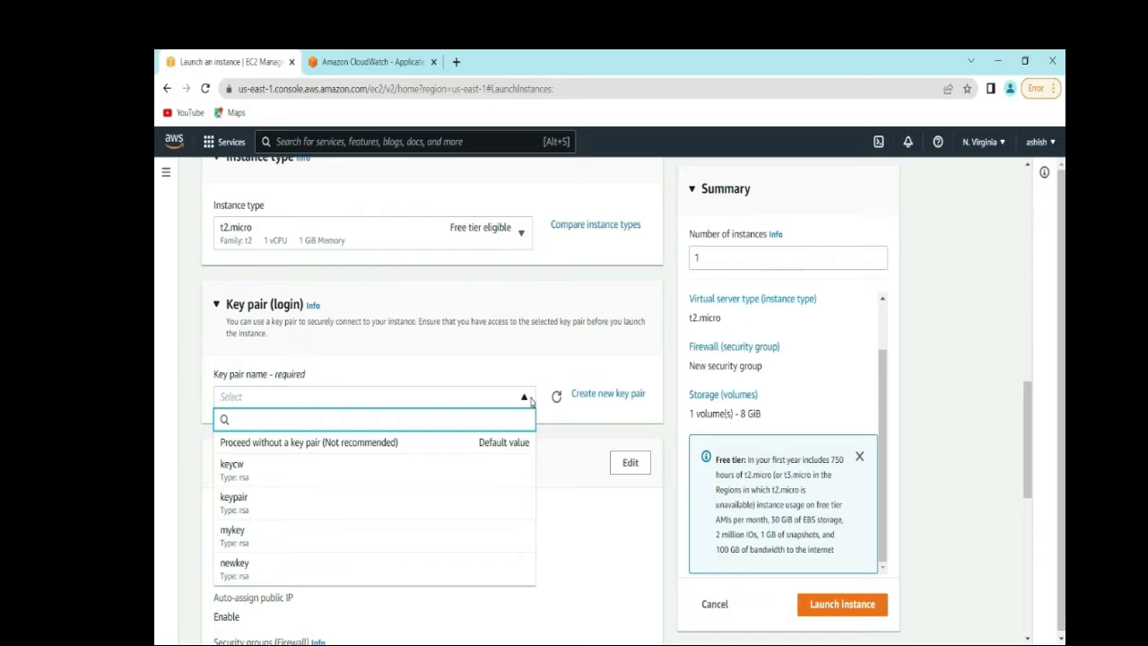
pyautogui.click(529, 400)
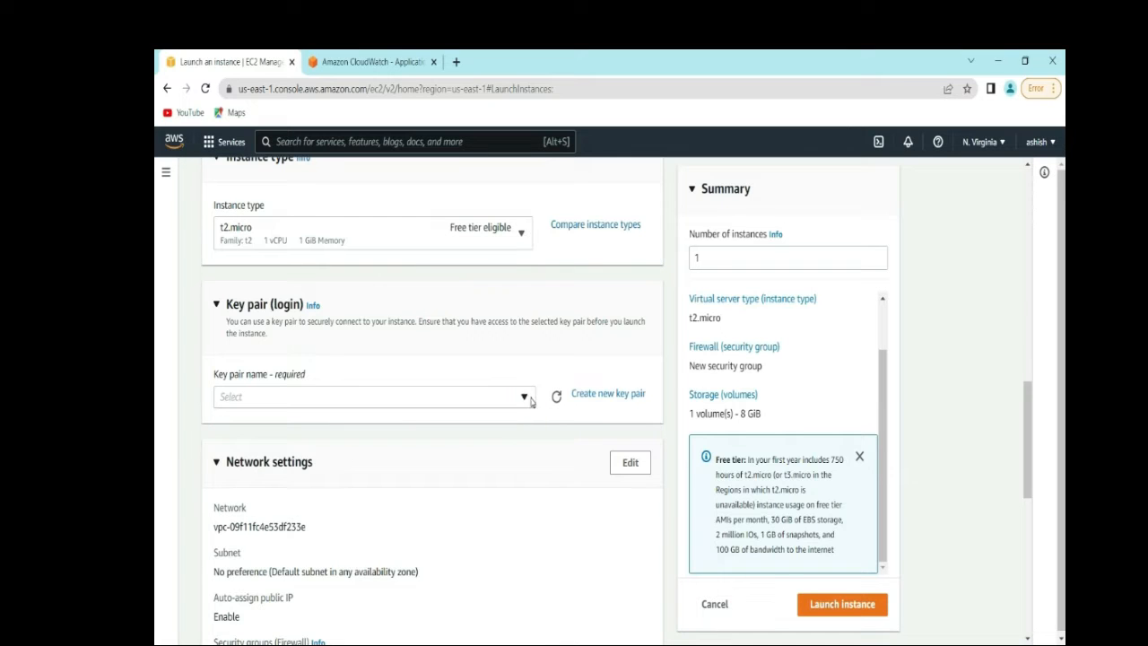
pyautogui.click(607, 394)
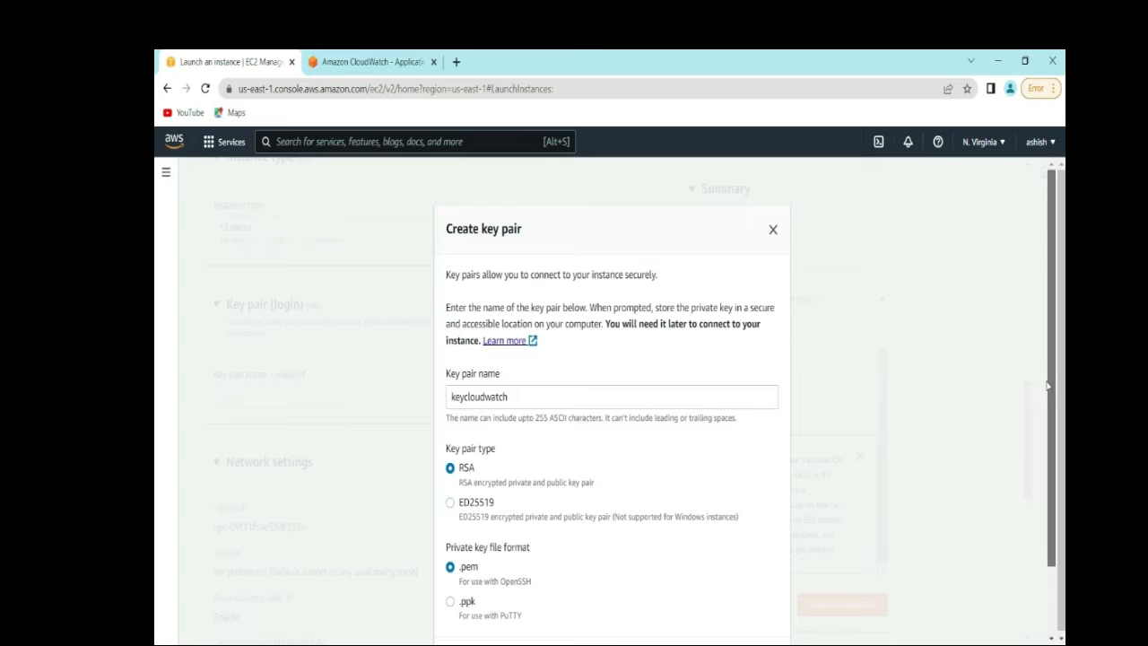
pyautogui.moveTo(1051, 387); pyautogui.dragTo(1049, 466)
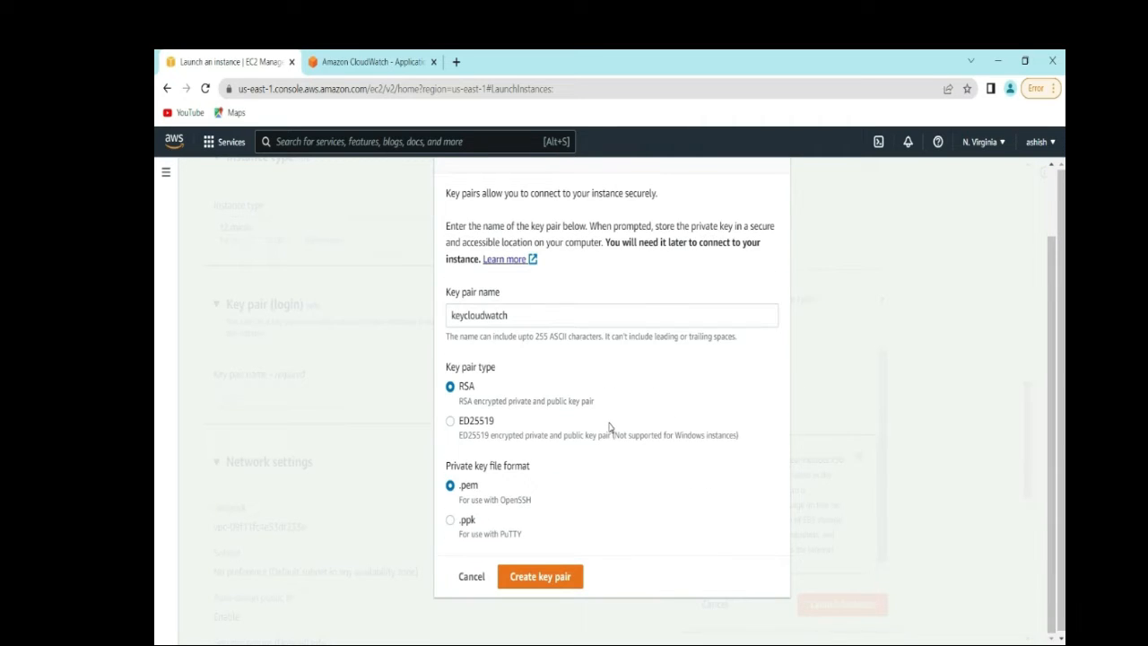
pyautogui.click(451, 523)
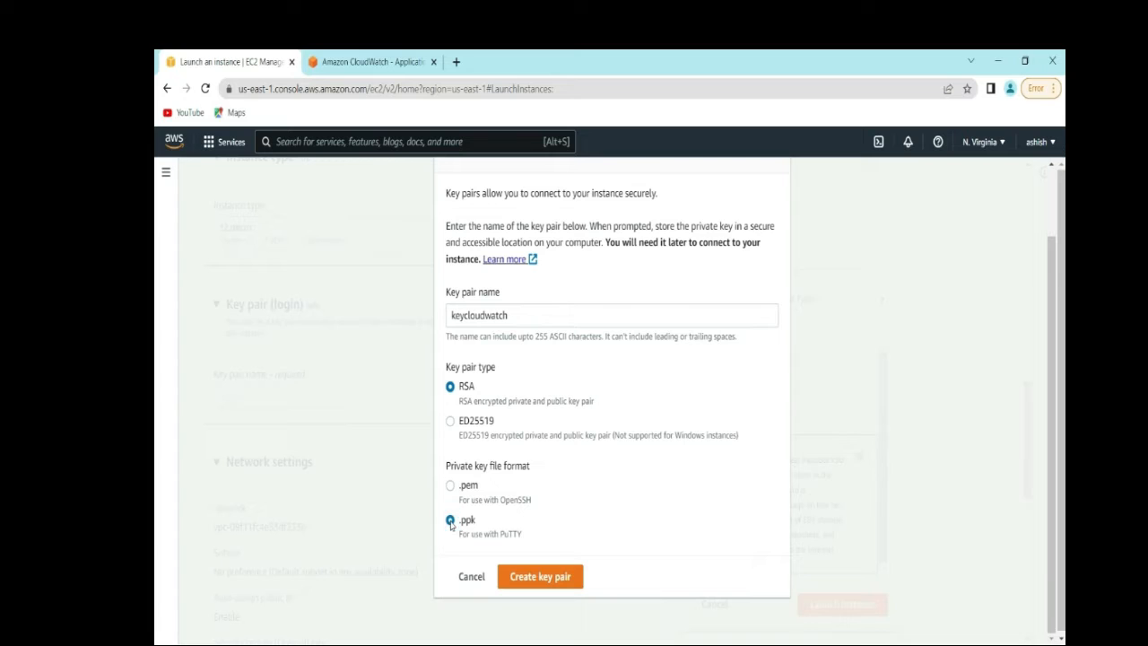
pyautogui.click(549, 582)
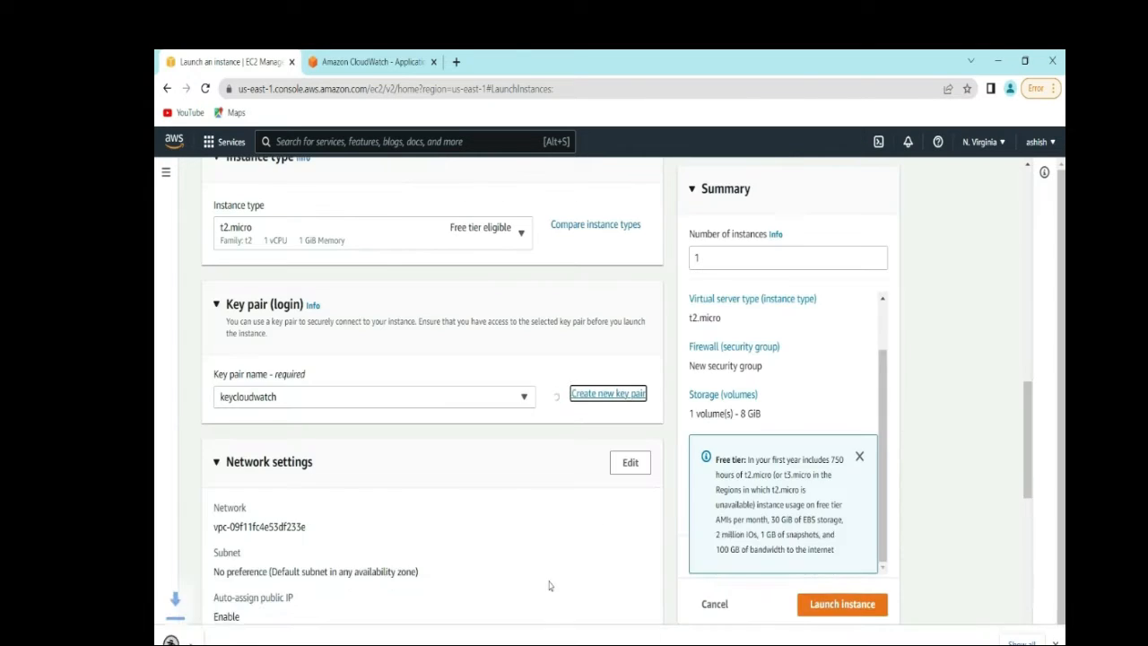
# - Show the downloaded keycloudwatch key file in its Downloads folder
pyautogui.scroll(-1, 884, 505)
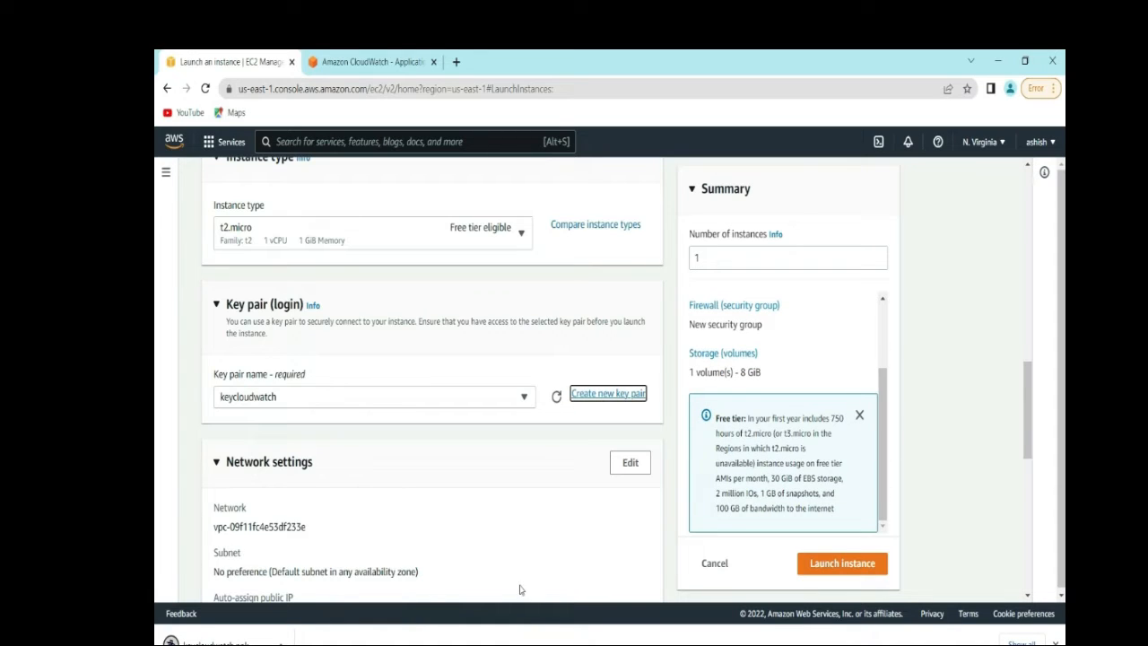
pyautogui.click(280, 640)
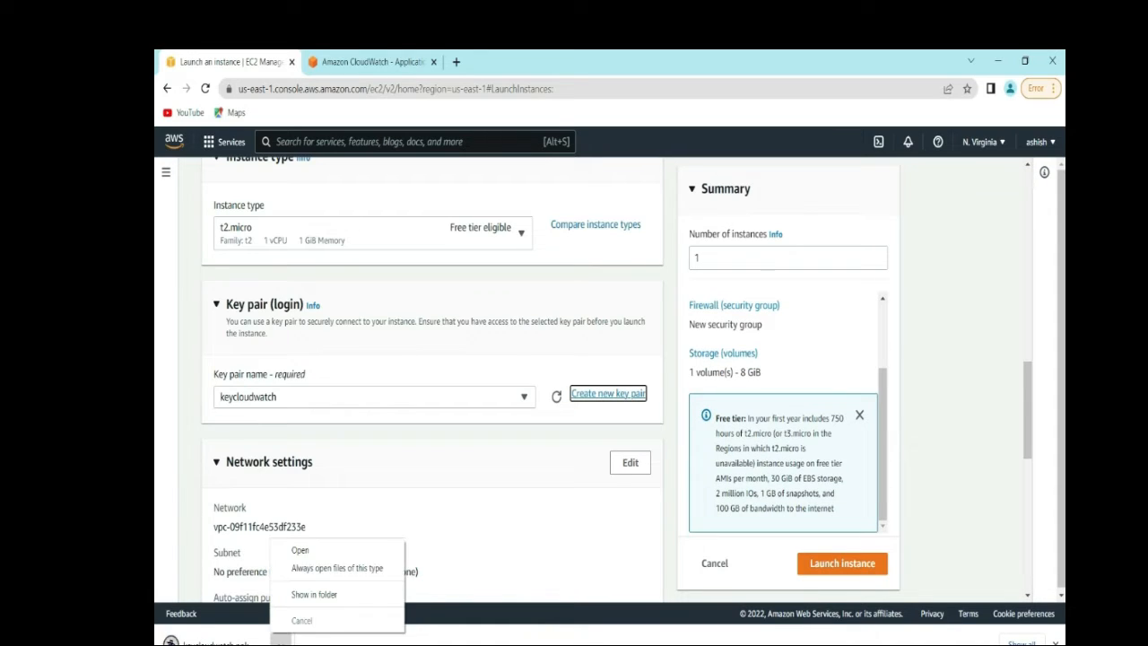
pyautogui.click(343, 597)
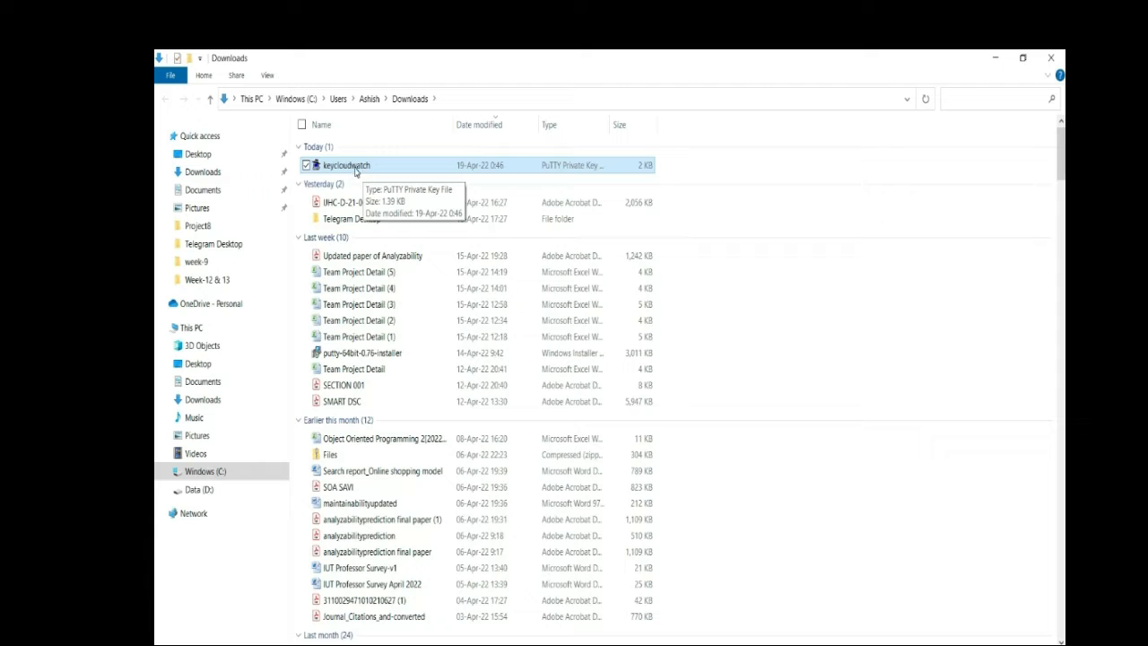
# - Cut the keycloudwatch key file from Downloads and paste it onto the desktop
pyautogui.rightClick(358, 165)
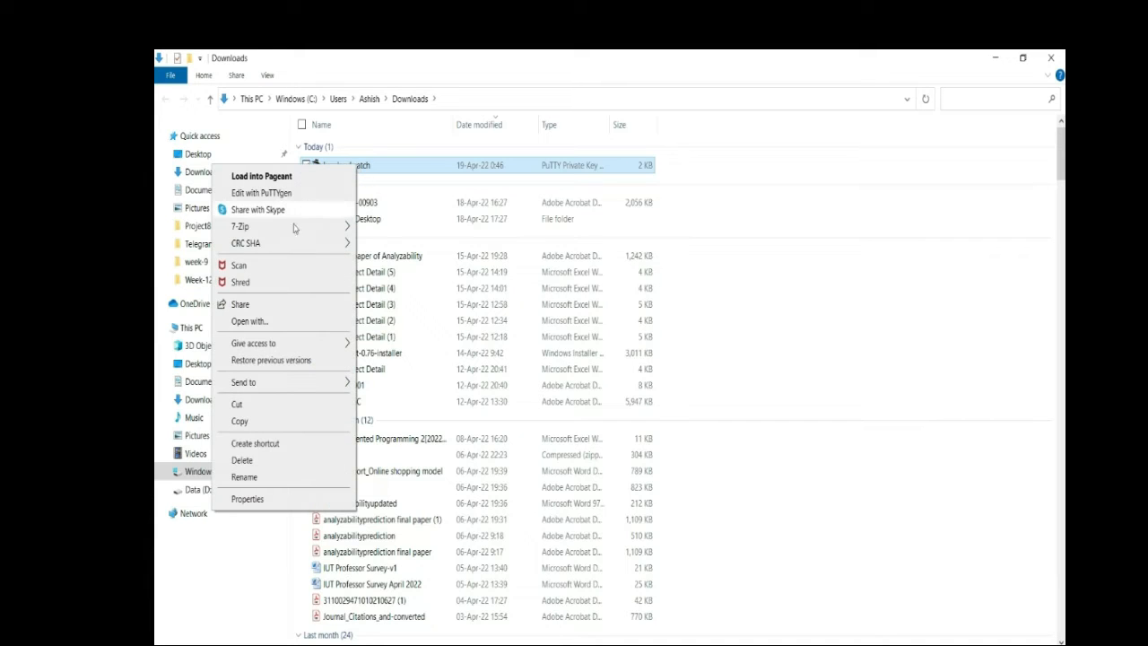
pyautogui.click(241, 404)
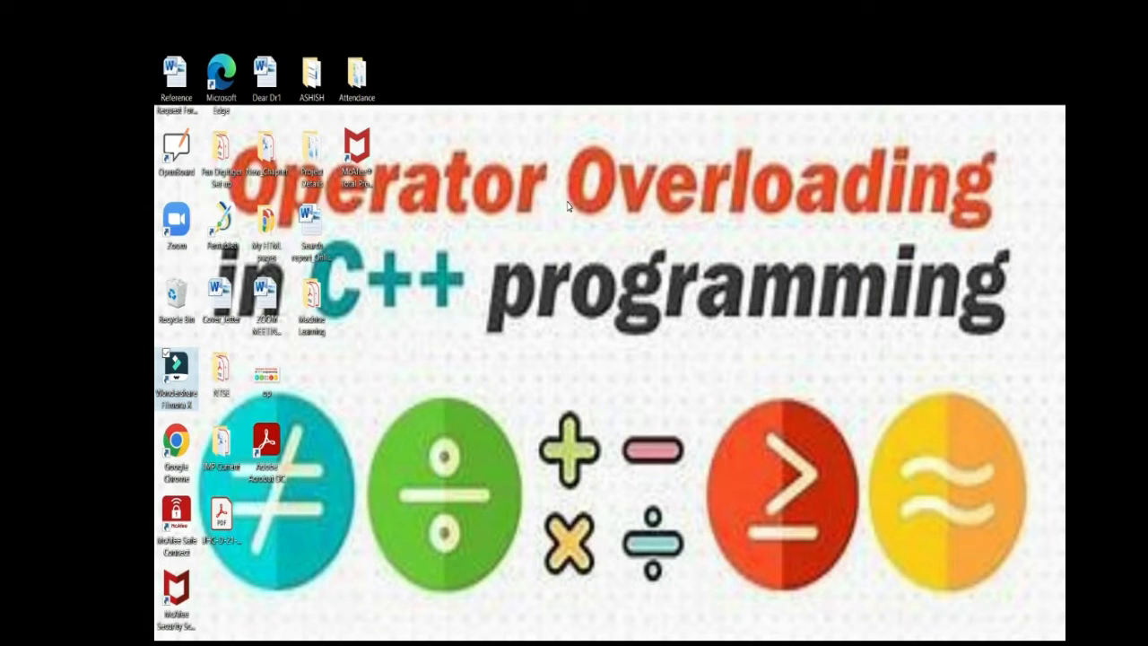
pyautogui.rightClick(539, 83)
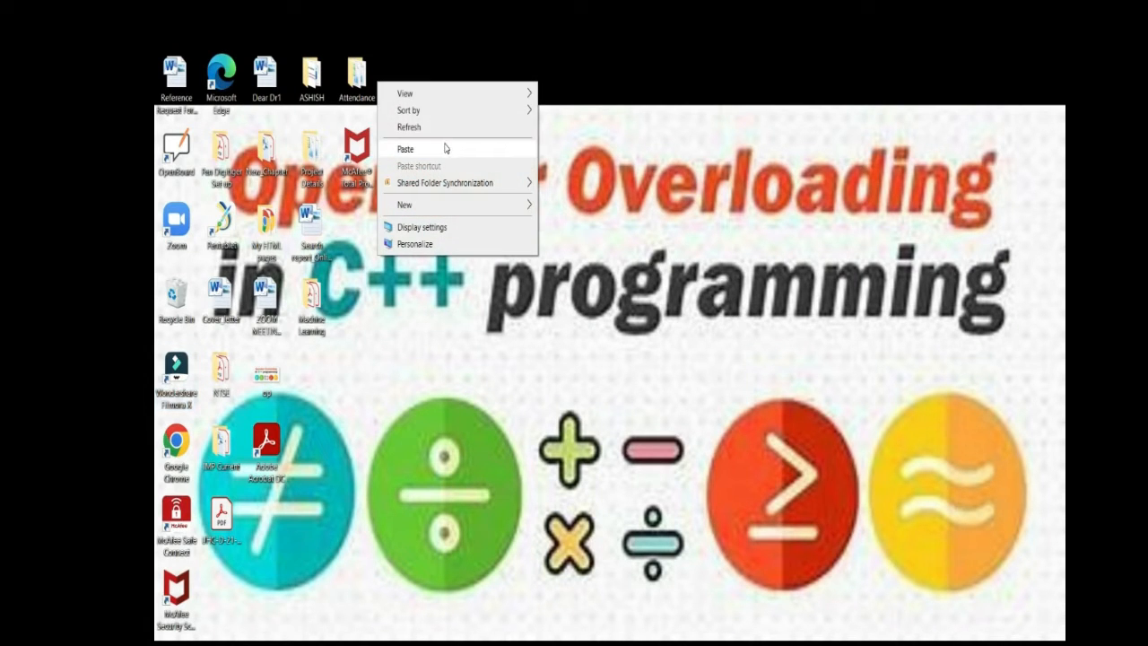
pyautogui.click(445, 148)
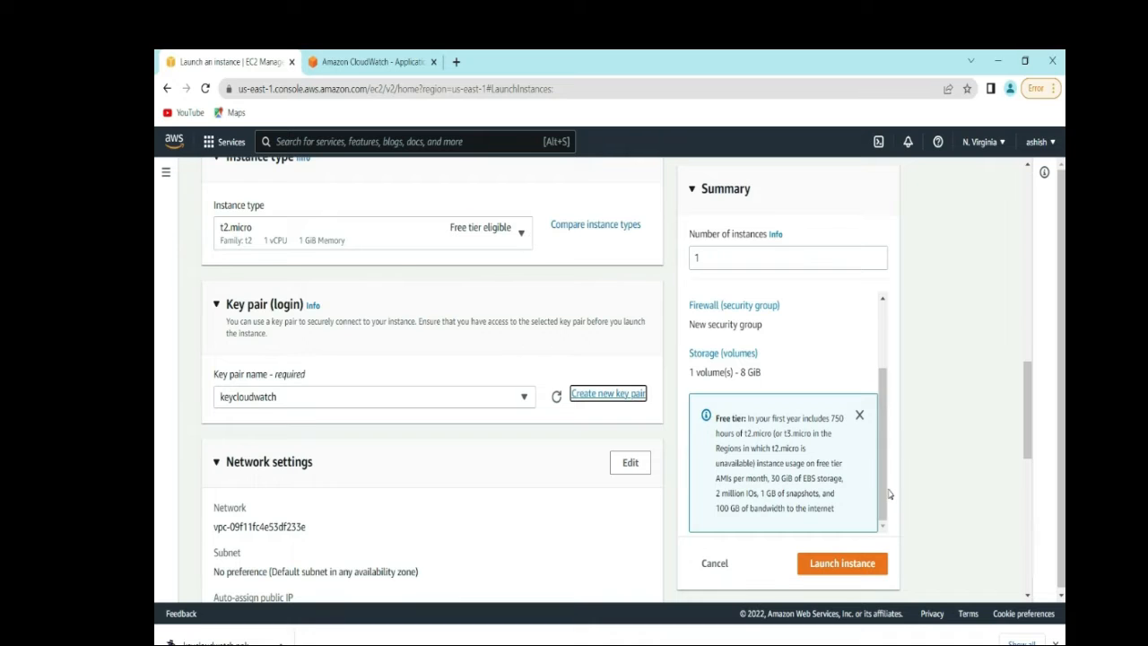
# - Launch the EC2CloudWatchDemo instance and return to the full instances list
pyautogui.moveTo(1030, 438); pyautogui.dragTo(1034, 564)
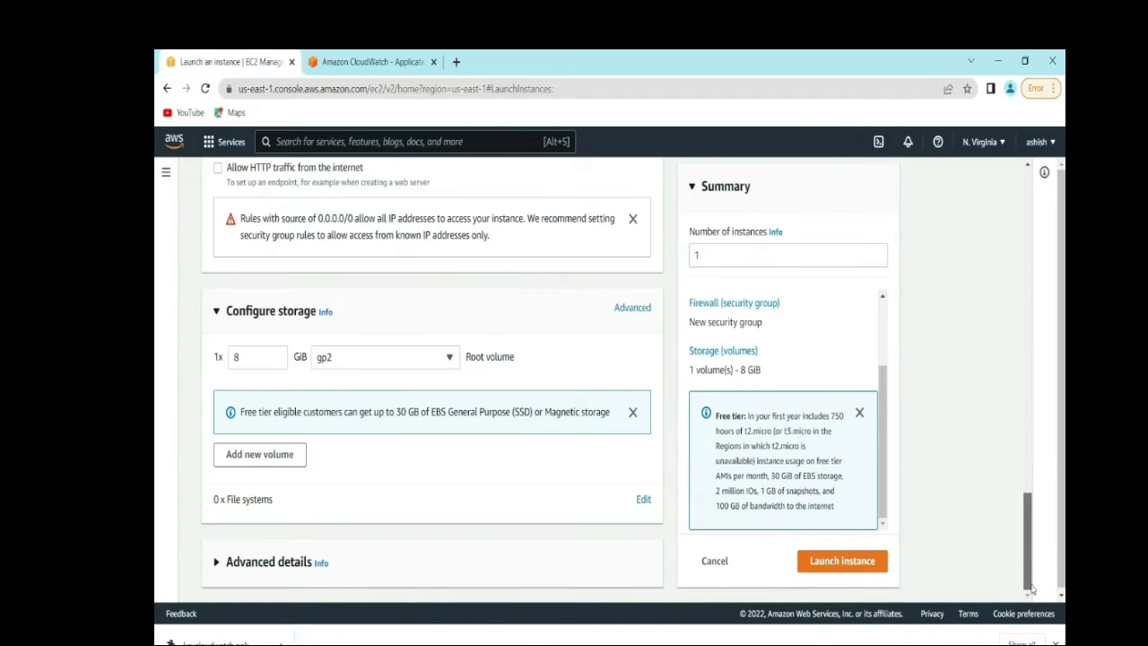
pyautogui.click(842, 561)
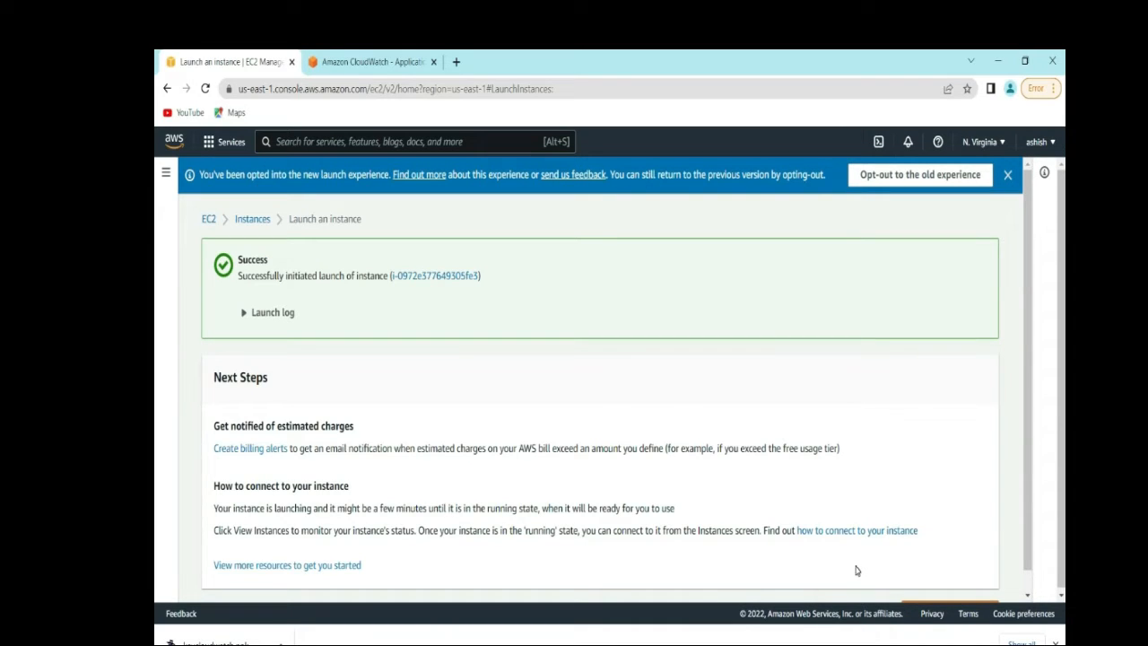
pyautogui.scroll(-1, 855, 571)
pyautogui.click(961, 589)
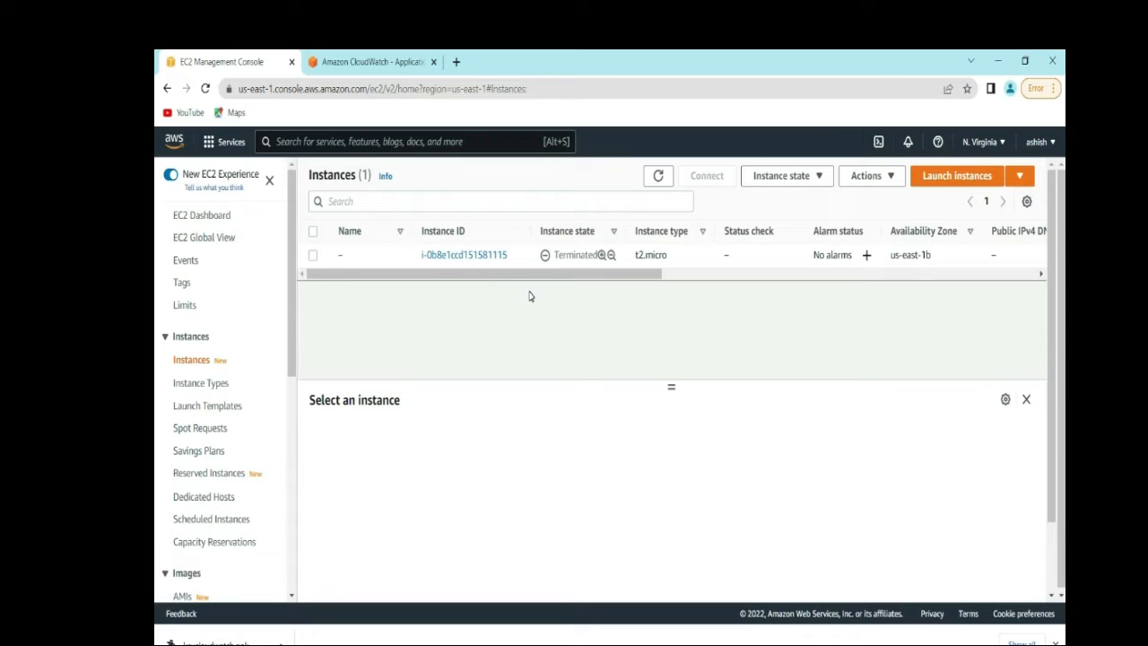
# - Refresh the instance list and open the running EC2CloudWatchDemo instance's summary page
pyautogui.click(662, 182)
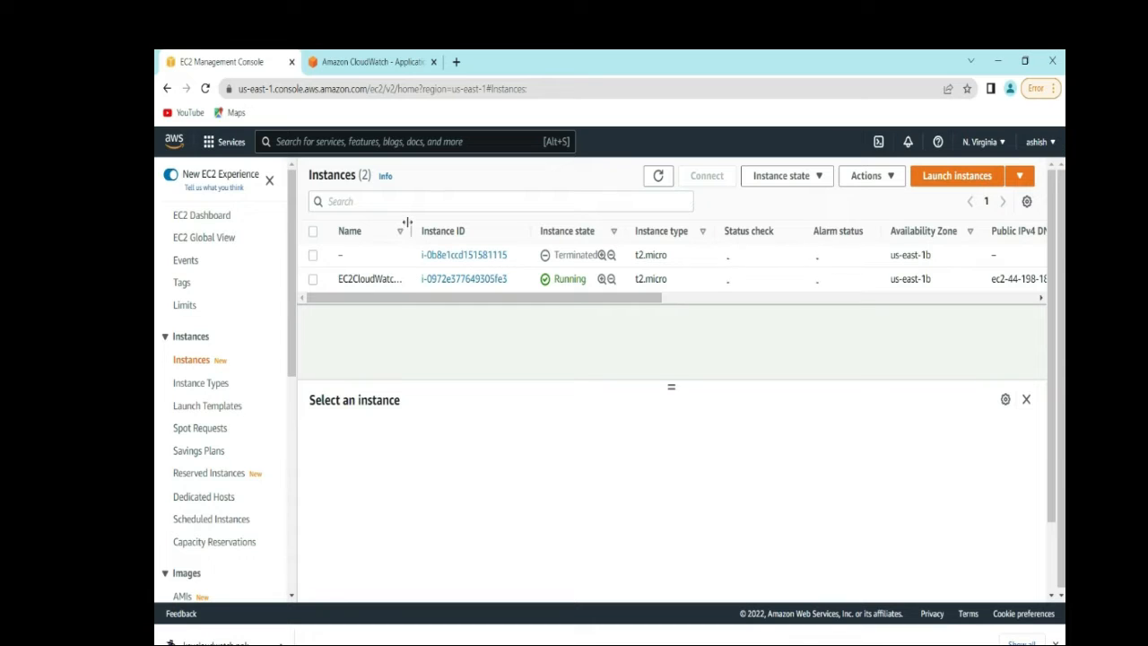
pyautogui.moveTo(411, 231); pyautogui.dragTo(448, 231)
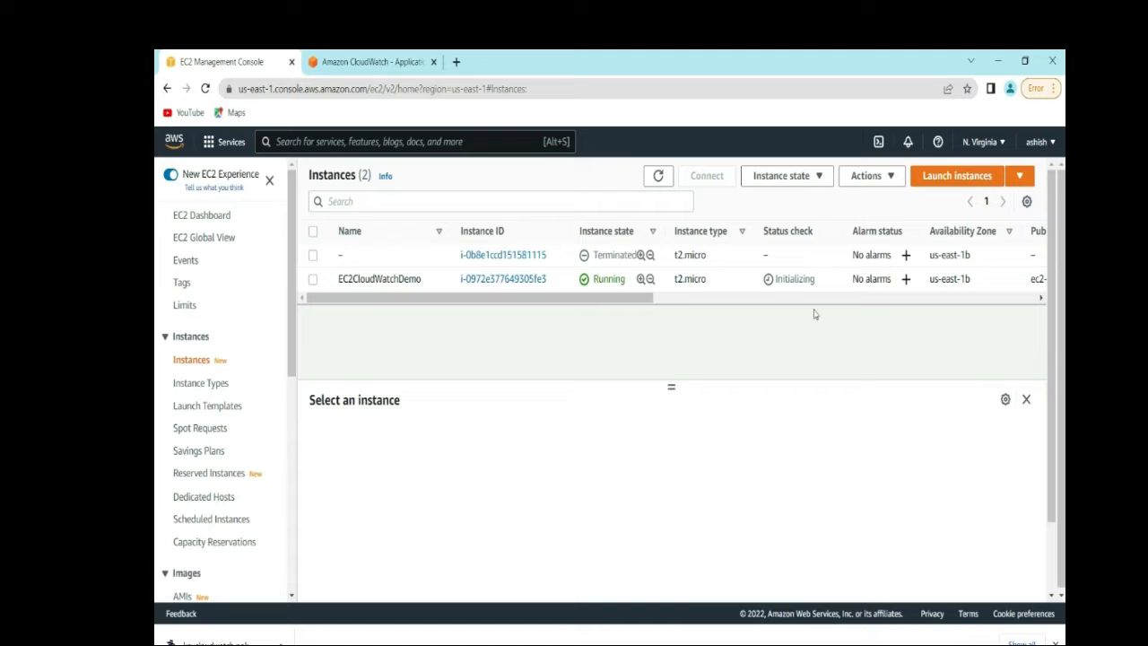
pyautogui.click(504, 280)
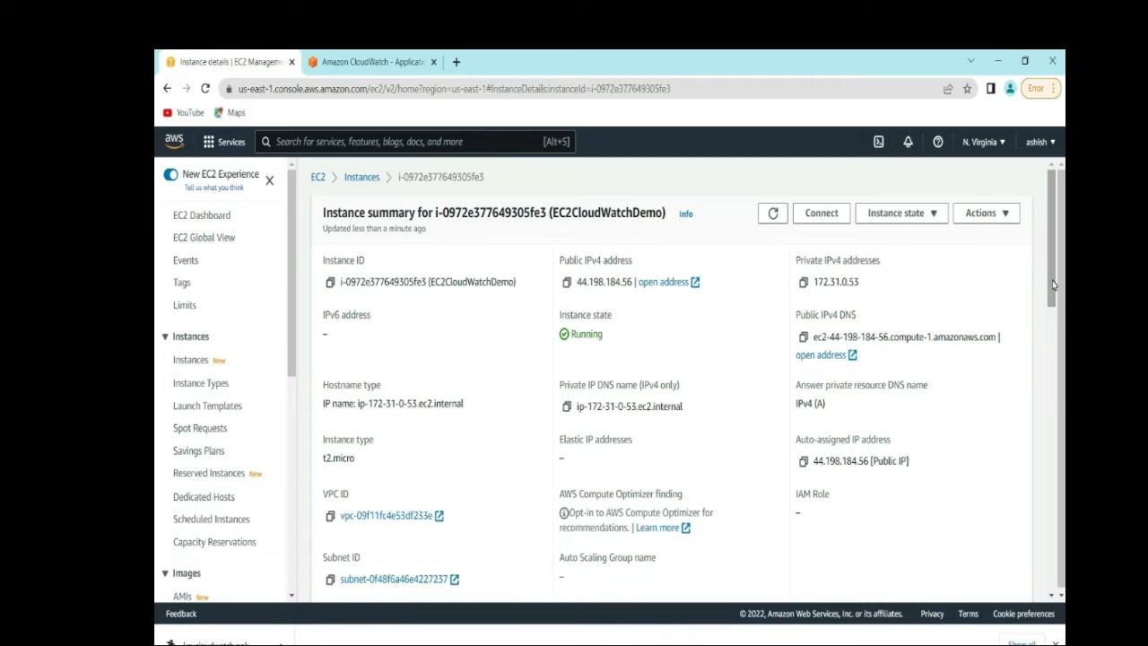
pyautogui.moveTo(1055, 285); pyautogui.dragTo(1035, 391)
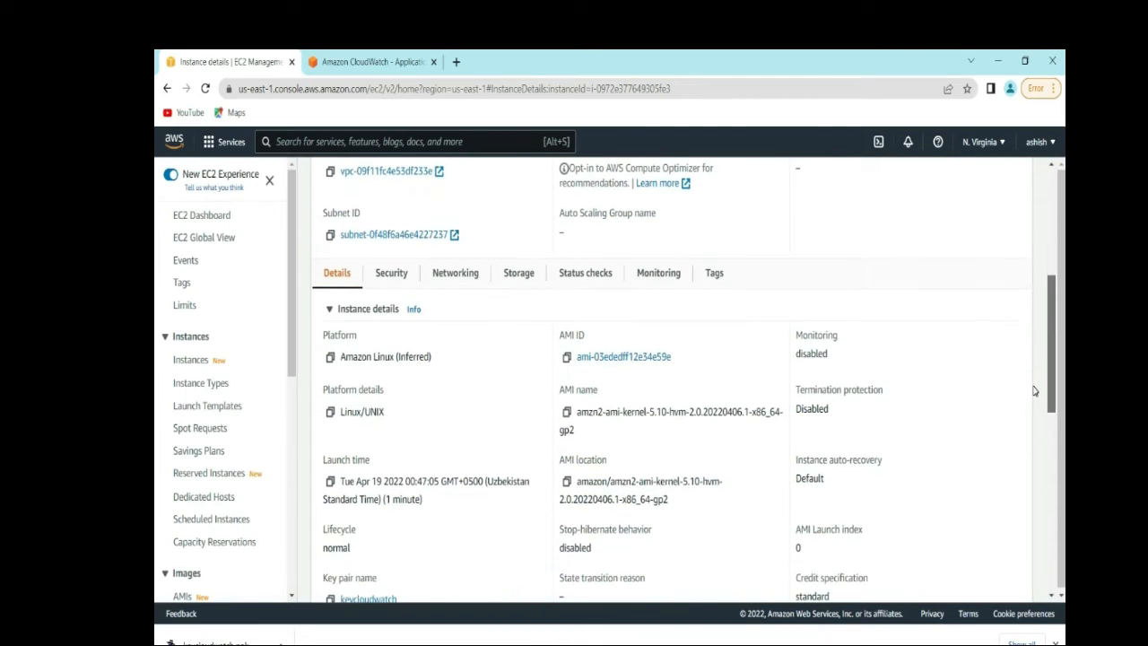
pyautogui.click(586, 272)
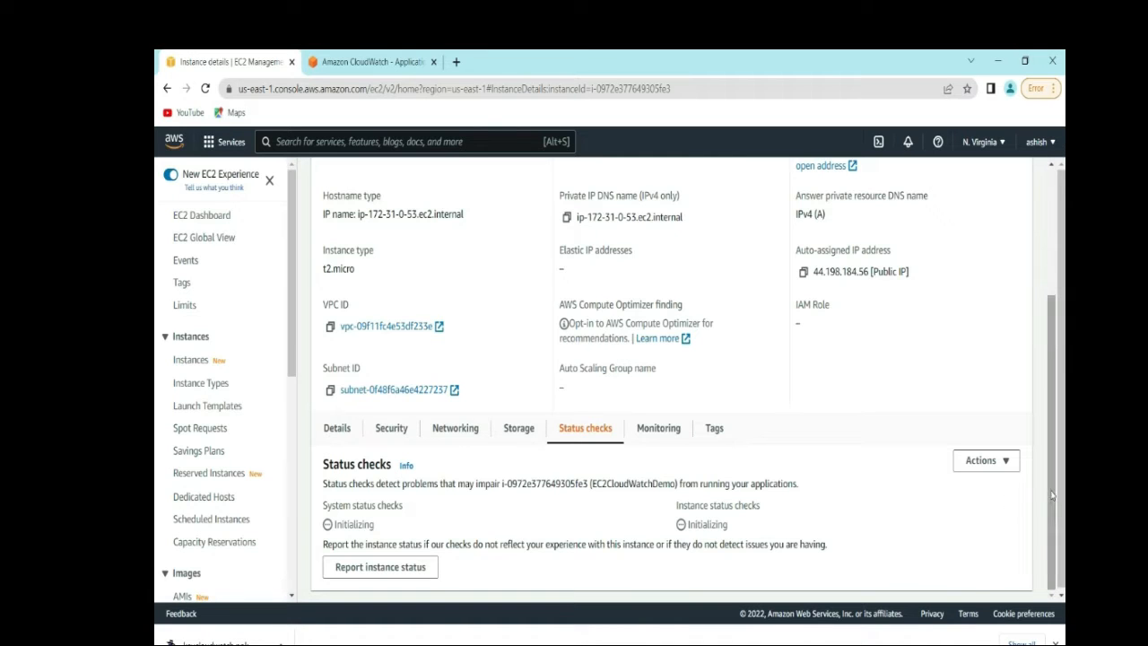
pyautogui.moveTo(1055, 496); pyautogui.dragTo(1036, 266)
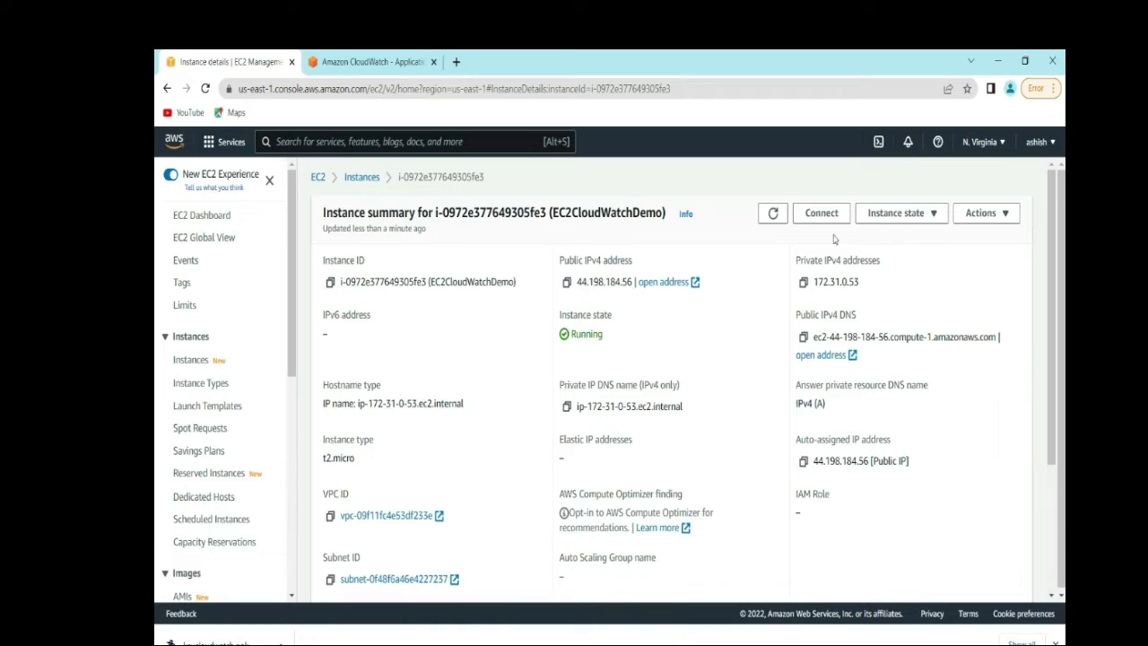
pyautogui.click(361, 176)
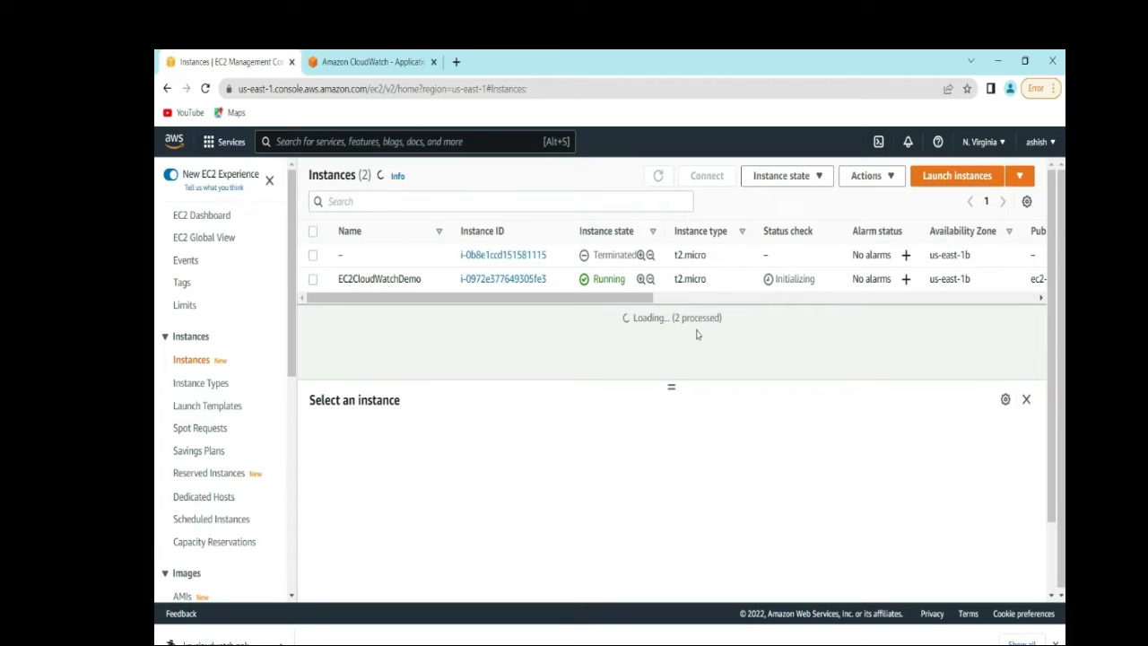
pyautogui.click(656, 302)
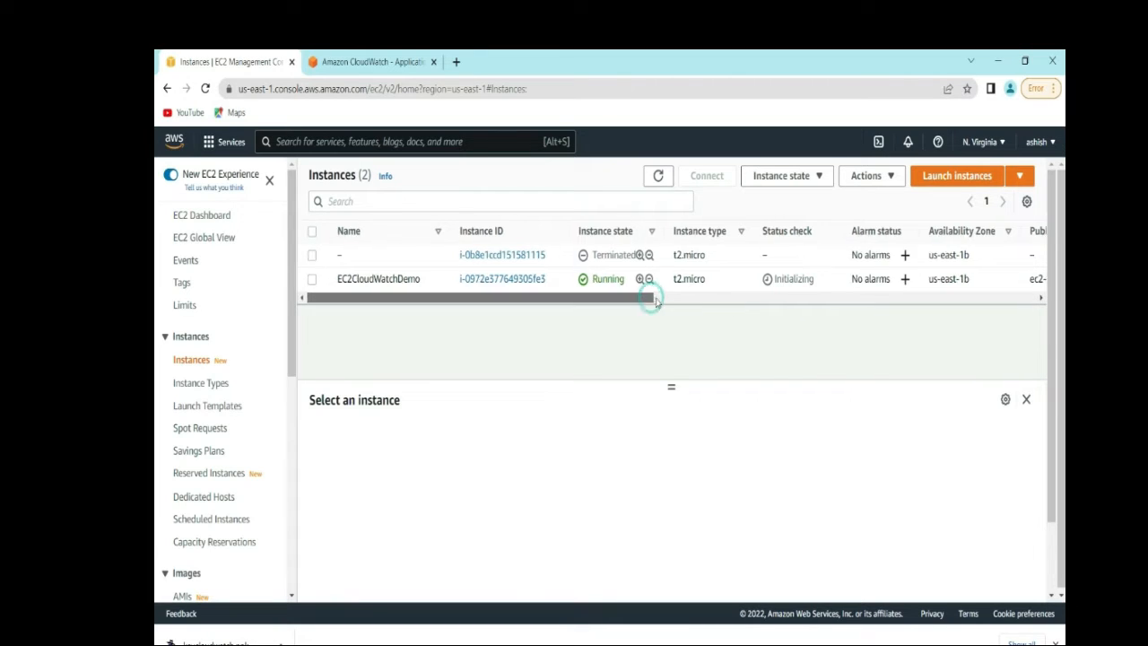
pyautogui.moveTo(655, 303); pyautogui.dragTo(867, 311)
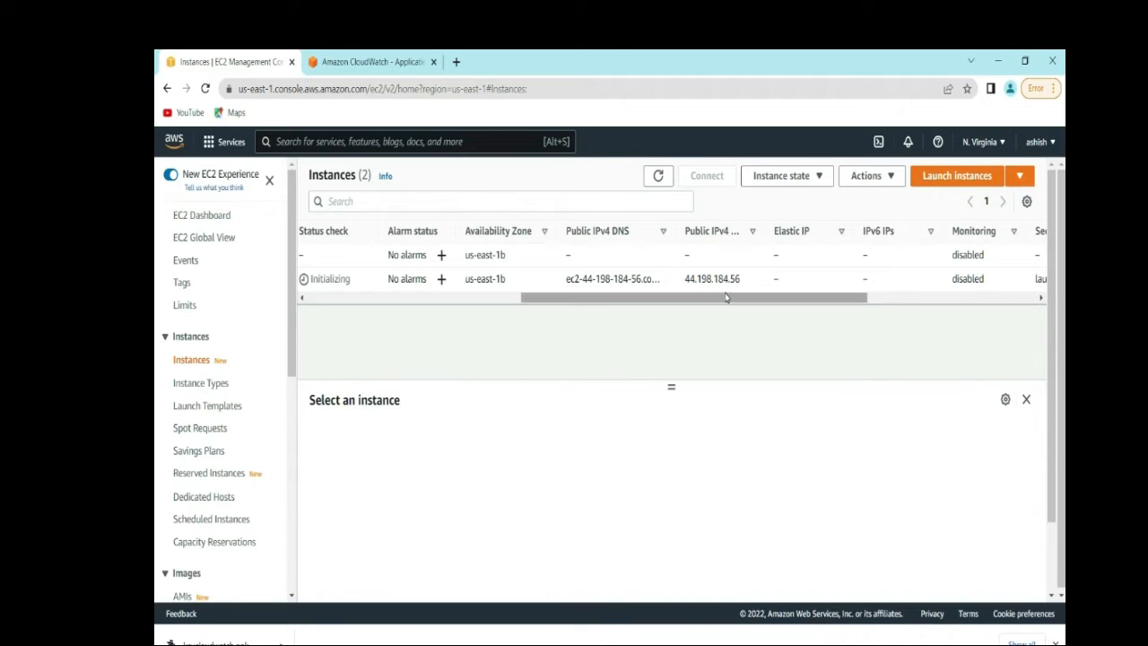
pyautogui.moveTo(727, 302); pyautogui.dragTo(874, 306)
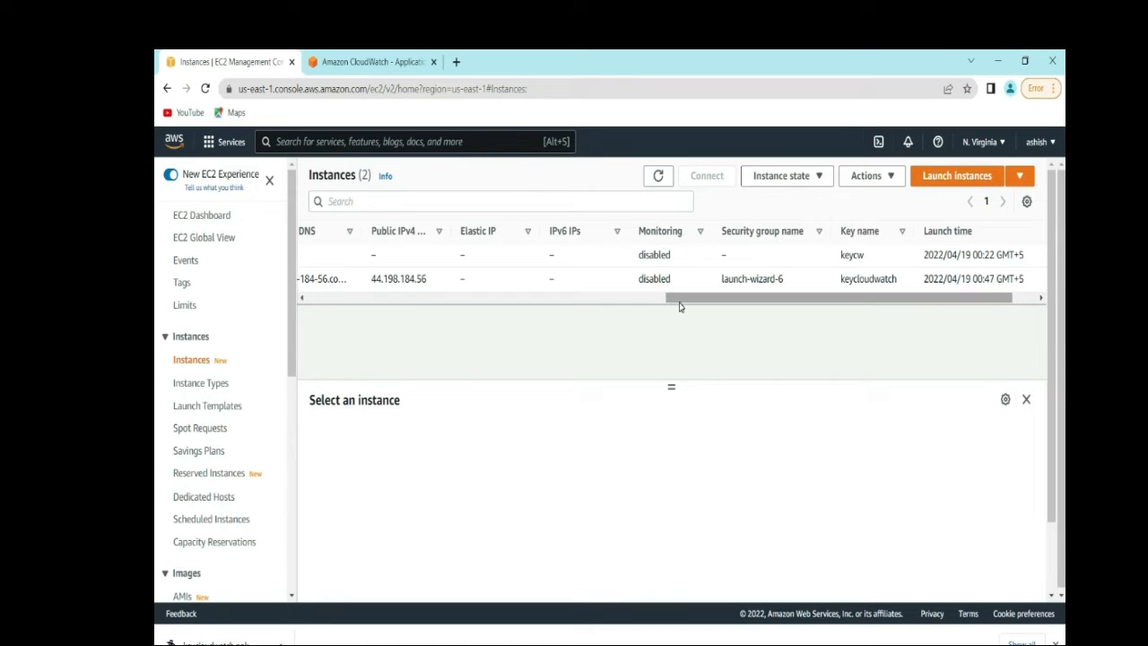
pyautogui.moveTo(680, 307); pyautogui.dragTo(324, 332)
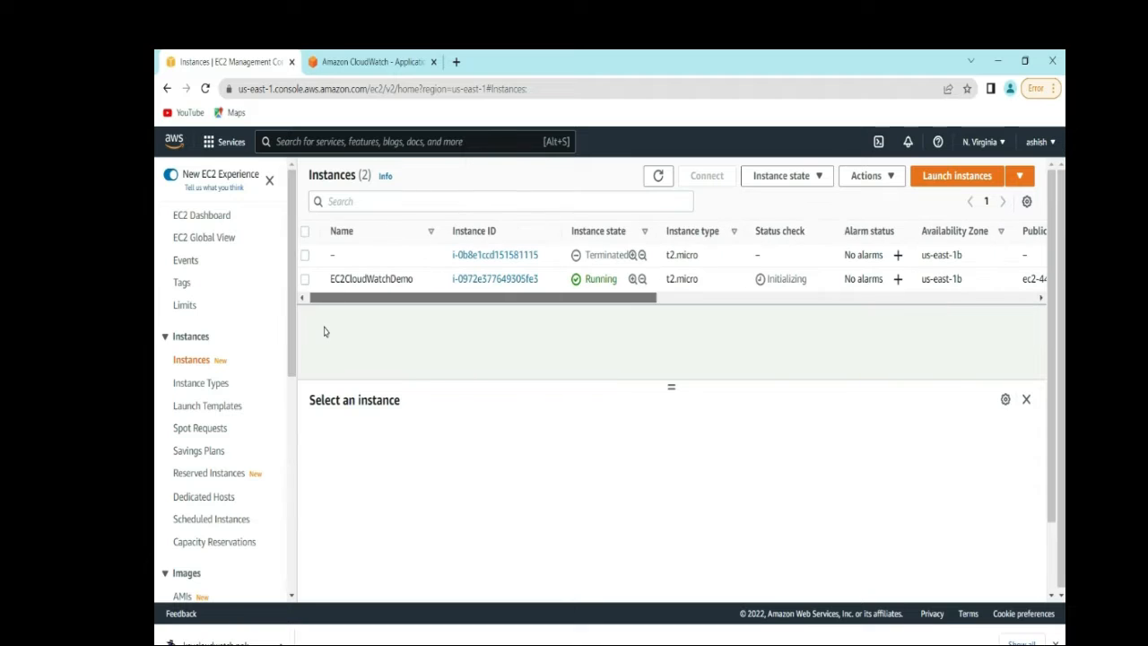
pyautogui.moveTo(376, 300); pyautogui.dragTo(372, 297)
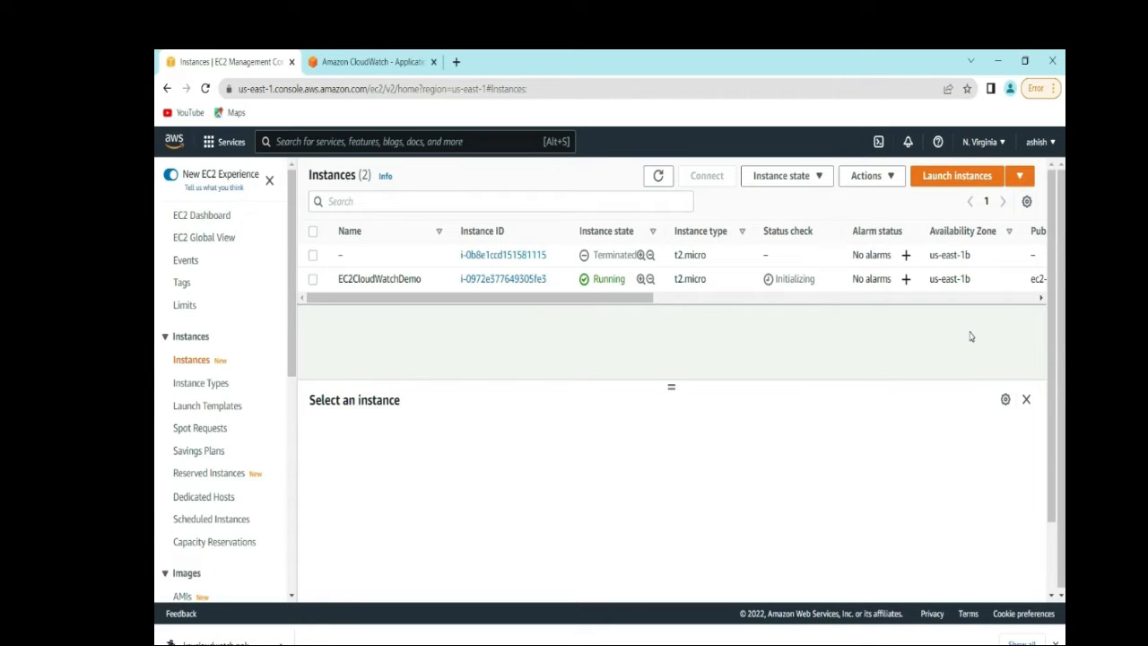
pyautogui.click(486, 281)
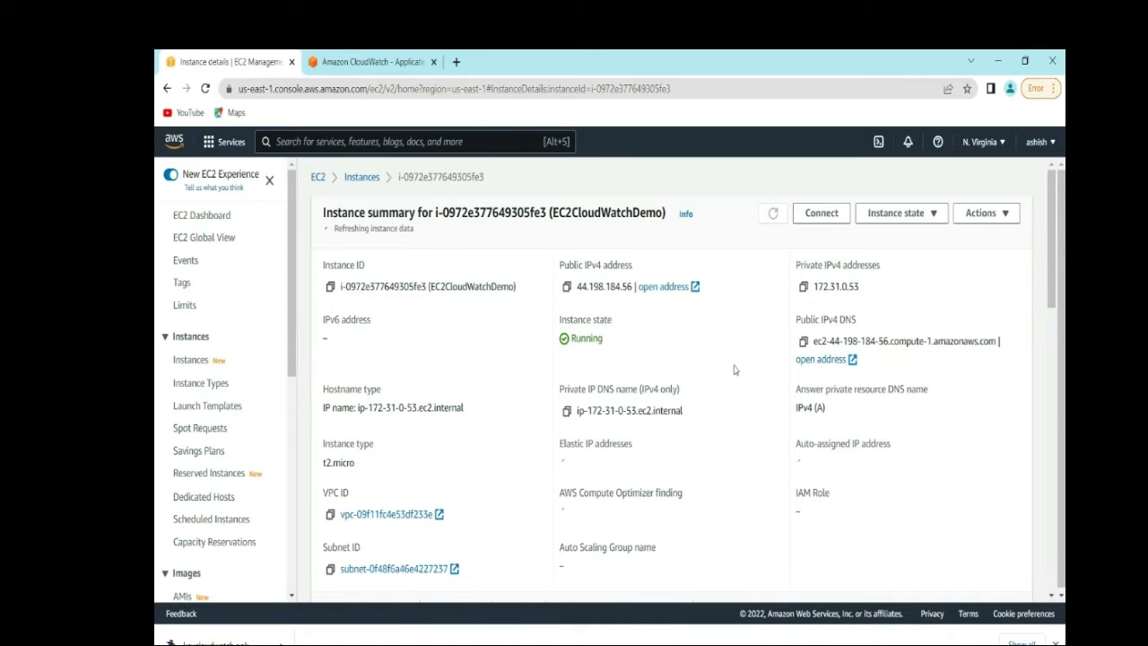
pyautogui.moveTo(1045, 280); pyautogui.dragTo(1039, 419)
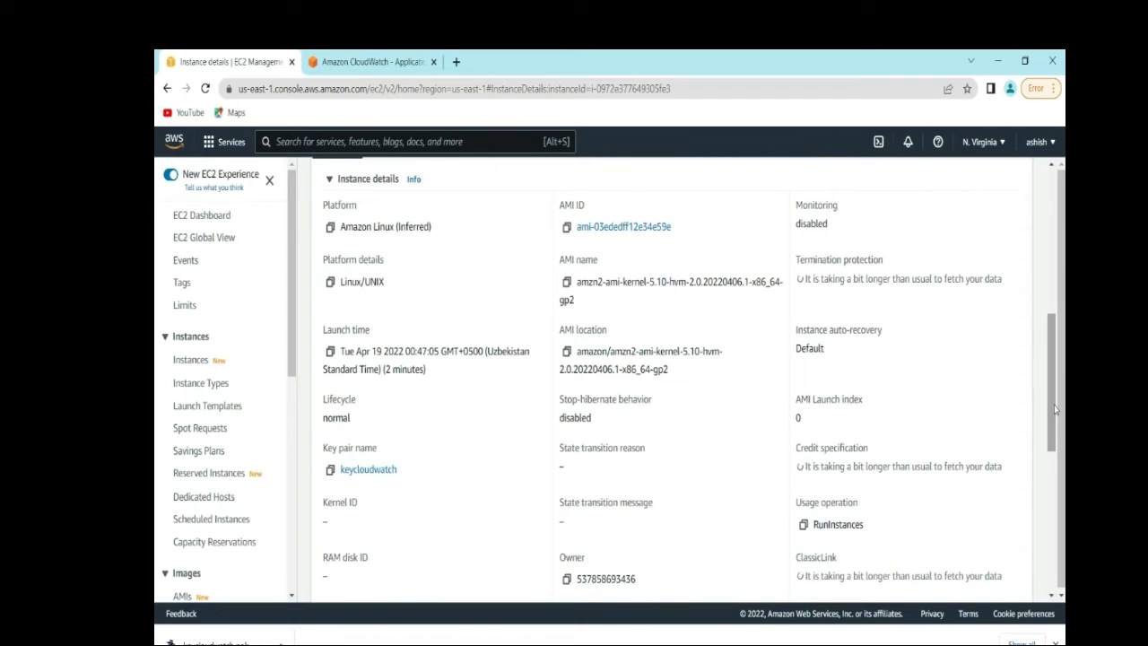
pyautogui.scroll(3, 727, 384)
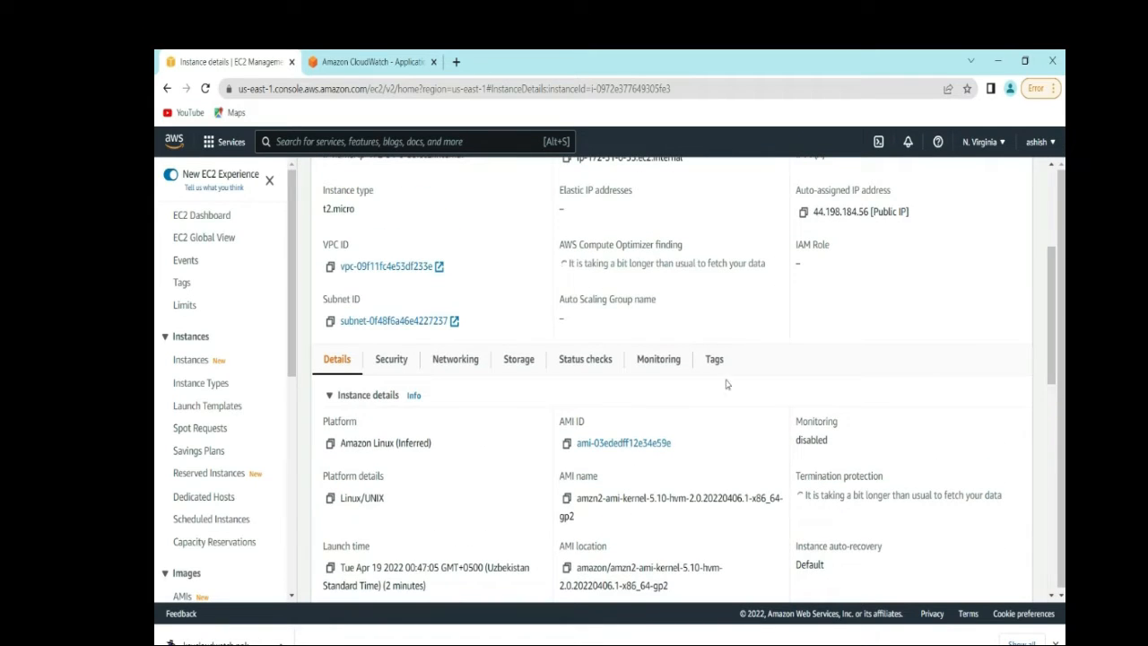
# - Review the instance's CPU utilization and network charts on the Monitoring tab, still empty
pyautogui.click(659, 359)
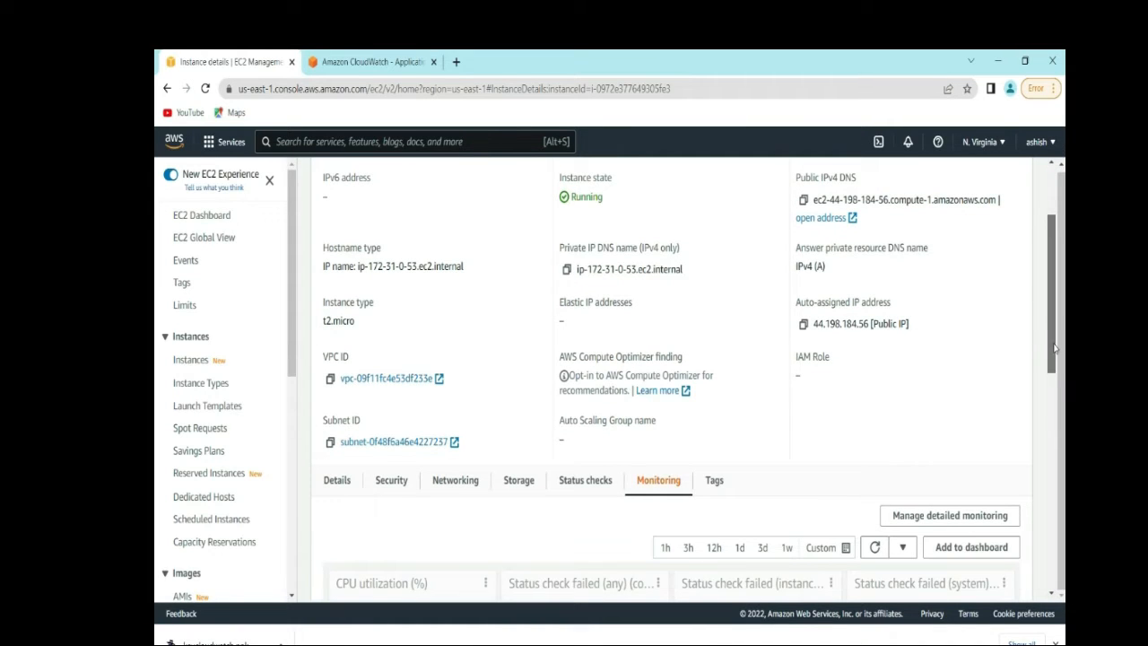
pyautogui.moveTo(1048, 355); pyautogui.dragTo(1048, 476)
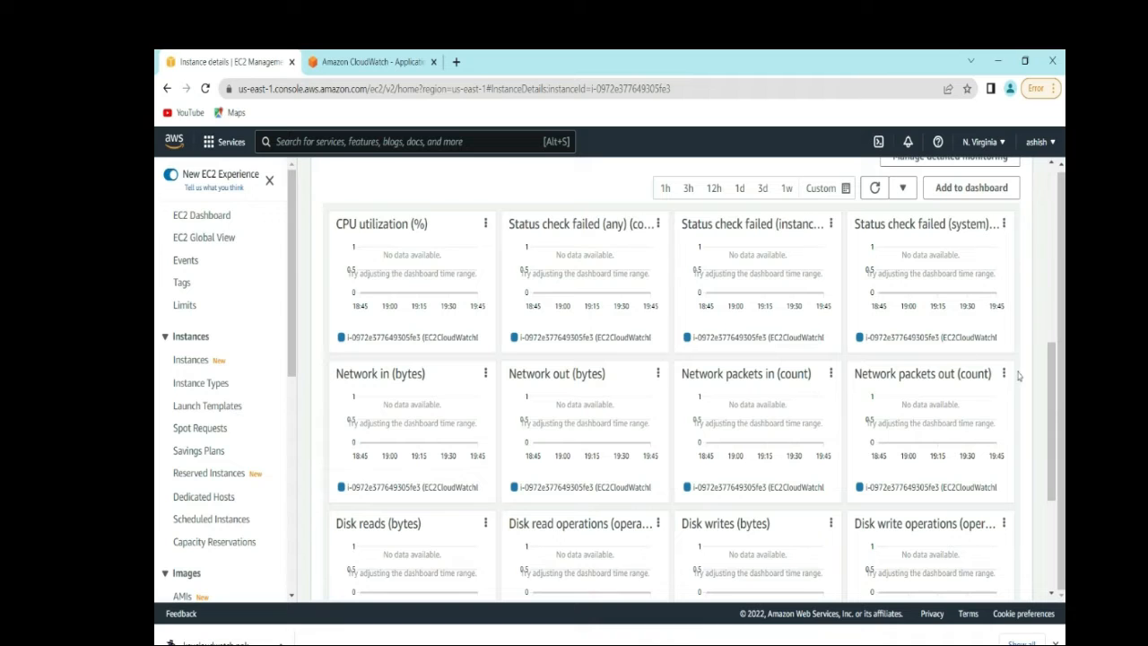
pyautogui.moveTo(1053, 386); pyautogui.dragTo(1054, 298)
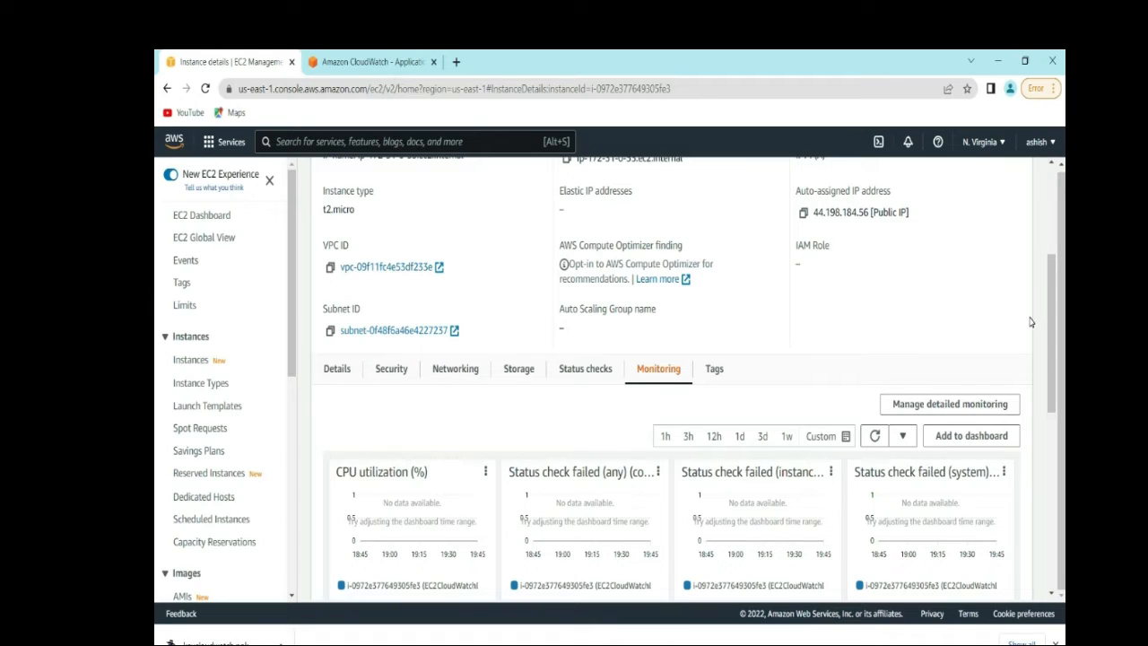
pyautogui.moveTo(1054, 319); pyautogui.dragTo(1051, 226)
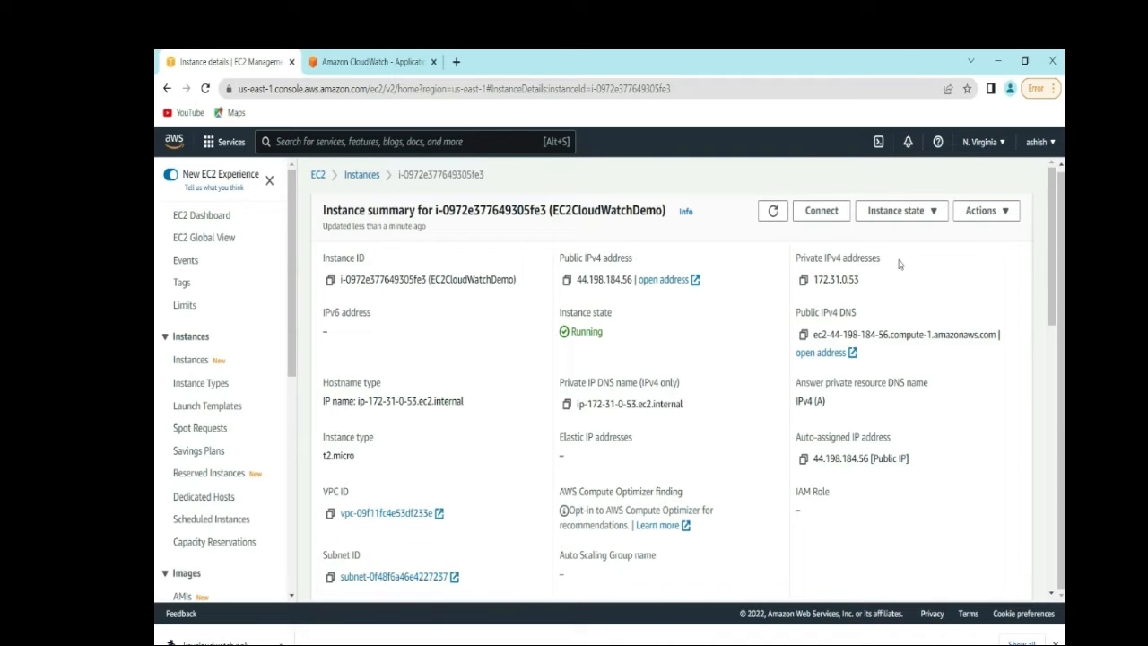
# - Return to the Instances list, where EC2CloudWatchDemo shows 2/2 status checks passed
pyautogui.click(360, 177)
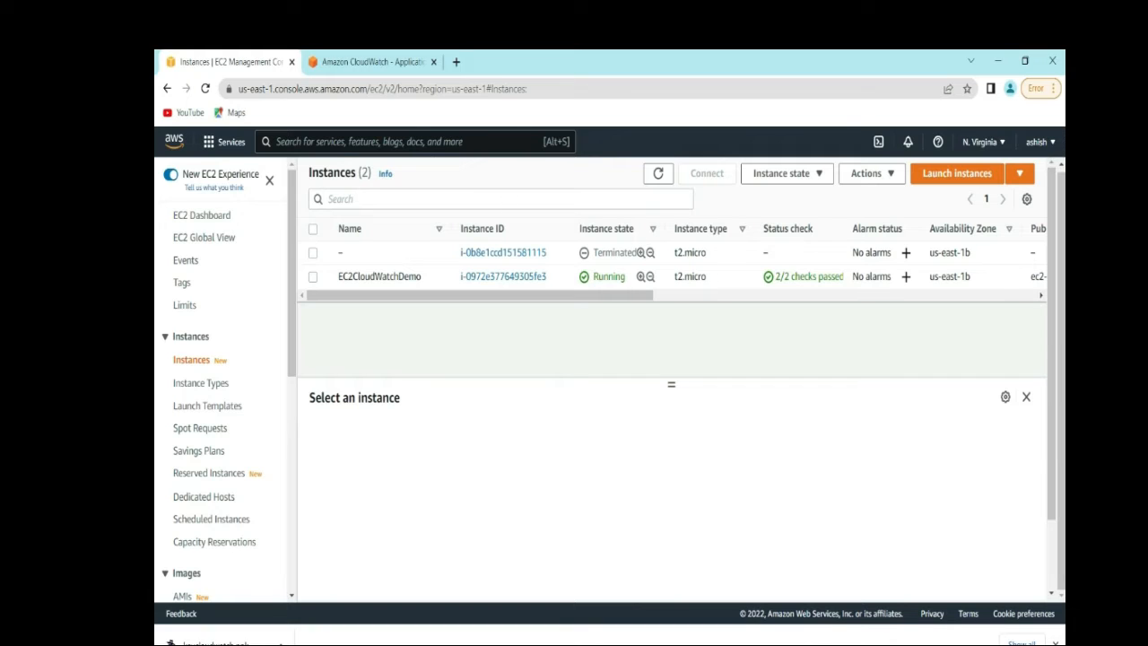
# - Search for sns and open the Simple Notification Service dashboard
pyautogui.click(412, 139)
pyautogui.write('sns')
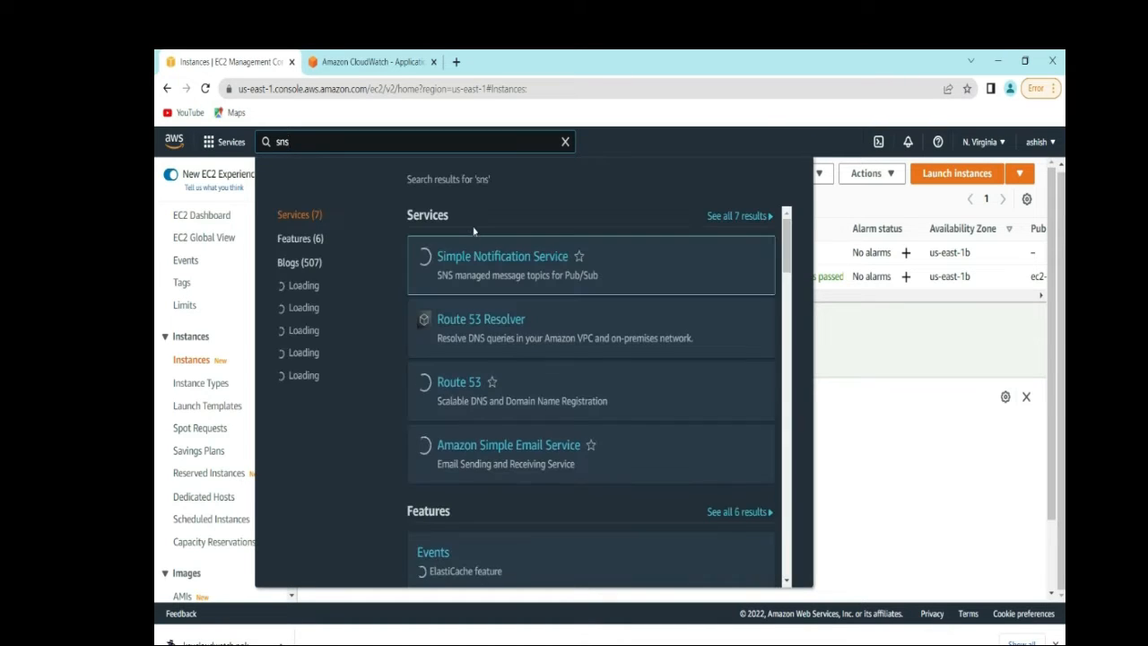
pyautogui.click(496, 259)
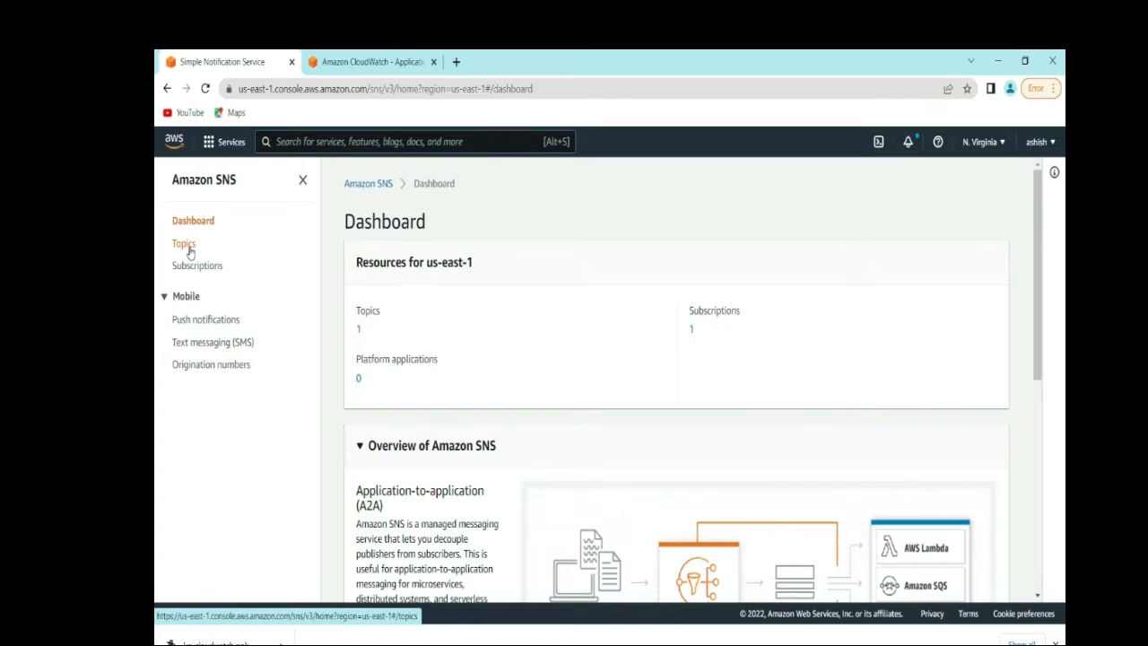
# - Go to the SNS Topics list and start a new topic
pyautogui.click(184, 244)
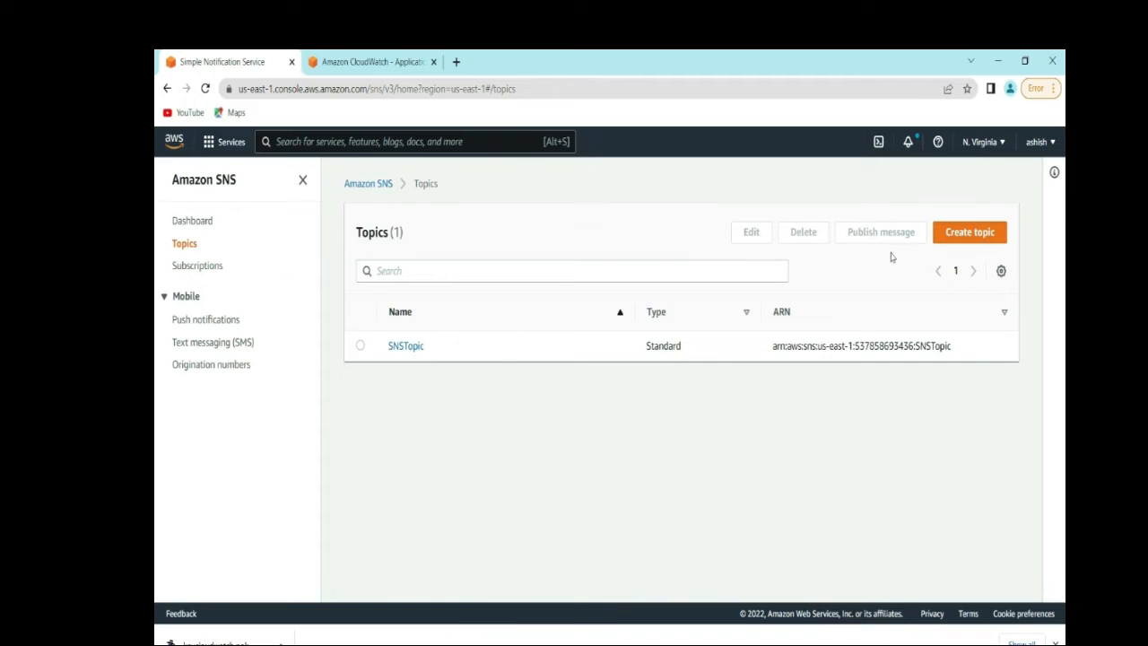
pyautogui.click(956, 239)
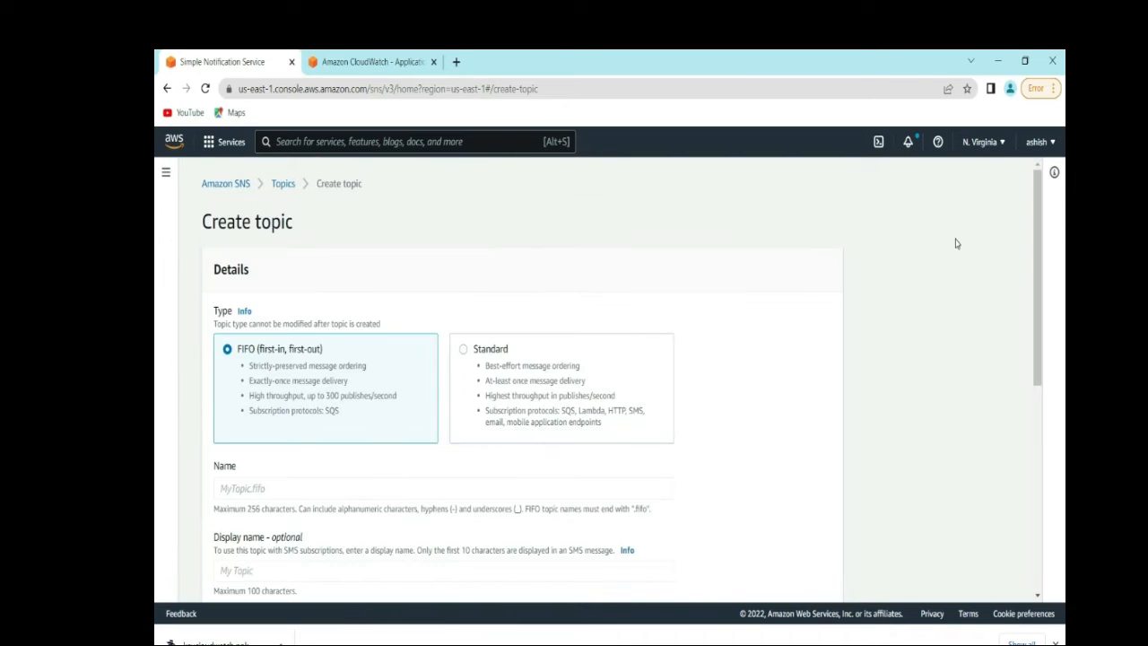
# - Make the new topic a Standard type and name it SNSCloudWatchDemo
pyautogui.click(464, 352)
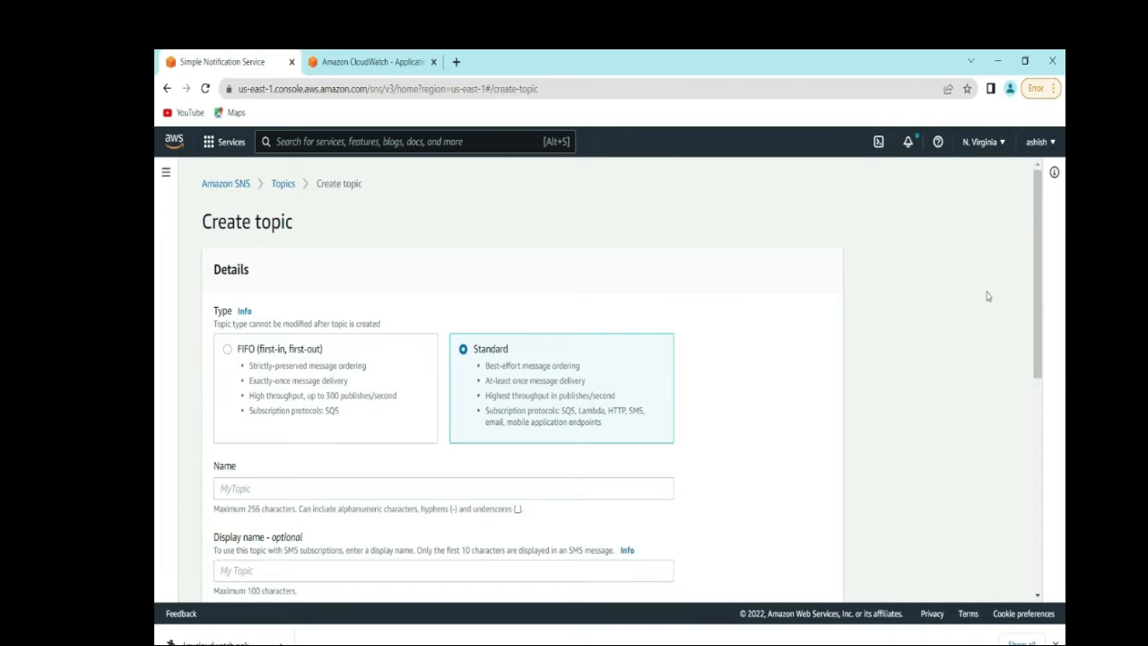
pyautogui.scroll(-1, 1038, 293)
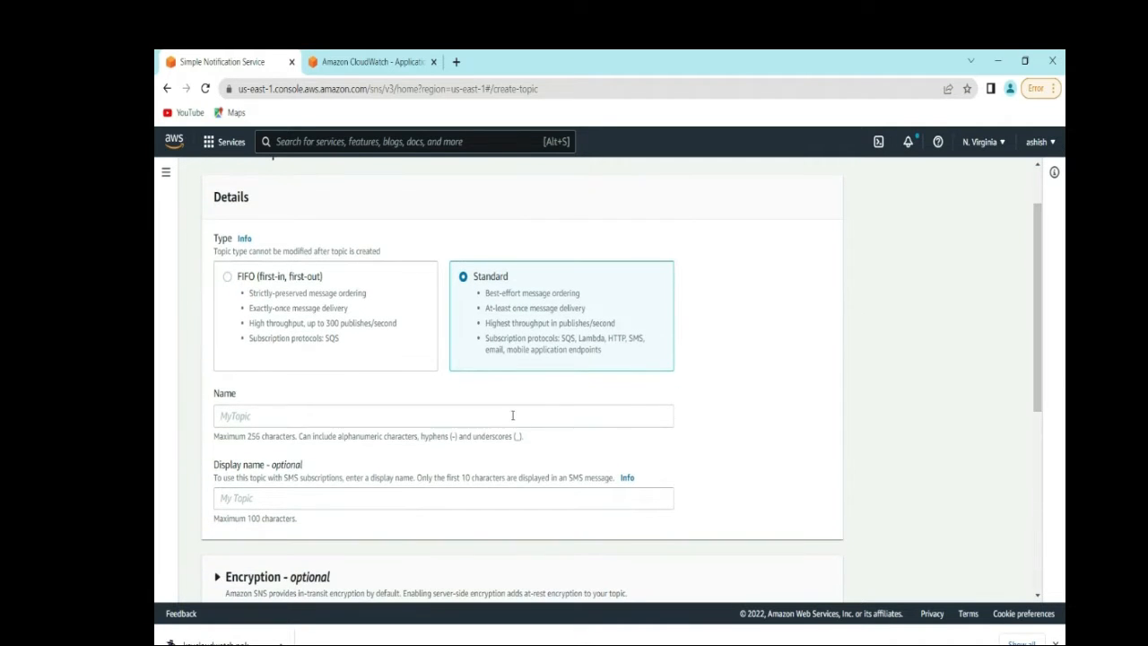
pyautogui.click(512, 415)
pyautogui.write('clo')
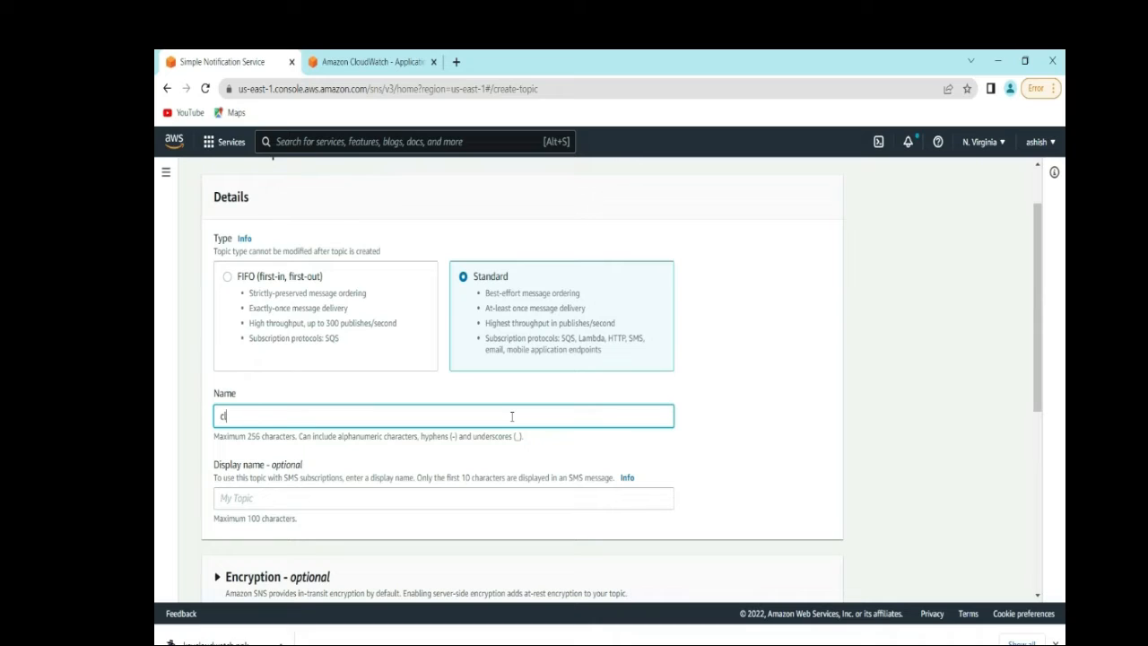
pyautogui.press('BackSpace')
pyautogui.press('BackSpace')
pyautogui.press('BackSpace')
pyautogui.write('SNS')
pyautogui.write('CloudWatchDemo')
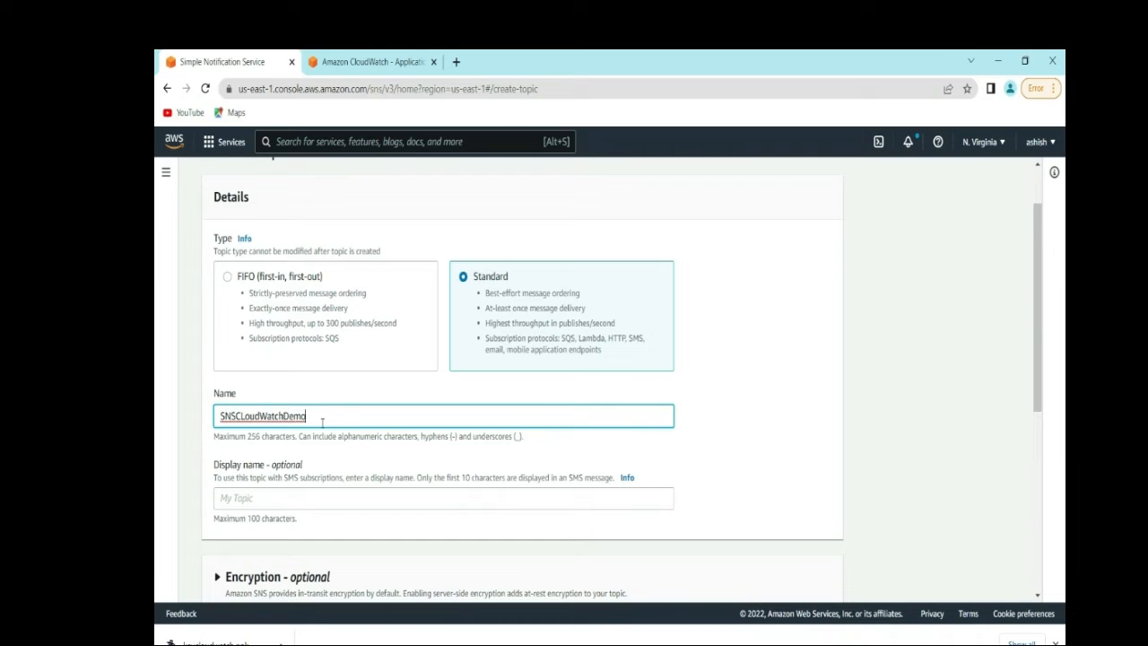
# - Copy the topic name into the display name field and create the topic
pyautogui.moveTo(322, 419); pyautogui.dragTo(188, 418)
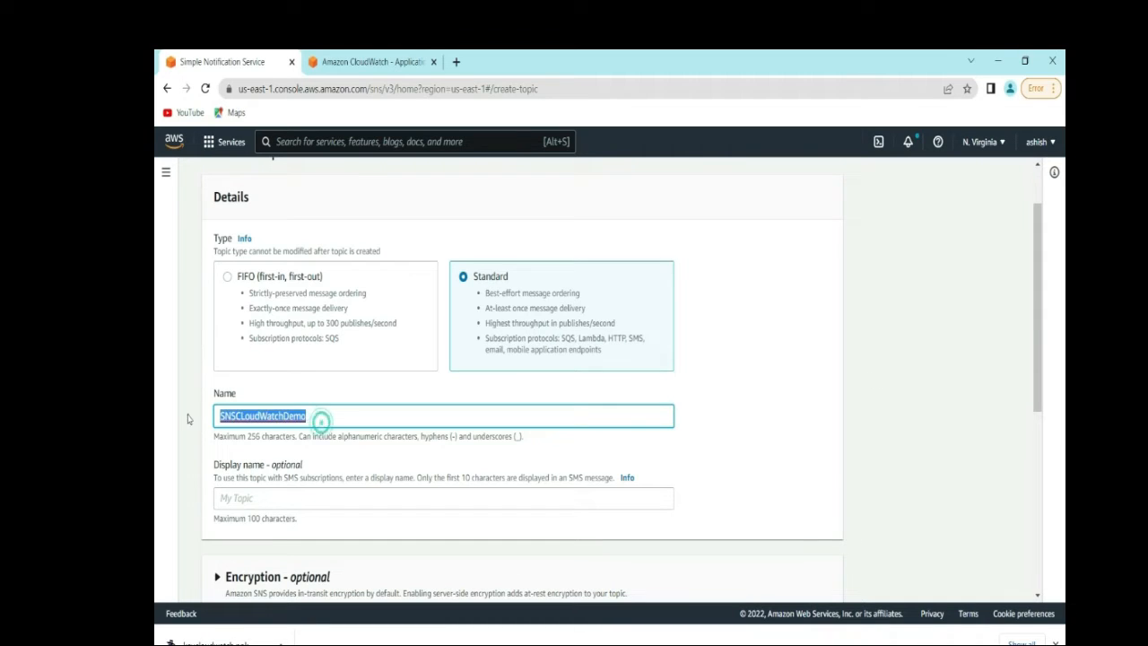
pyautogui.click(246, 499)
pyautogui.write('SNSCLoudWatchDemo')
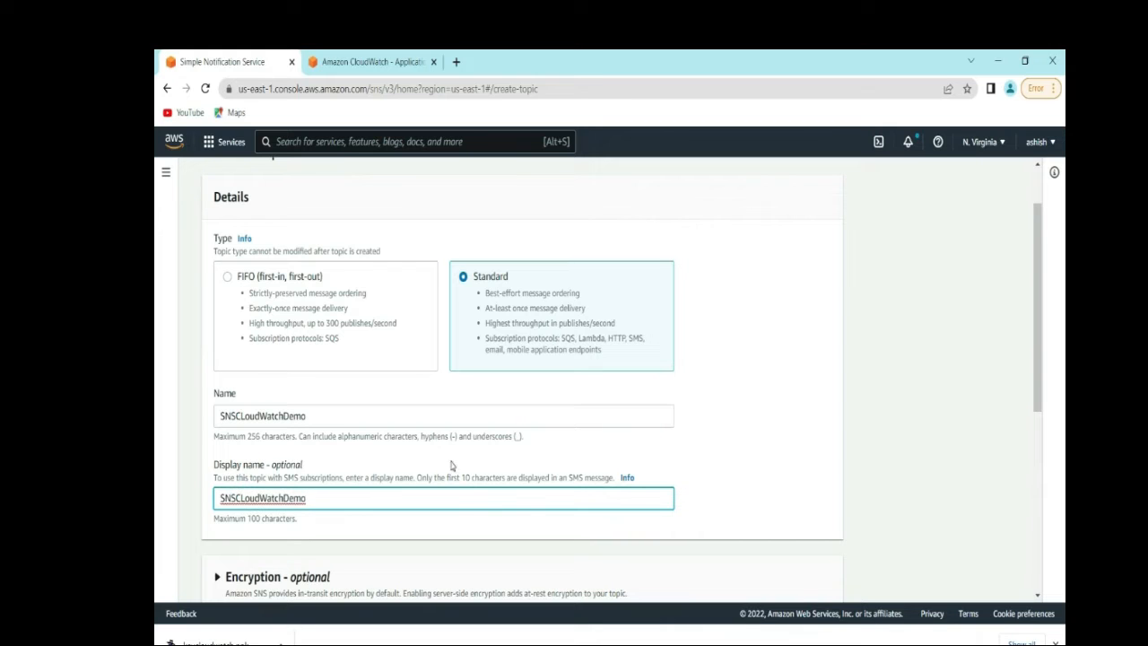
pyautogui.click(732, 436)
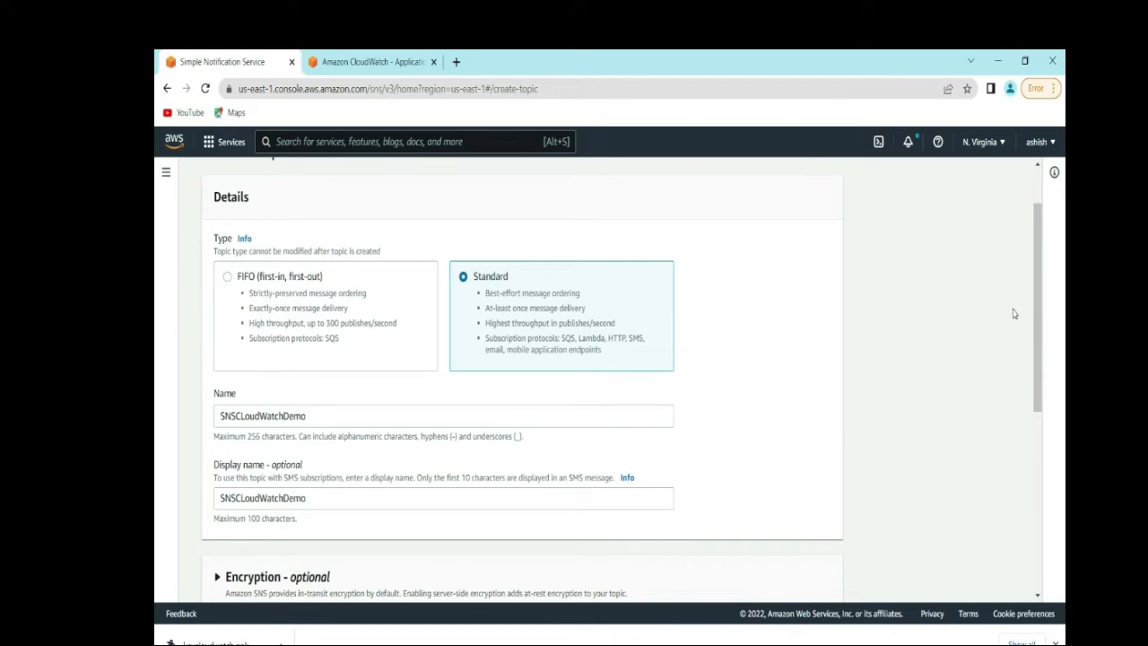
pyautogui.moveTo(1039, 314); pyautogui.dragTo(1034, 409)
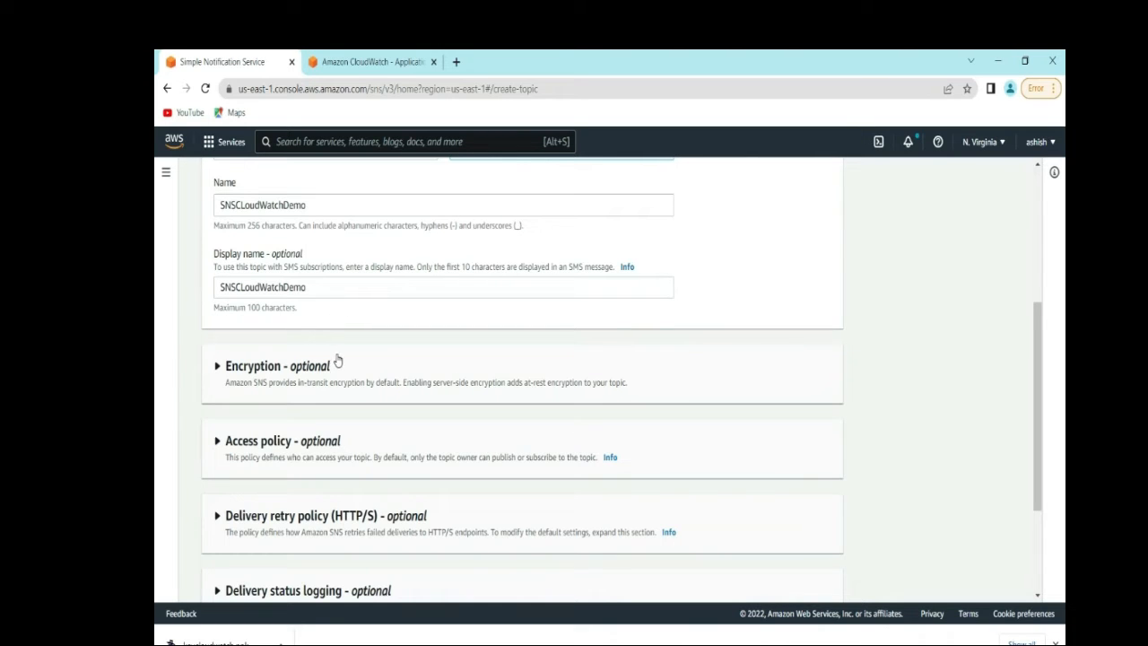
pyautogui.moveTo(1038, 387); pyautogui.dragTo(1037, 468)
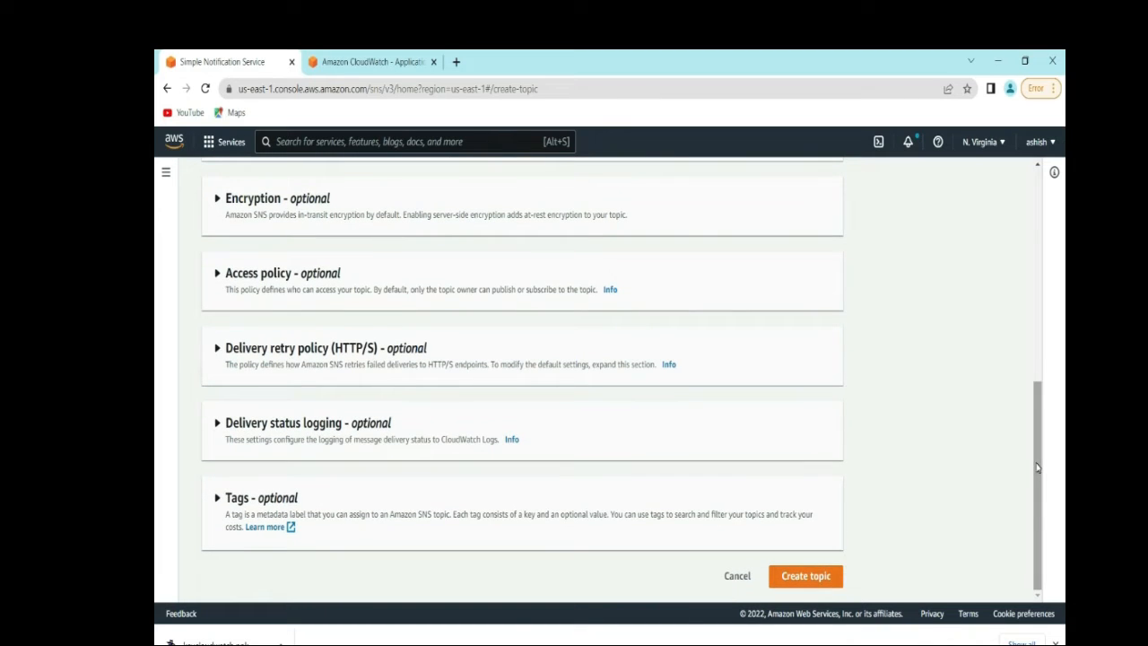
pyautogui.click(812, 576)
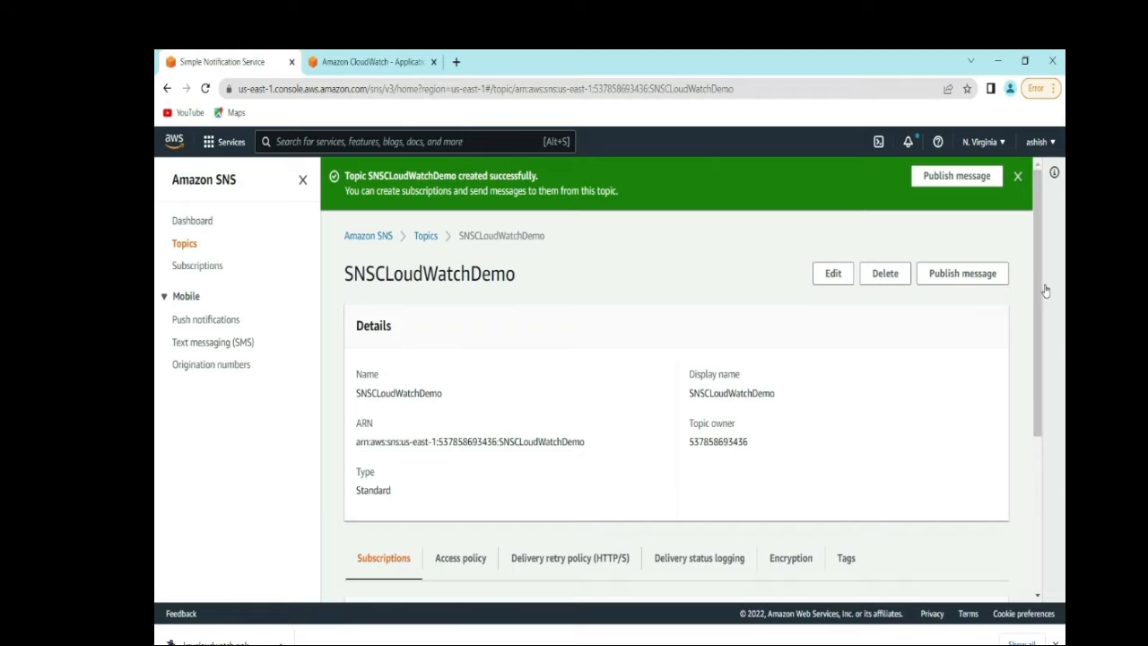
# - Start a new subscription from the SNSCLoudWatchDemo topic's Subscriptions section
pyautogui.moveTo(1039, 296); pyautogui.dragTo(1030, 446)
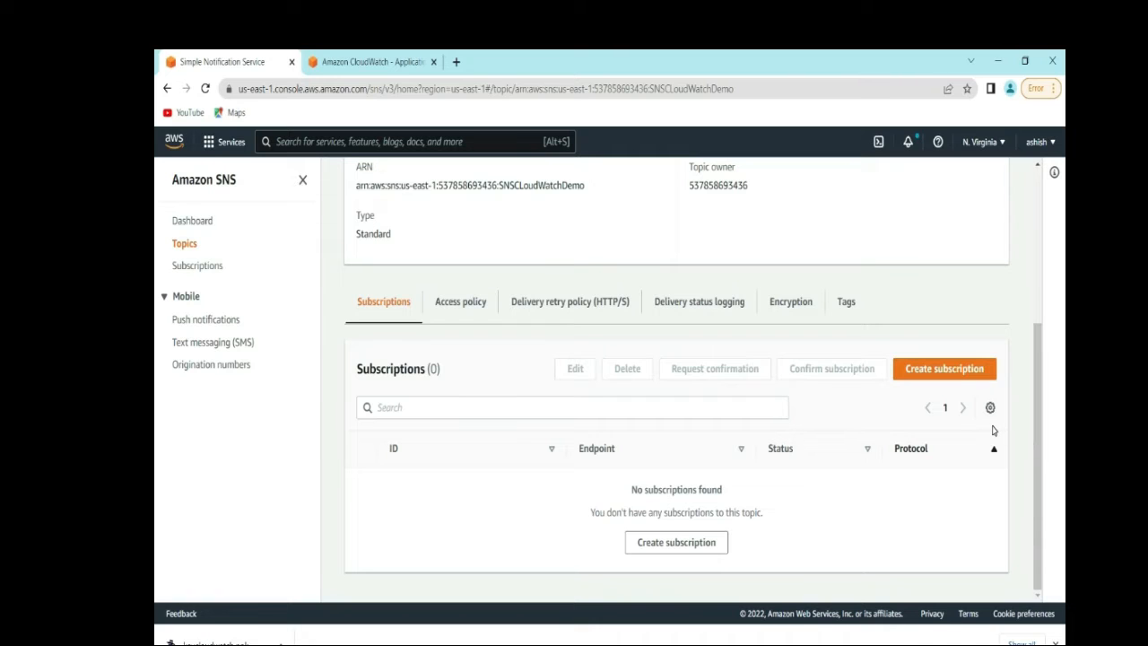
pyautogui.click(929, 369)
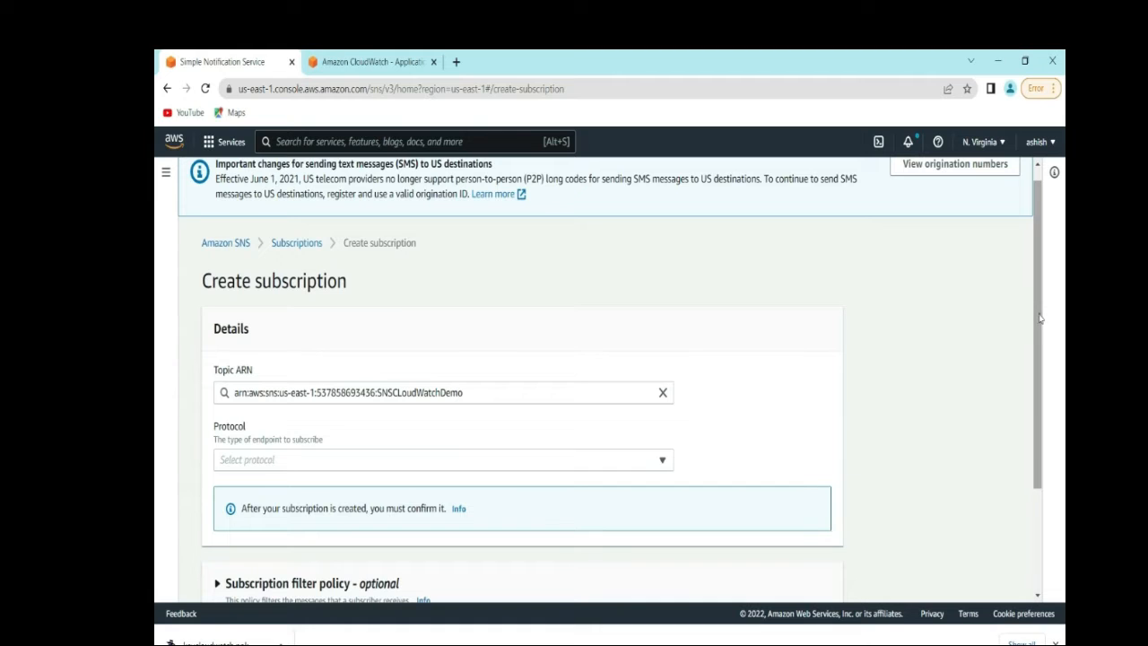
# - Create an Email protocol subscription using the subscriber's e-mail address as endpoint
pyautogui.scroll(-3, 1026, 422)
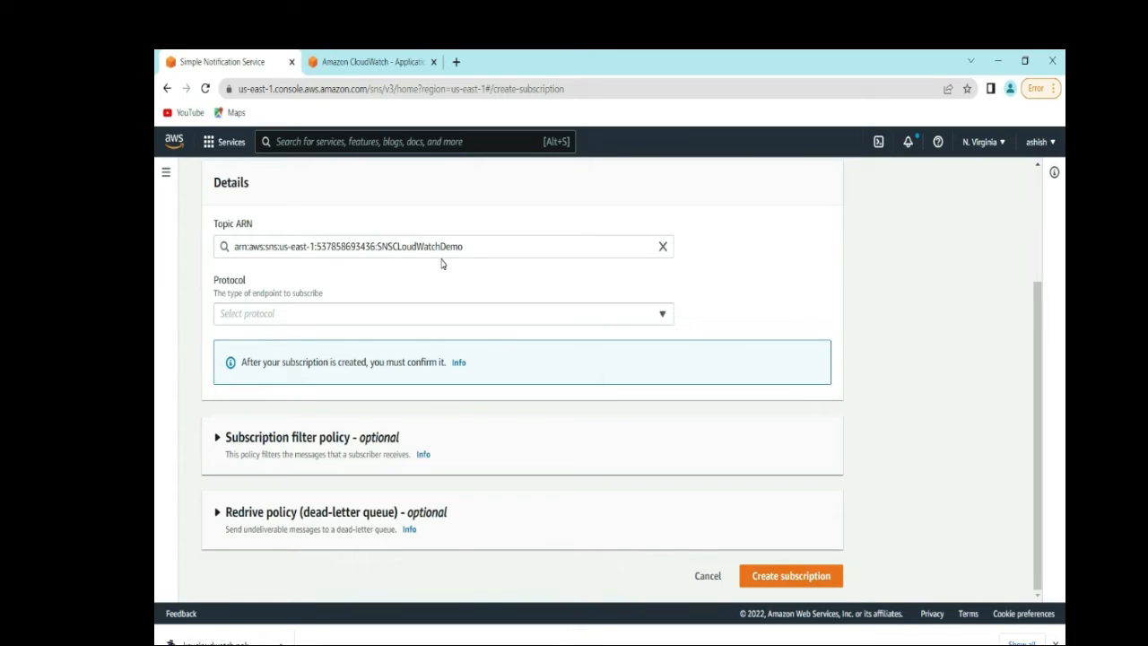
pyautogui.click(383, 318)
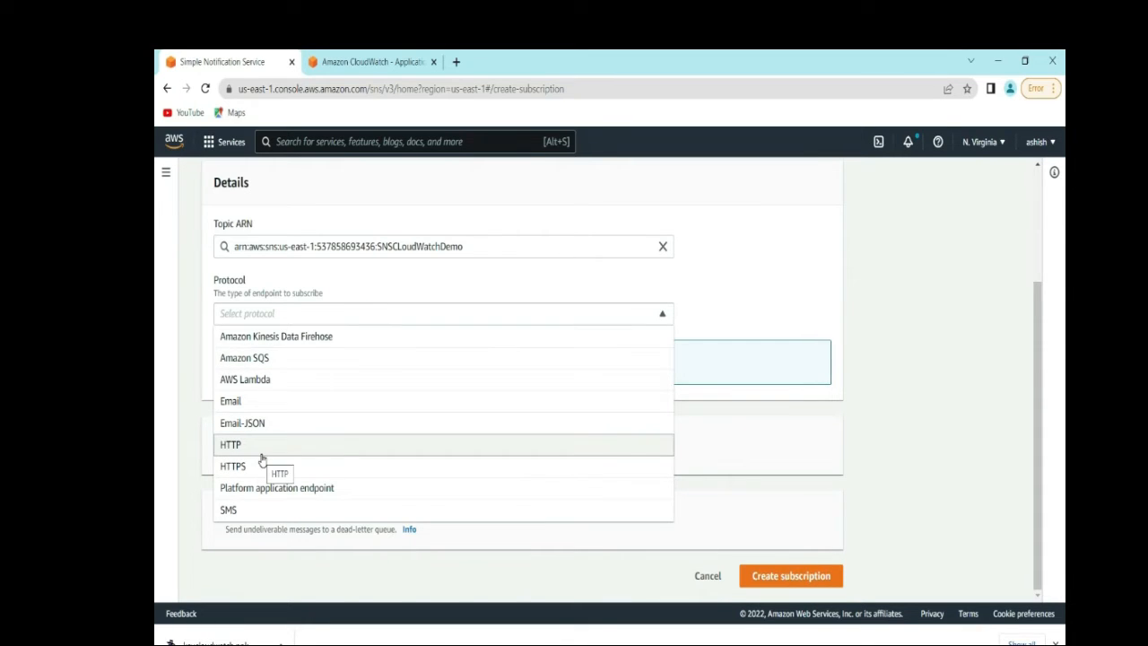
pyautogui.click(248, 402)
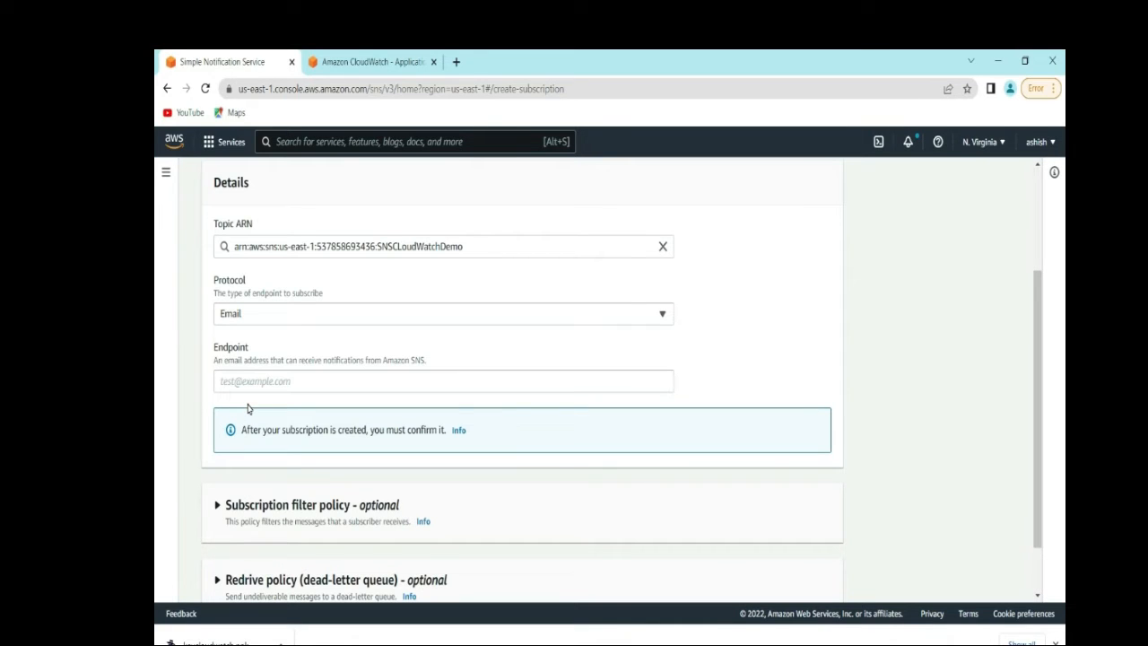
pyautogui.click(277, 383)
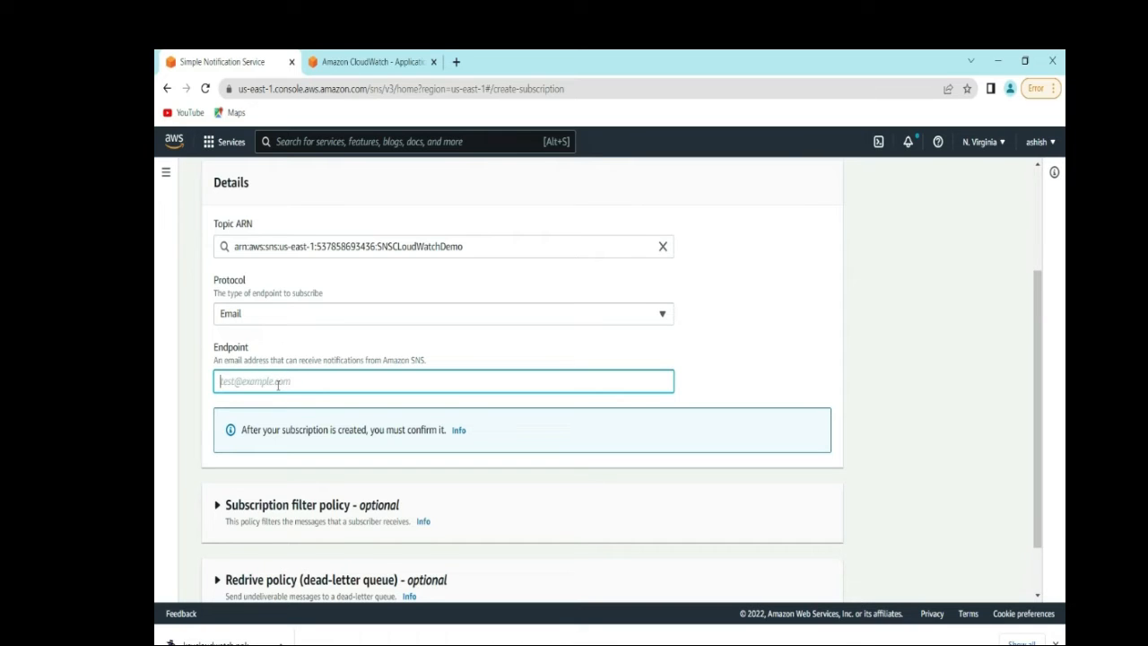
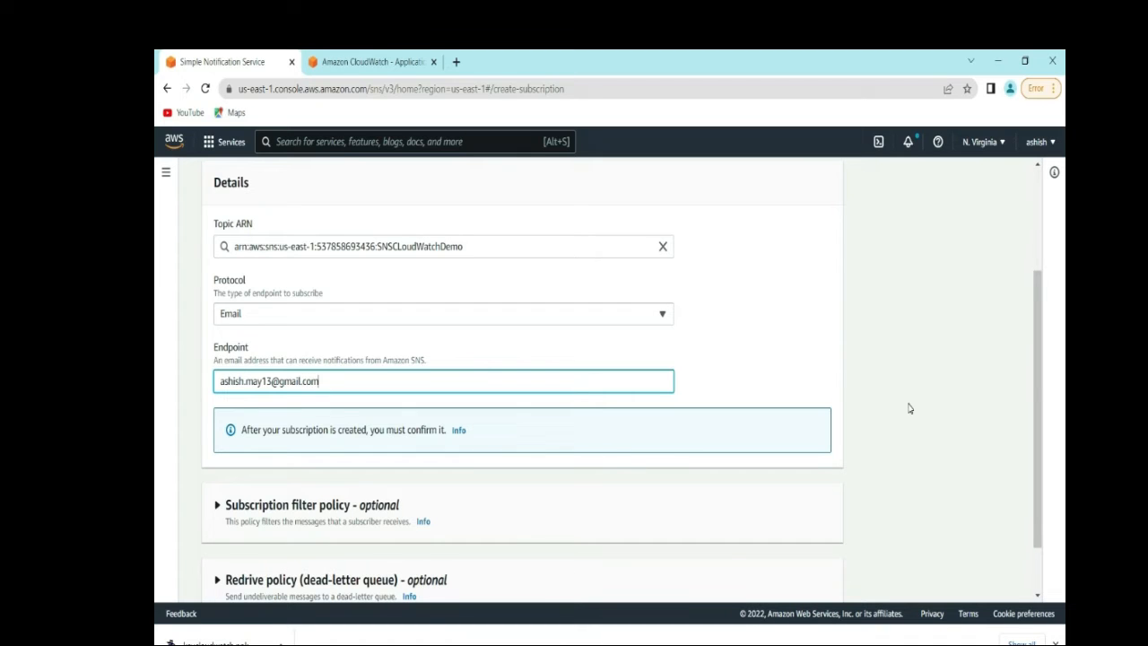
pyautogui.moveTo(1032, 394); pyautogui.dragTo(1034, 484)
pyautogui.click(894, 438)
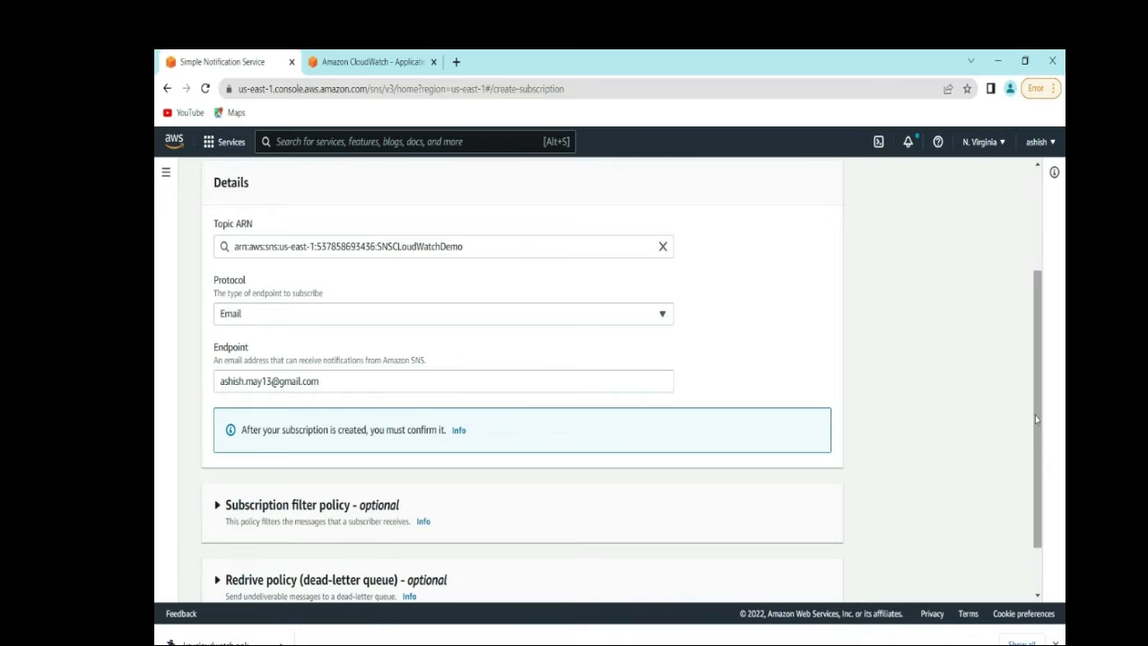
pyautogui.moveTo(1035, 414); pyautogui.dragTo(1042, 492)
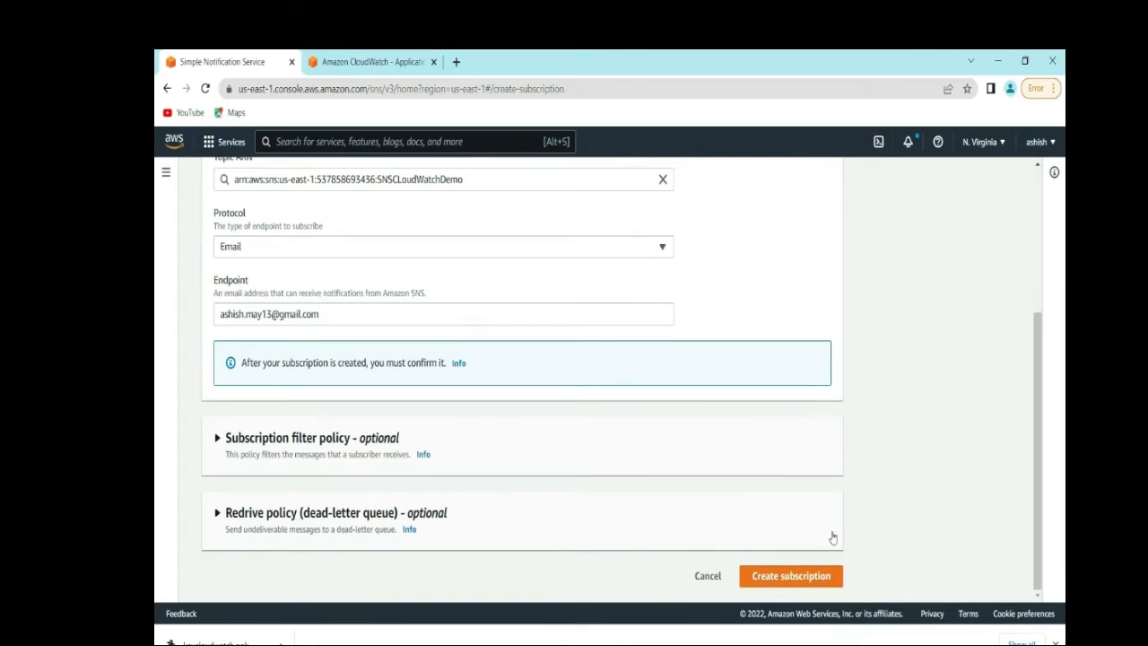
pyautogui.click(794, 581)
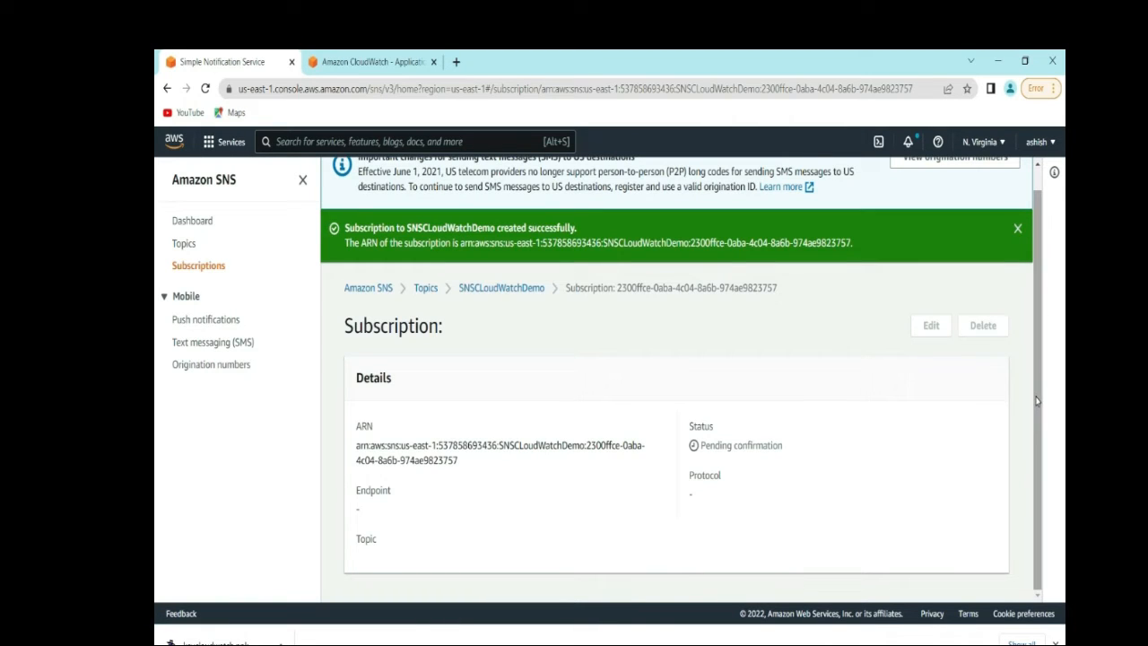
# - Scroll through the subscription details to review its Pending confirmation status, endpoint and protocol
pyautogui.moveTo(1036, 403); pyautogui.dragTo(1032, 277)
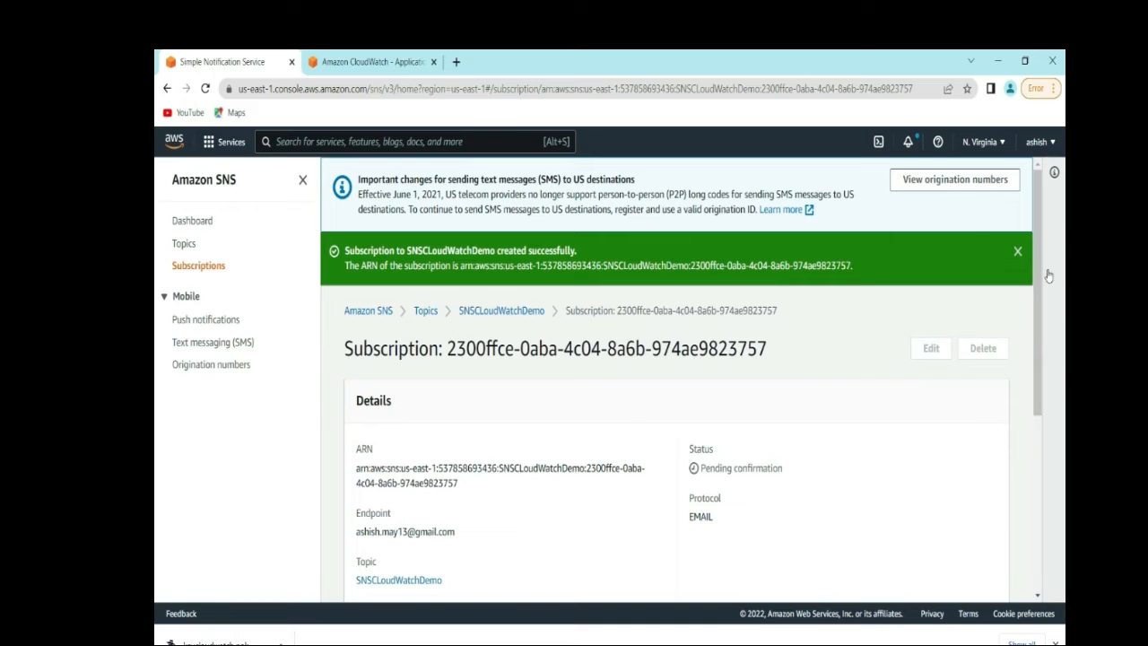
pyautogui.moveTo(1039, 278); pyautogui.dragTo(1035, 366)
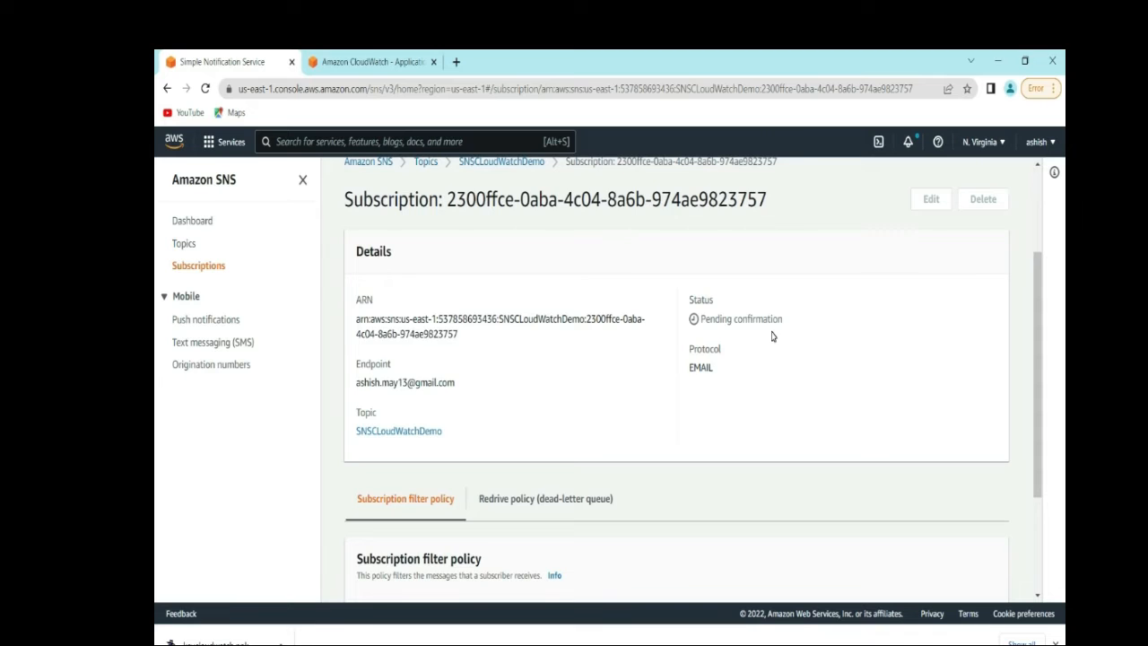
pyautogui.moveTo(1038, 467); pyautogui.dragTo(1046, 615)
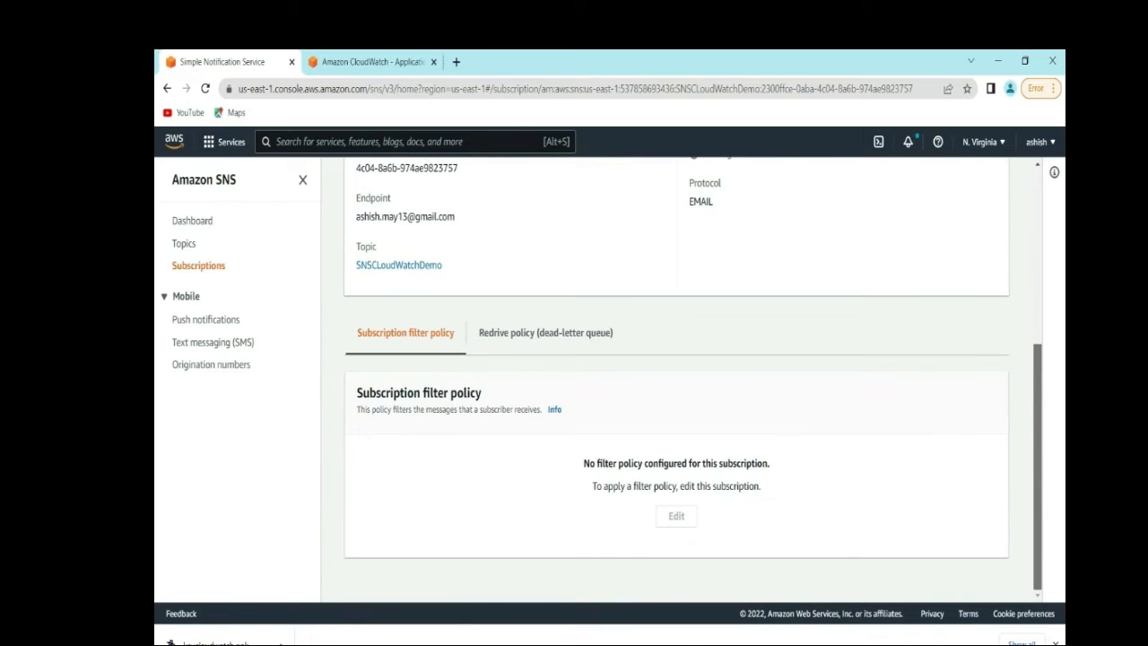
pyautogui.moveTo(1030, 534); pyautogui.dragTo(1020, 340)
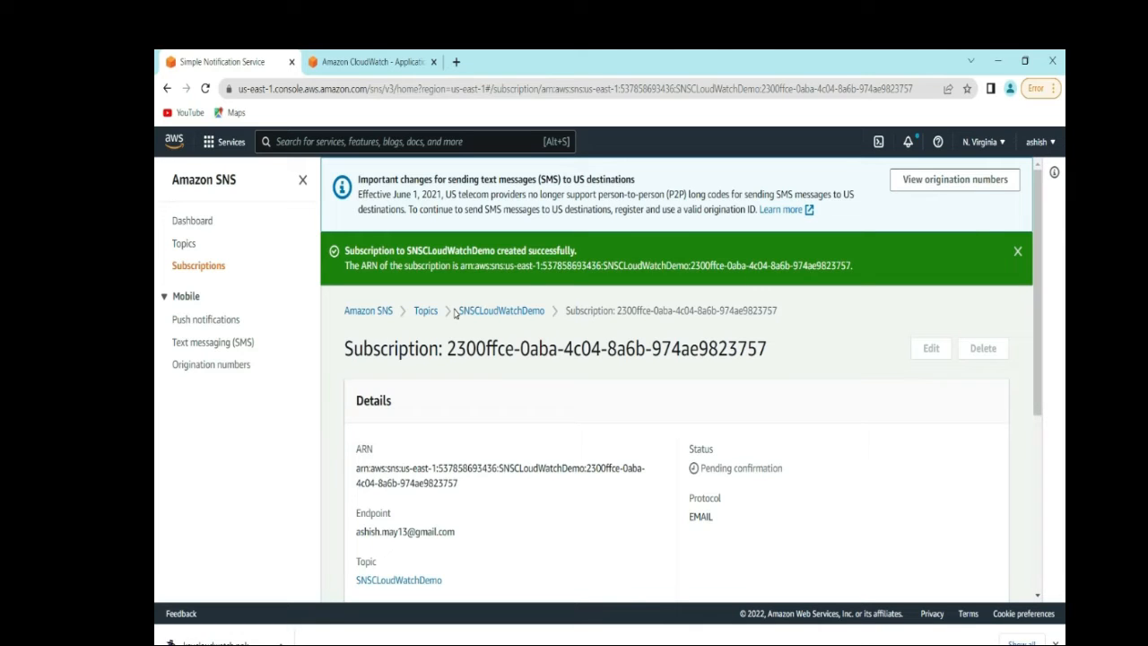
# - Reopen SNSCLoudWatchDemo from the Topics list and check its Subscriptions table
pyautogui.click(185, 245)
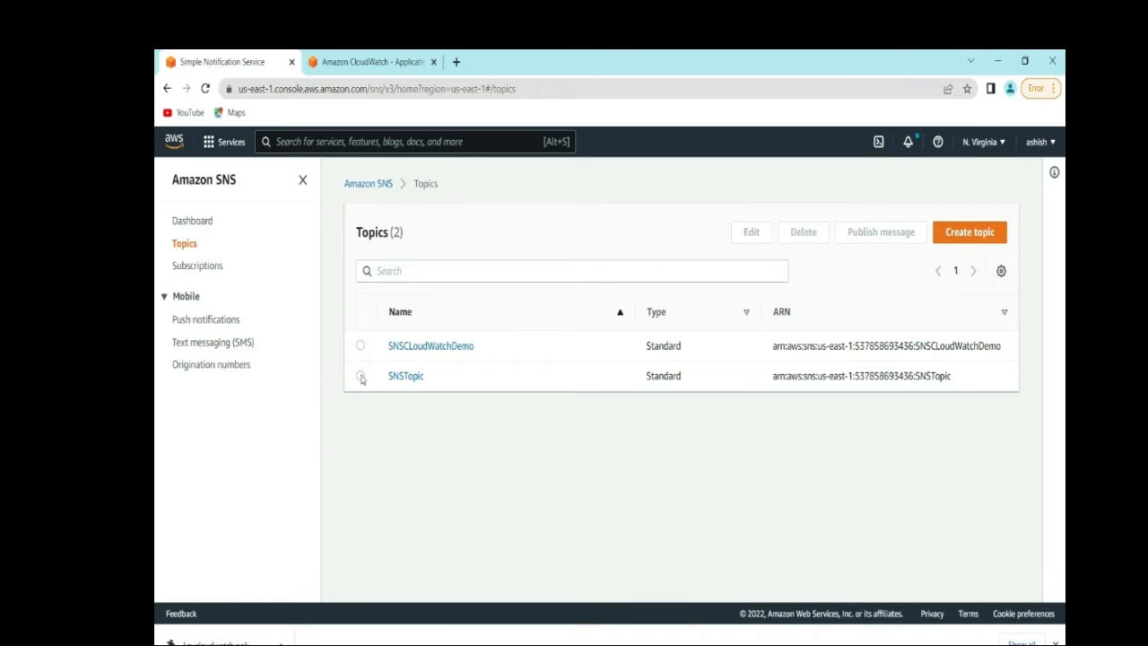
pyautogui.click(359, 345)
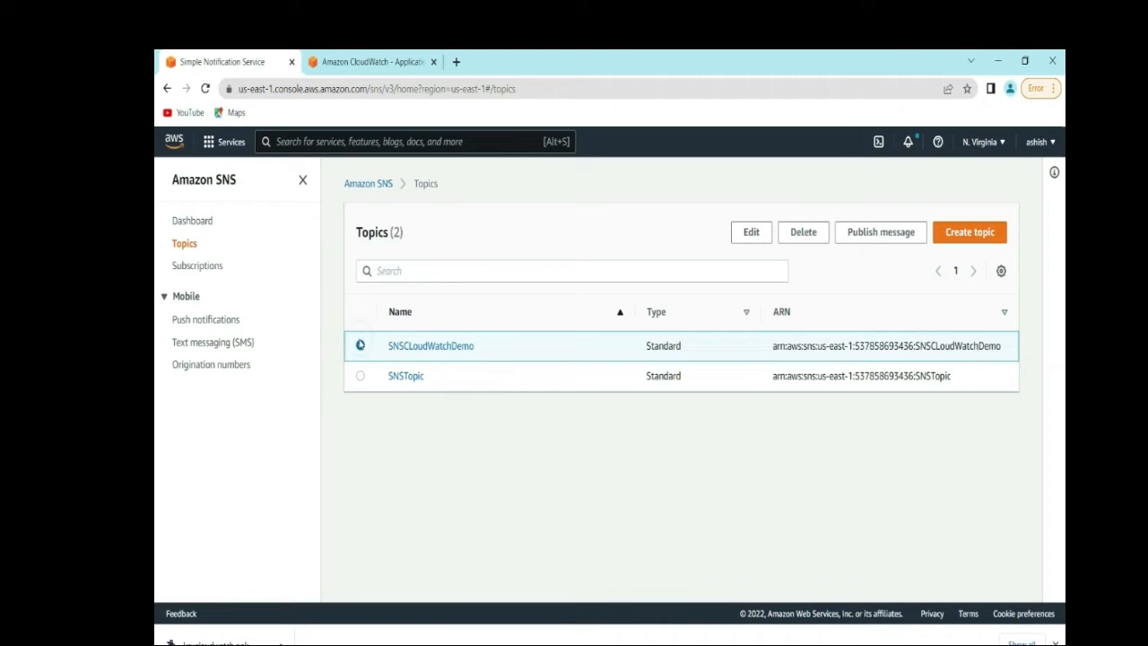
pyautogui.click(409, 347)
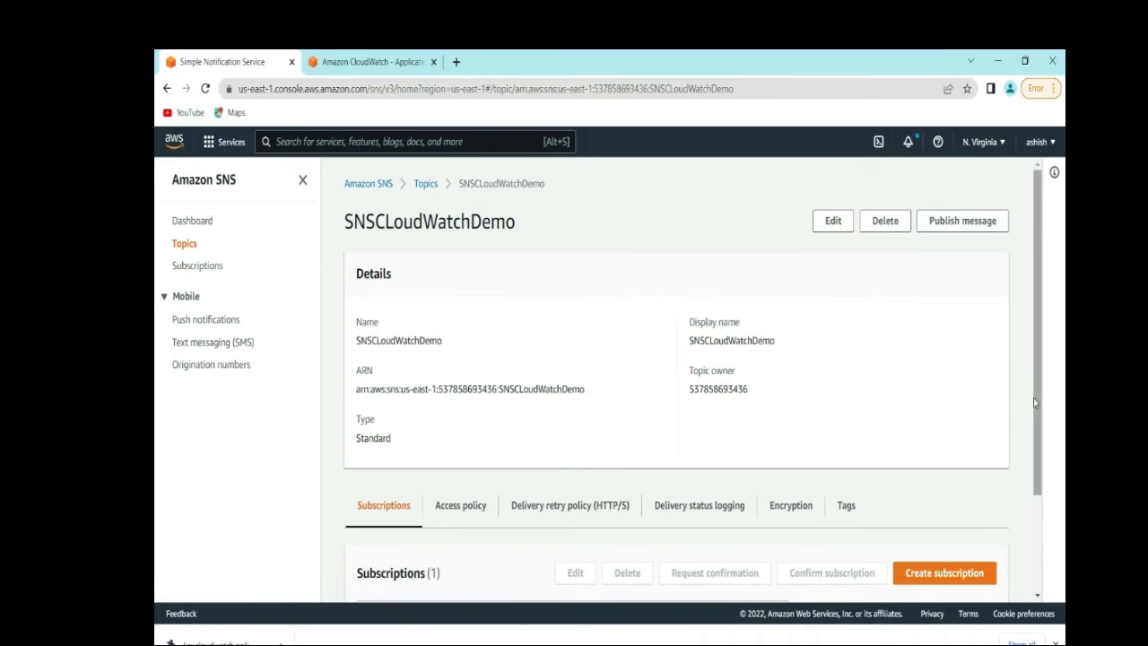
pyautogui.moveTo(1035, 403); pyautogui.dragTo(1016, 535)
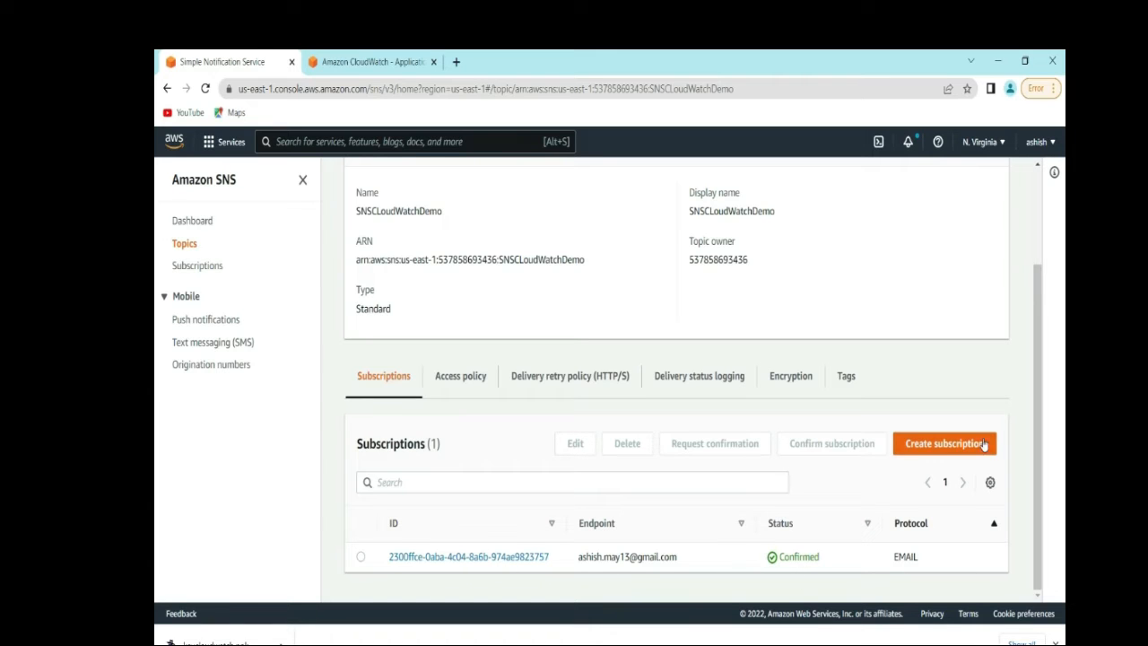
pyautogui.moveTo(1038, 380); pyautogui.dragTo(1033, 221)
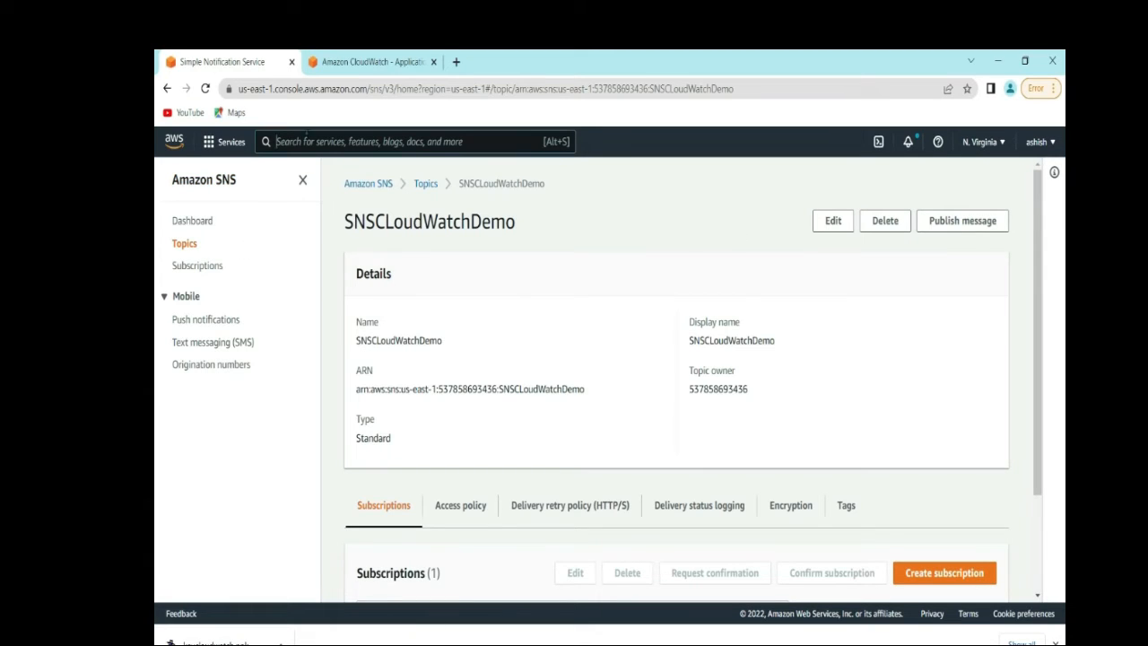
# - Go to EC2 via the 'ec2' search and view EC2CloudWatchDemo's Monitoring charts
pyautogui.write('ec')
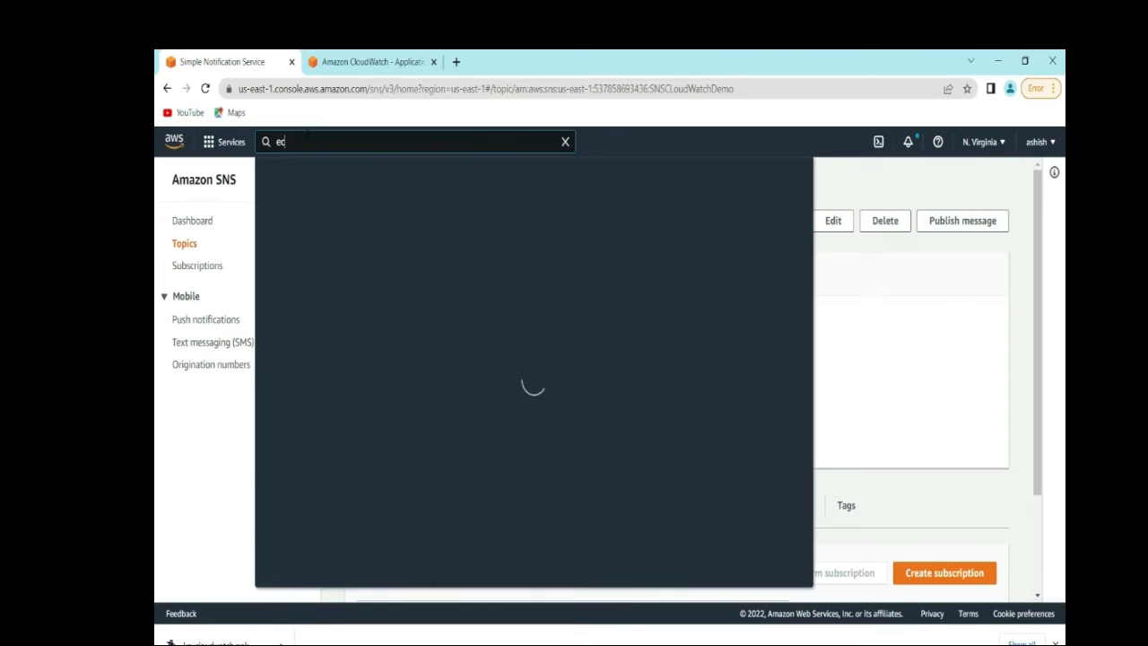
pyautogui.write('2')
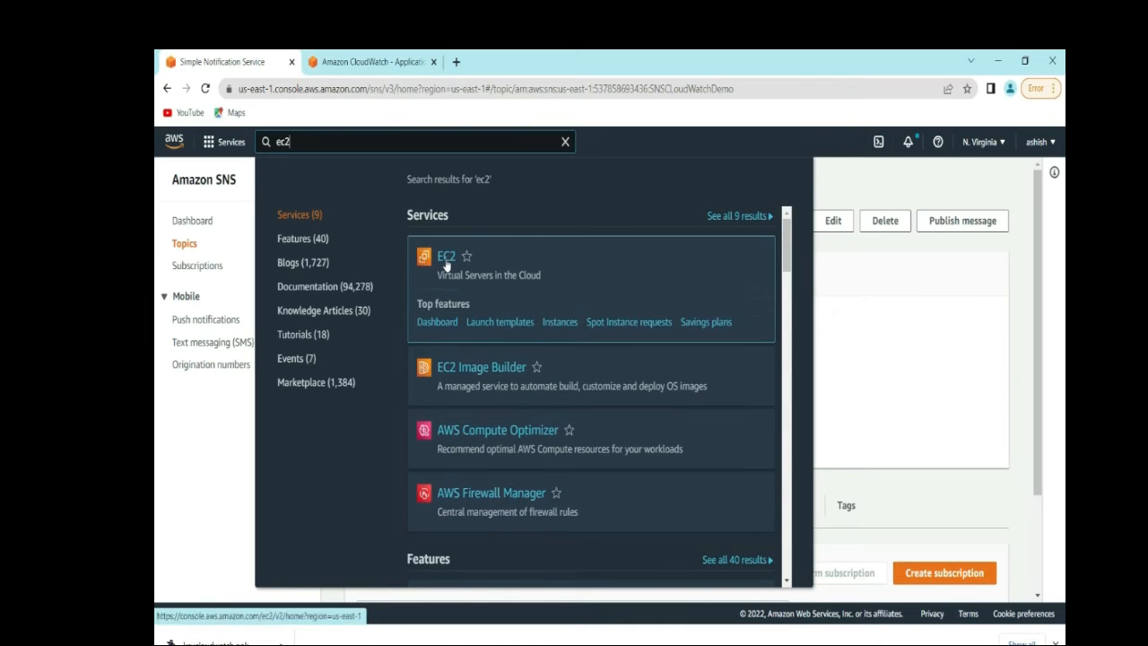
pyautogui.click(451, 261)
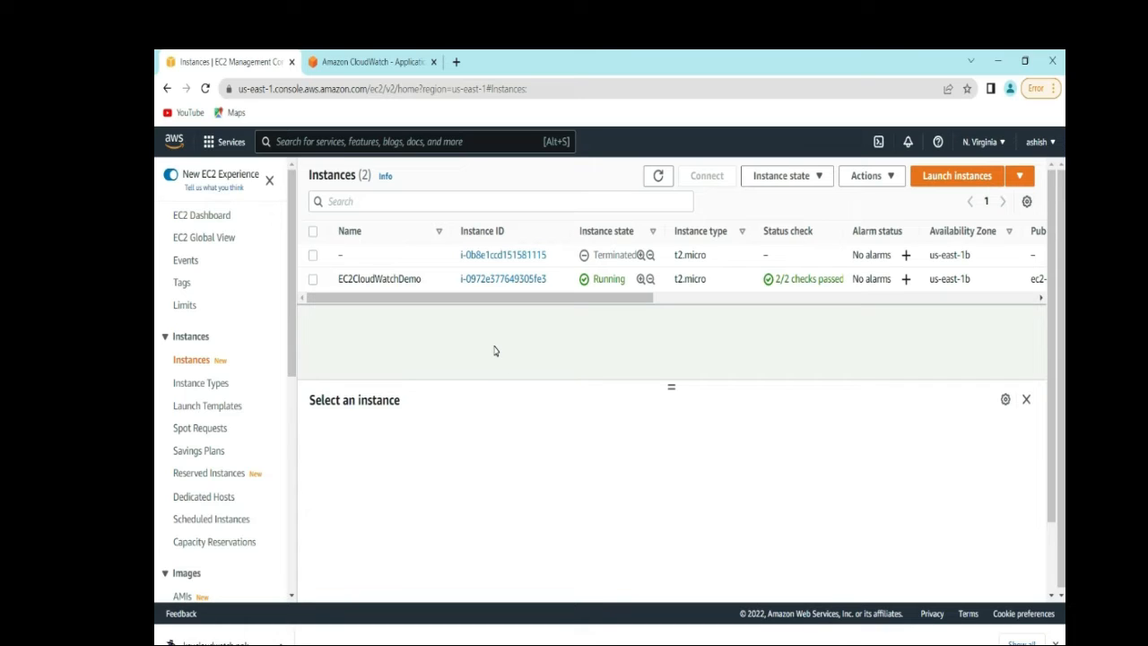
pyautogui.click(313, 281)
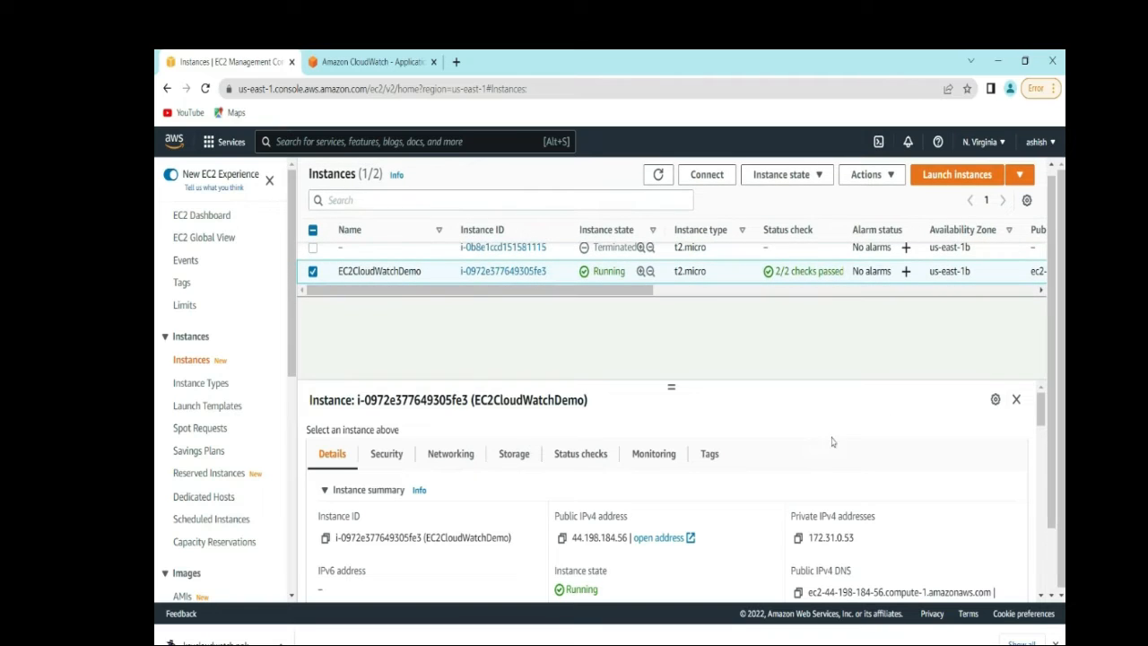
pyautogui.click(651, 456)
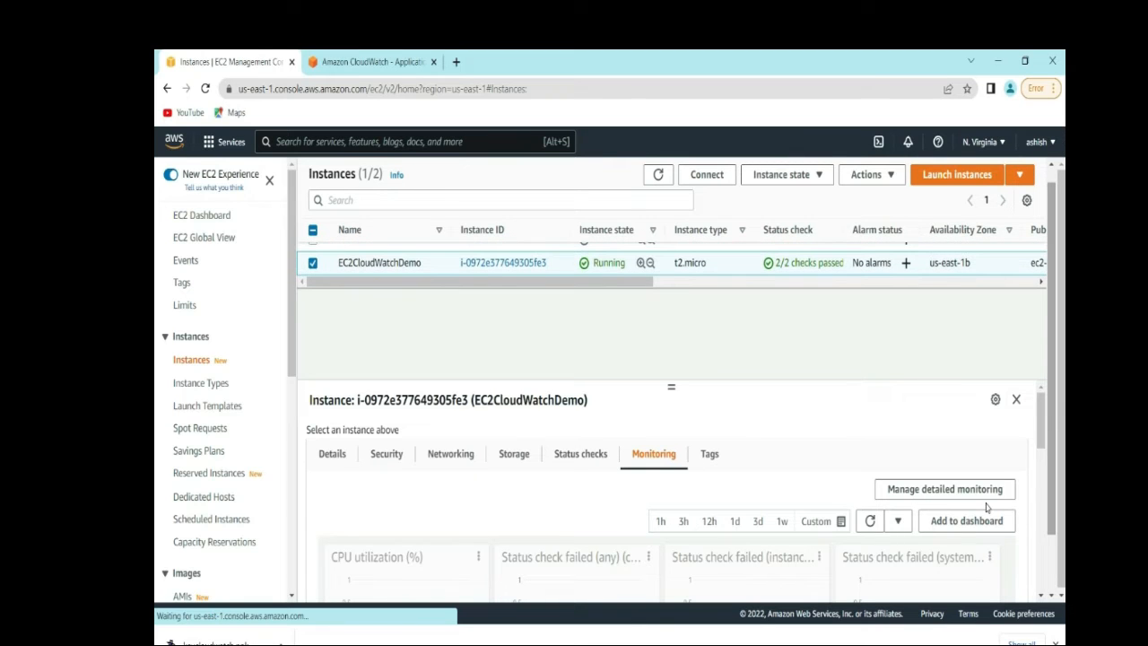
pyautogui.moveTo(1062, 497); pyautogui.dragTo(1062, 547)
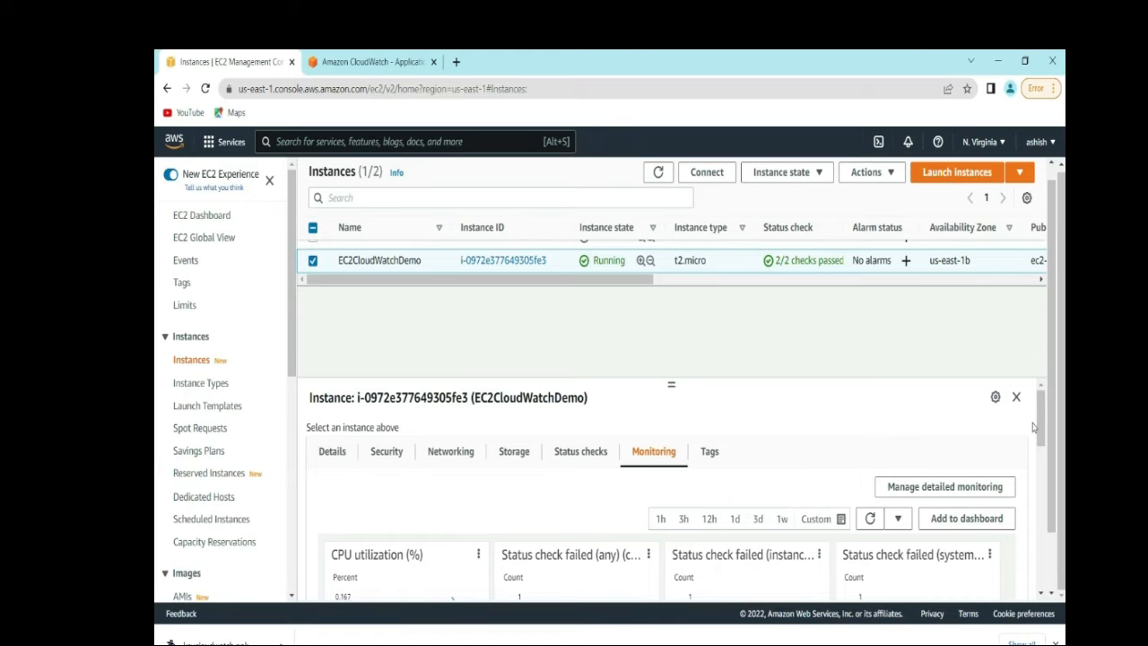
pyautogui.moveTo(1041, 428)
pyautogui.mouseDown()
pyautogui.moveTo(1040, 590)
pyautogui.moveTo(1025, 420)
pyautogui.mouseUp()
pyautogui.click(942, 487)
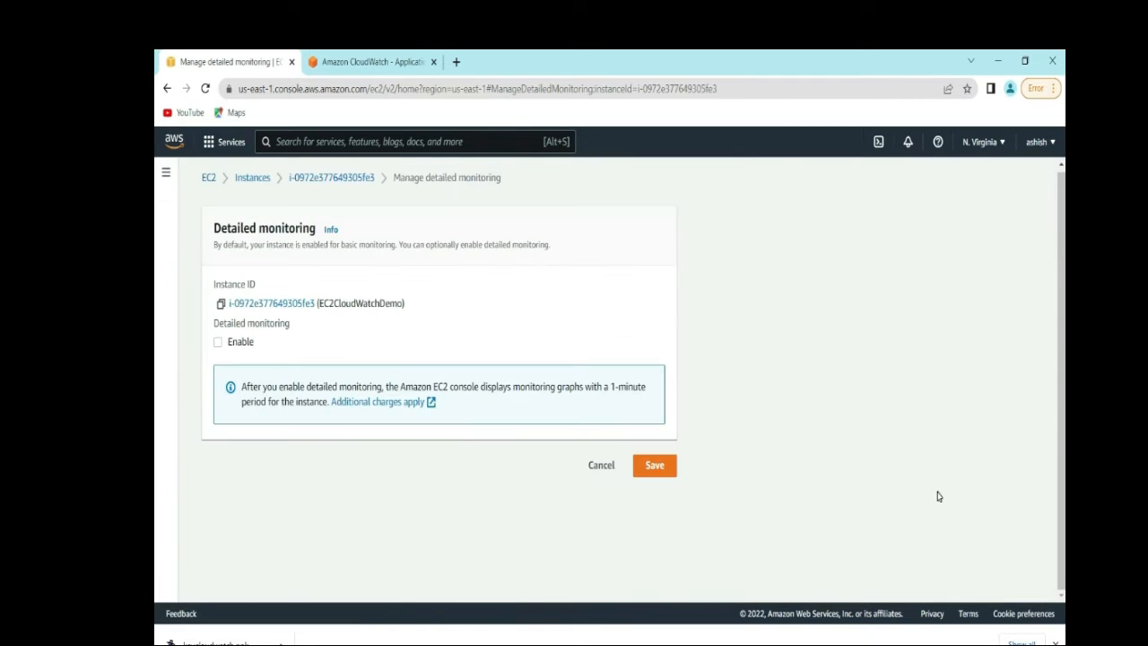
pyautogui.click(219, 344)
pyautogui.click(668, 478)
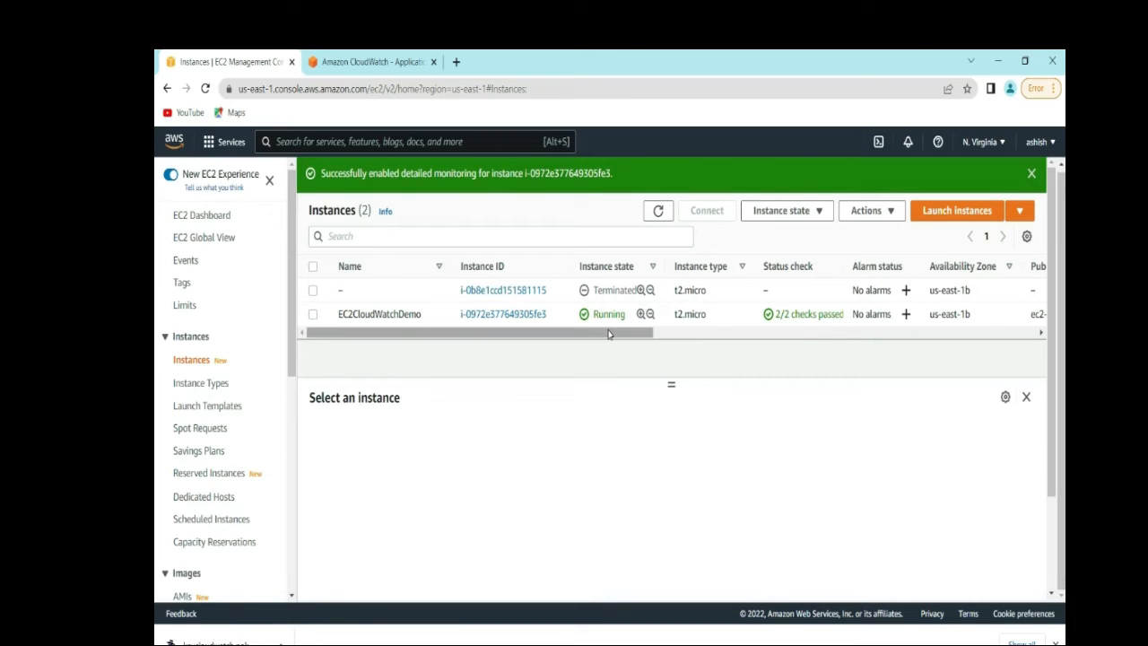
pyautogui.moveTo(646, 332); pyautogui.dragTo(927, 362)
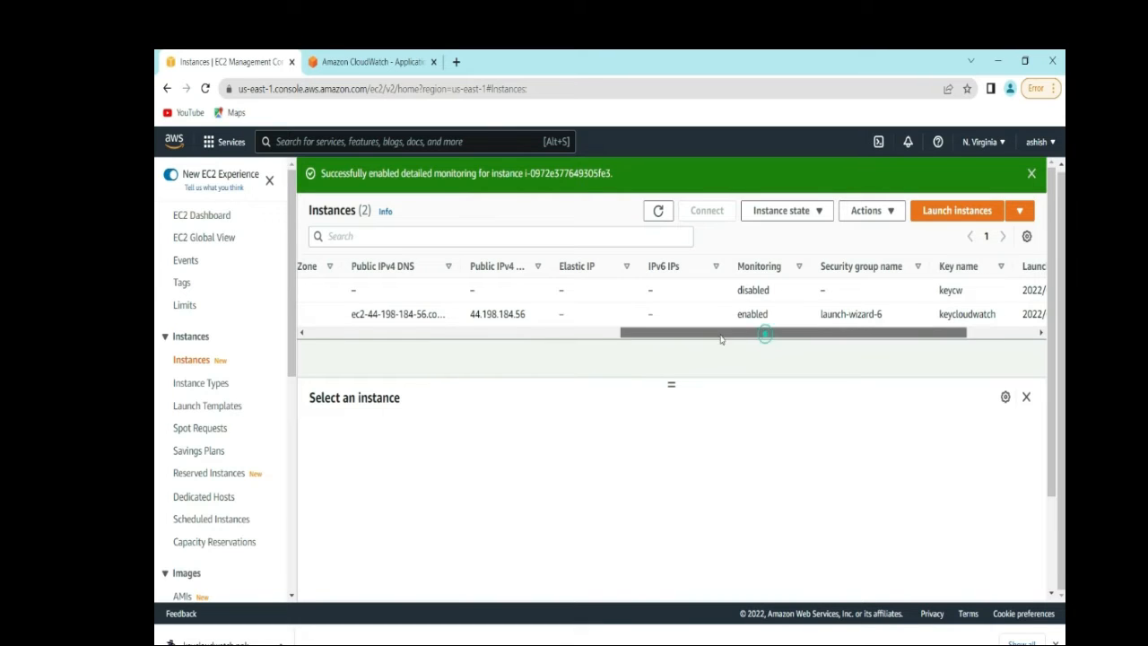
pyautogui.moveTo(763, 335); pyautogui.dragTo(364, 337)
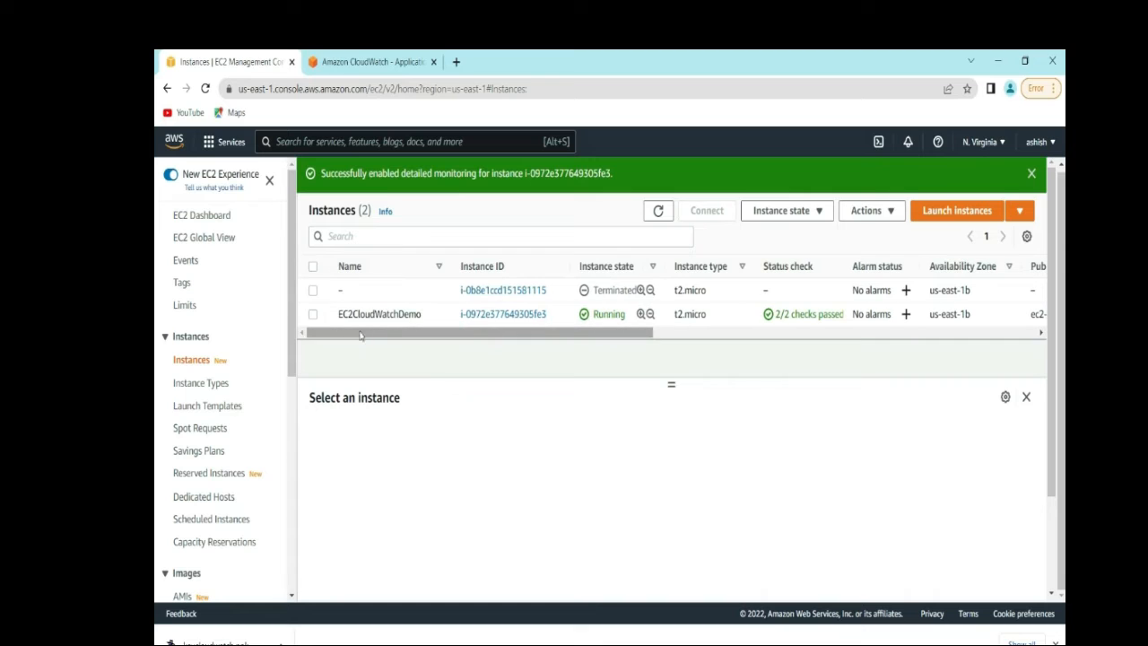
# - Select EC2CloudWatchDemo, show its Monitoring tab, and enlarge the CPU utilization chart
pyautogui.click(313, 314)
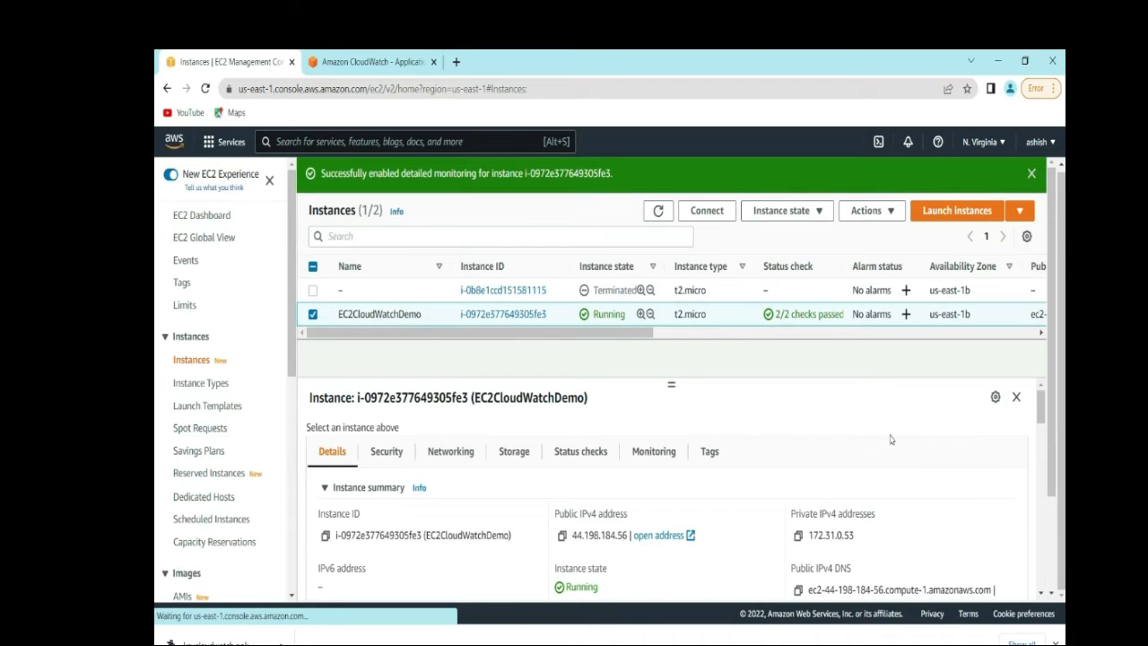
pyautogui.scroll(-1, 1050, 363)
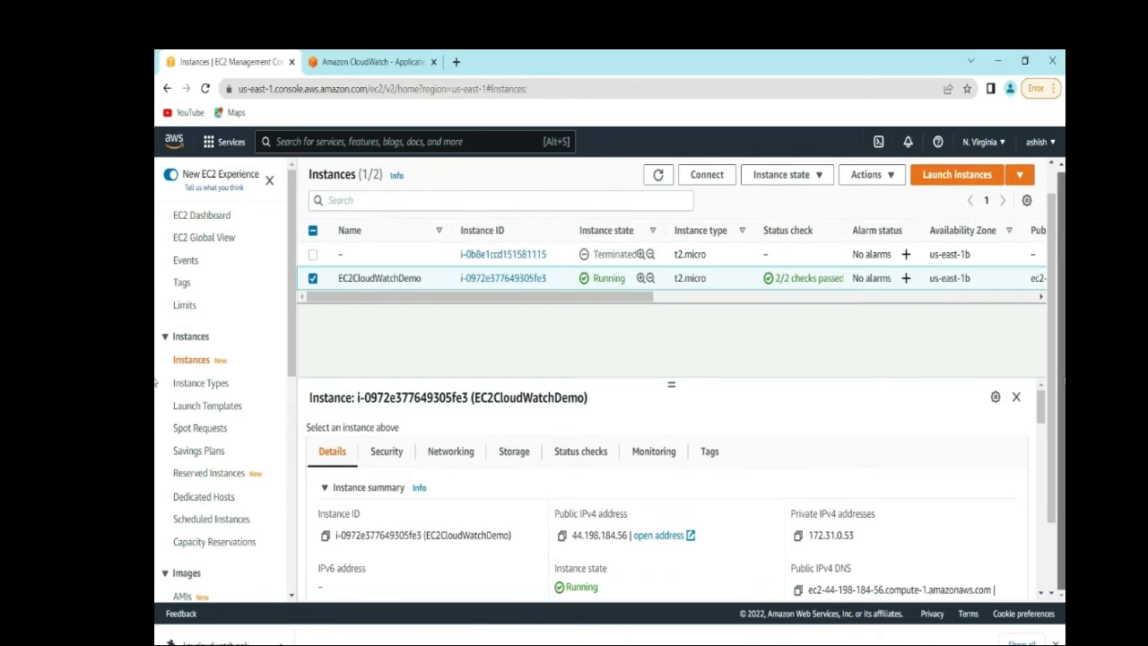
pyautogui.moveTo(671, 385); pyautogui.dragTo(668, 336)
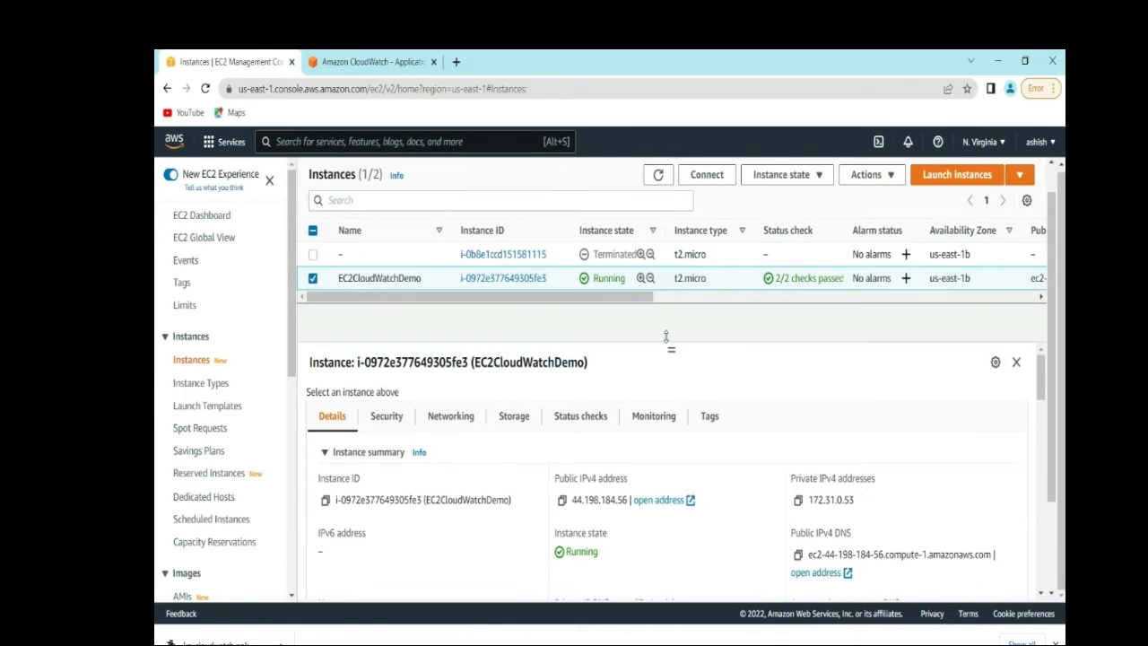
pyautogui.click(651, 428)
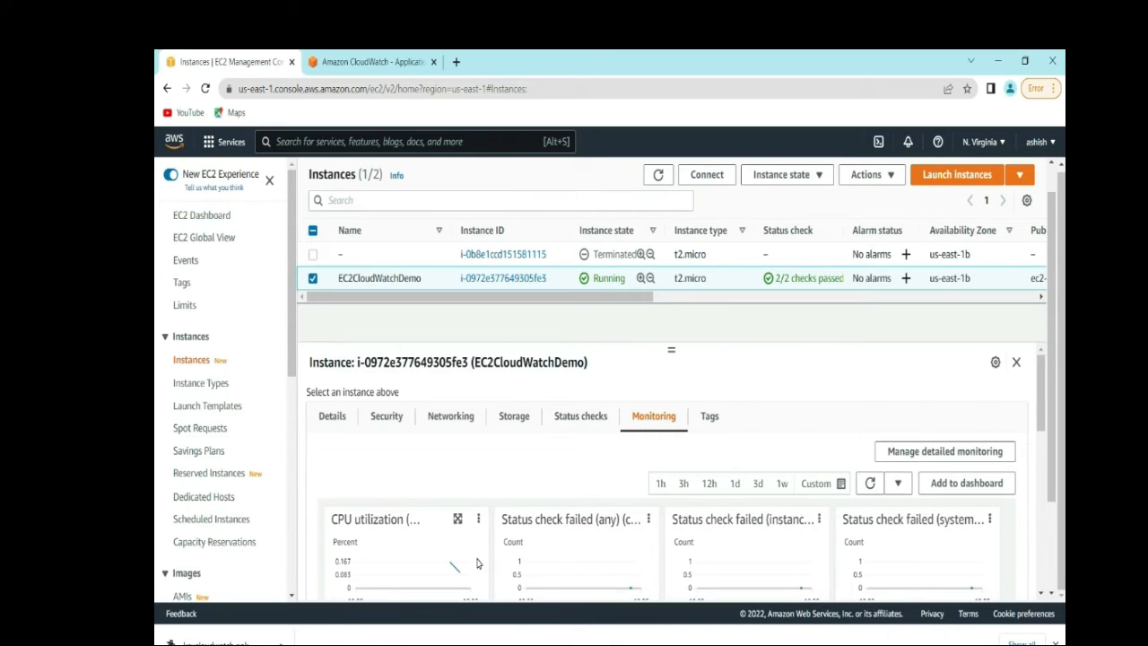
pyautogui.click(477, 523)
pyautogui.click(503, 543)
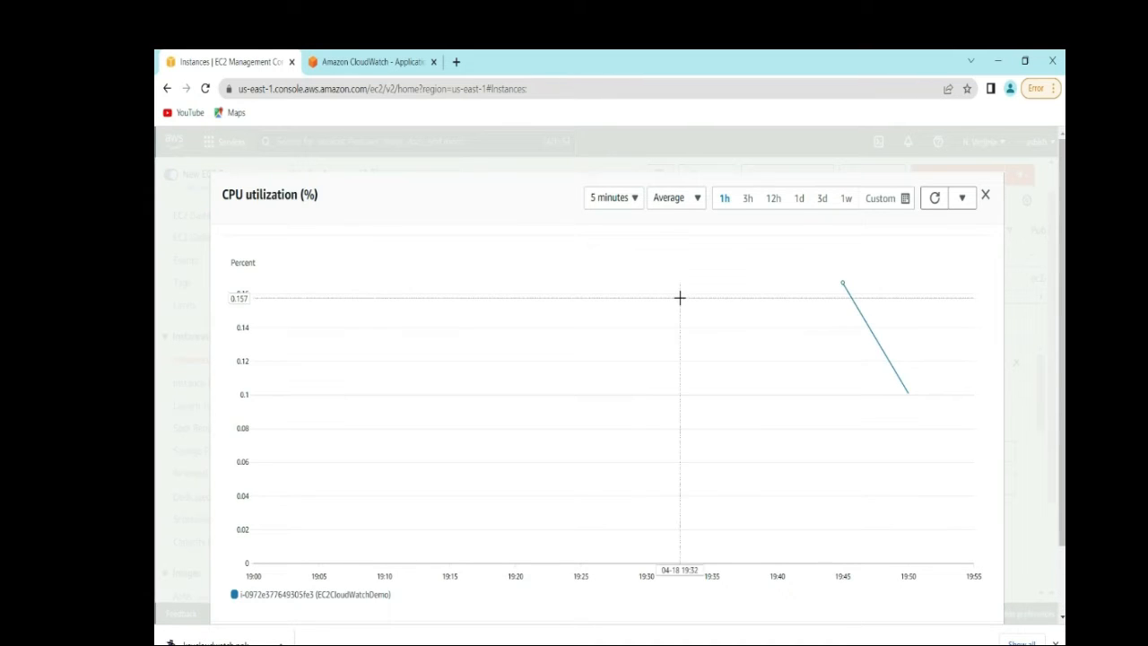
# - Change the CPU chart's period from 5 minutes to 1 minute and refresh the data
pyautogui.moveTo(680, 298)
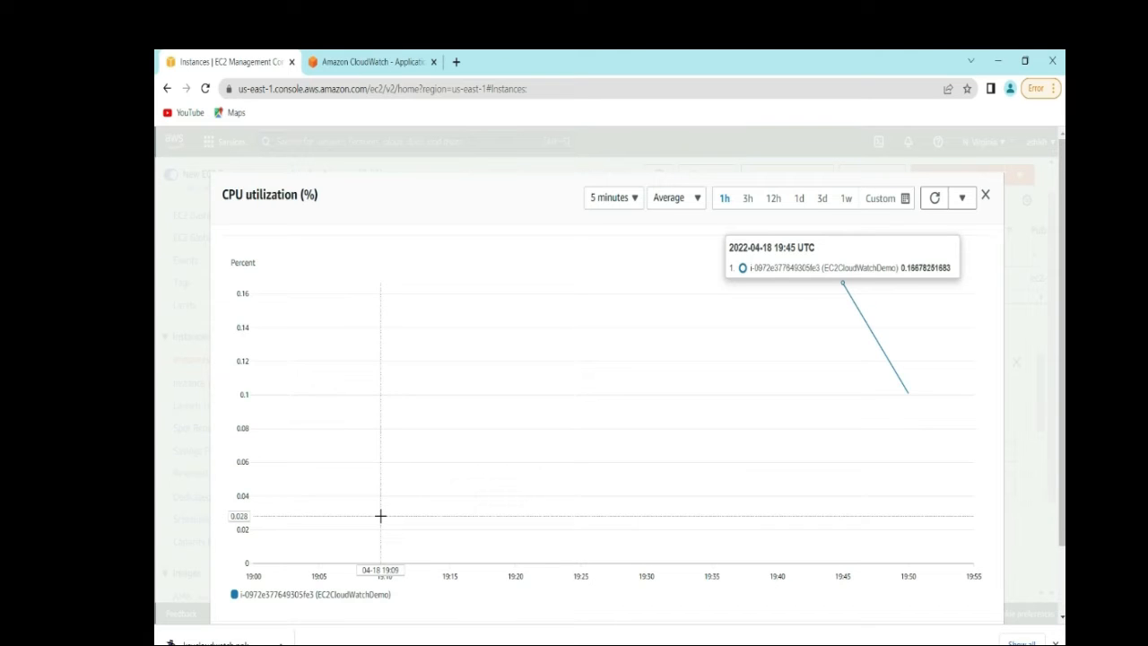
pyautogui.click(634, 197)
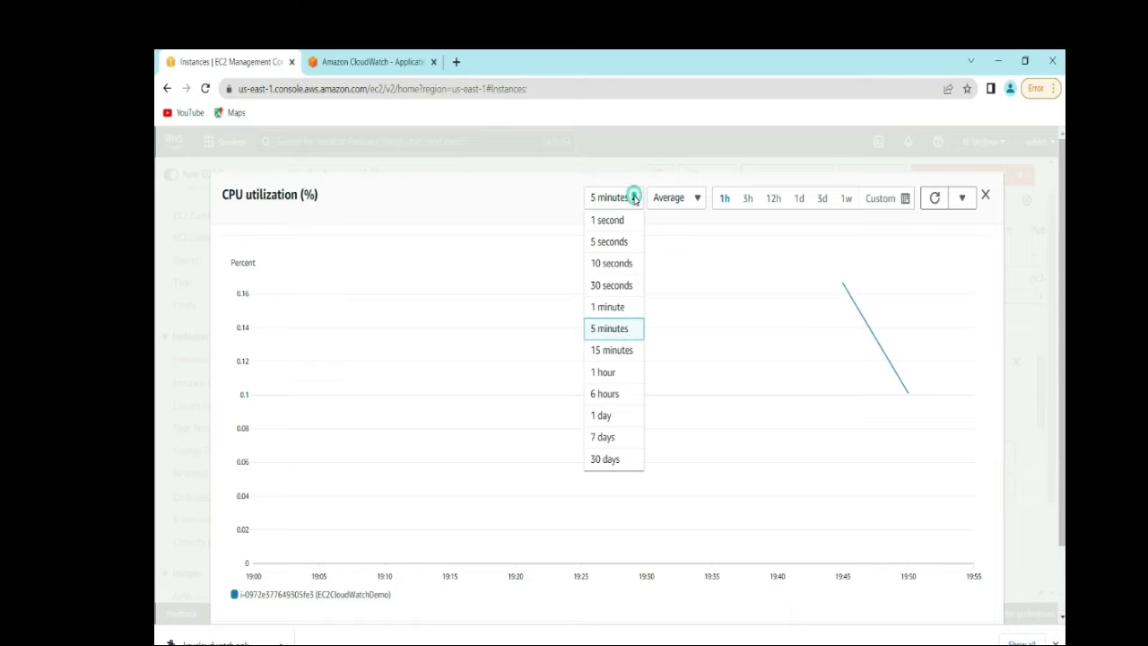
pyautogui.click(607, 307)
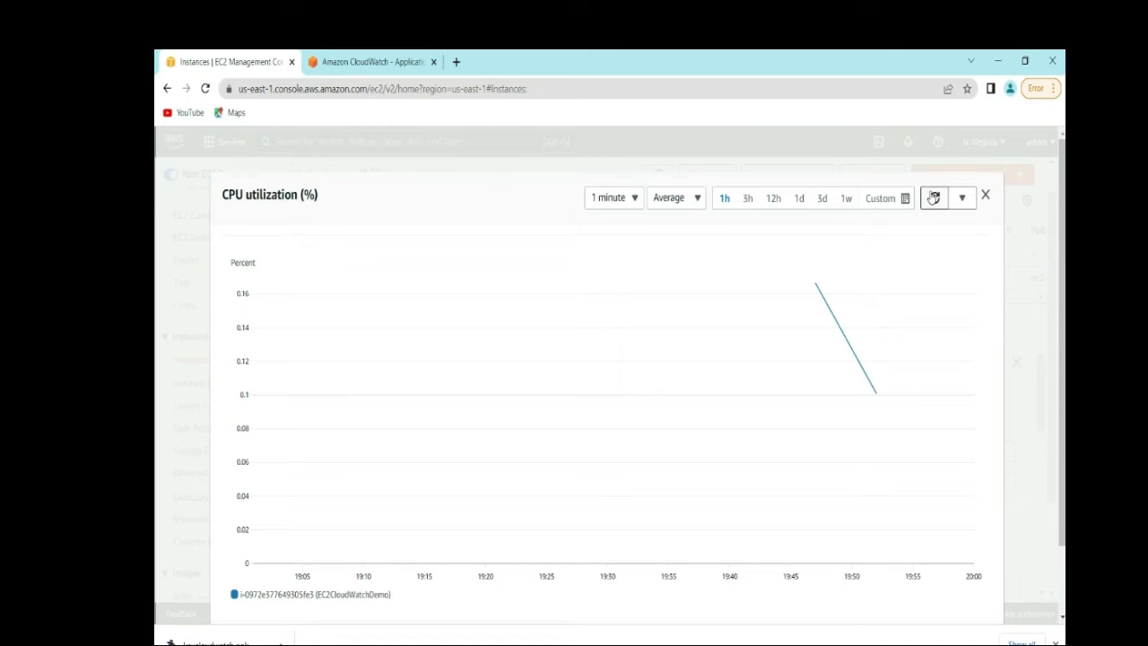
pyautogui.click(934, 198)
# - Close the enlarged CPU chart and search the console for 'cloudwatch'
pyautogui.click(961, 197)
pyautogui.click(985, 197)
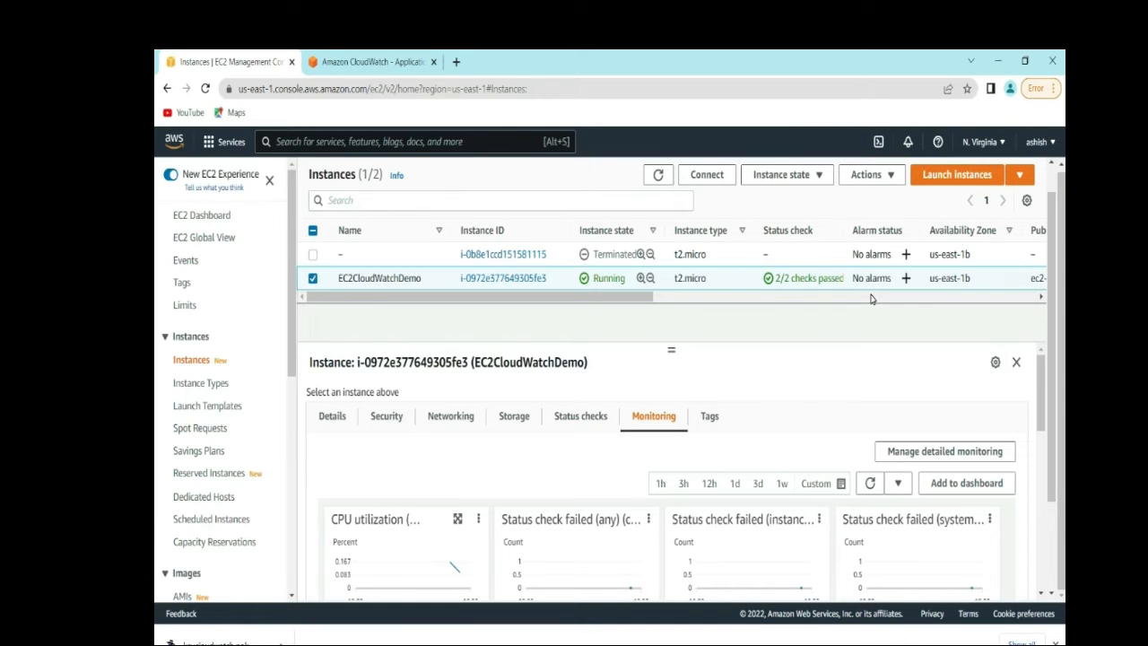
pyautogui.click(410, 138)
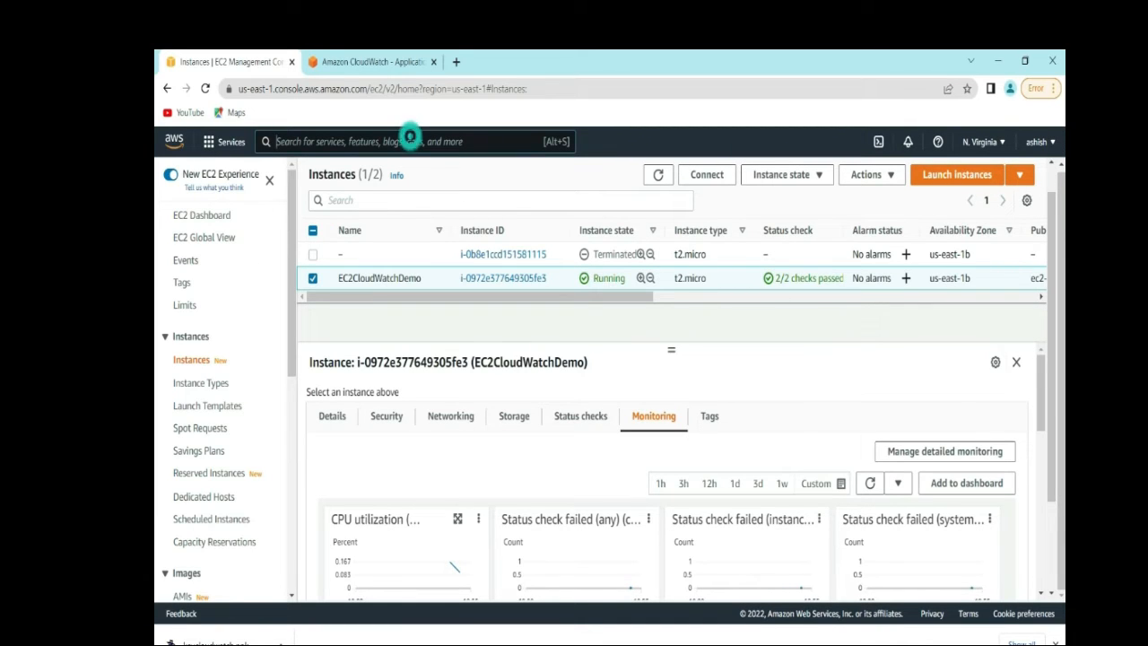
pyautogui.write('clou')
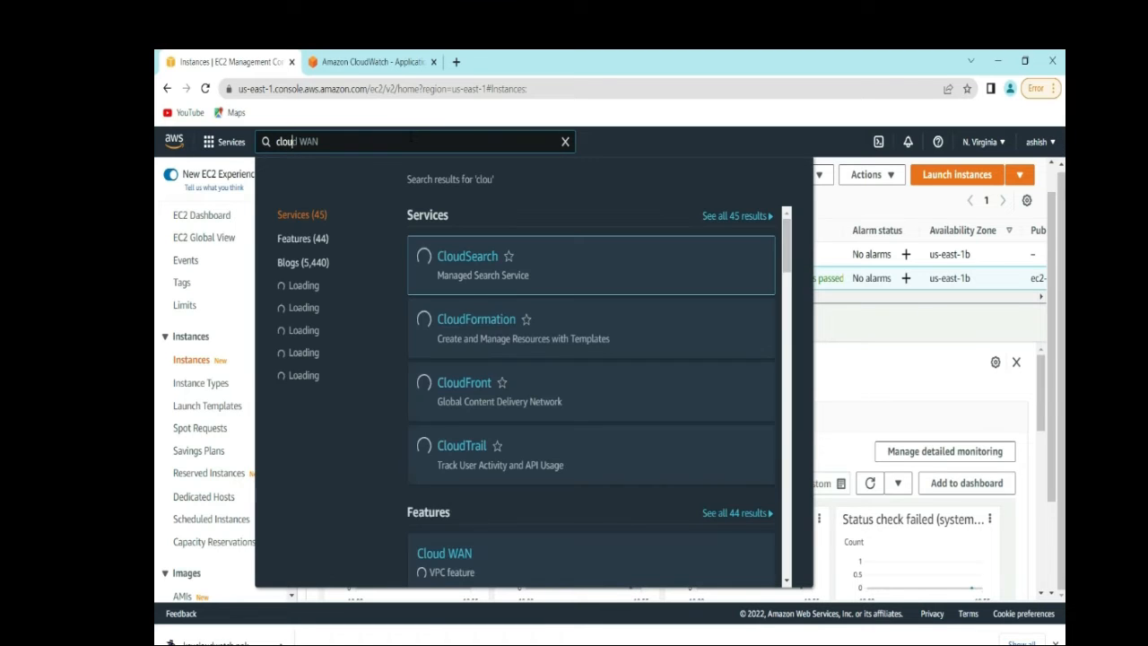
pyautogui.click(856, 362)
pyautogui.moveTo(1043, 393)
pyautogui.mouseDown()
pyautogui.moveTo(1044, 489)
pyautogui.moveTo(1039, 379)
pyautogui.mouseUp()
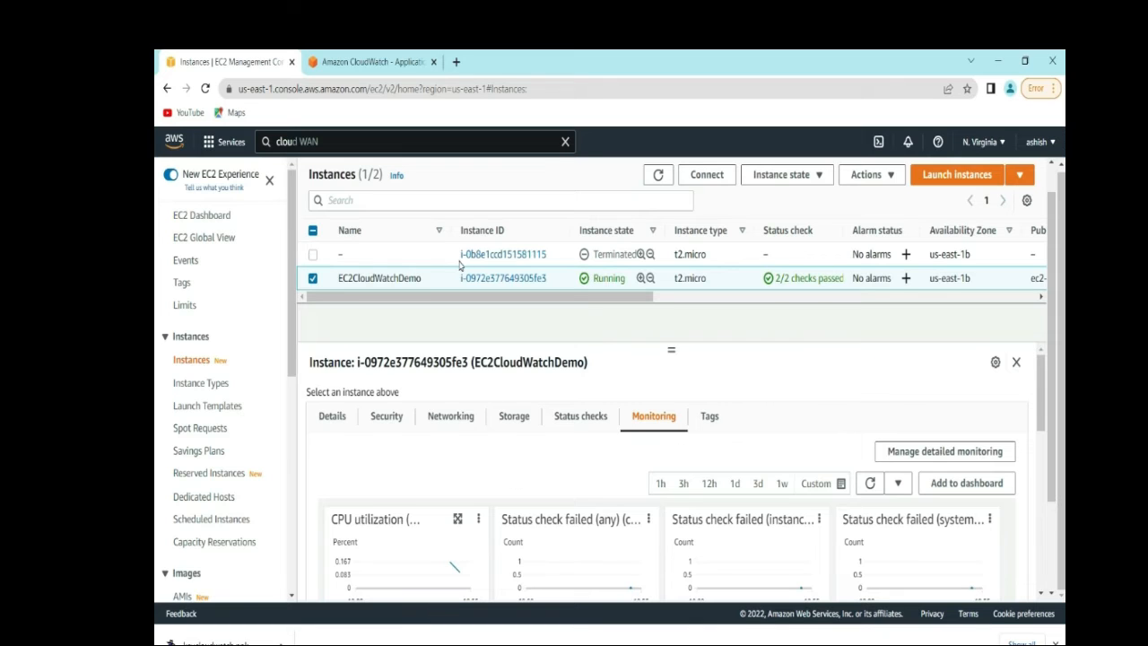
pyautogui.click(402, 141)
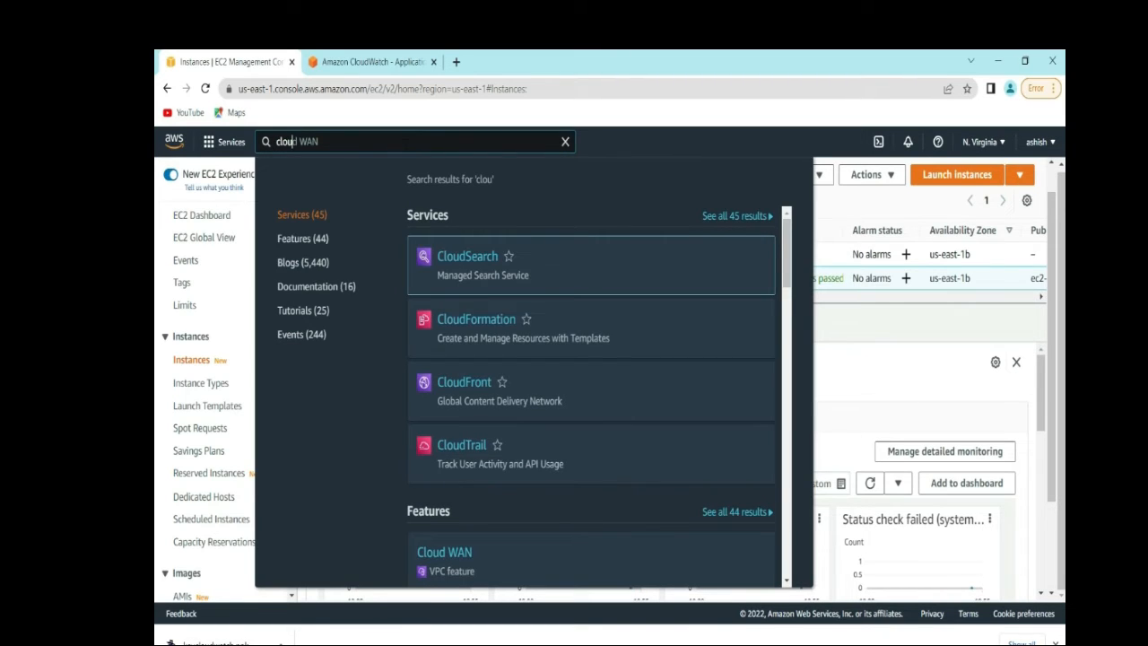
pyautogui.write('dwatch')
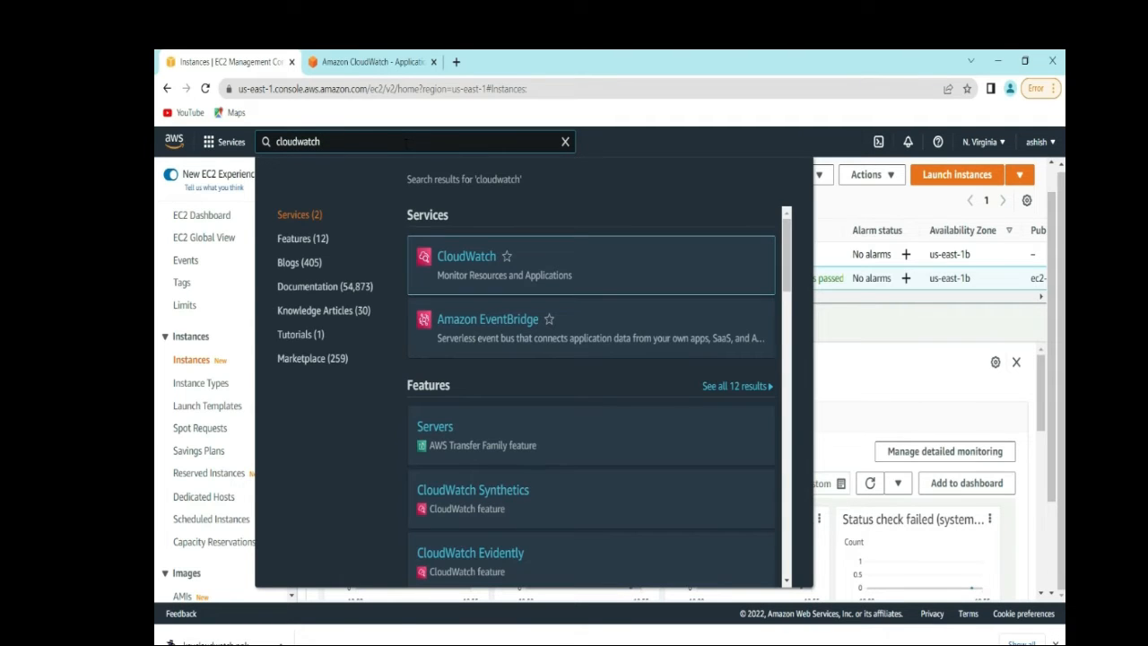
# - Open CloudWatch in a new browser tab alongside the EC2 instances tab
pyautogui.rightClick(472, 255)
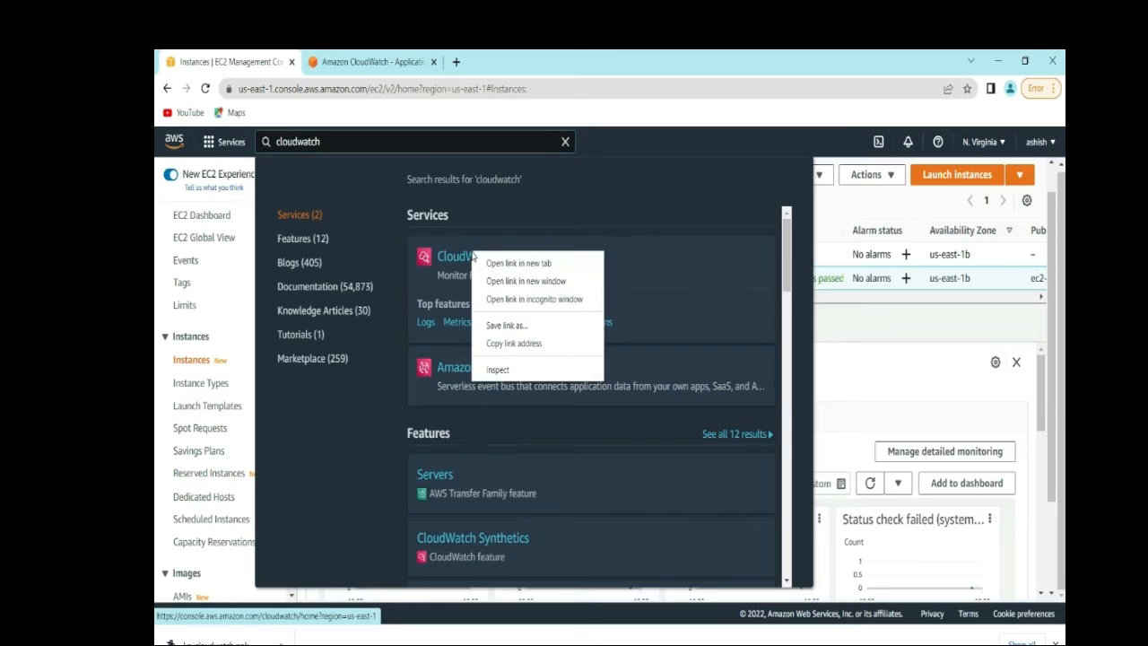
pyautogui.click(502, 262)
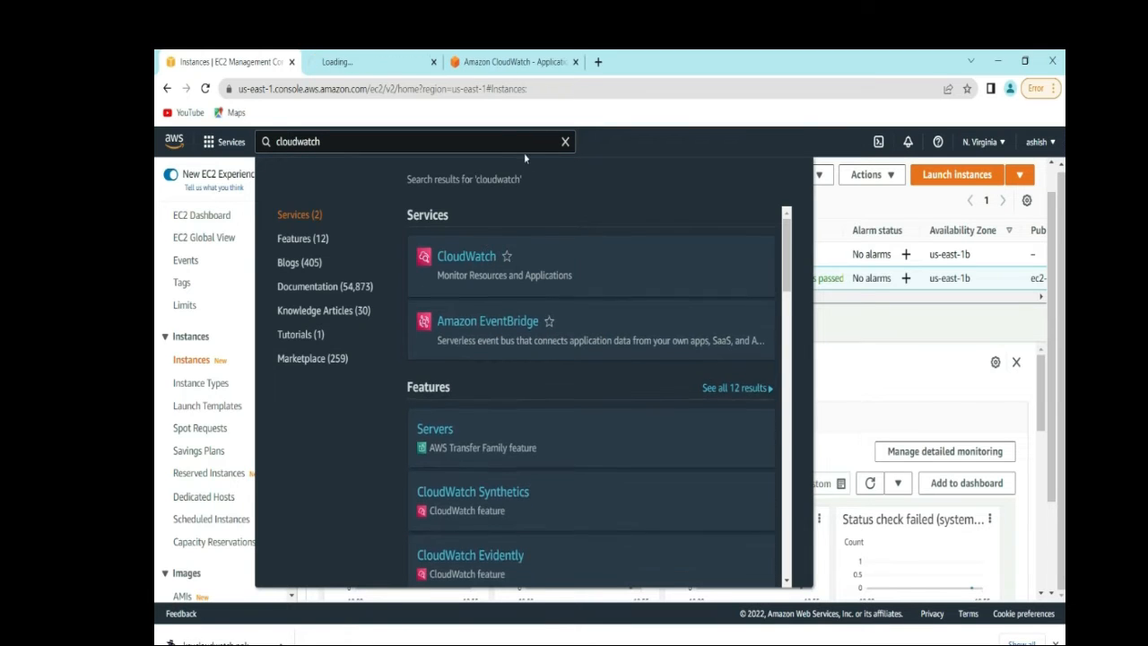
pyautogui.click(361, 69)
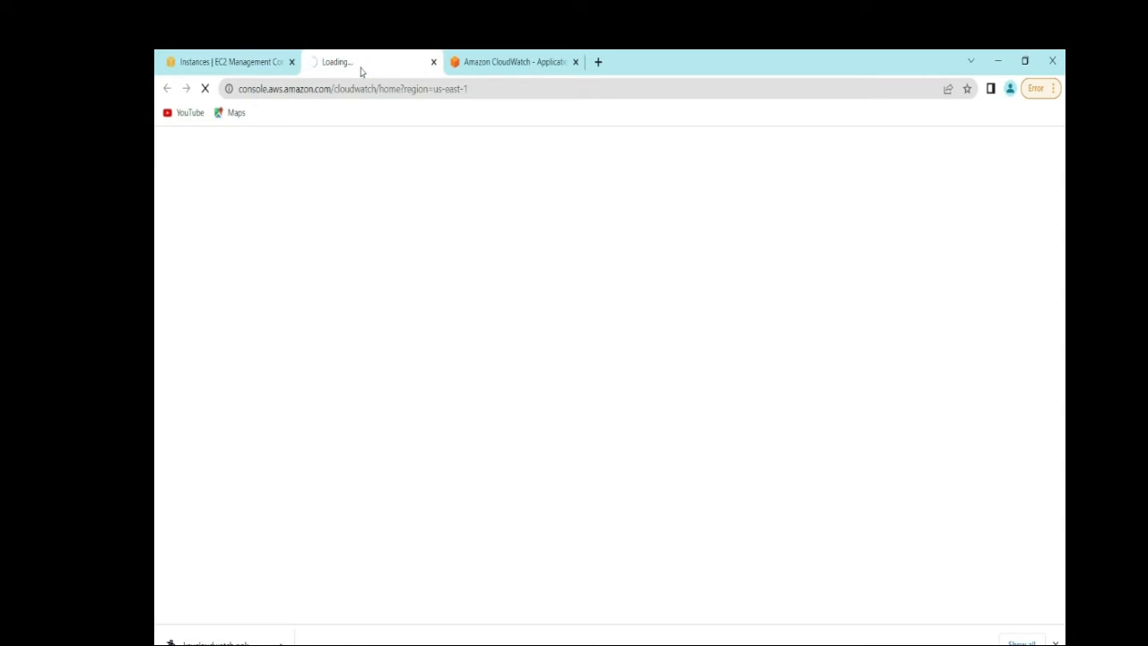
pyautogui.click(250, 56)
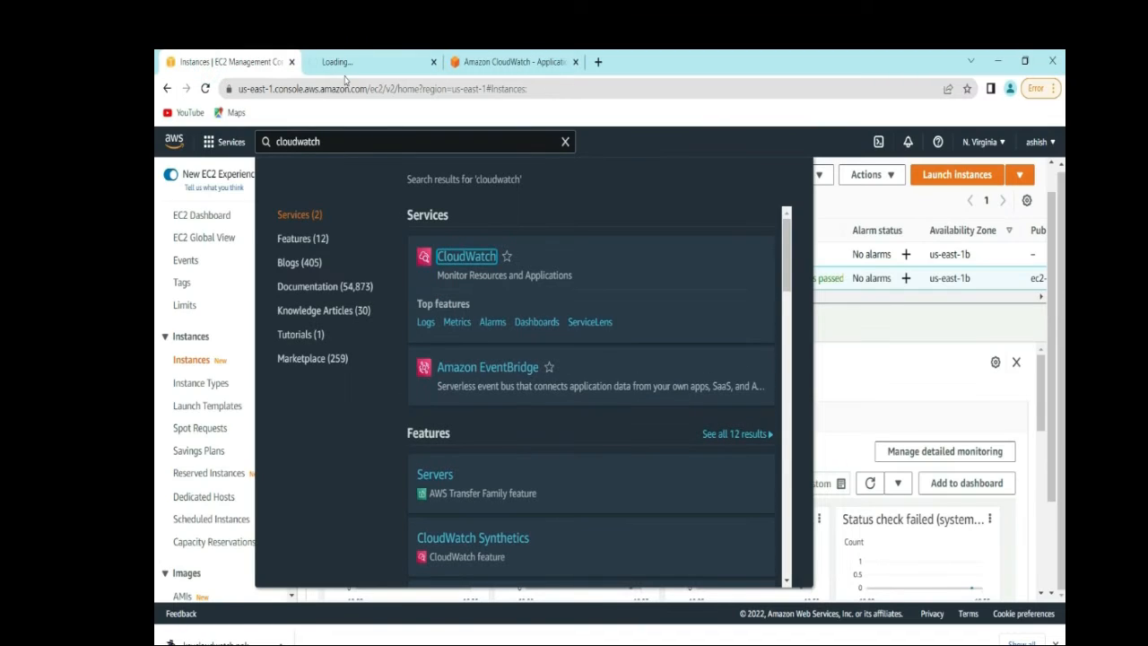
pyautogui.click(565, 142)
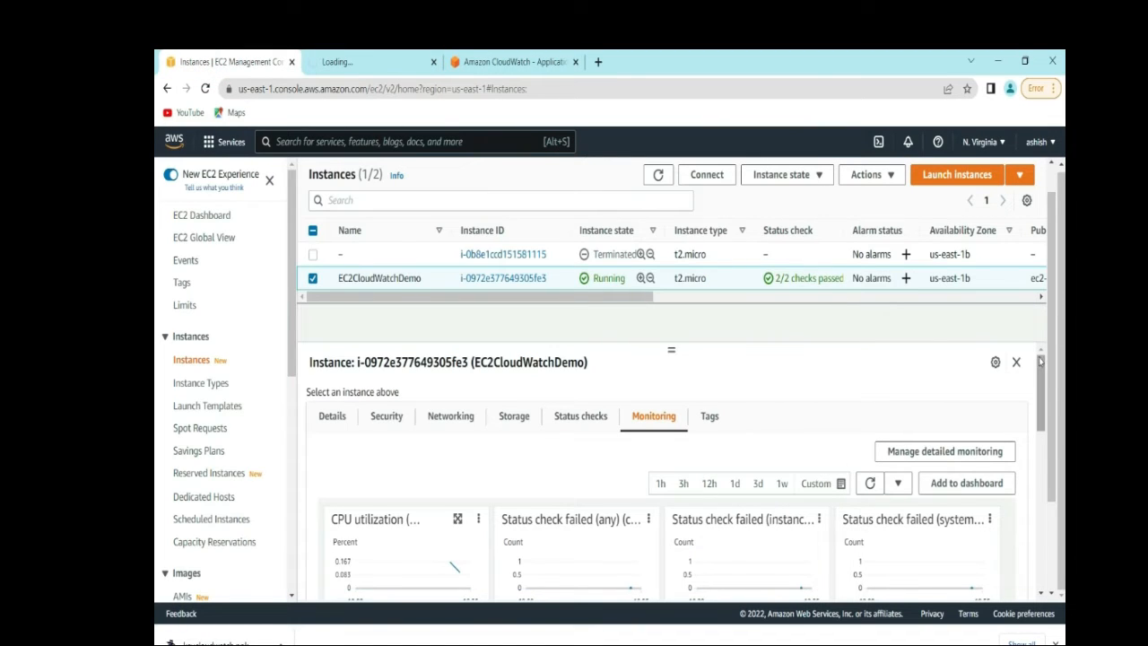
pyautogui.moveTo(1054, 397); pyautogui.dragTo(1060, 451)
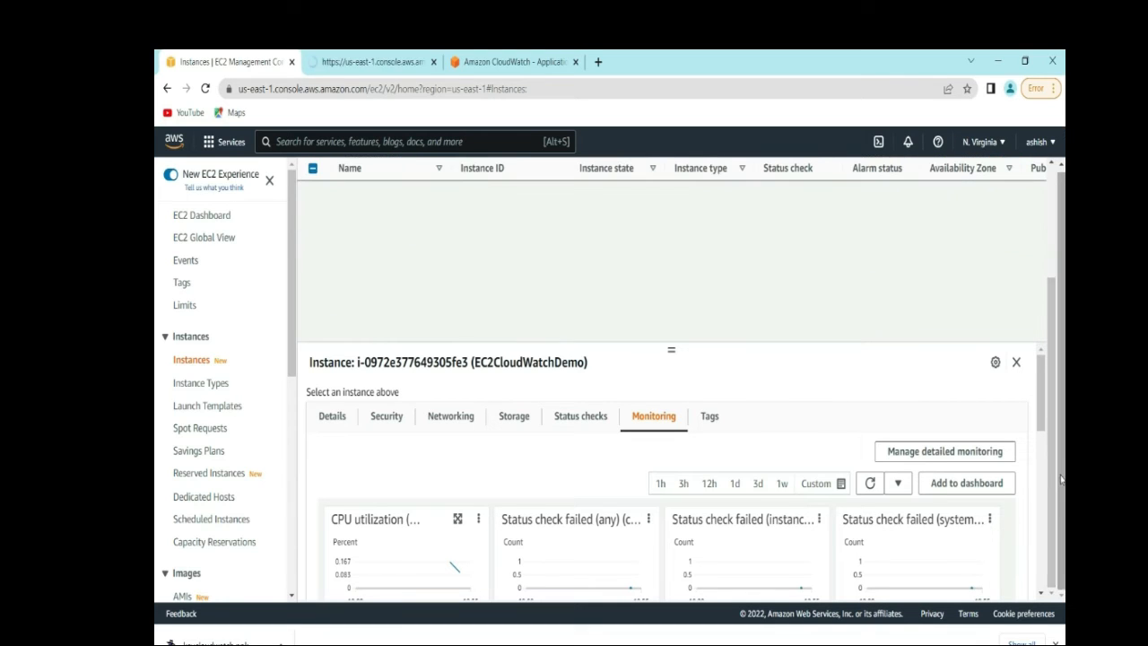
pyautogui.click(372, 61)
pyautogui.click(231, 59)
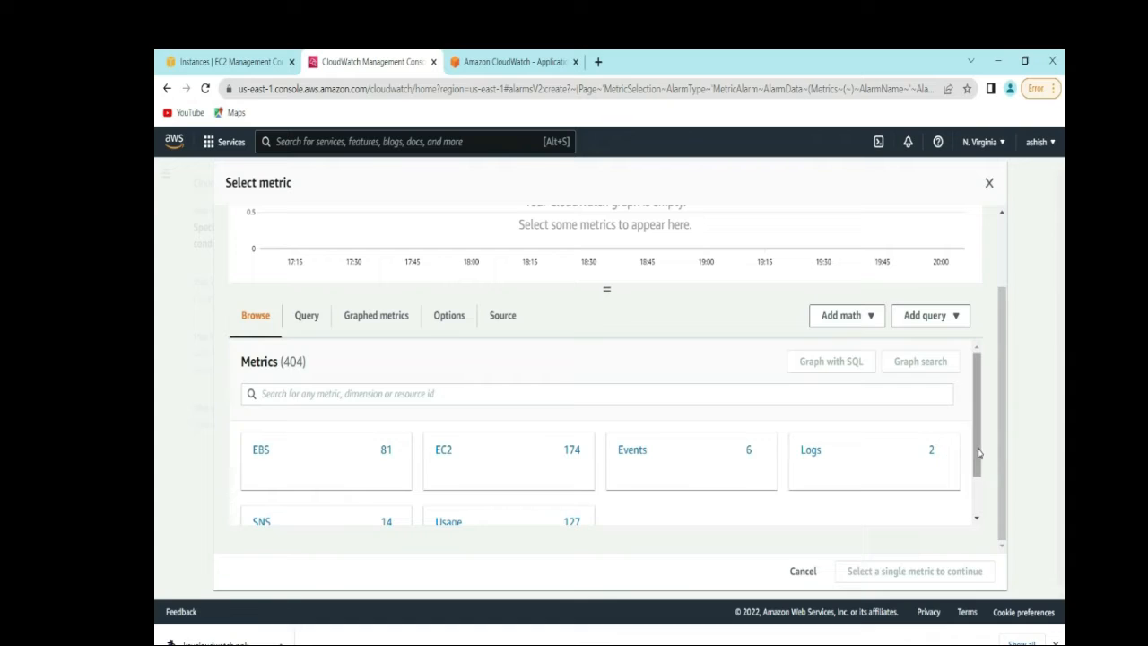
# - Under EC2 Per-Instance Metrics, pick EC2CloudWatchDemo's CPUUtilization and confirm it as the alarm metric
pyautogui.moveTo(977, 453); pyautogui.dragTo(980, 486)
pyautogui.click(466, 411)
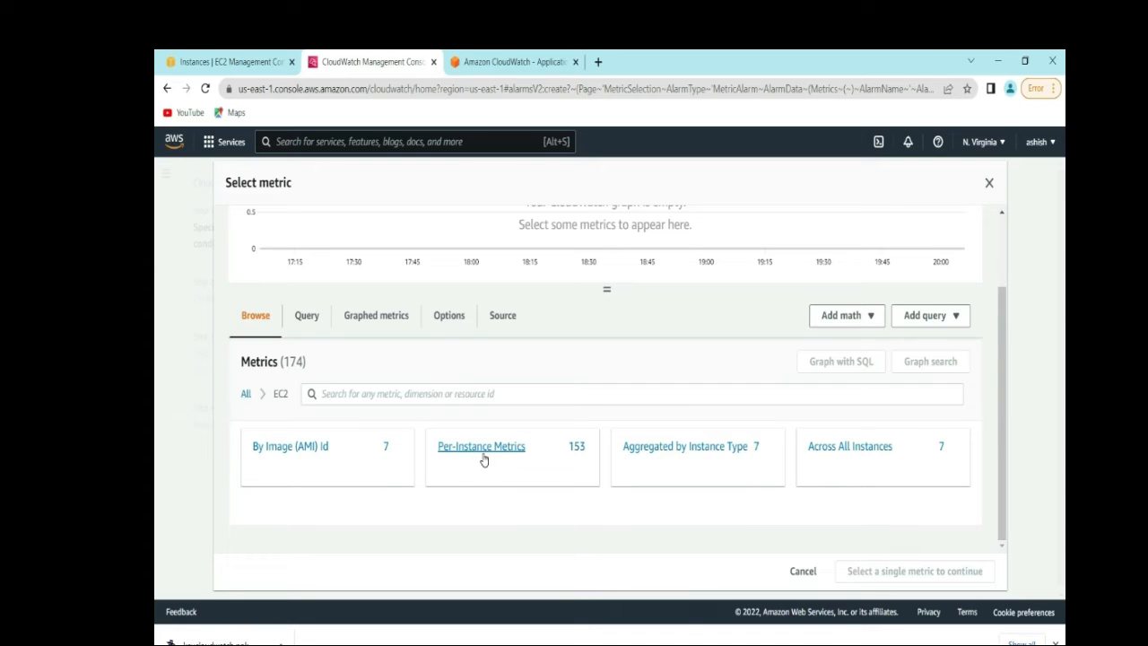
pyautogui.click(482, 449)
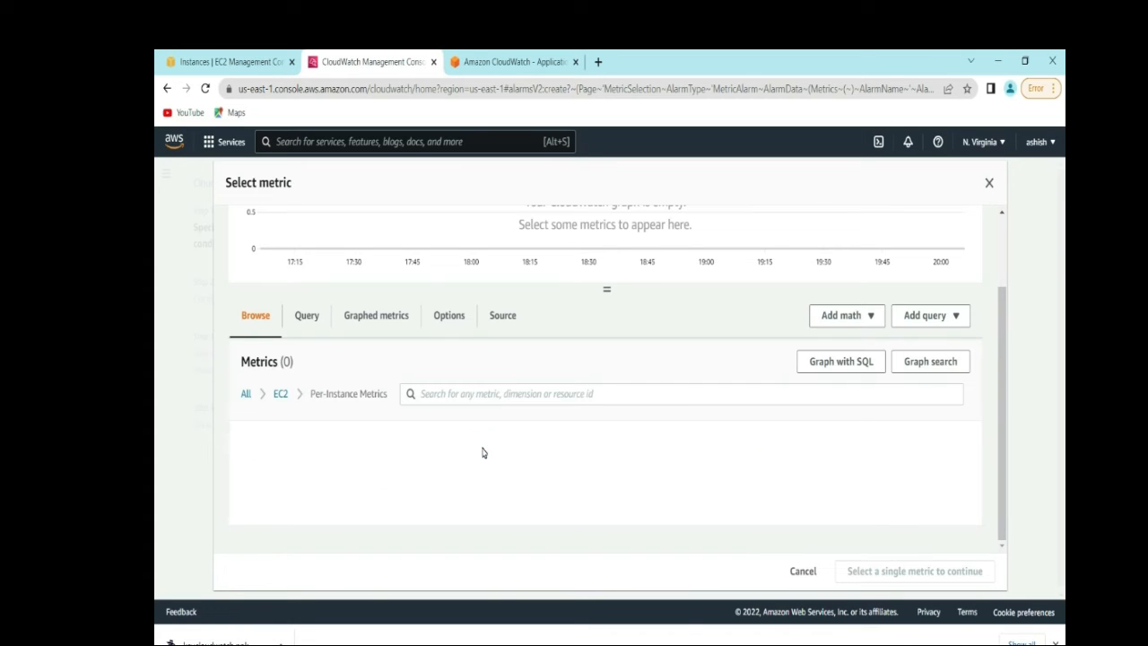
pyautogui.click(625, 394)
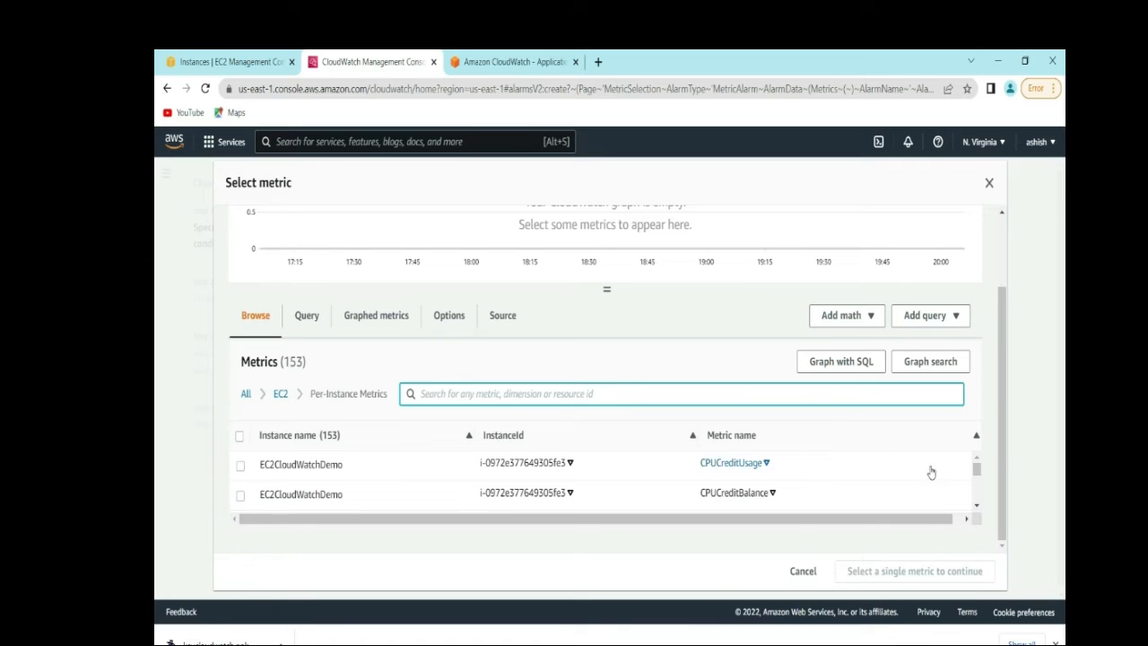
pyautogui.click(978, 507)
pyautogui.click(978, 507)
pyautogui.click(978, 508)
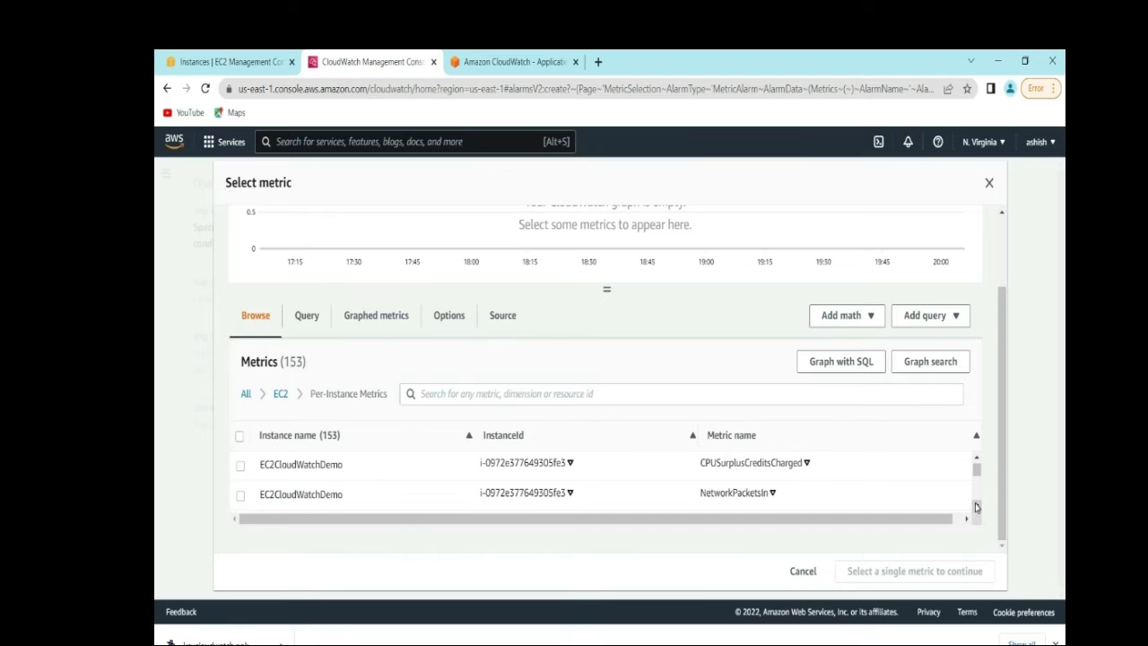
pyautogui.click(977, 508)
pyautogui.click(976, 506)
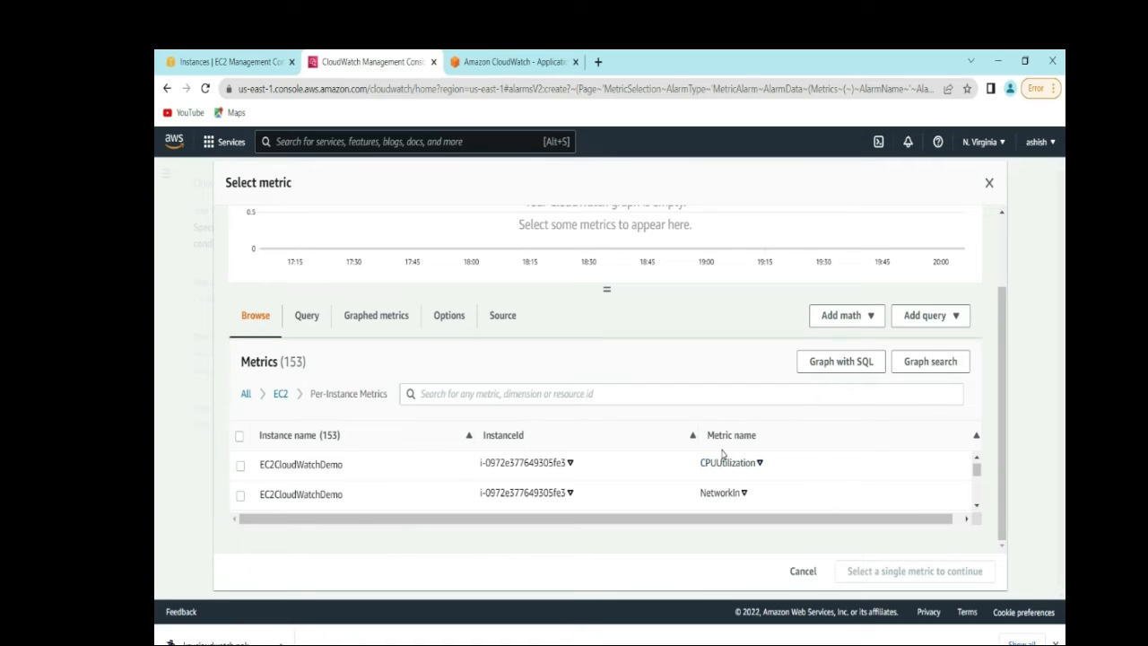
pyautogui.click(236, 467)
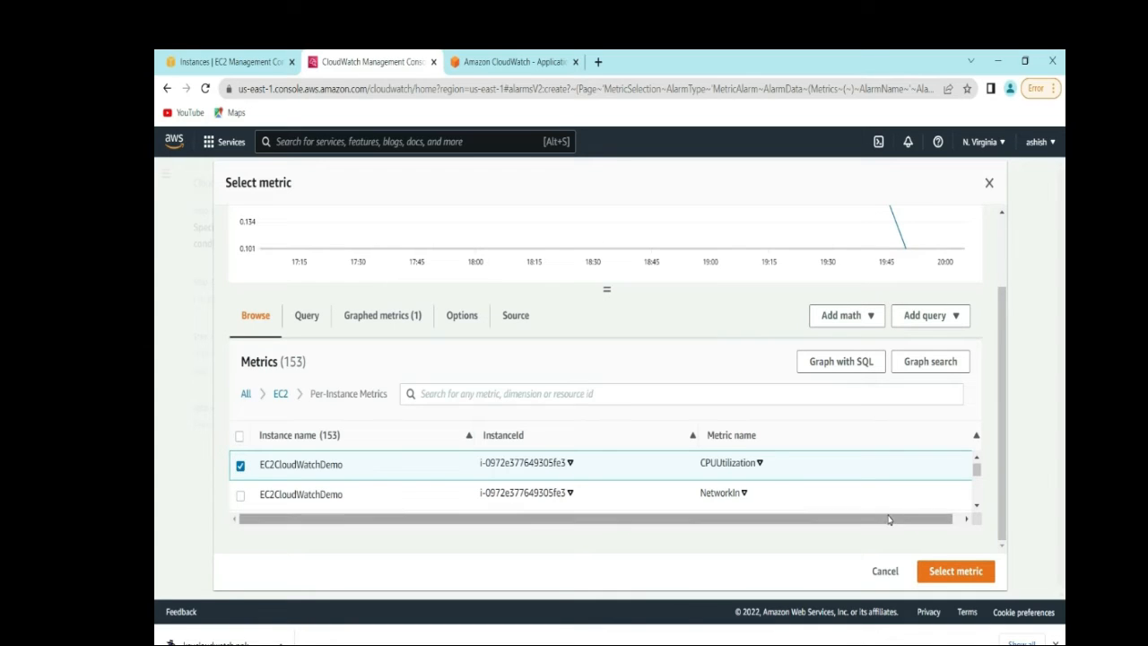
pyautogui.click(944, 581)
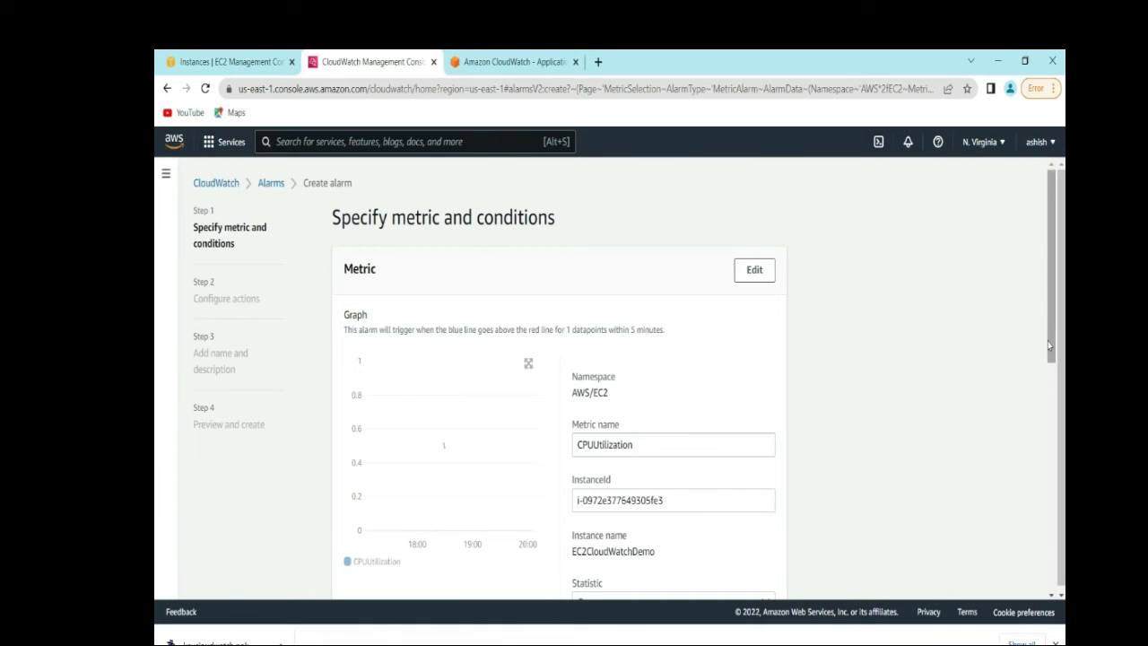
# - Change the CPUUtilization metric's period from 5 minutes to 1 minute
pyautogui.scroll(-1, 1051, 359)
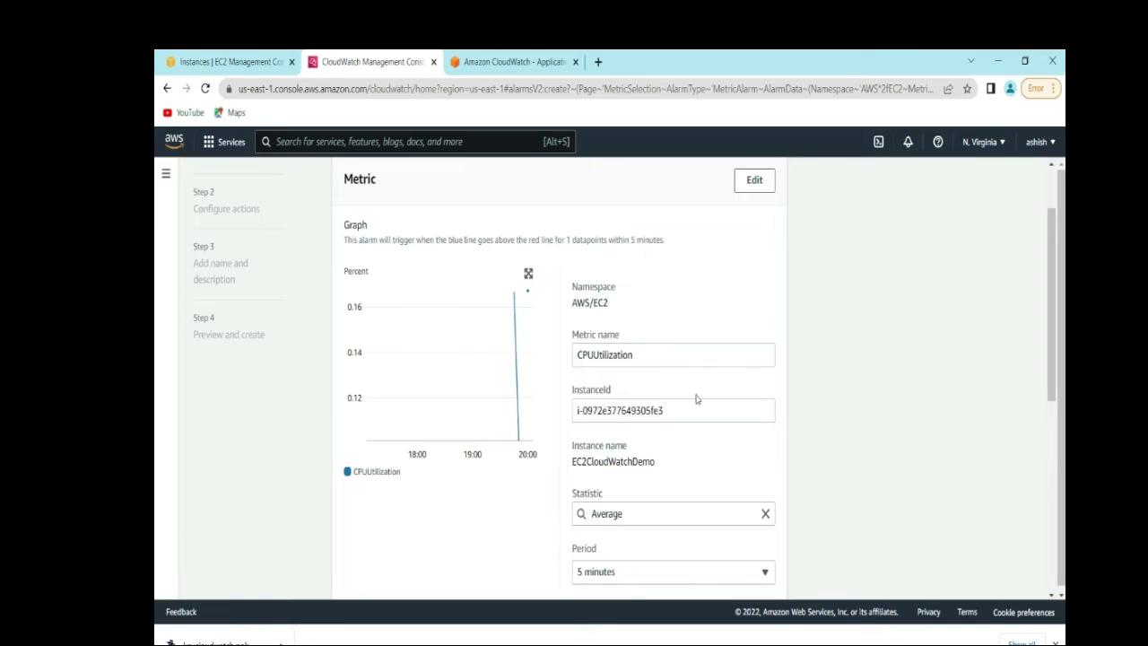
pyautogui.moveTo(1053, 351); pyautogui.dragTo(1053, 391)
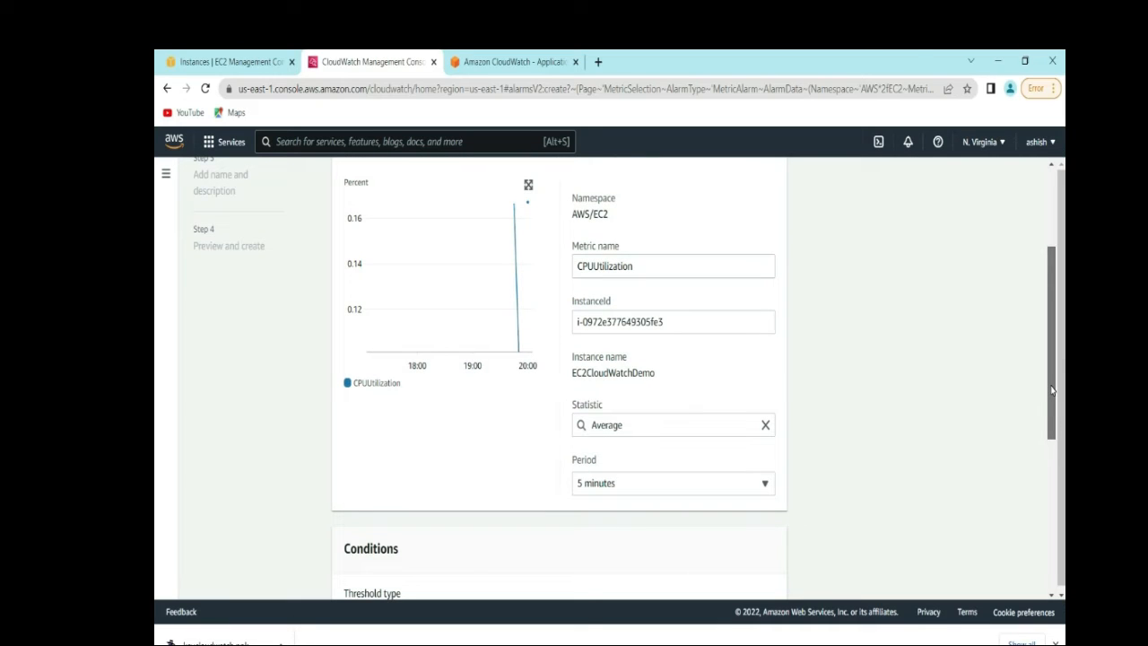
pyautogui.click(765, 485)
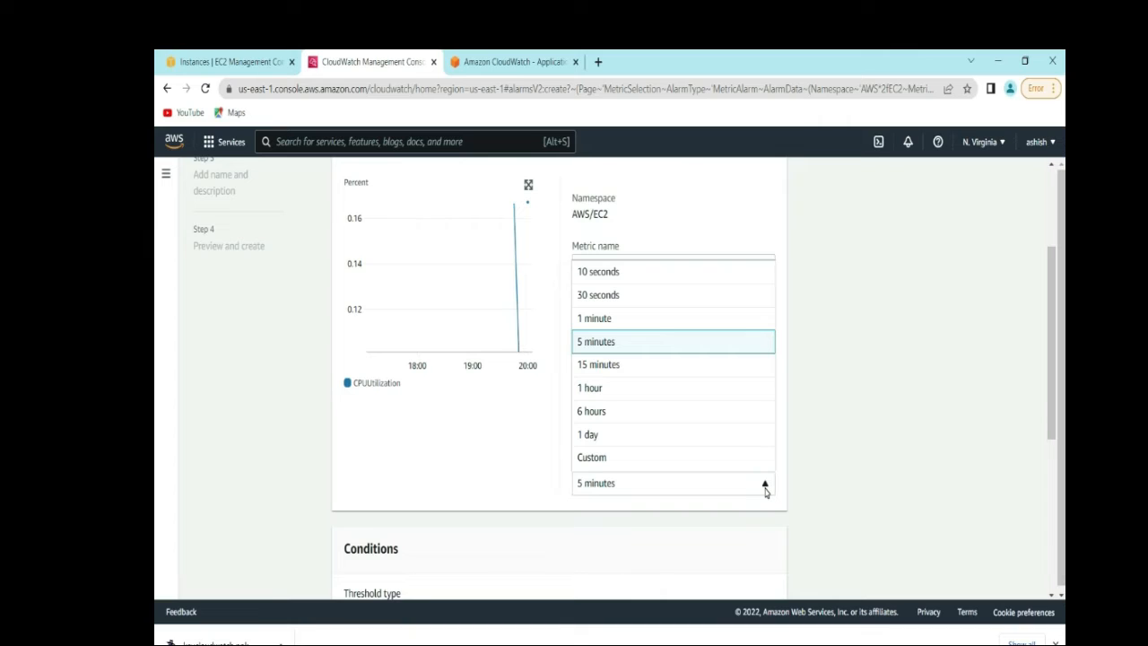
pyautogui.click(606, 318)
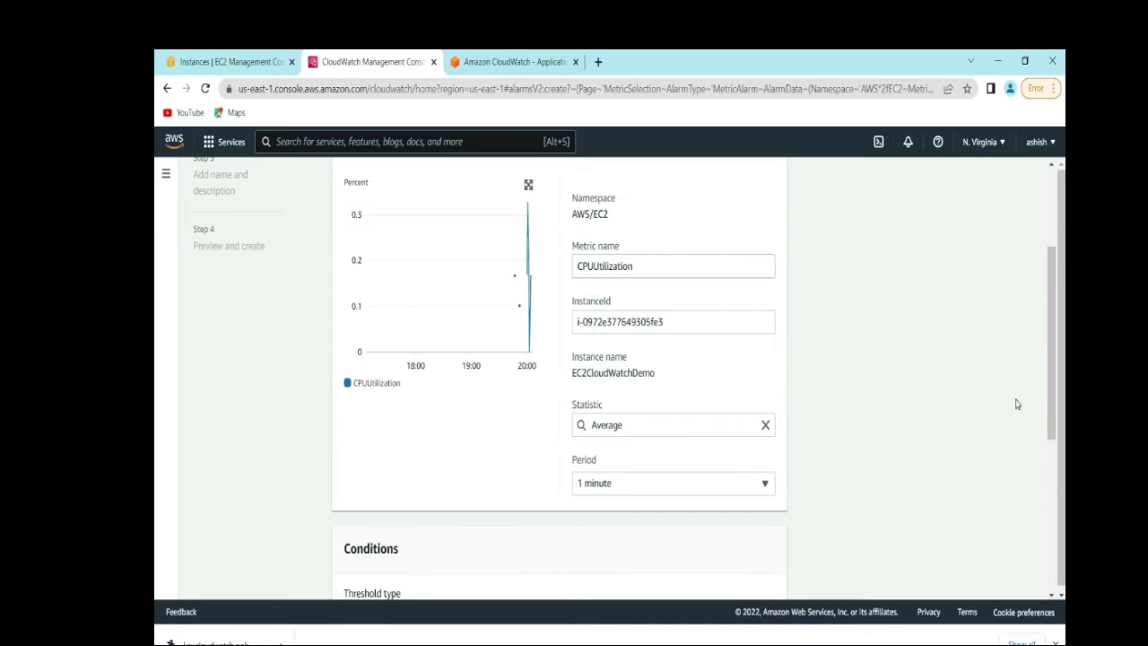
pyautogui.moveTo(1054, 389); pyautogui.dragTo(1055, 547)
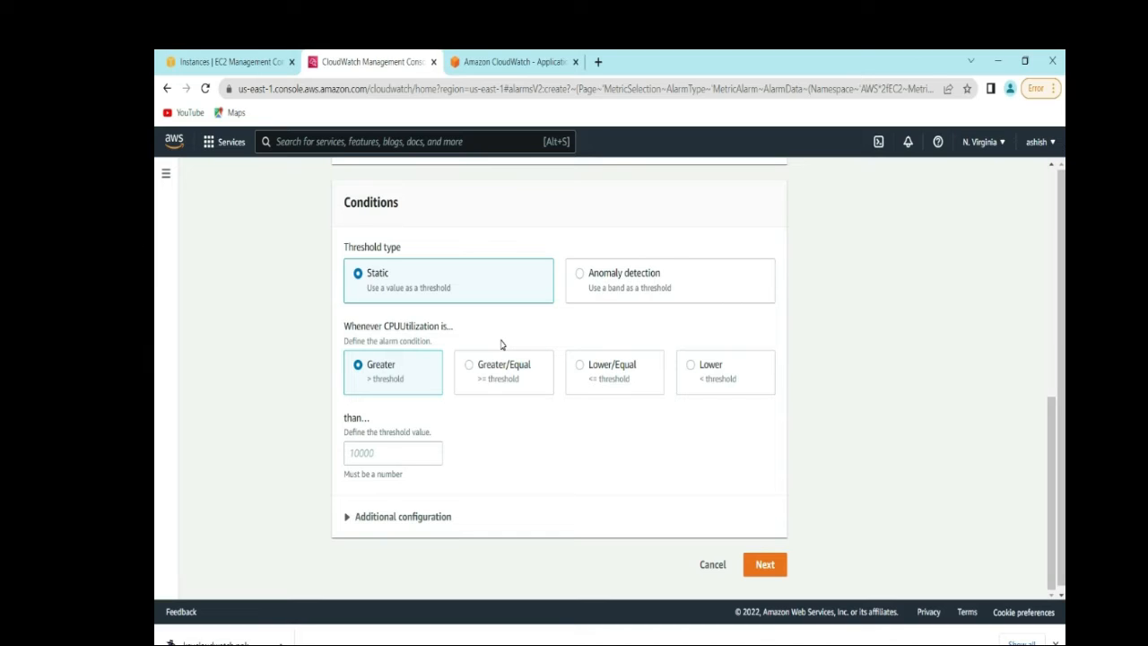
# - Set the threshold to Lower/Equal 40 and advance to Configure actions
pyautogui.click(580, 368)
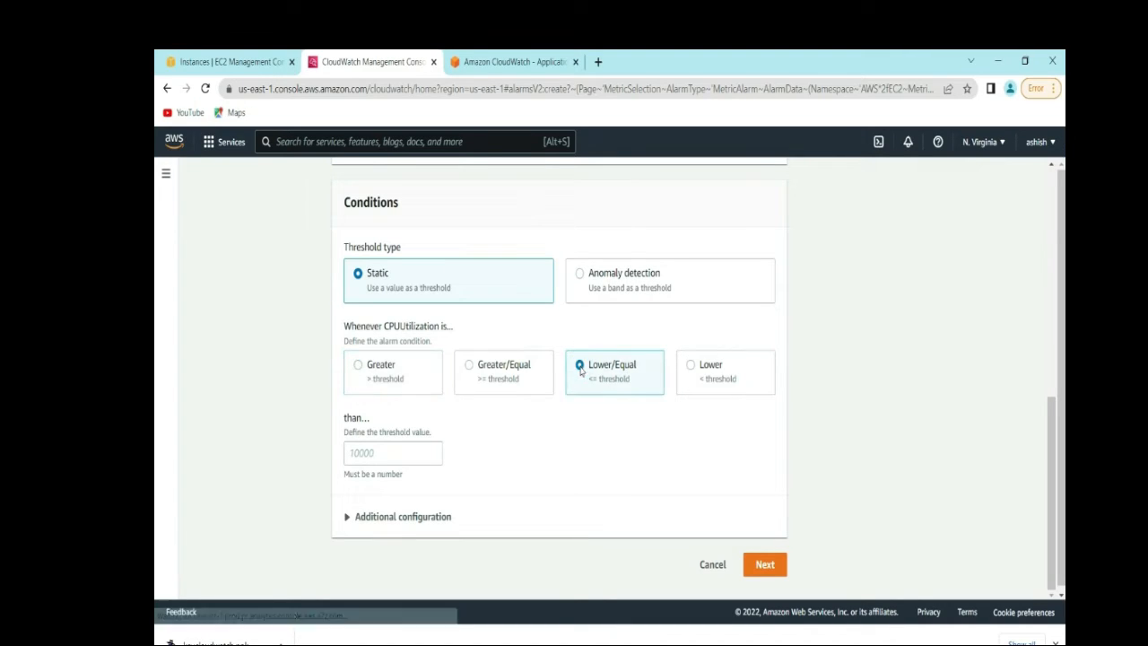
pyautogui.click(401, 448)
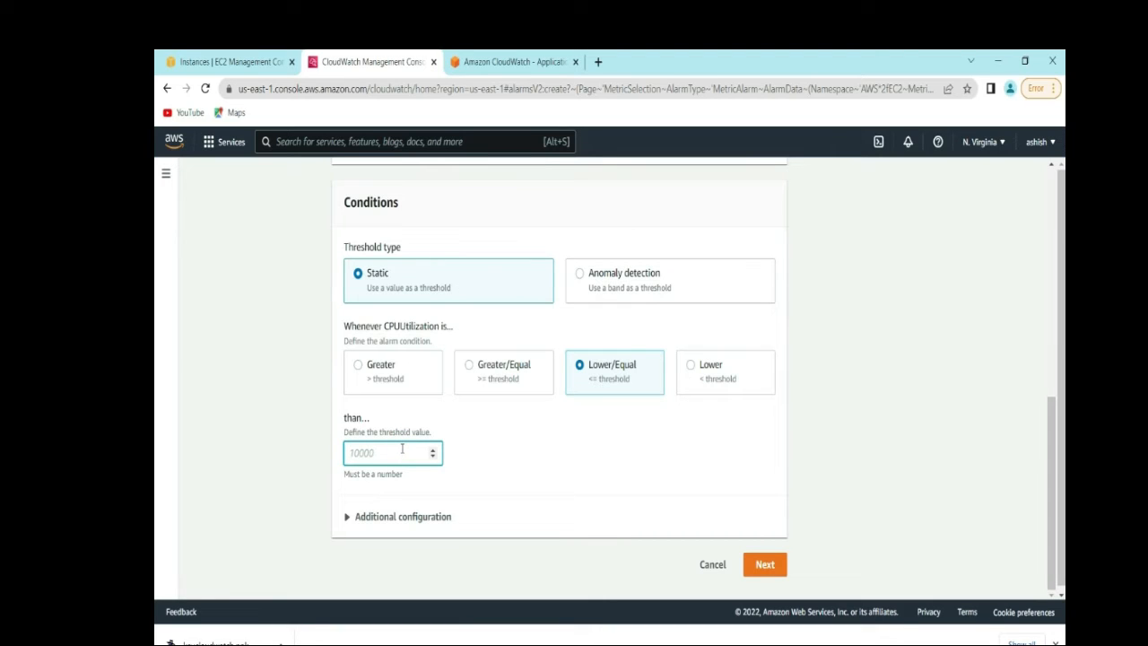
pyautogui.write('40')
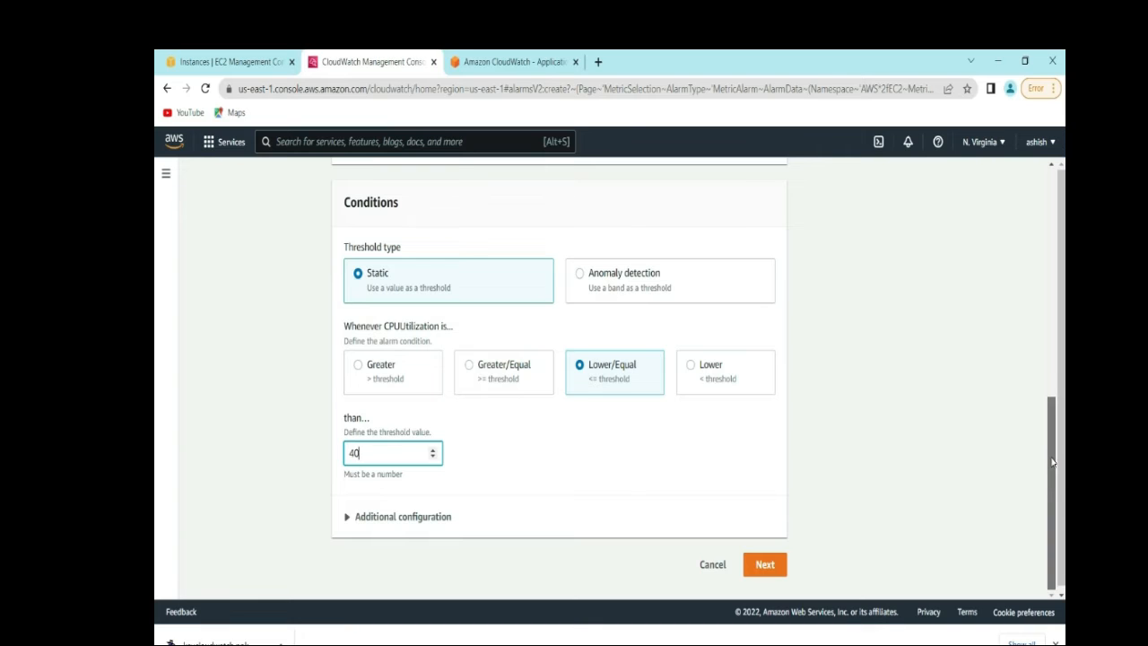
pyautogui.click(767, 566)
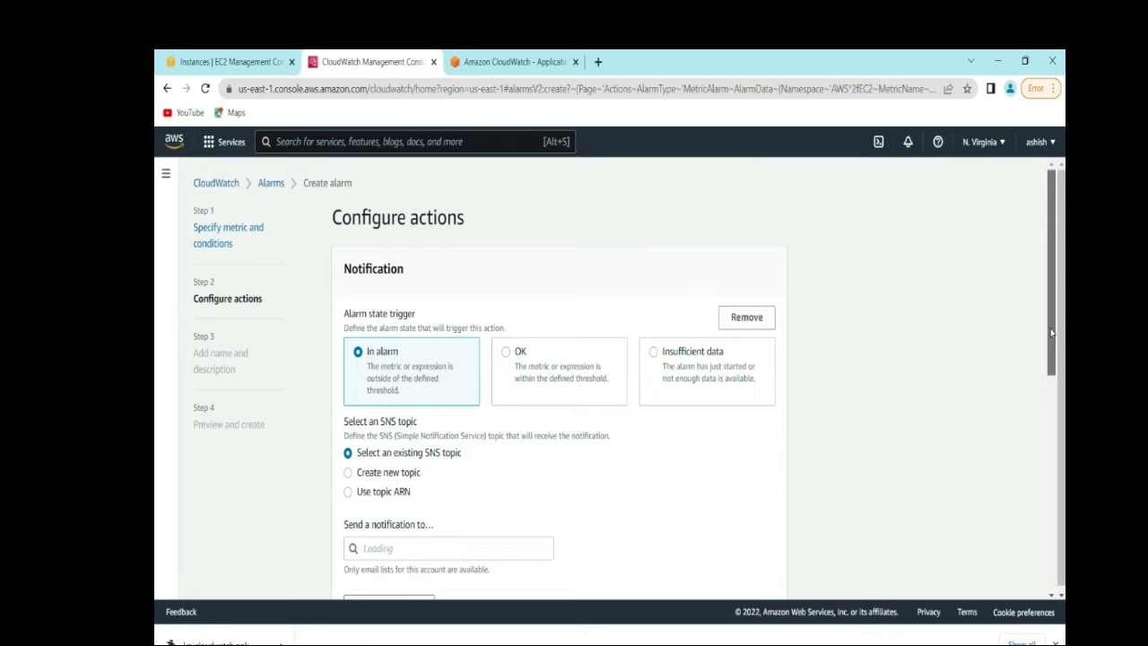
# - Send the In alarm notification to the existing SNSCloudWatchDemo topic
pyautogui.moveTo(1053, 332); pyautogui.dragTo(1055, 382)
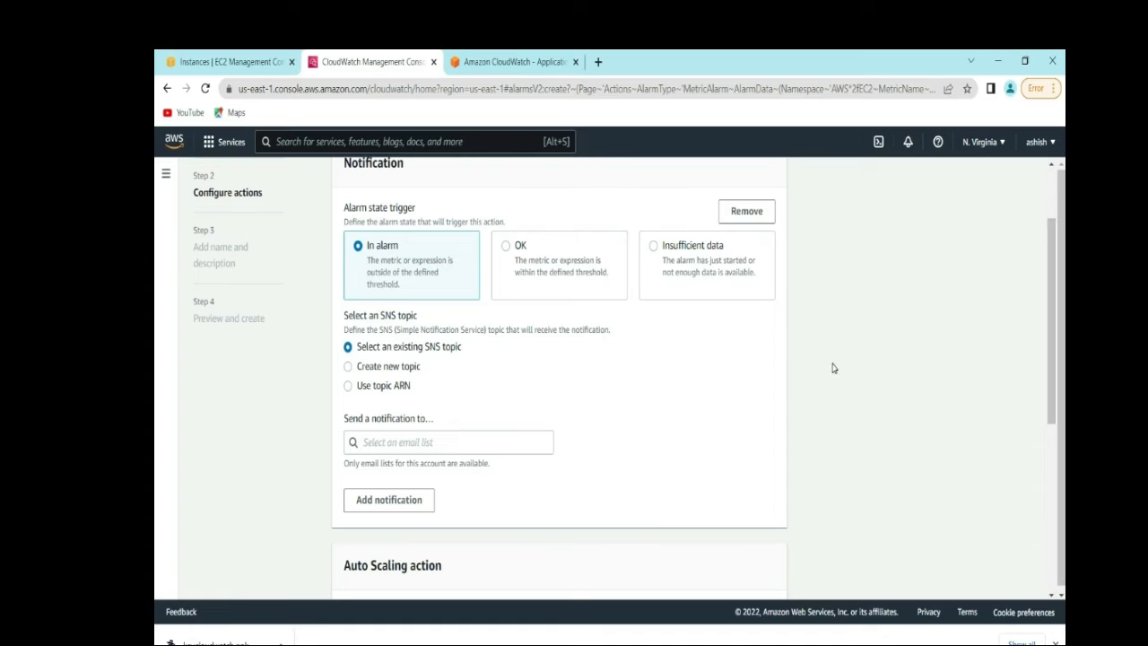
pyautogui.click(416, 349)
pyautogui.click(435, 440)
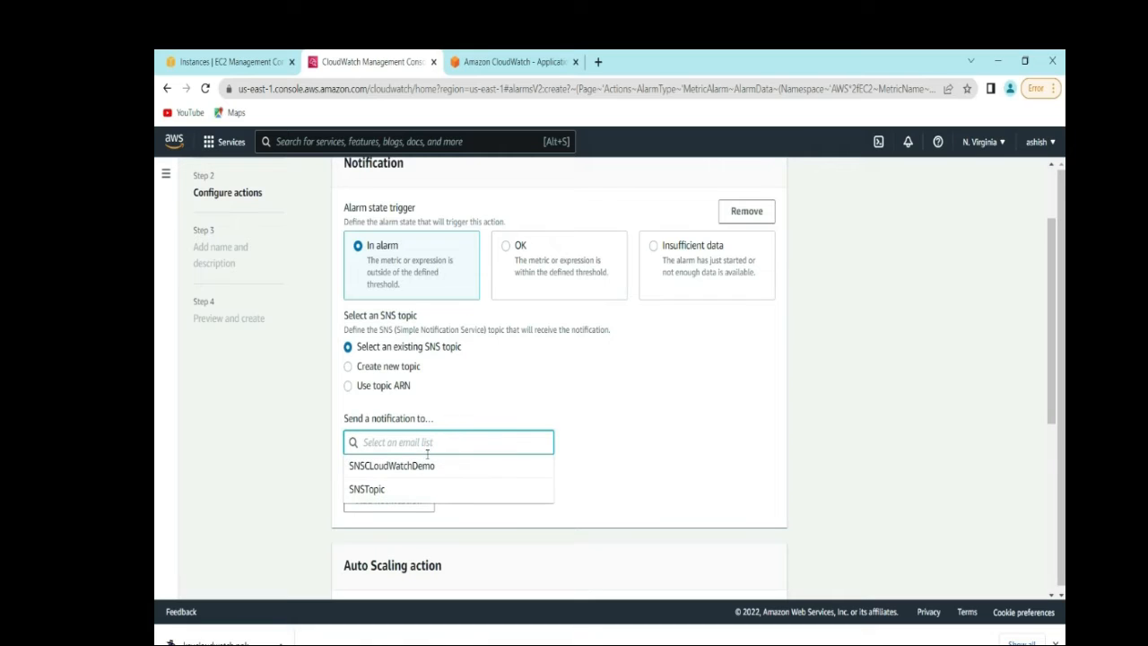
pyautogui.click(384, 469)
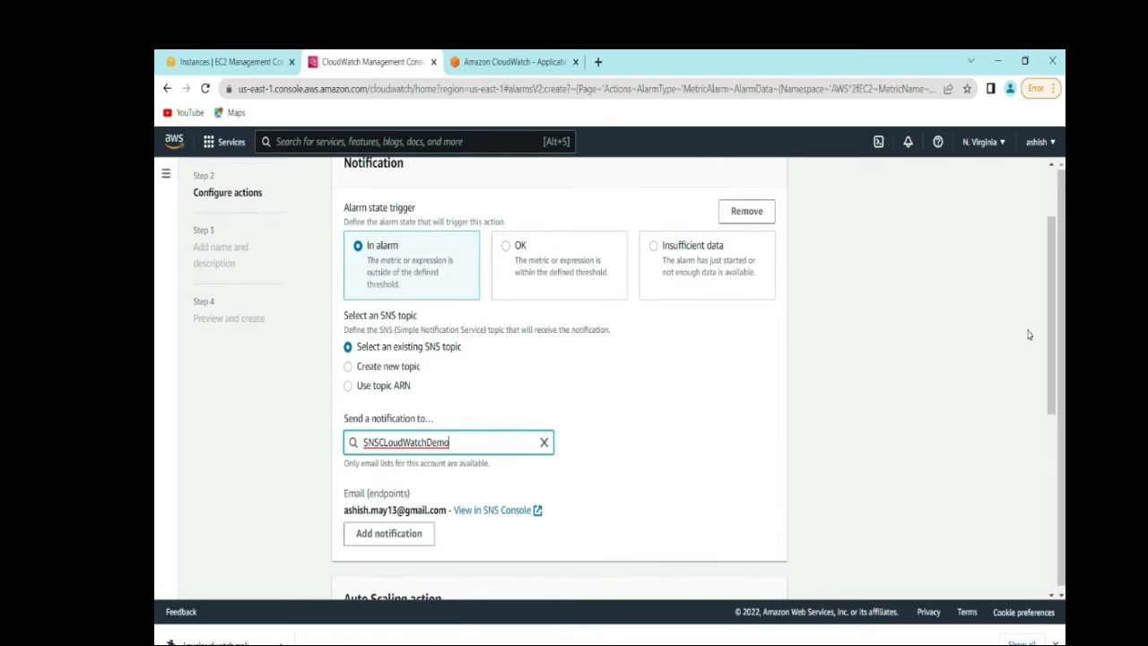
pyautogui.moveTo(1051, 334); pyautogui.dragTo(1054, 399)
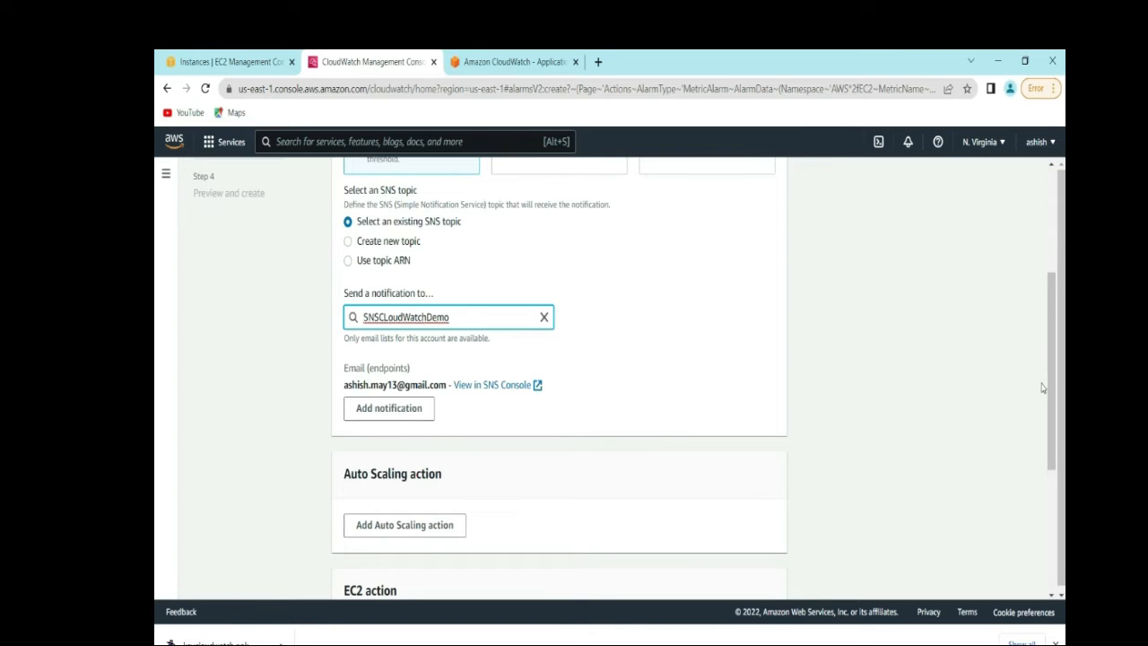
pyautogui.moveTo(1050, 387); pyautogui.dragTo(1052, 518)
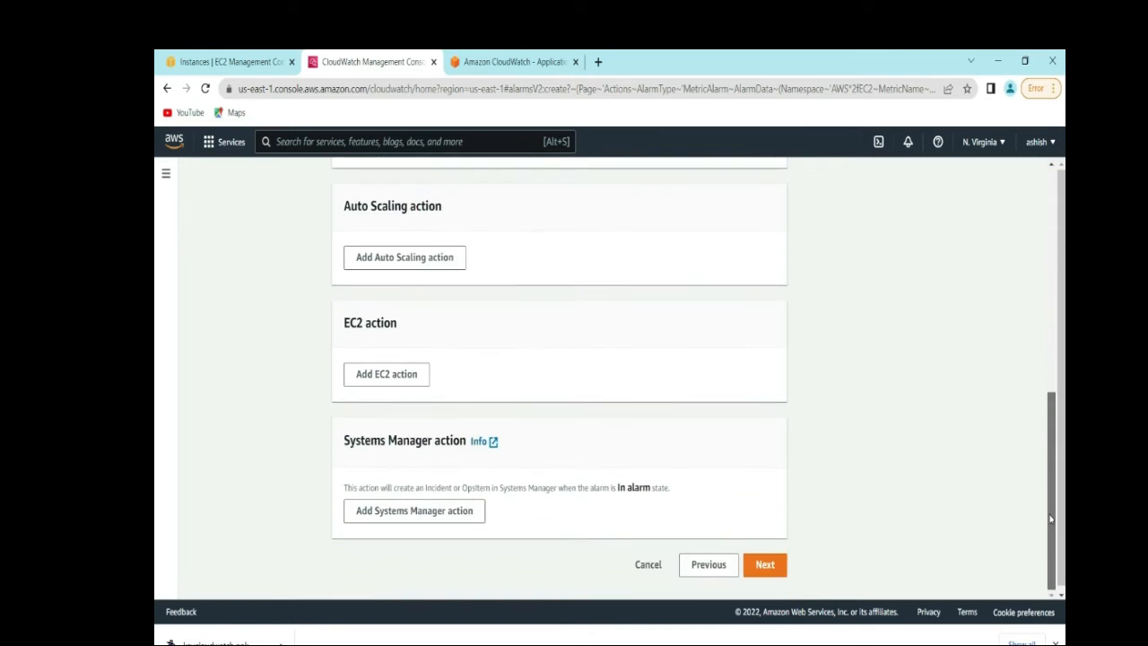
# - Add an EC2 action that stops the instance when In alarm, then continue
pyautogui.click(384, 375)
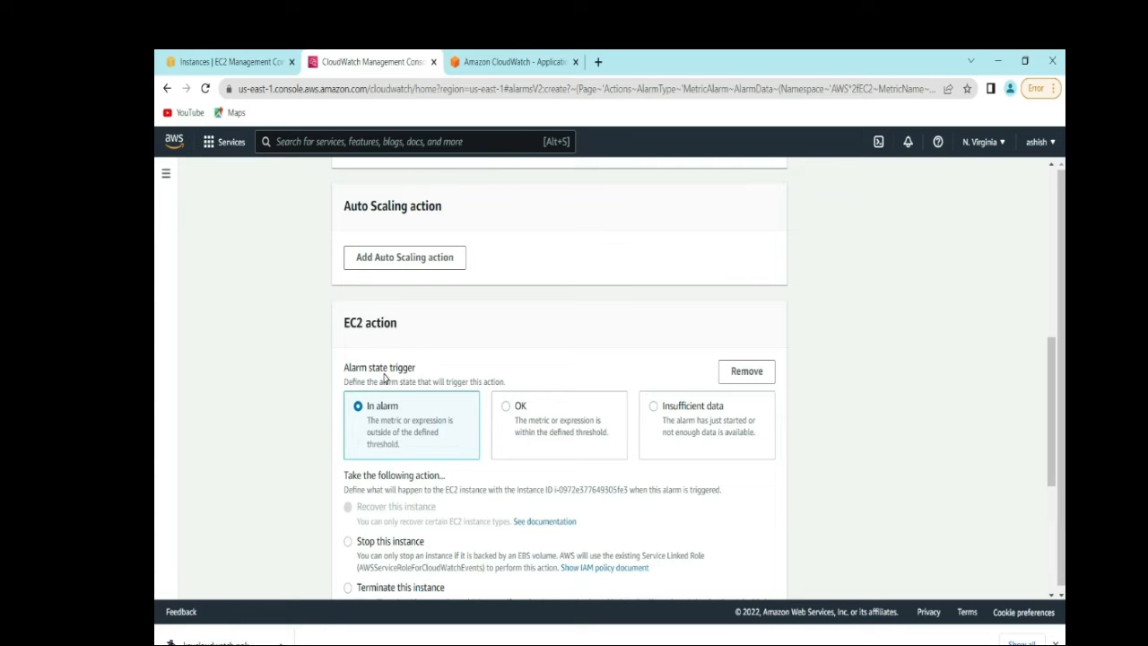
pyautogui.moveTo(1052, 377); pyautogui.dragTo(1053, 401)
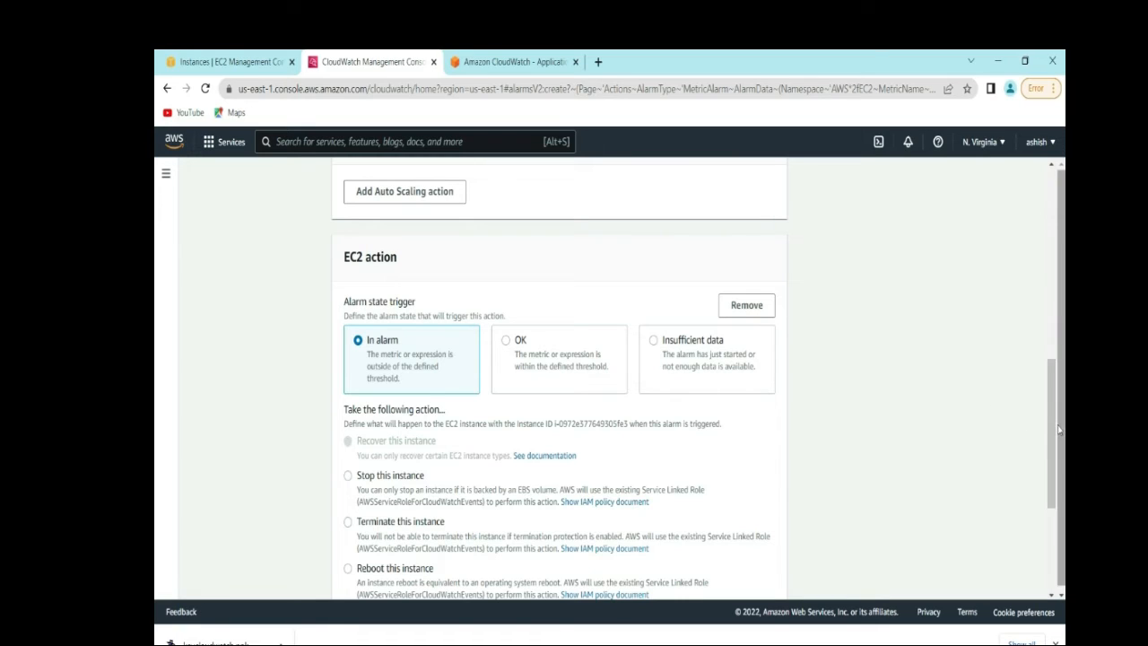
pyautogui.moveTo(1059, 431); pyautogui.dragTo(1045, 460)
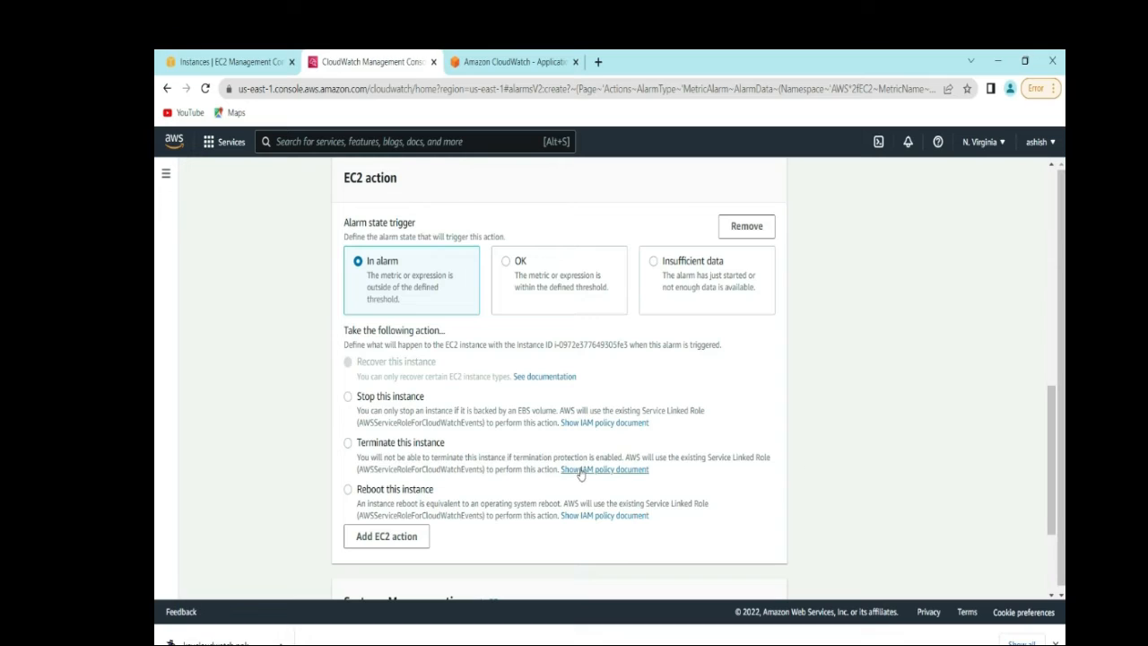
pyautogui.click(348, 398)
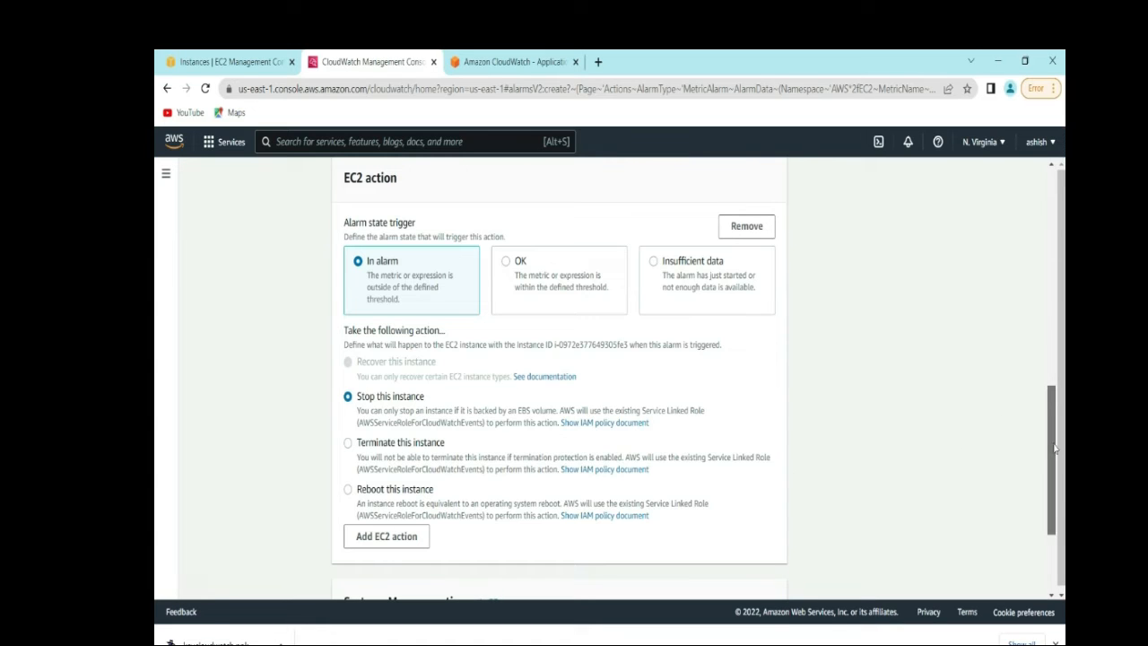
pyautogui.moveTo(1054, 435); pyautogui.dragTo(1055, 489)
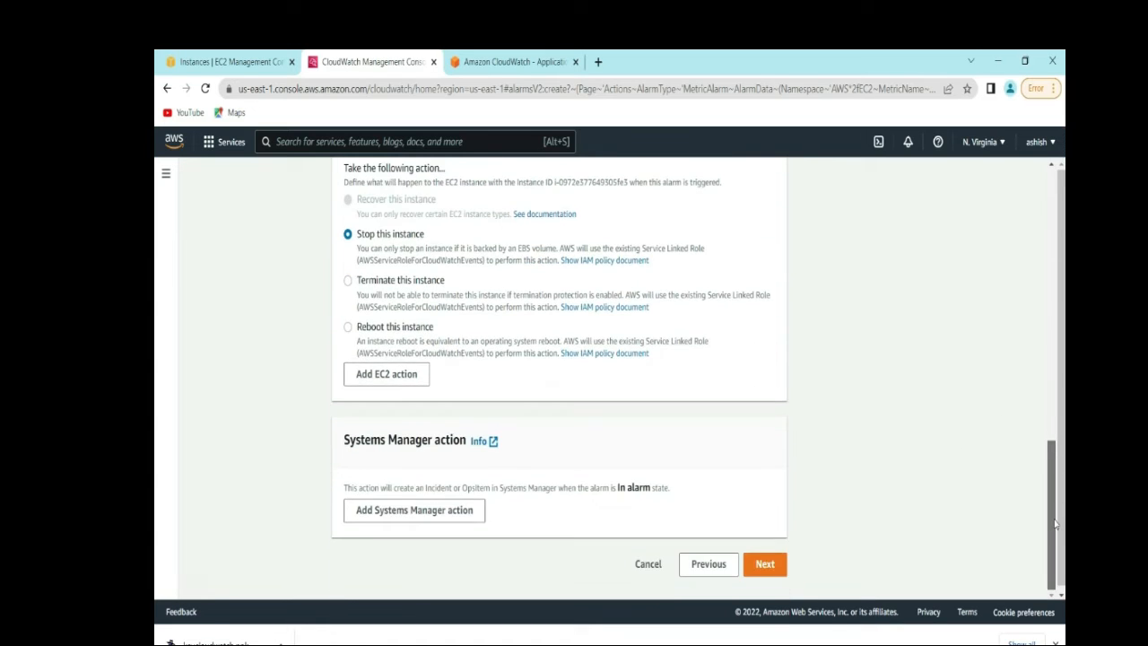
pyautogui.click(767, 570)
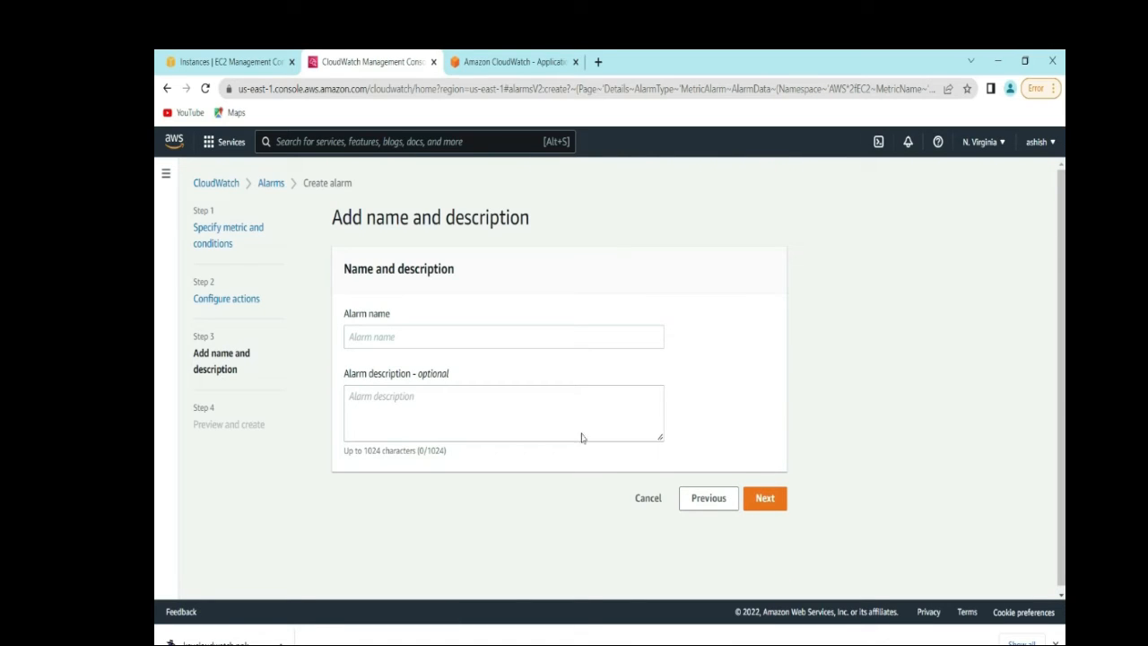
# - Name the alarm CLoudWatchAlarmEC2, fixing the typo, and proceed to Preview and create
pyautogui.click(438, 338)
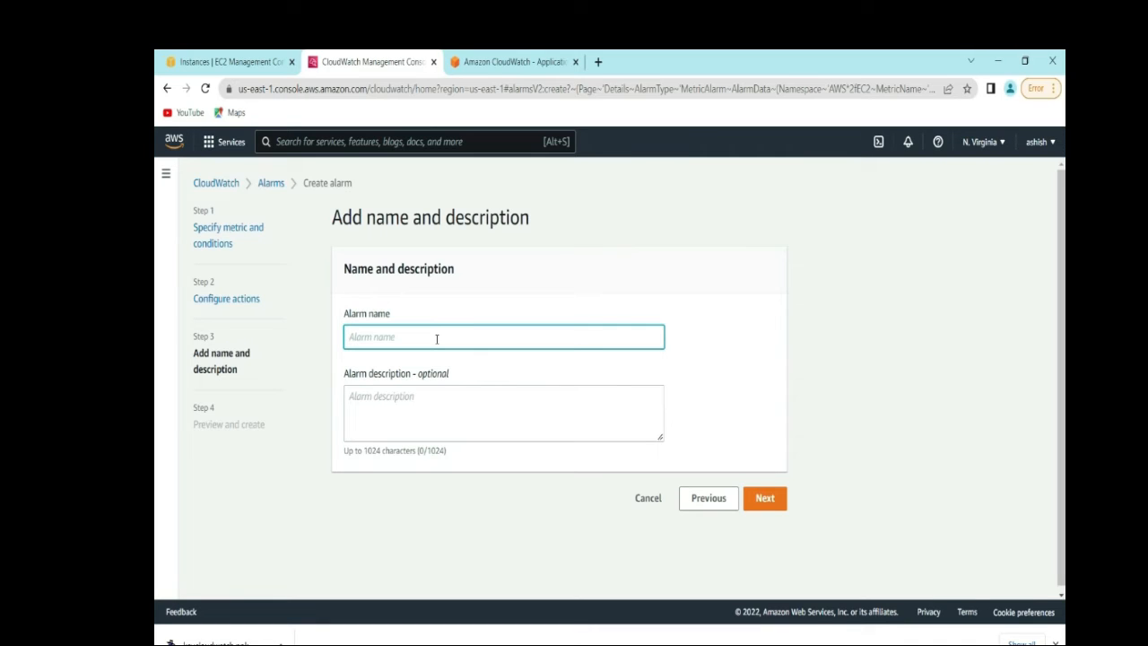
pyautogui.write('CLoudWatchAlarmEc')
pyautogui.press('BackSpace')
pyautogui.write('C2')
pyautogui.click(761, 499)
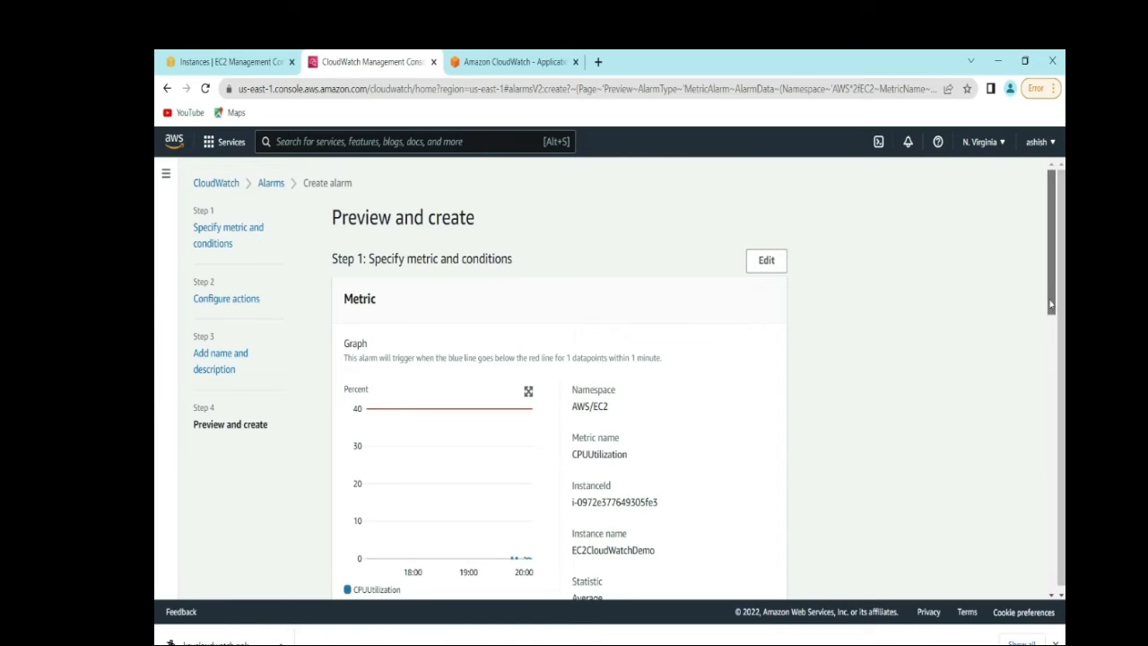
# - Review the 40 threshold, SNS notification and stop action, then create the alarm
pyautogui.scroll(-1, 1051, 306)
pyautogui.scroll(-1, 1051, 320)
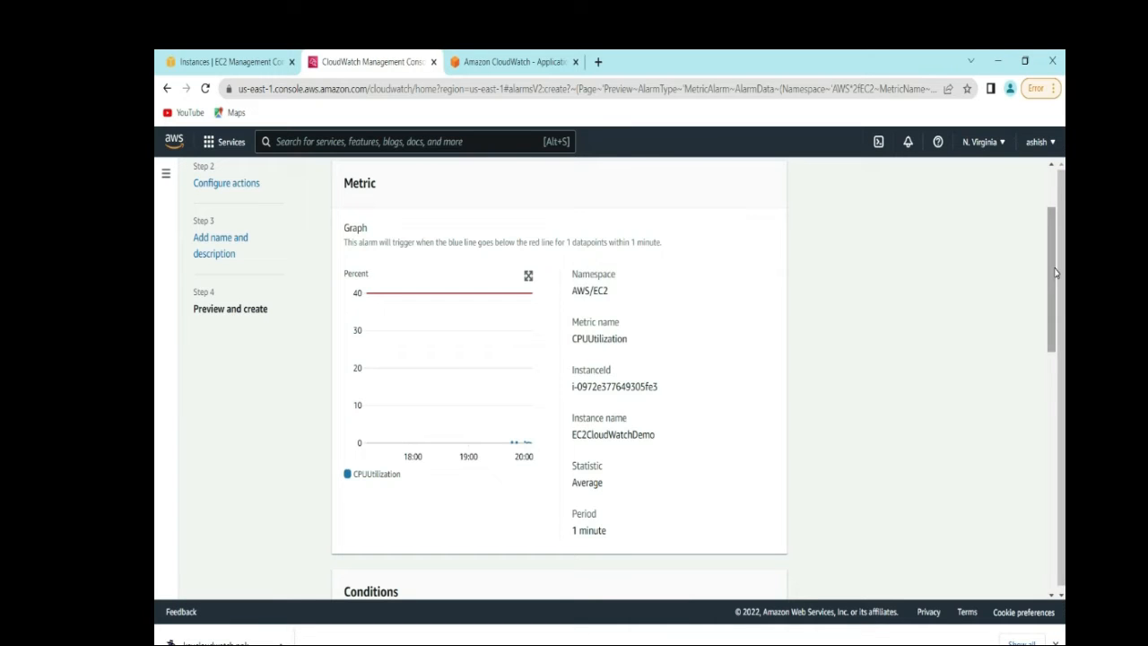
pyautogui.moveTo(1056, 273); pyautogui.dragTo(1053, 391)
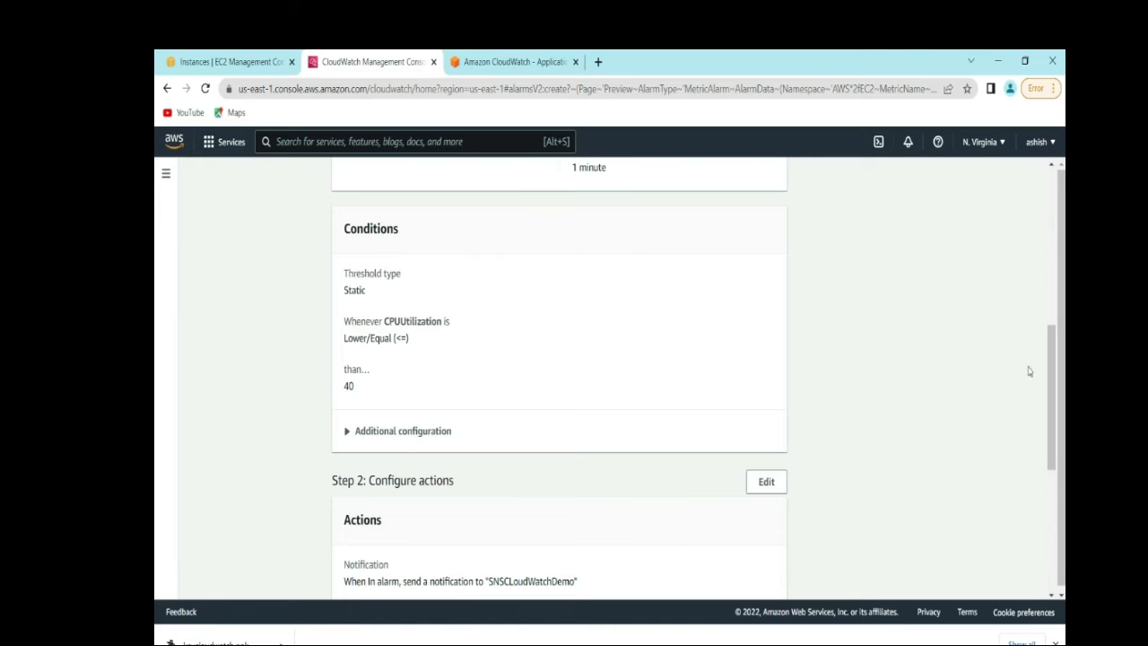
pyautogui.moveTo(1051, 392); pyautogui.dragTo(1053, 486)
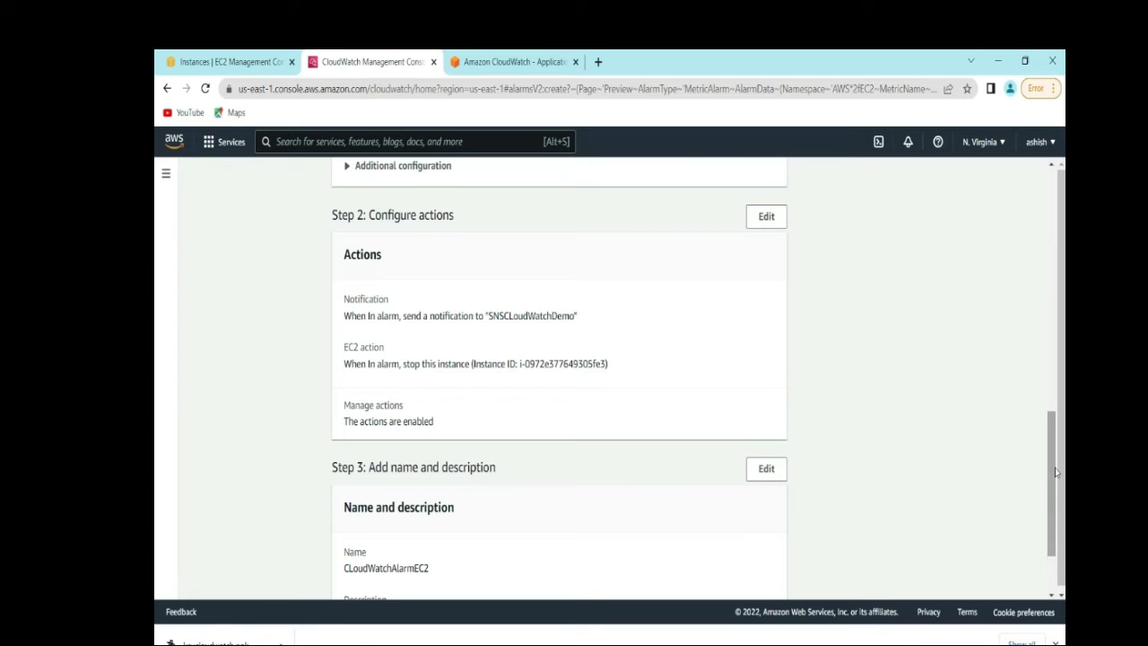
pyautogui.moveTo(1055, 467); pyautogui.dragTo(1058, 511)
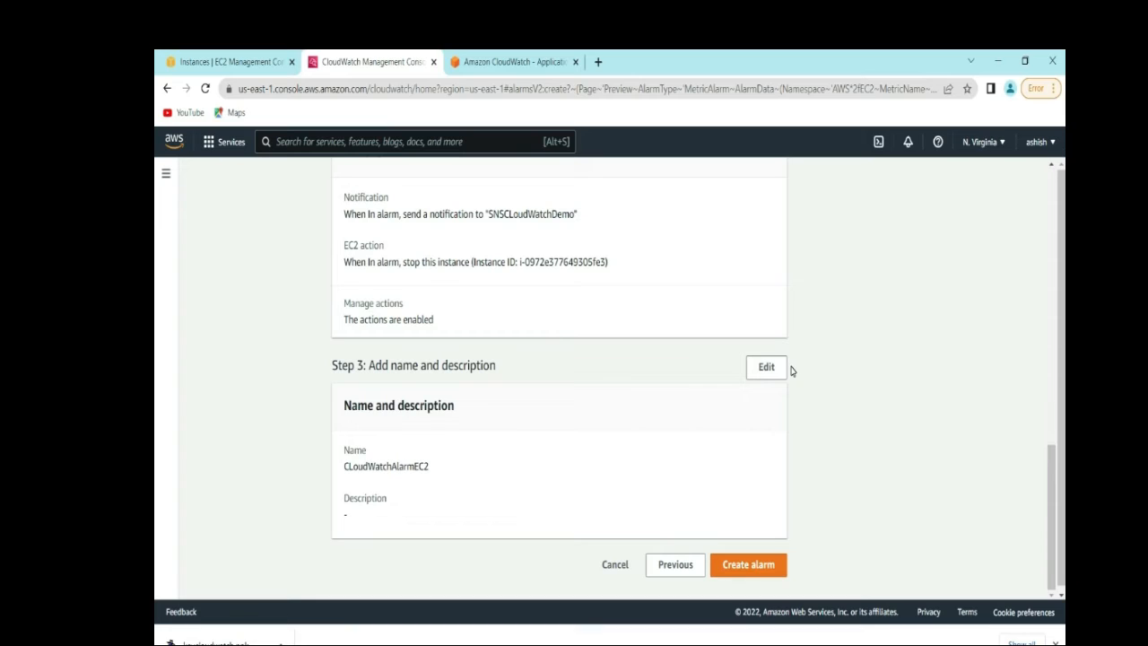
pyautogui.click(762, 565)
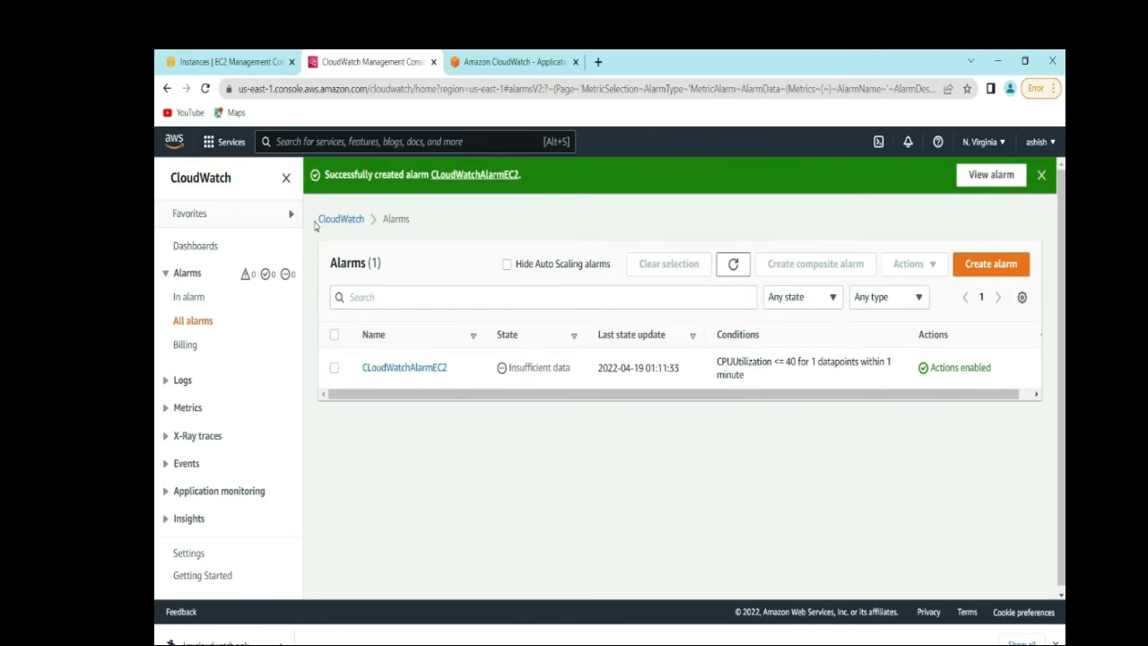
pyautogui.click(231, 60)
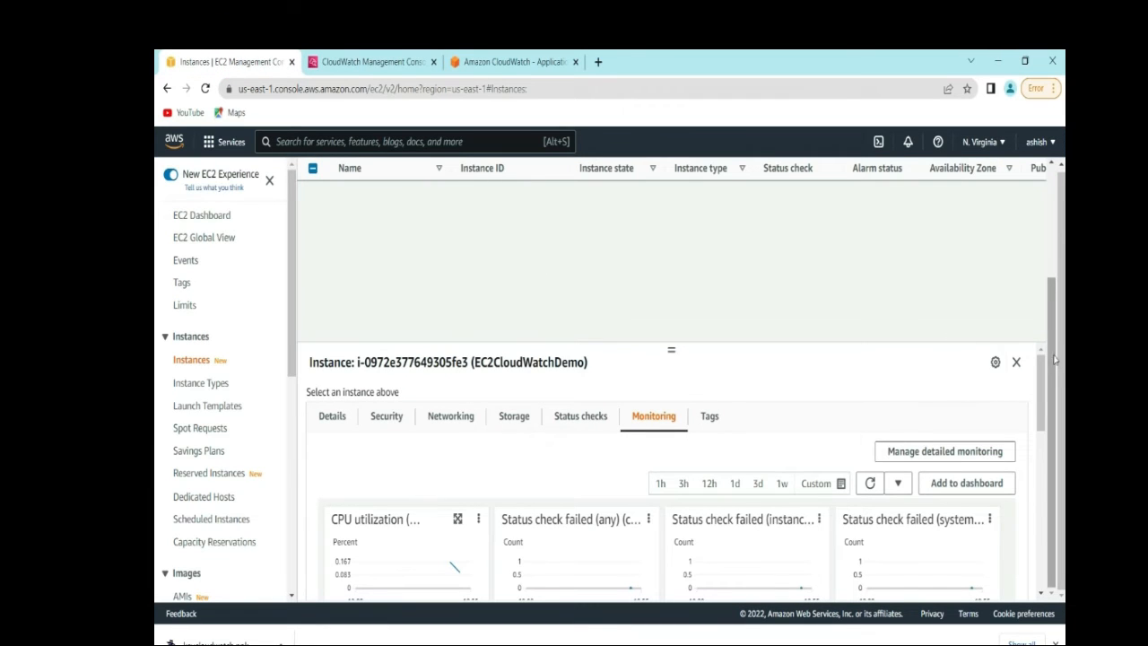
pyautogui.moveTo(1056, 357); pyautogui.dragTo(1056, 228)
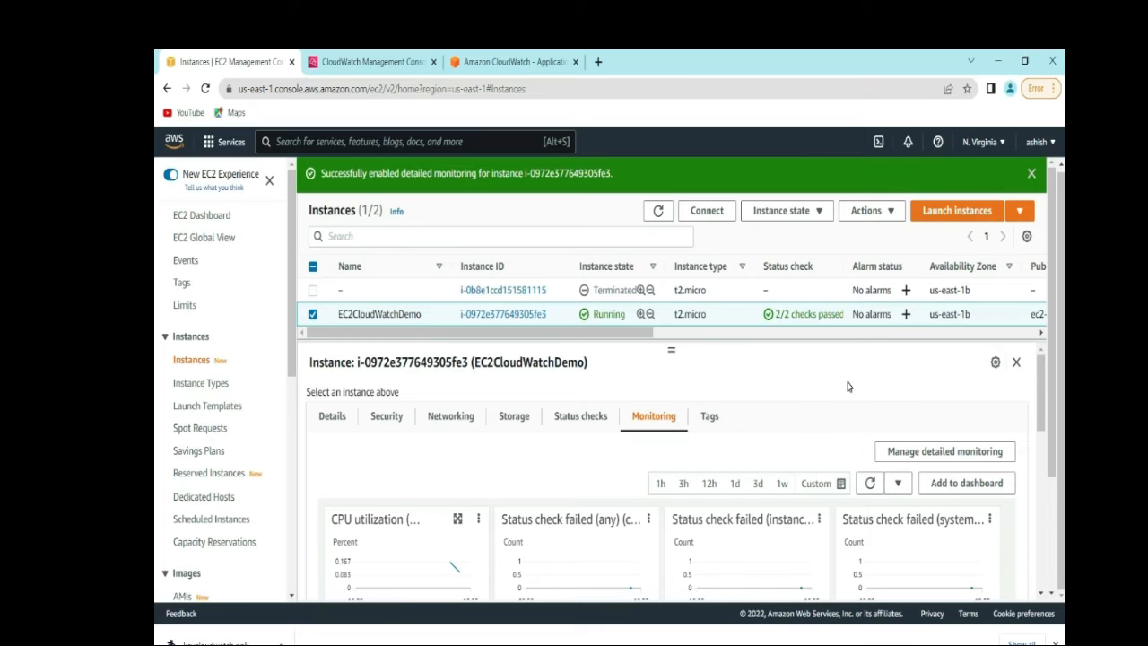
pyautogui.click(659, 212)
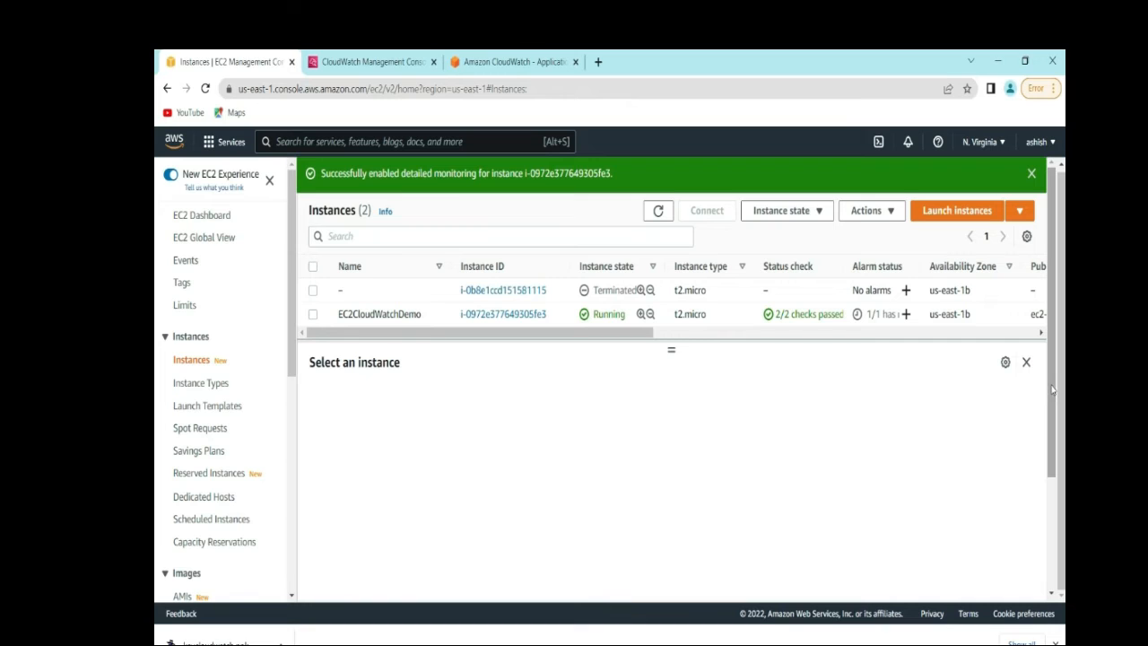
pyautogui.moveTo(1053, 389)
pyautogui.mouseDown()
pyautogui.moveTo(1055, 569)
pyautogui.moveTo(1052, 383)
pyautogui.mouseUp()
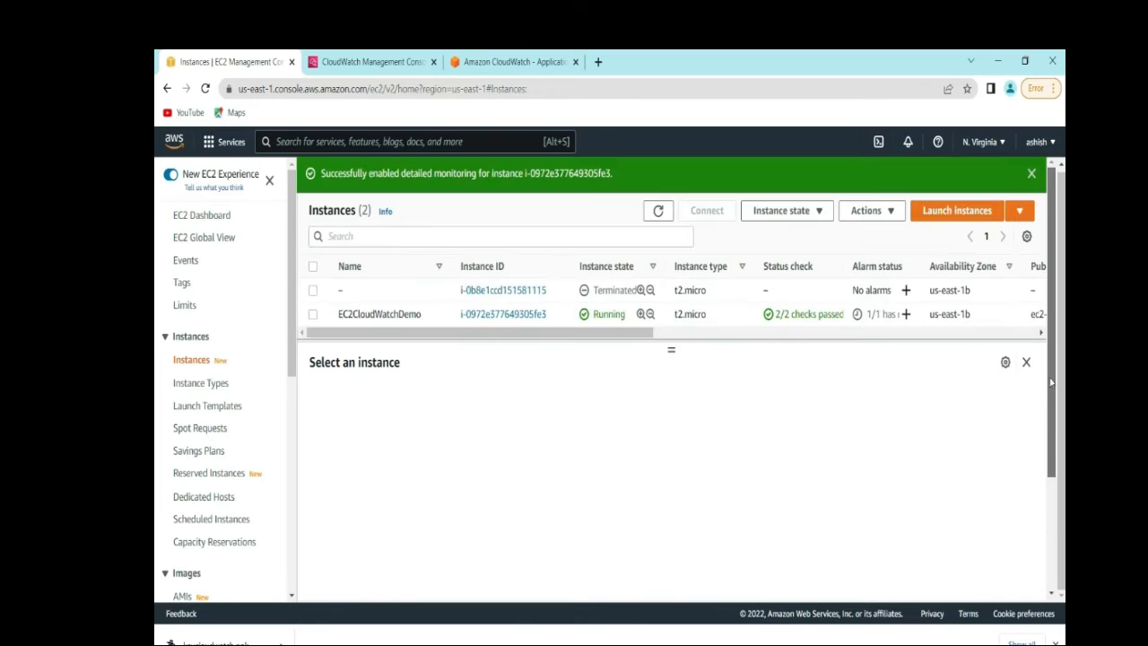
pyautogui.click(802, 413)
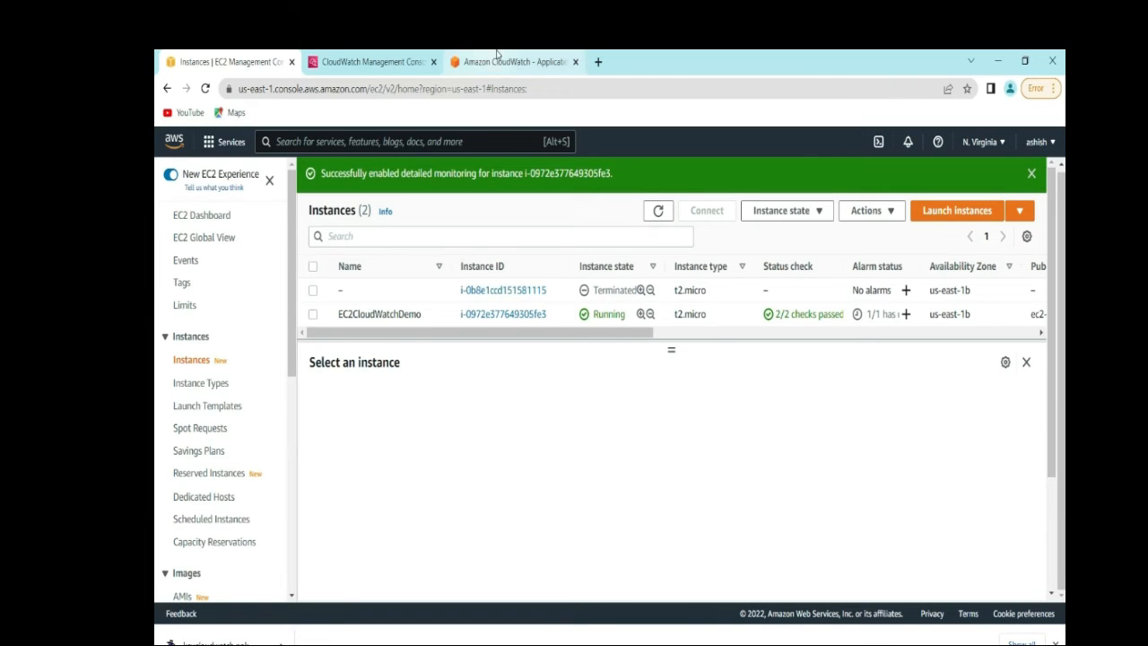
# - Switch to the CloudWatch tab and view All metrics
pyautogui.click(388, 62)
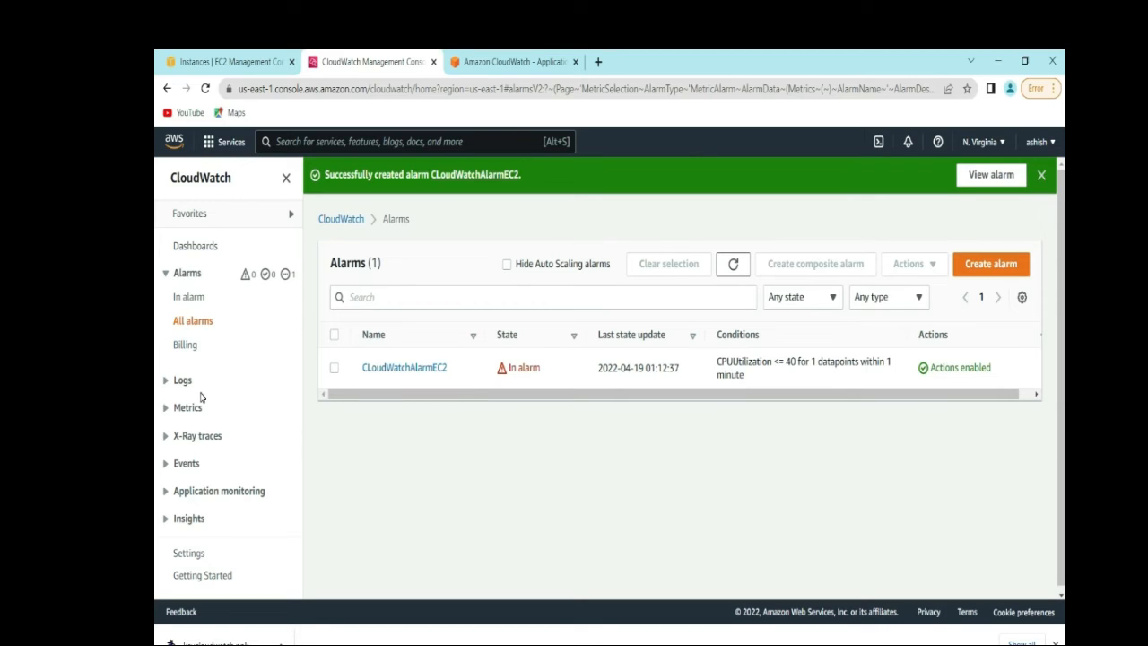
pyautogui.click(166, 409)
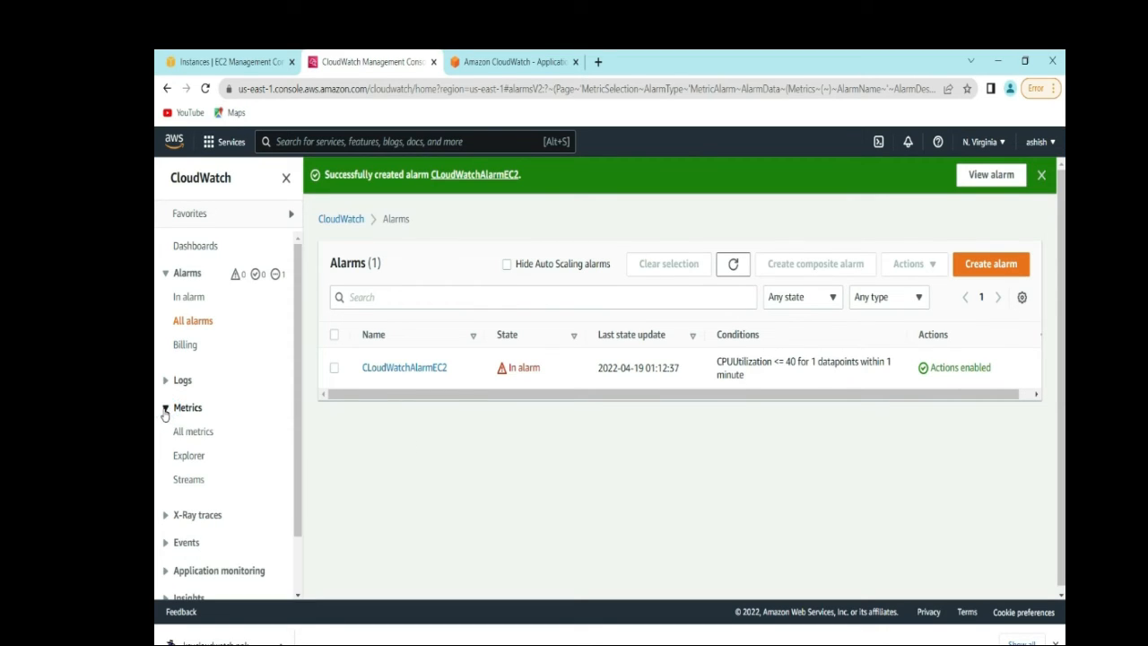
pyautogui.click(203, 436)
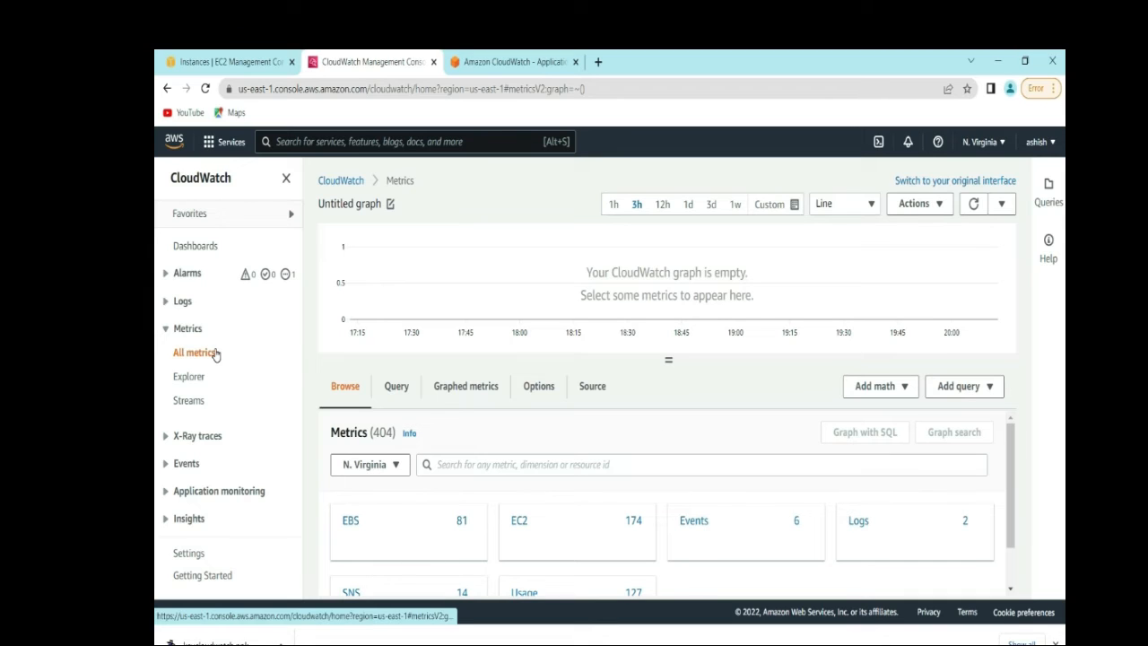
pyautogui.click(167, 328)
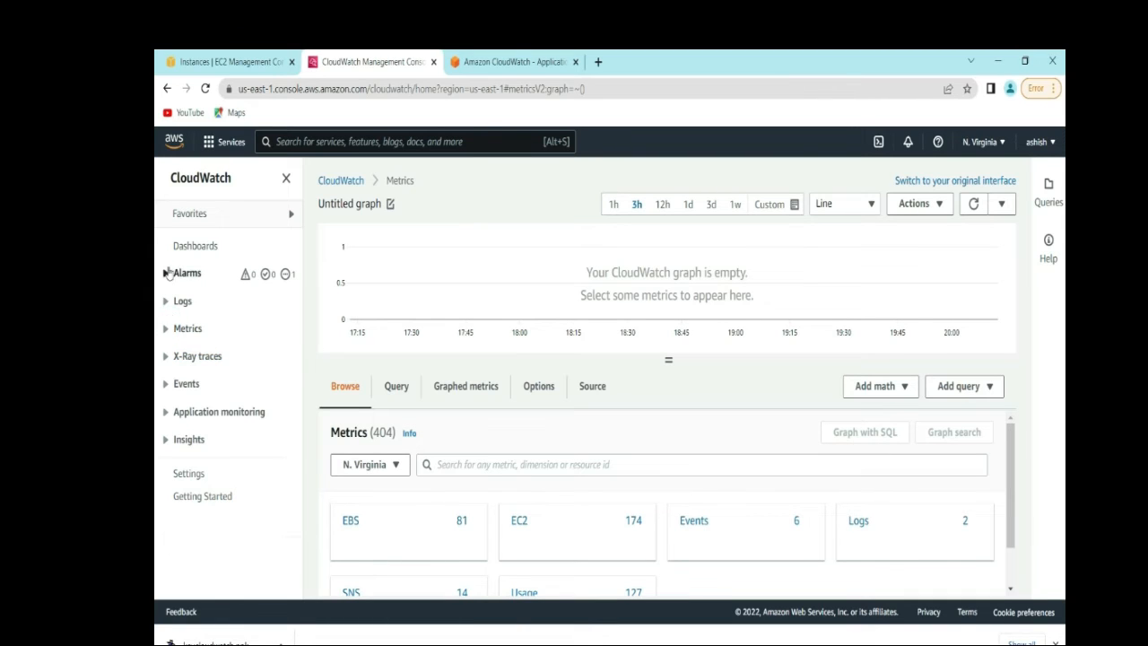
# - Filter the alarms list to In alarm and select CLoudWatchAlarmEC2
pyautogui.click(165, 274)
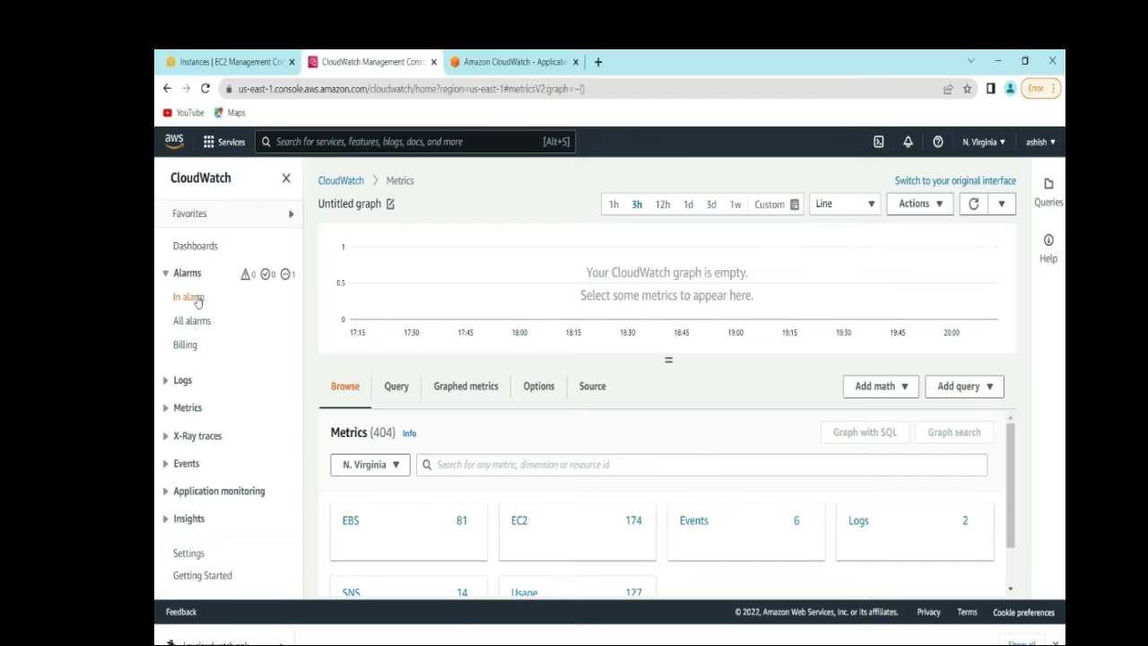
pyautogui.click(197, 299)
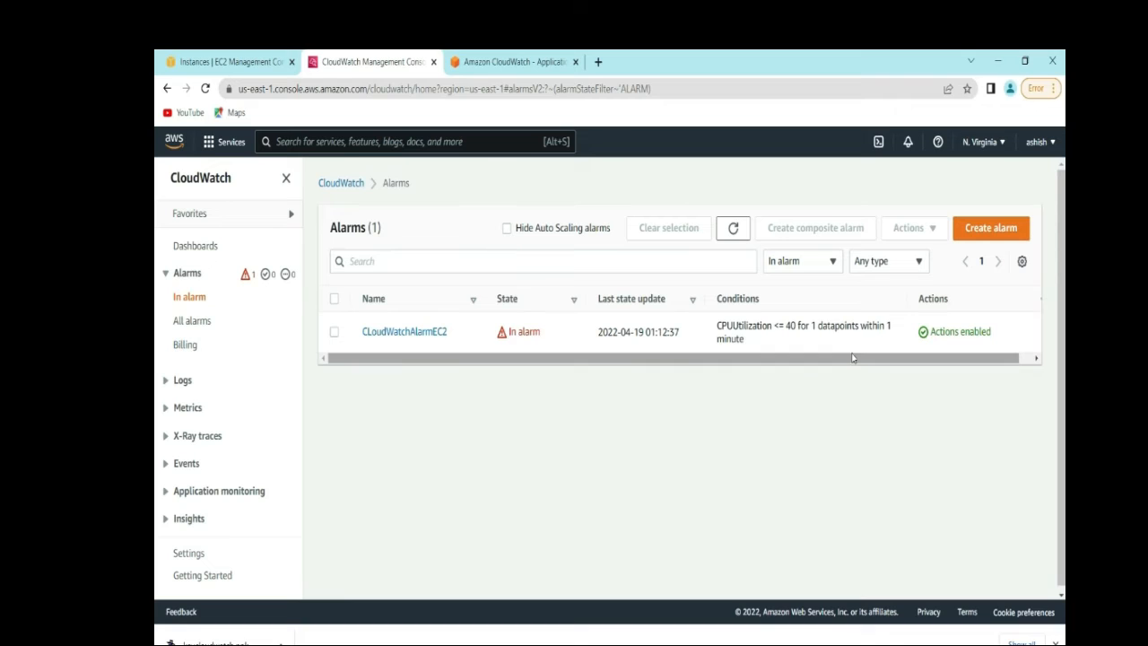
pyautogui.moveTo(853, 359); pyautogui.dragTo(957, 362)
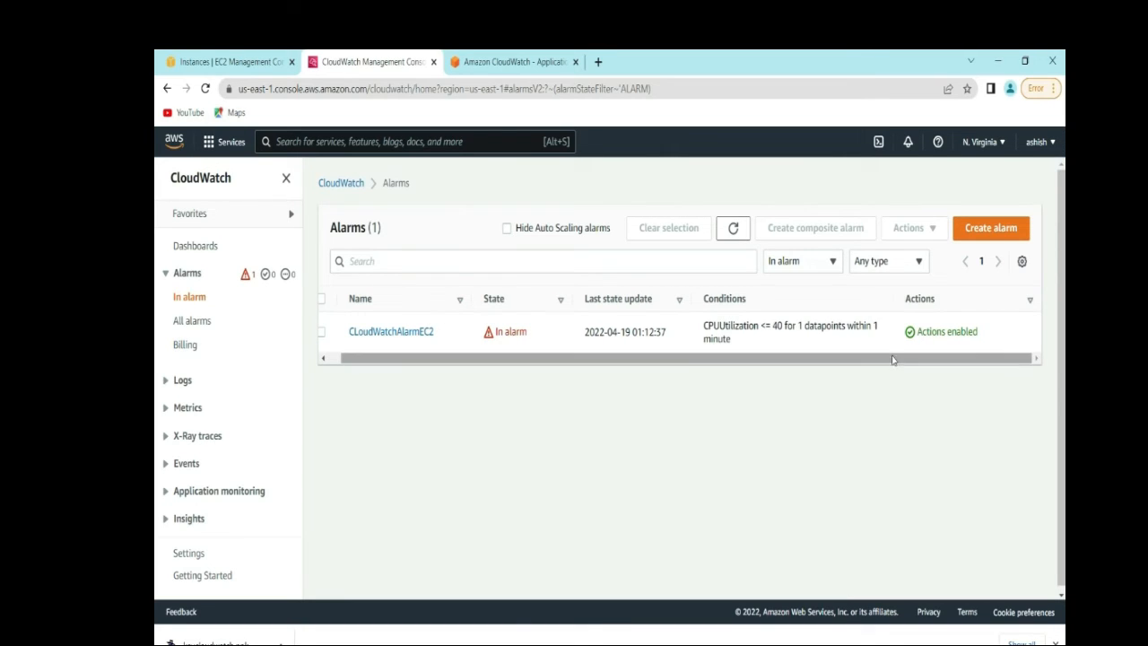
pyautogui.moveTo(898, 360); pyautogui.dragTo(786, 359)
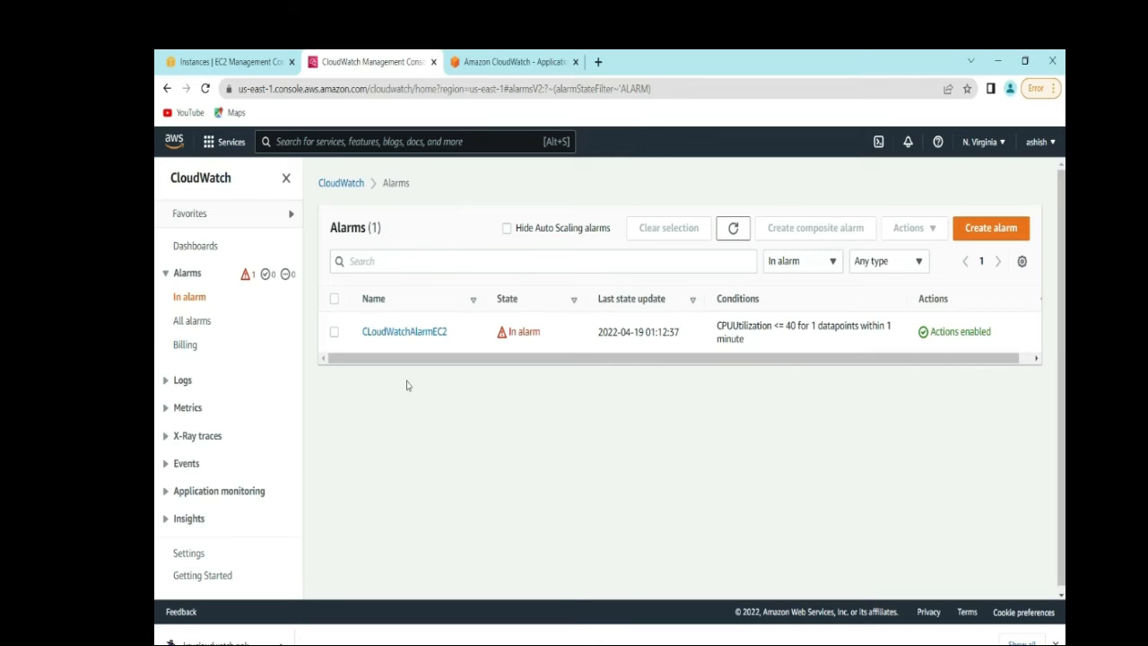
pyautogui.click(336, 335)
# - Open CLoudWatchAlarmEC2's details and review its In alarm state and CPUUtilization graph
pyautogui.click(395, 333)
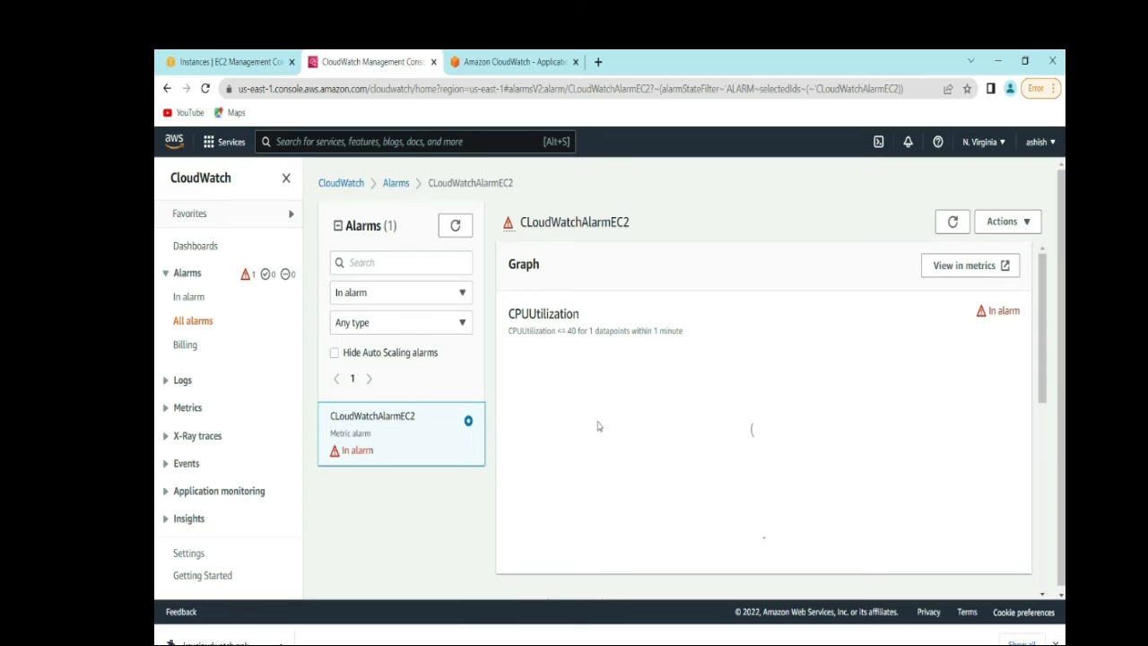
pyautogui.moveTo(1040, 363); pyautogui.dragTo(1055, 522)
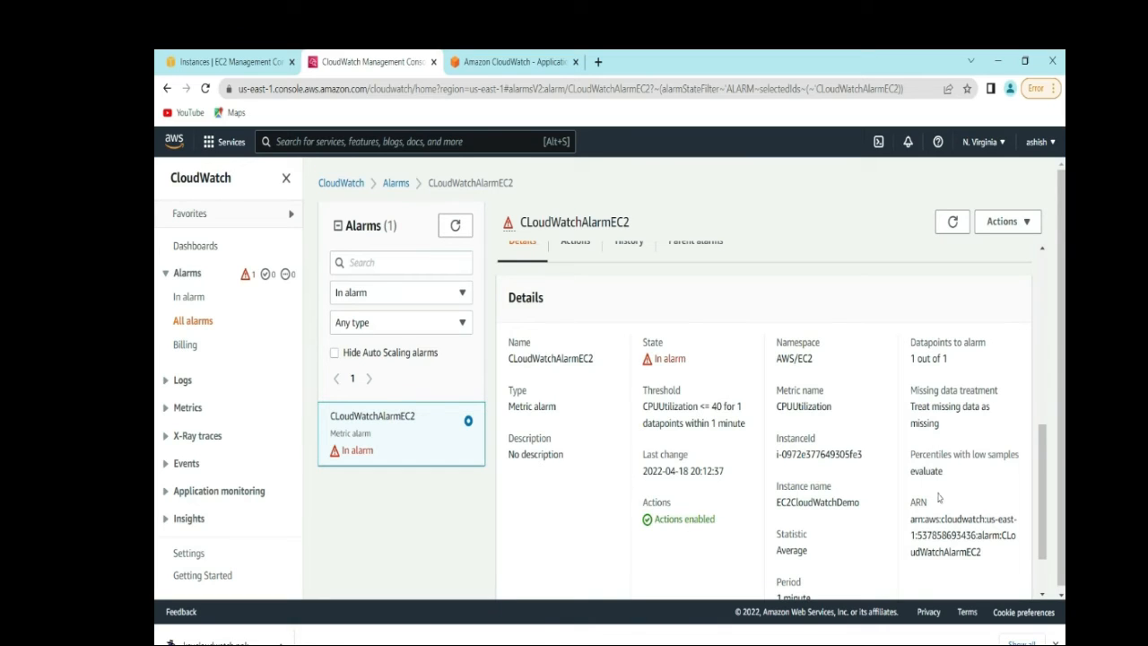
pyautogui.moveTo(1037, 467); pyautogui.dragTo(947, 279)
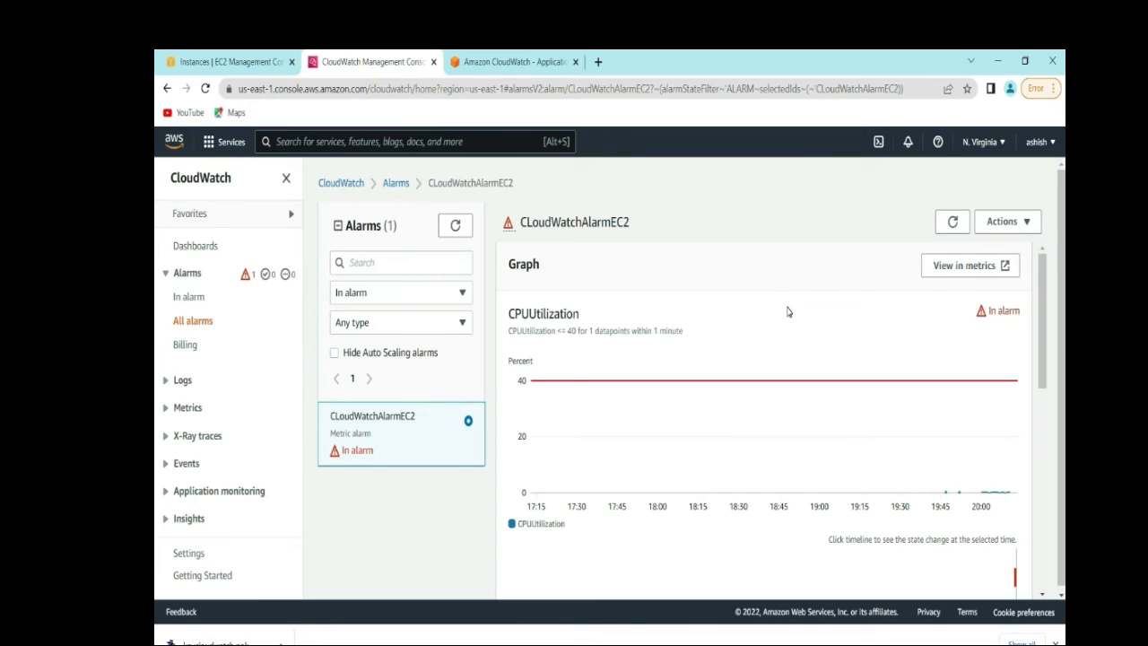
pyautogui.click(1032, 224)
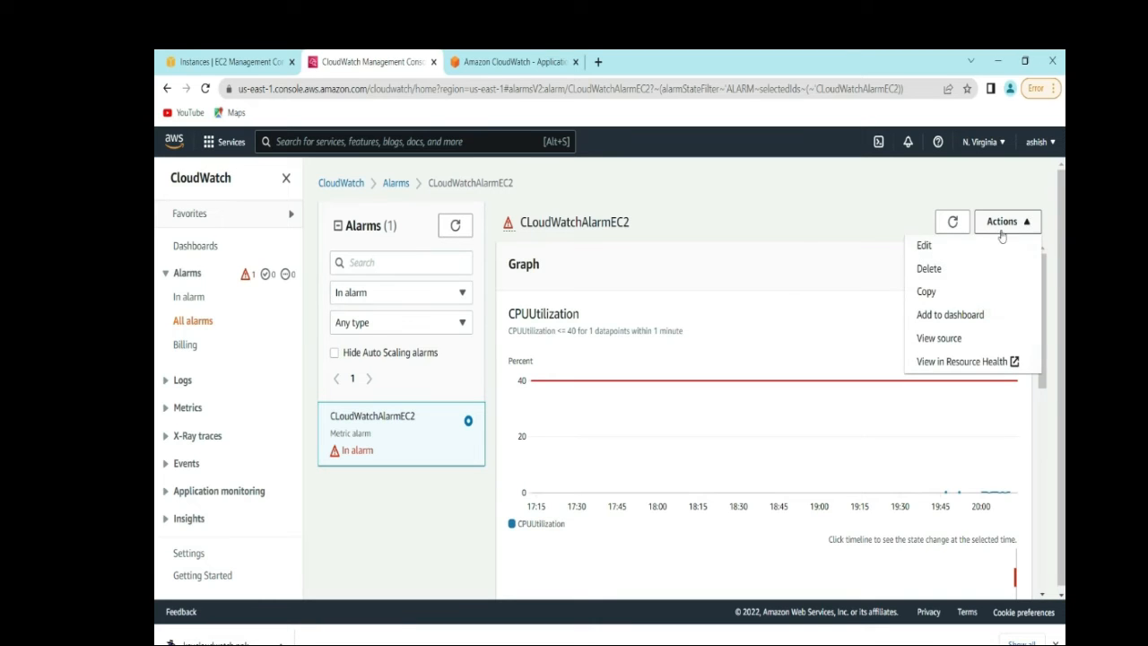
# - Edit the alarm, review the unchanged Lower/Equal 40 conditions and additional configuration, and continue
pyautogui.click(927, 246)
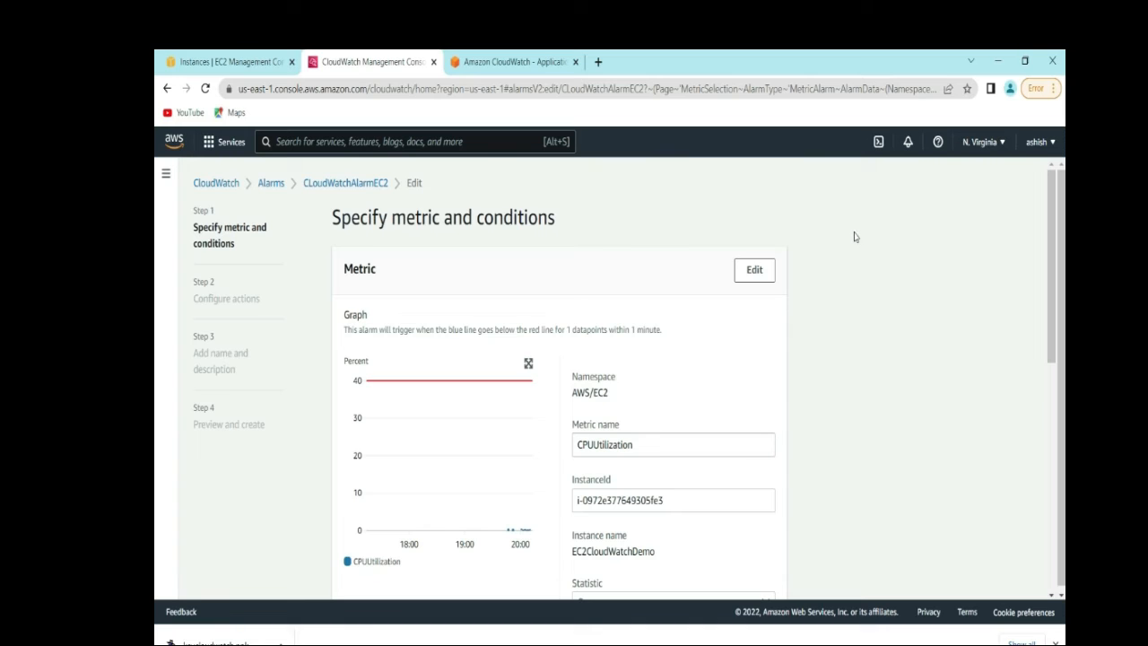
pyautogui.moveTo(1052, 244); pyautogui.dragTo(1037, 496)
pyautogui.click(992, 350)
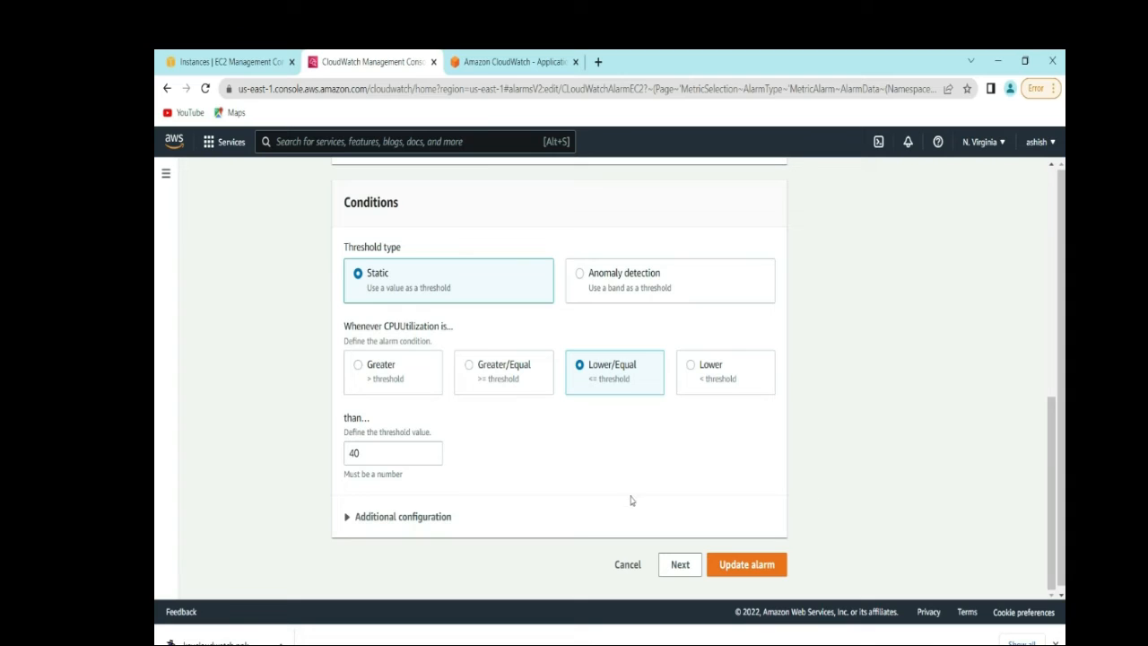
pyautogui.click(348, 517)
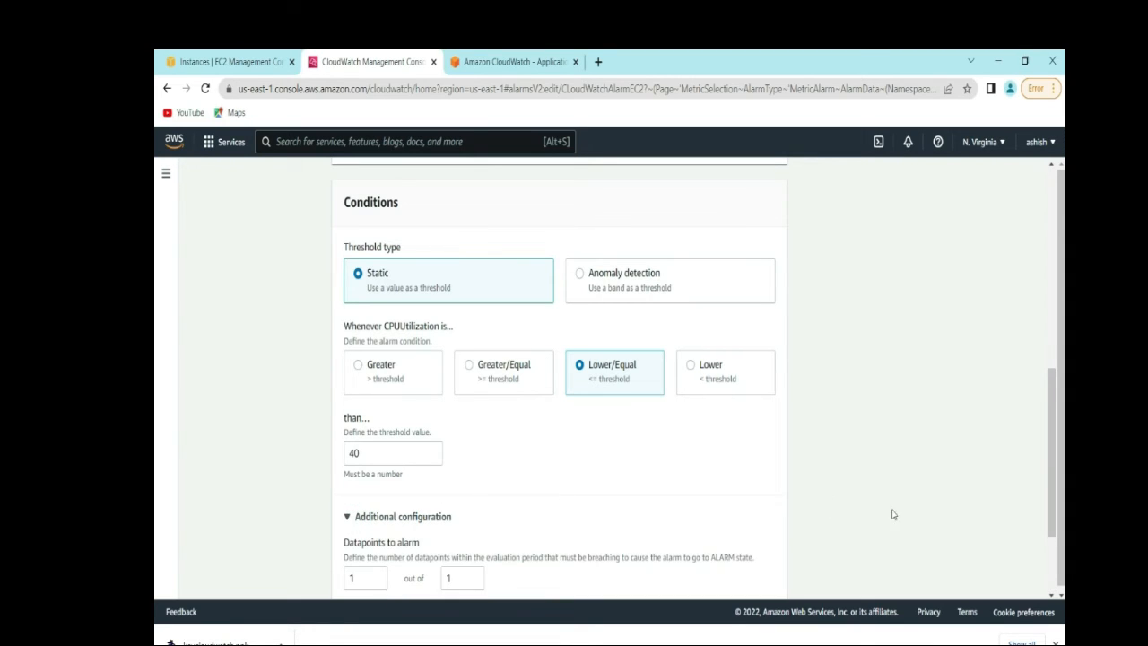
pyautogui.moveTo(1047, 418); pyautogui.dragTo(1051, 574)
pyautogui.click(680, 564)
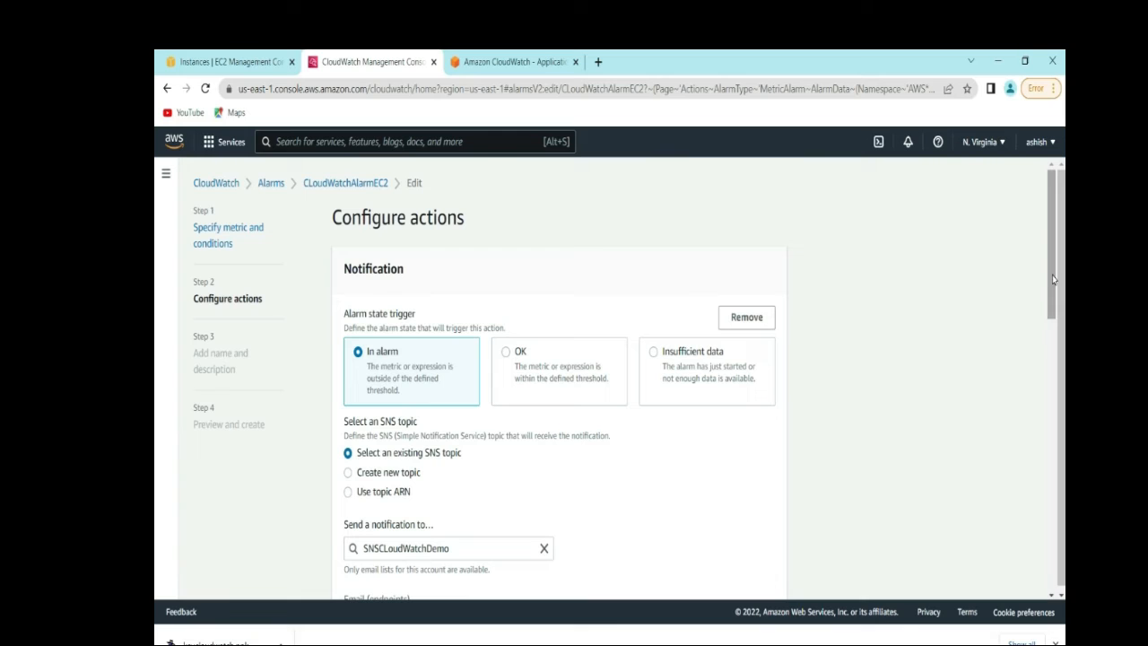
# - Review the notification, EC2 stop-instance and Systems Manager actions unchanged, then continue
pyautogui.moveTo(1052, 275); pyautogui.dragTo(1049, 352)
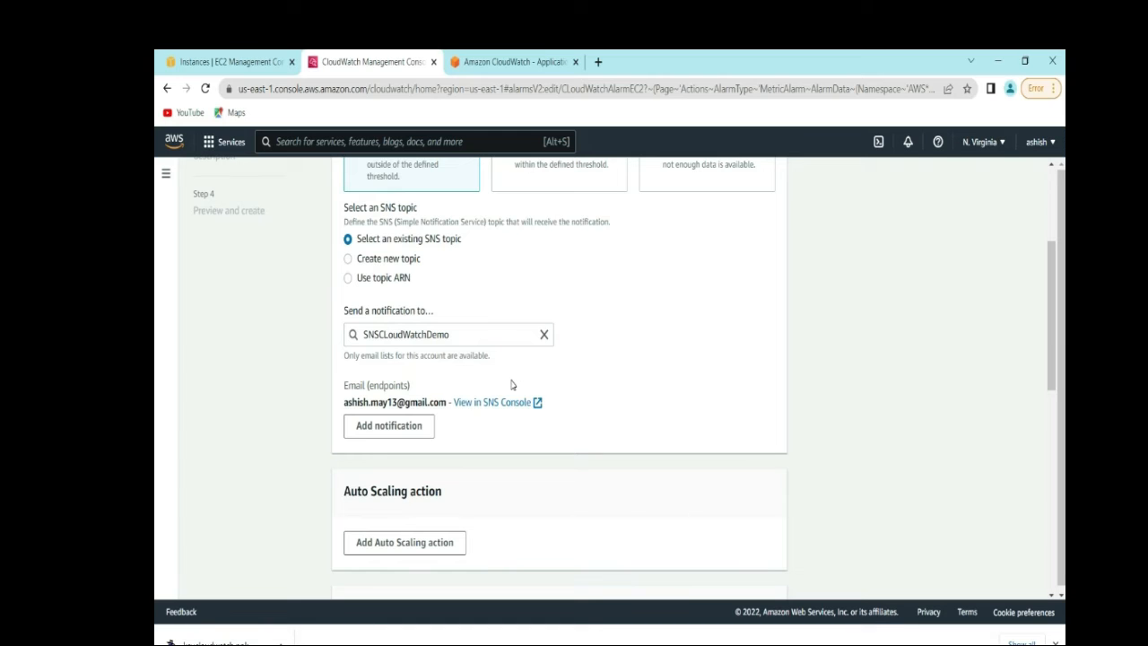
pyautogui.moveTo(1046, 338); pyautogui.dragTo(1048, 466)
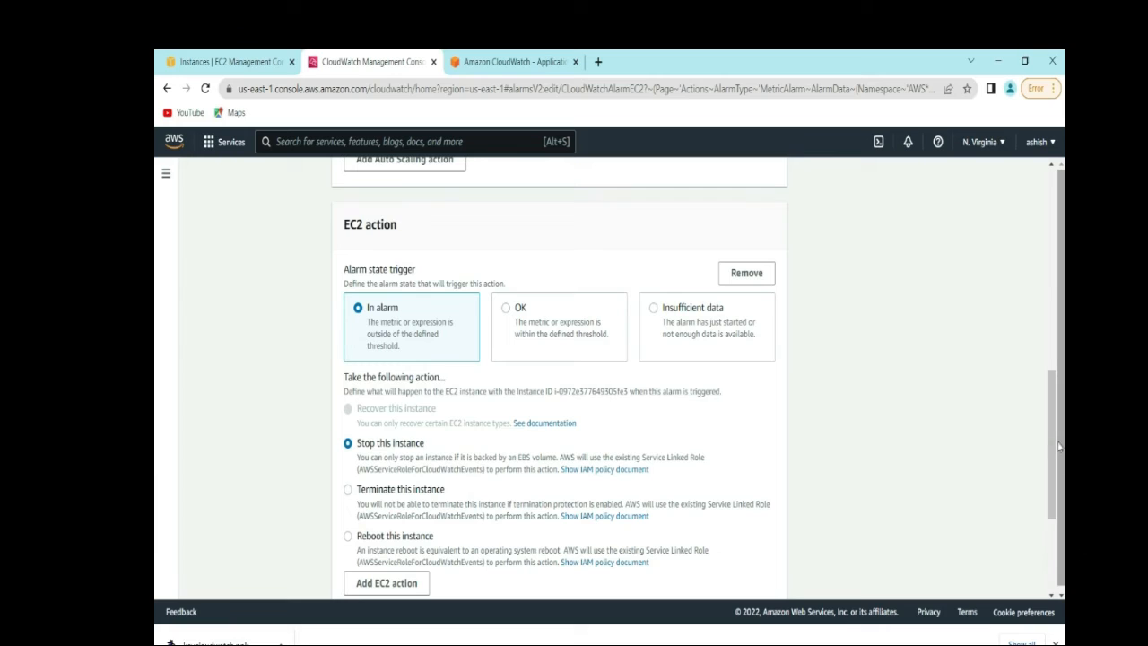
pyautogui.moveTo(1060, 446); pyautogui.dragTo(1060, 487)
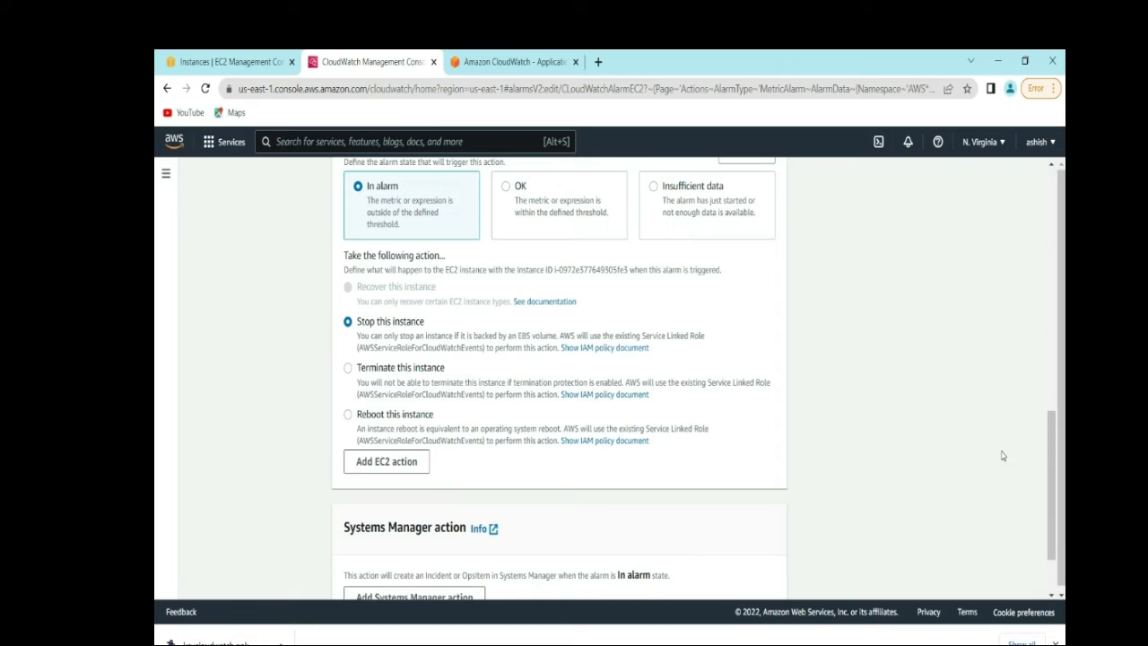
pyautogui.moveTo(1050, 456); pyautogui.dragTo(1052, 532)
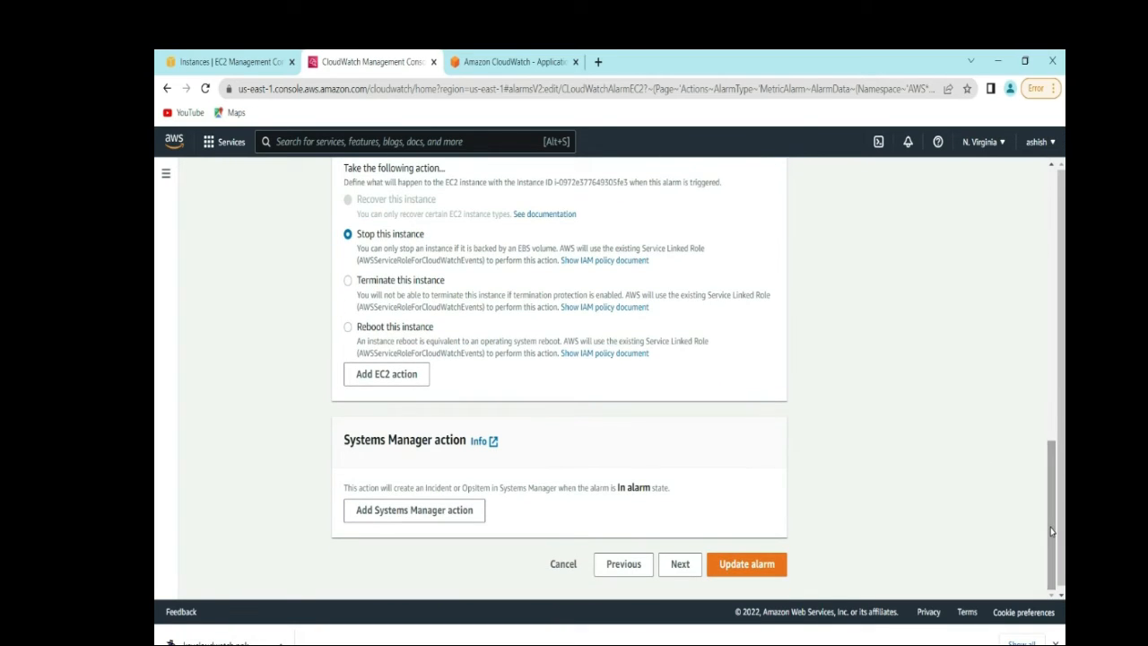
pyautogui.click(679, 571)
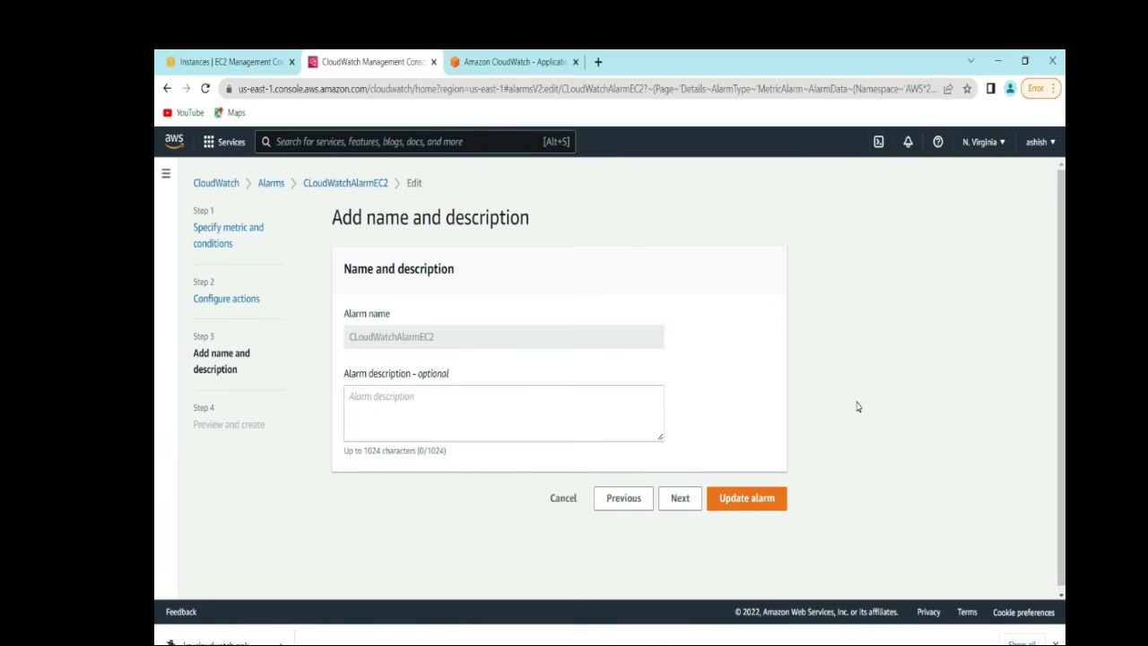
# - Review the alarm's Preview and create page without saving, then refresh the EC2 Instances list
pyautogui.click(680, 501)
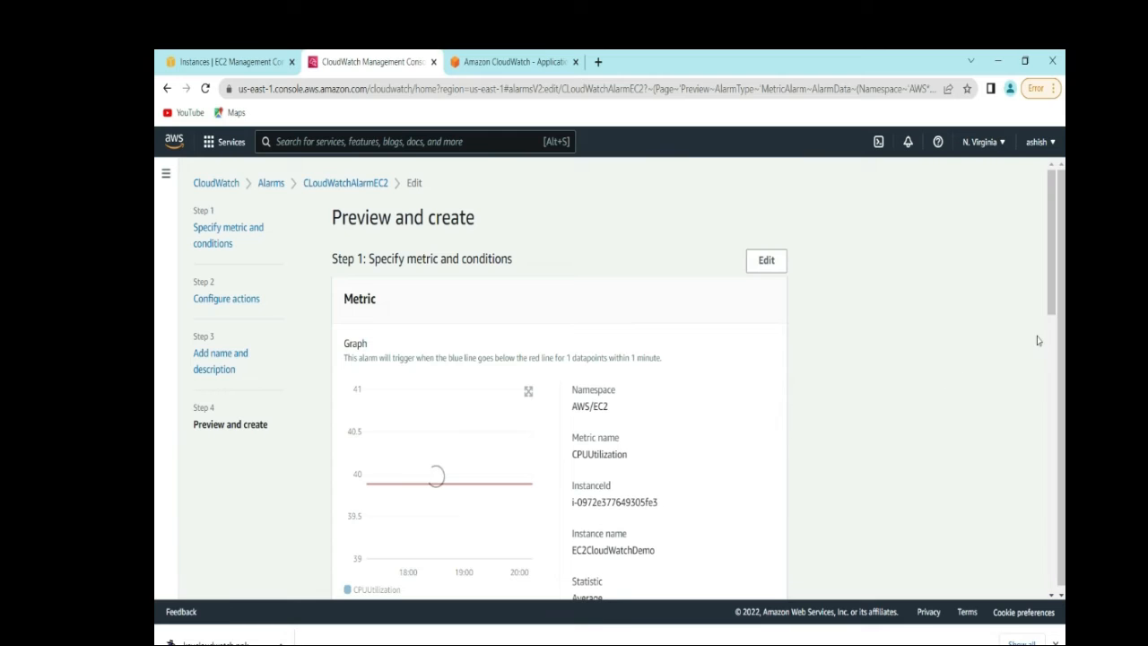
pyautogui.moveTo(1054, 296); pyautogui.dragTo(1054, 558)
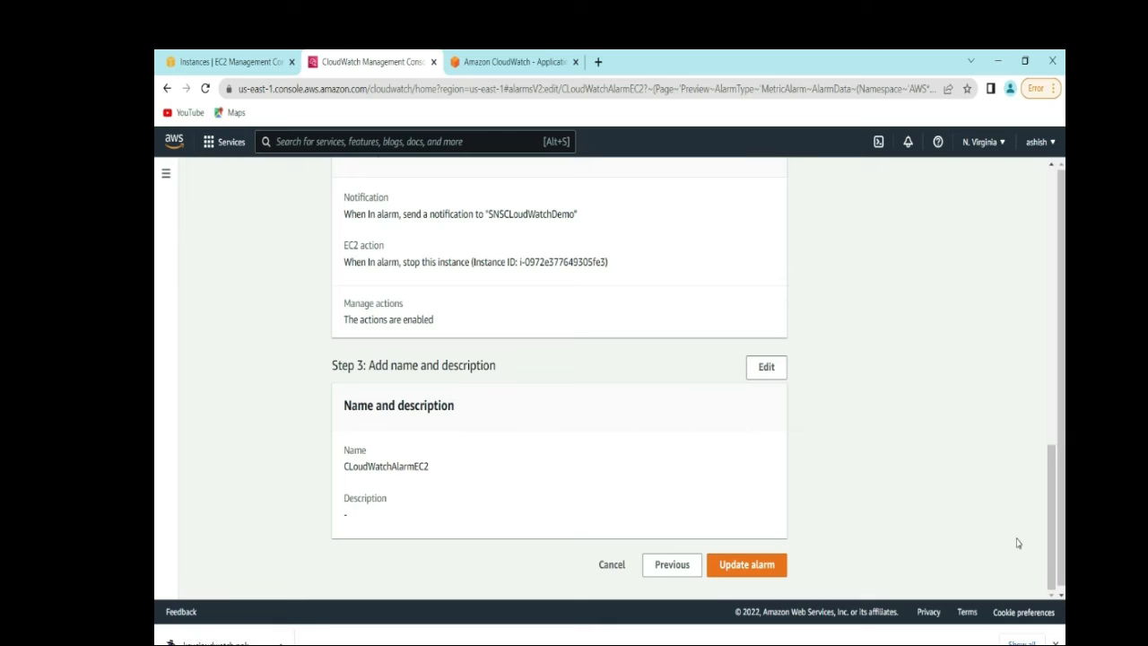
pyautogui.moveTo(1048, 538); pyautogui.dragTo(1030, 269)
pyautogui.scroll(1, 1030, 268)
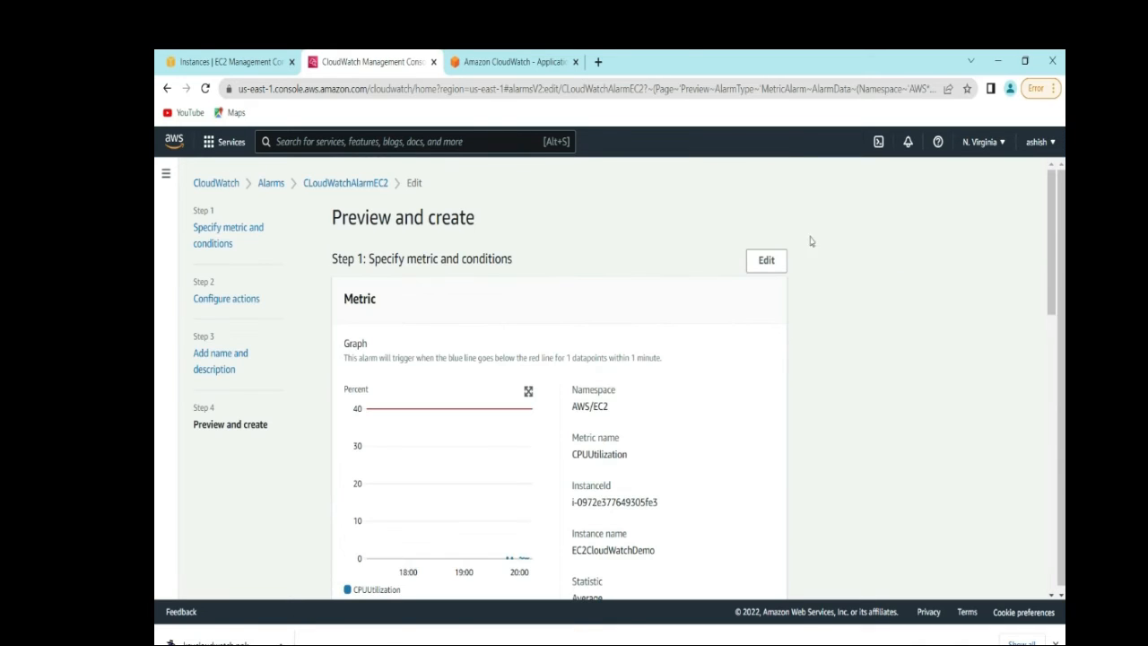
pyautogui.click(226, 62)
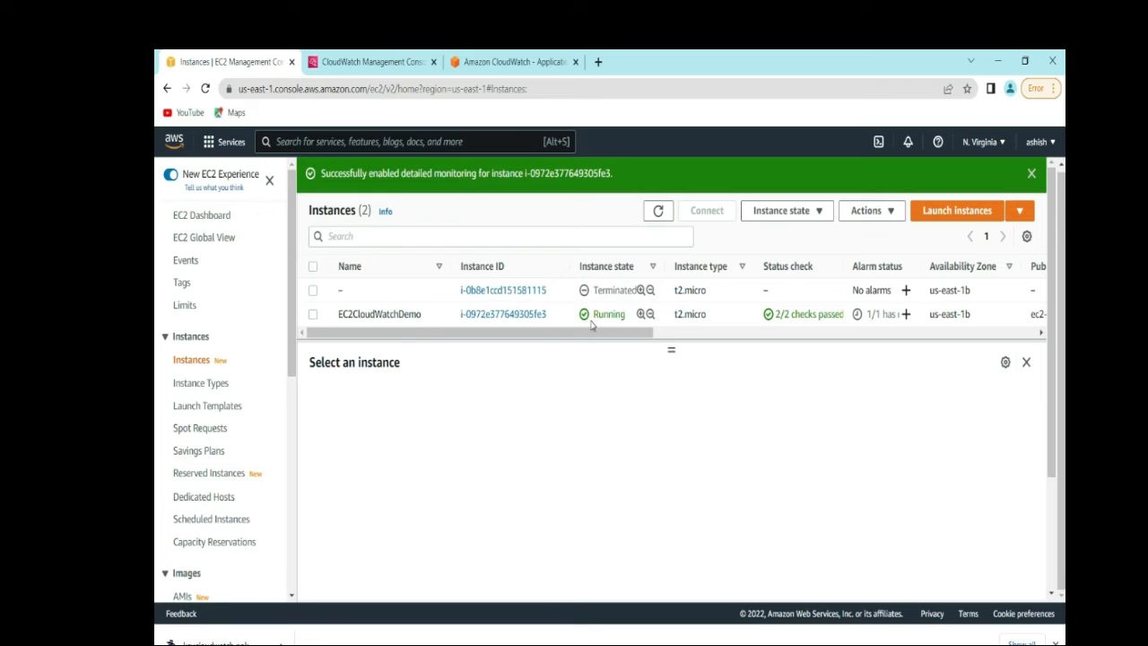
pyautogui.click(655, 212)
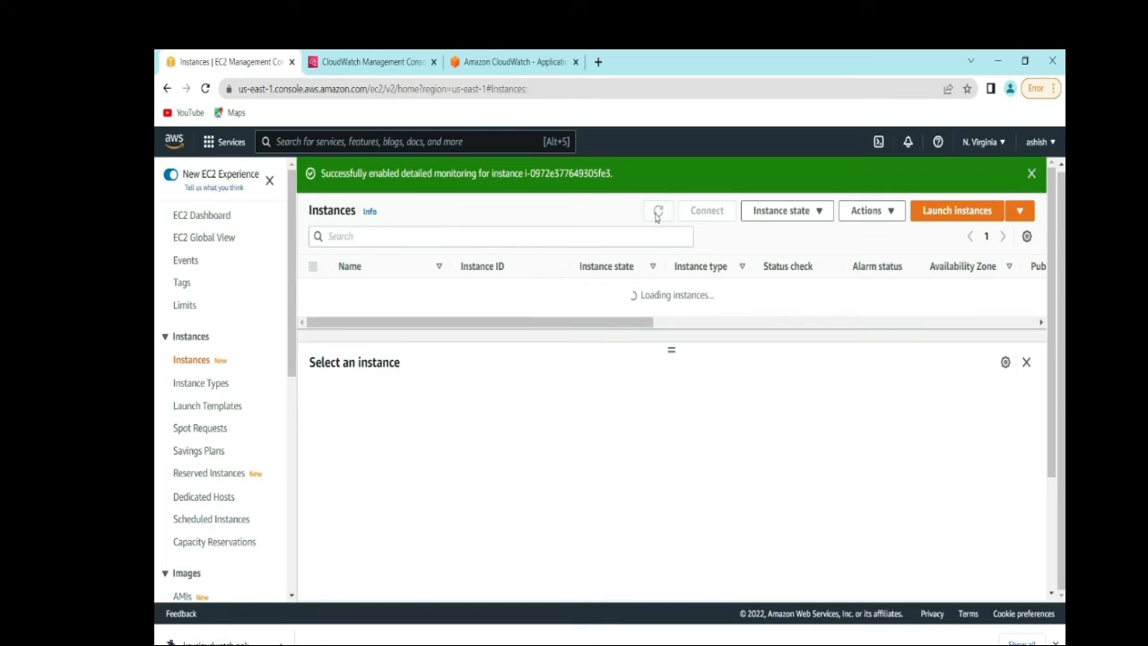
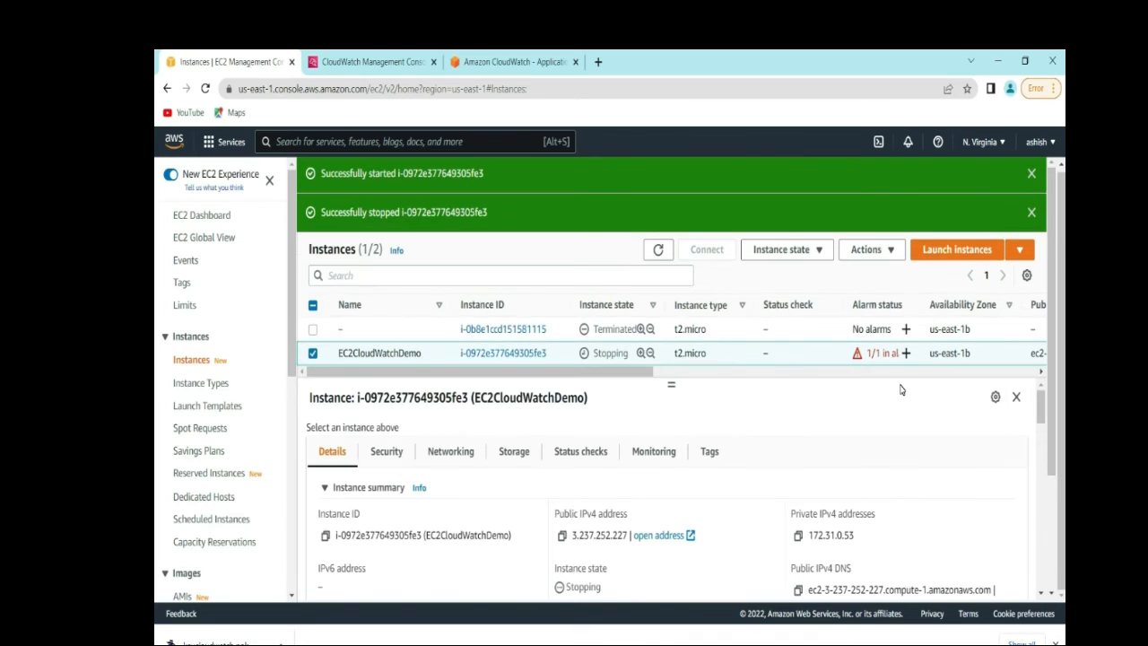
# - Dismiss the success banners on the Instances page and switch to the CloudWatch console
pyautogui.click(1032, 212)
pyautogui.click(1032, 174)
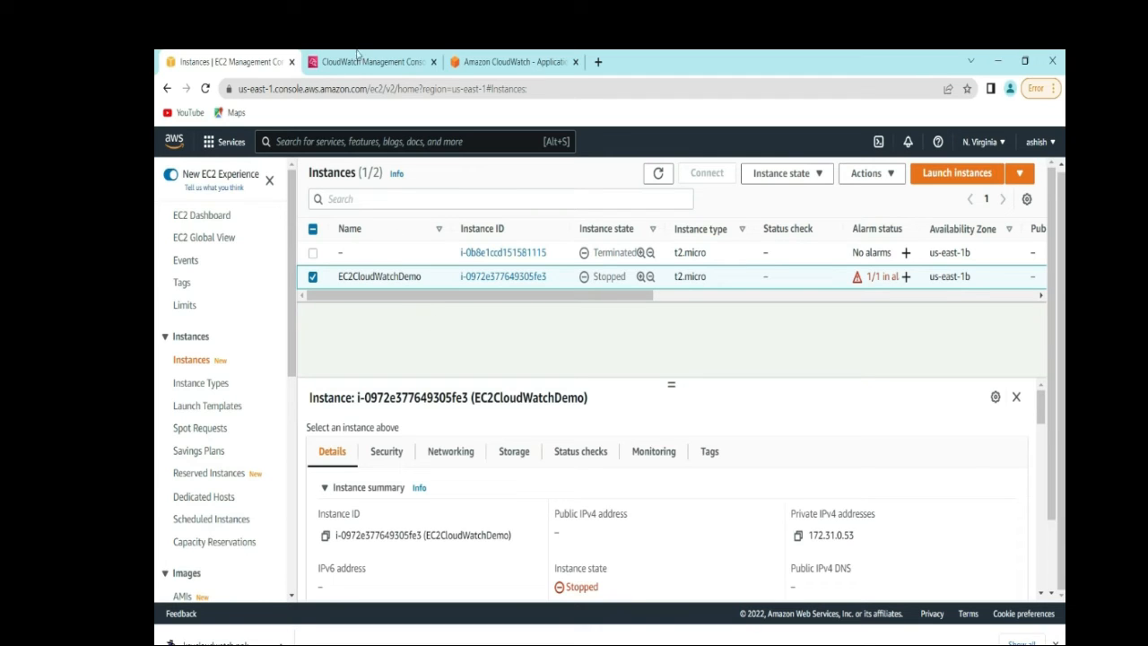
pyautogui.click(358, 56)
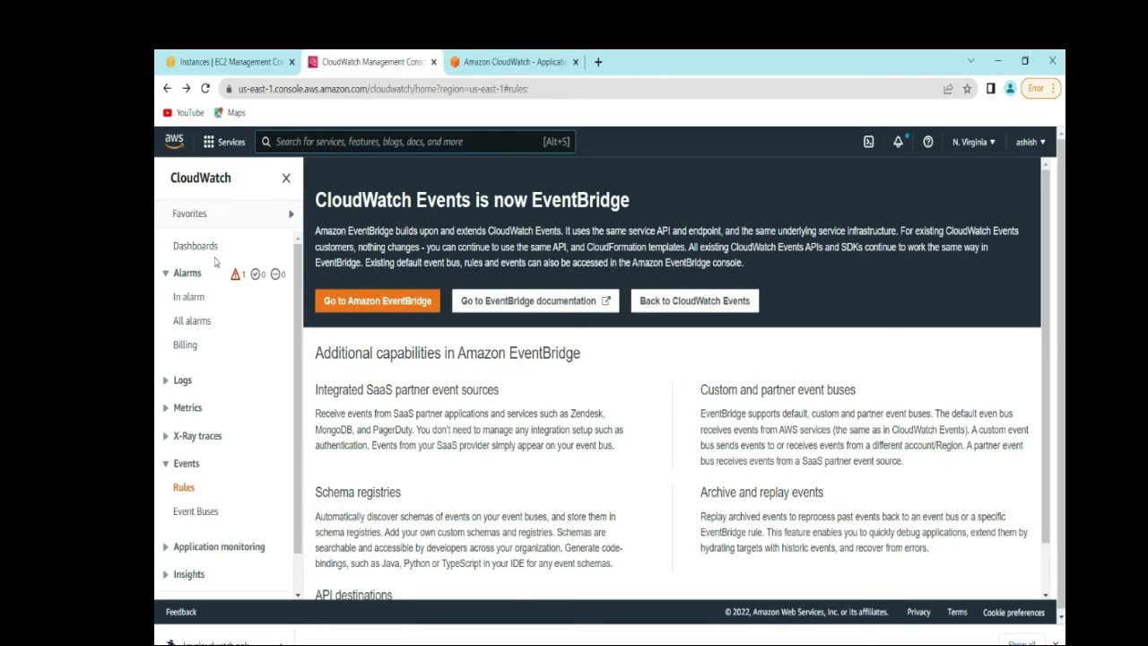
# - From CloudWatch's In alarm view, open Events > Rules and go to Amazon EventBridge
pyautogui.click(190, 303)
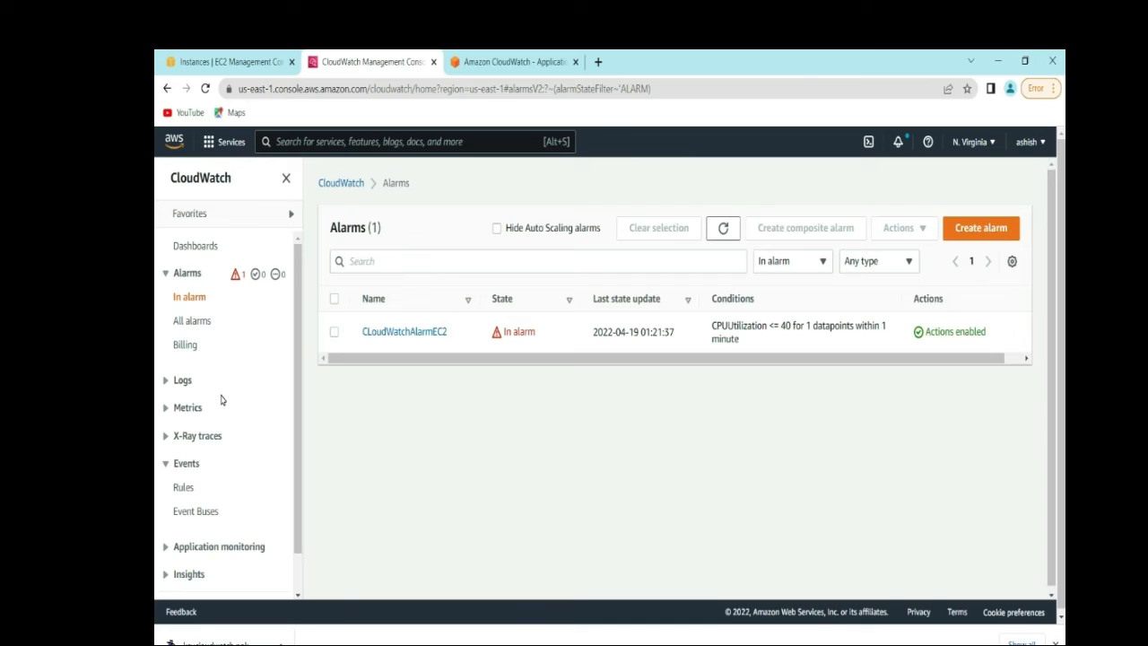
pyautogui.click(187, 465)
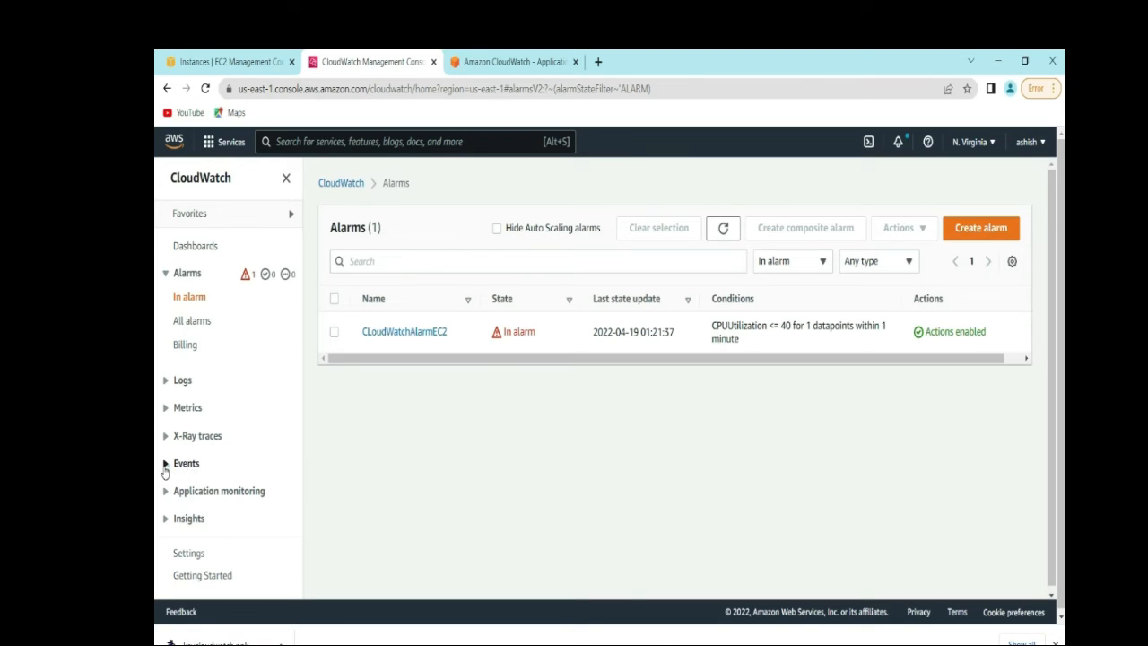
pyautogui.click(167, 467)
pyautogui.click(182, 489)
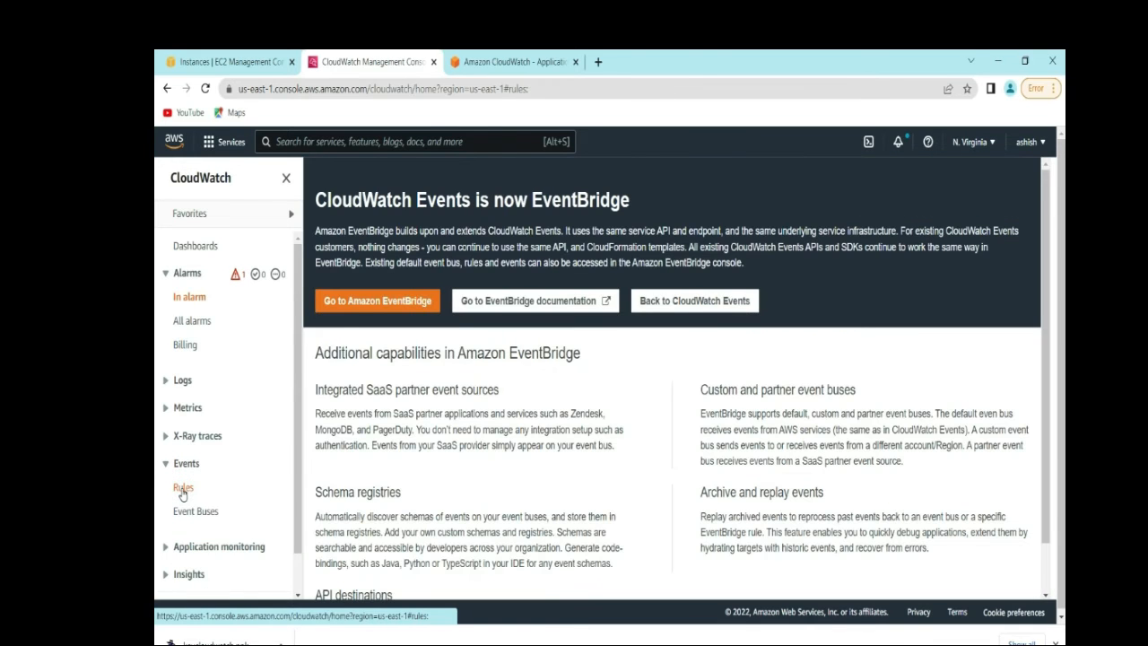
pyautogui.click(404, 307)
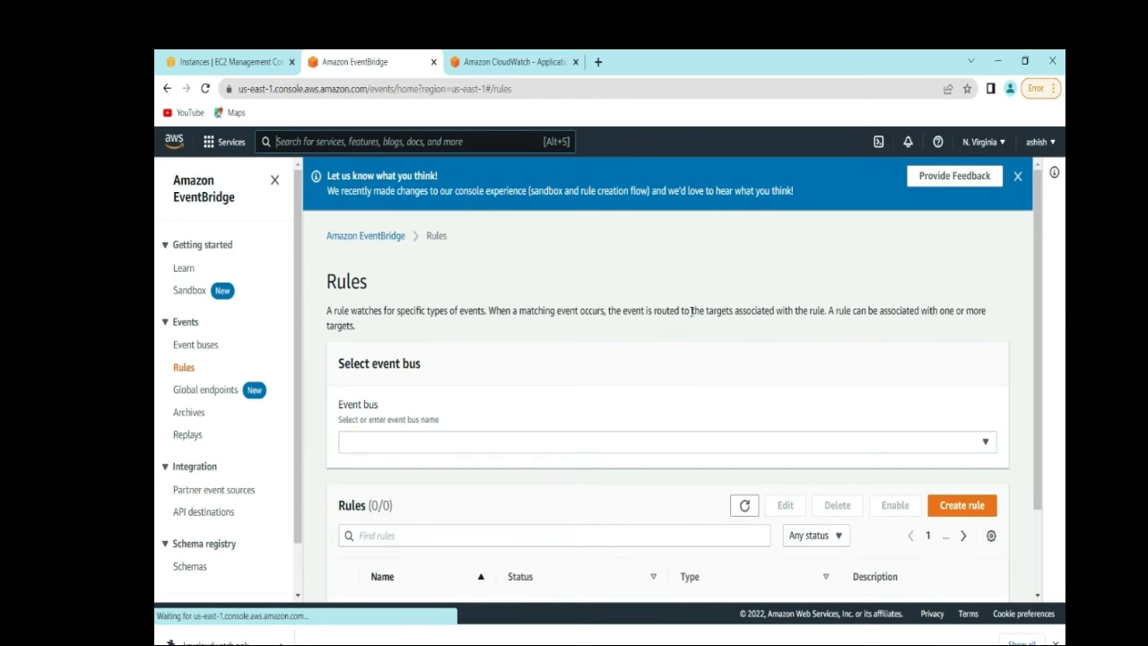
# - Select the default event bus, check its RuleDemo rule, and begin creating a new rule
pyautogui.moveTo(1037, 311); pyautogui.dragTo(1034, 382)
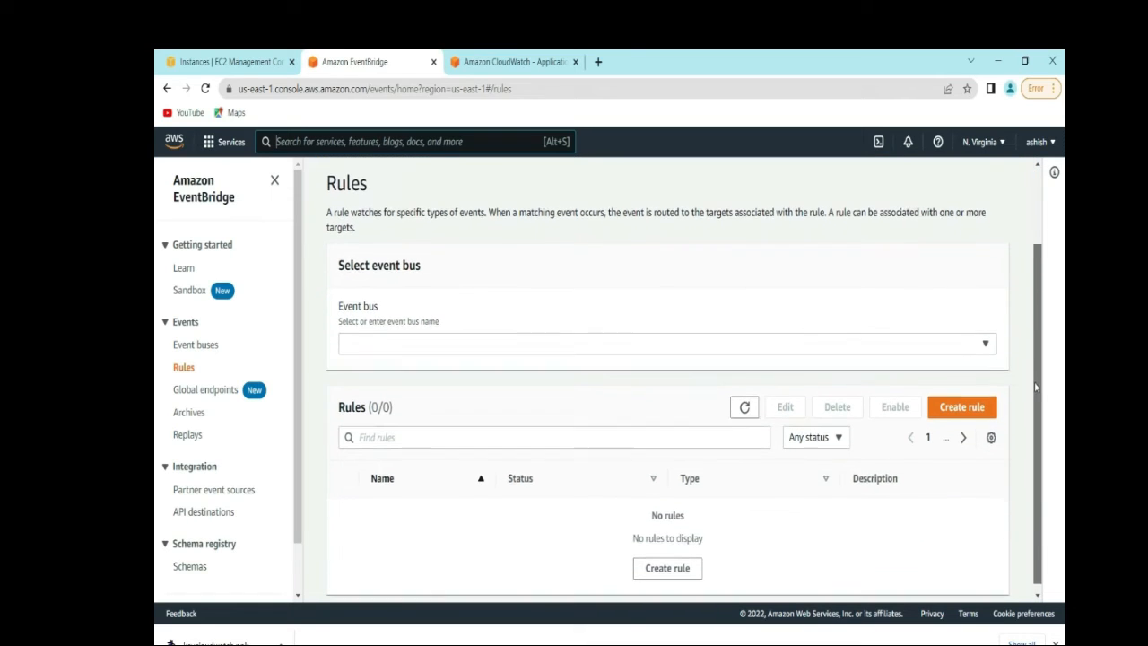
pyautogui.click(986, 346)
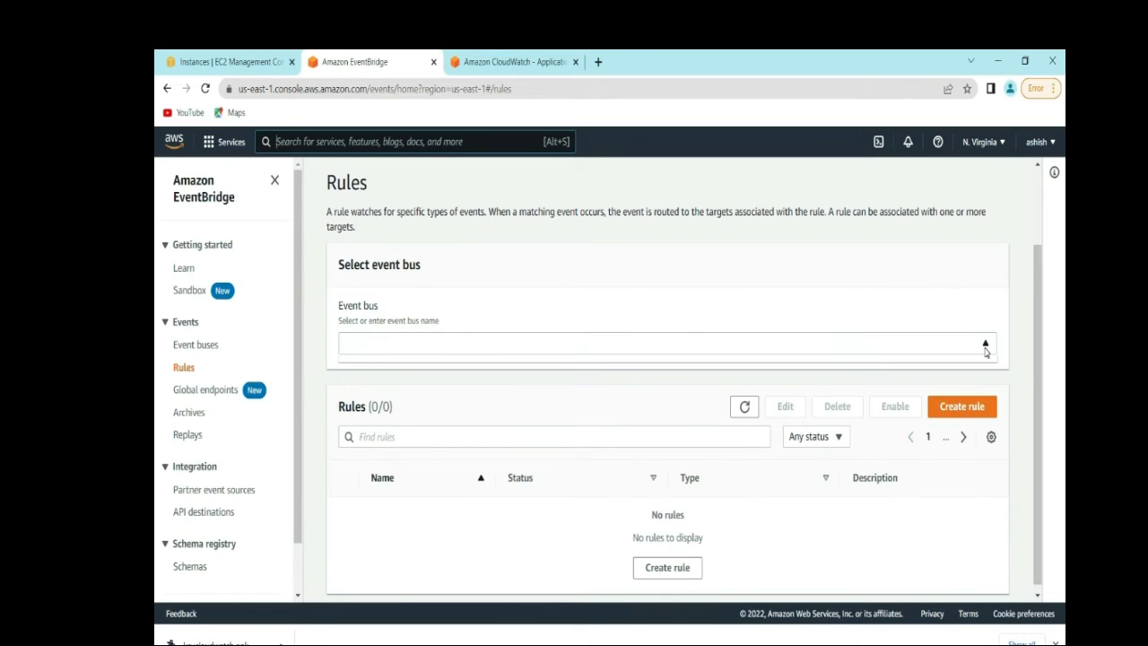
pyautogui.click(691, 350)
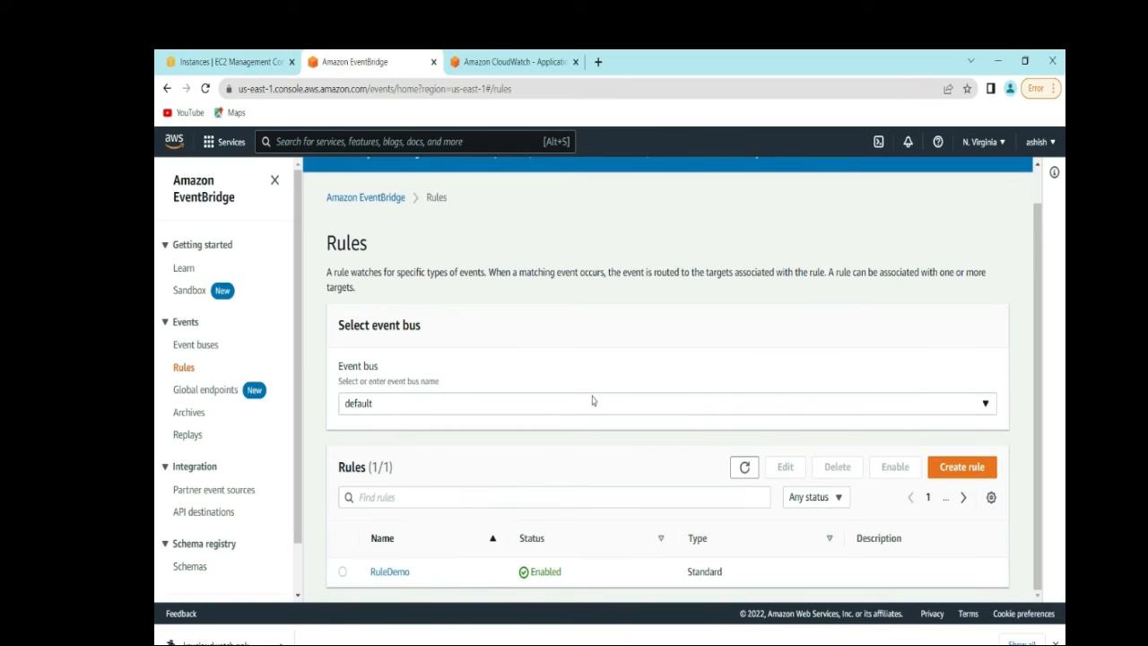
pyautogui.click(593, 401)
pyautogui.click(387, 404)
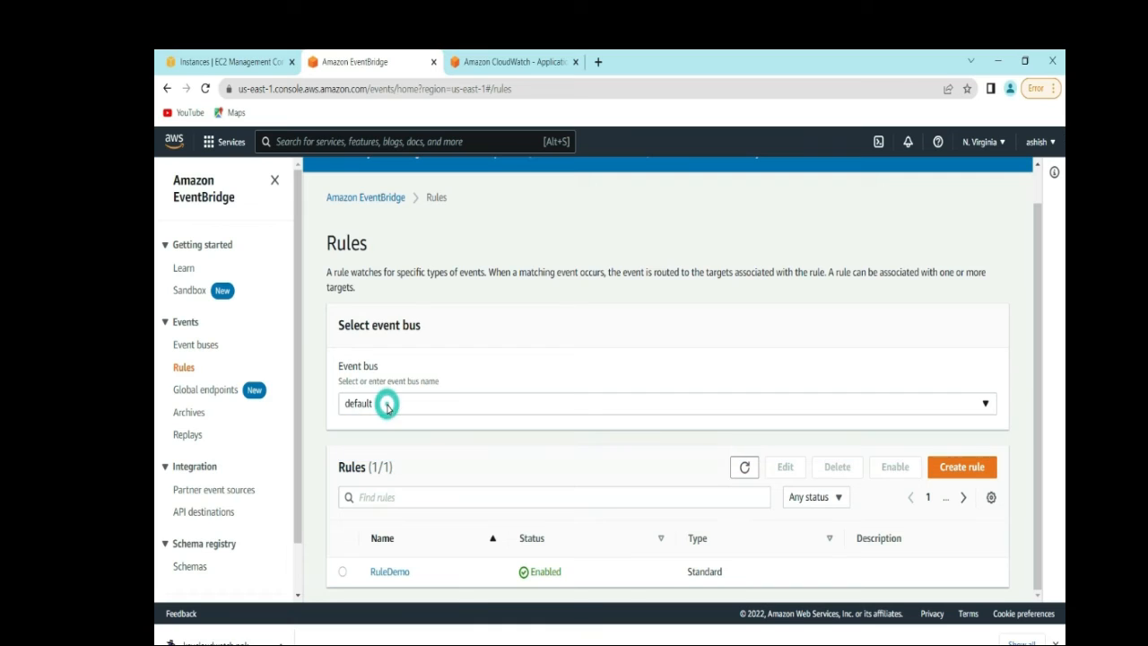
pyautogui.click(388, 409)
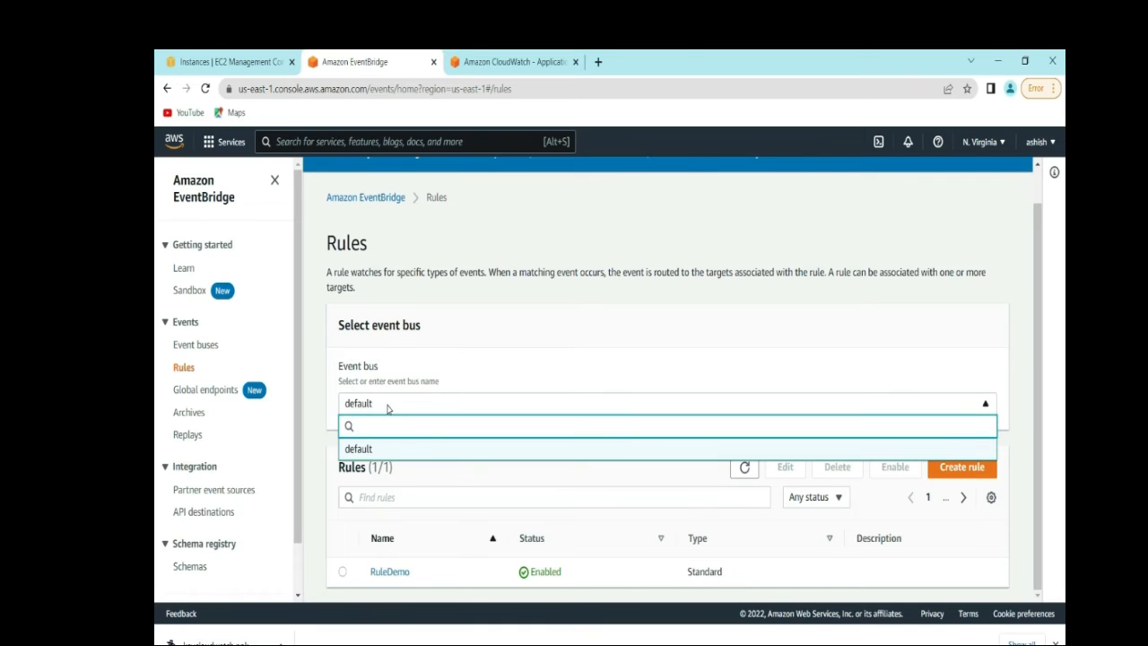
pyautogui.click(305, 493)
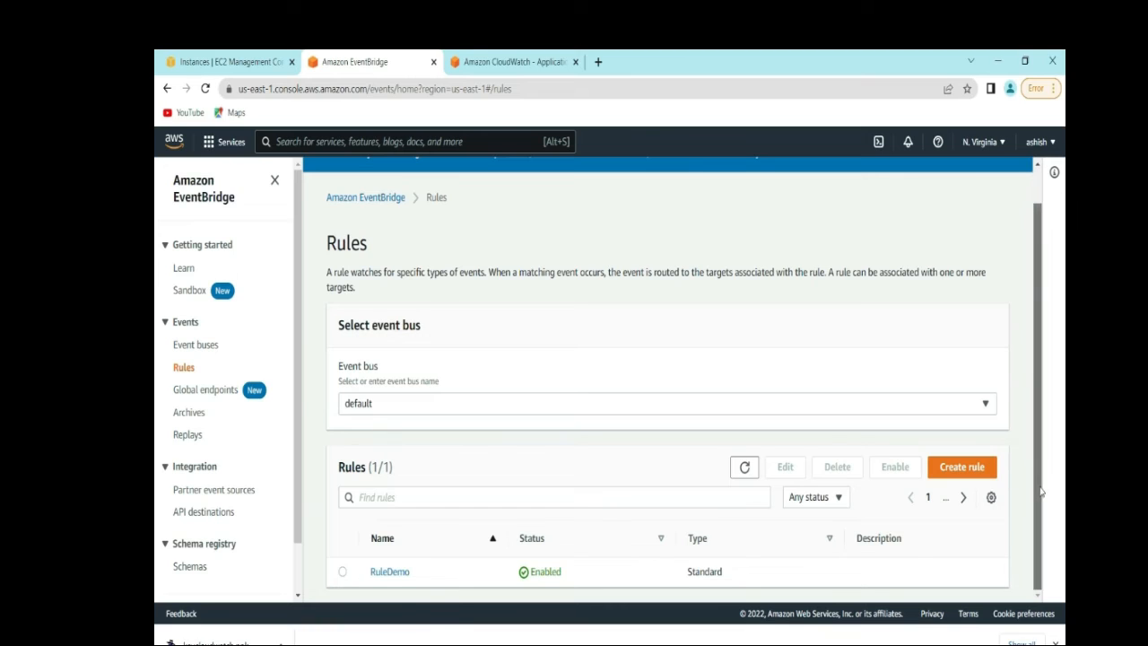
pyautogui.click(752, 497)
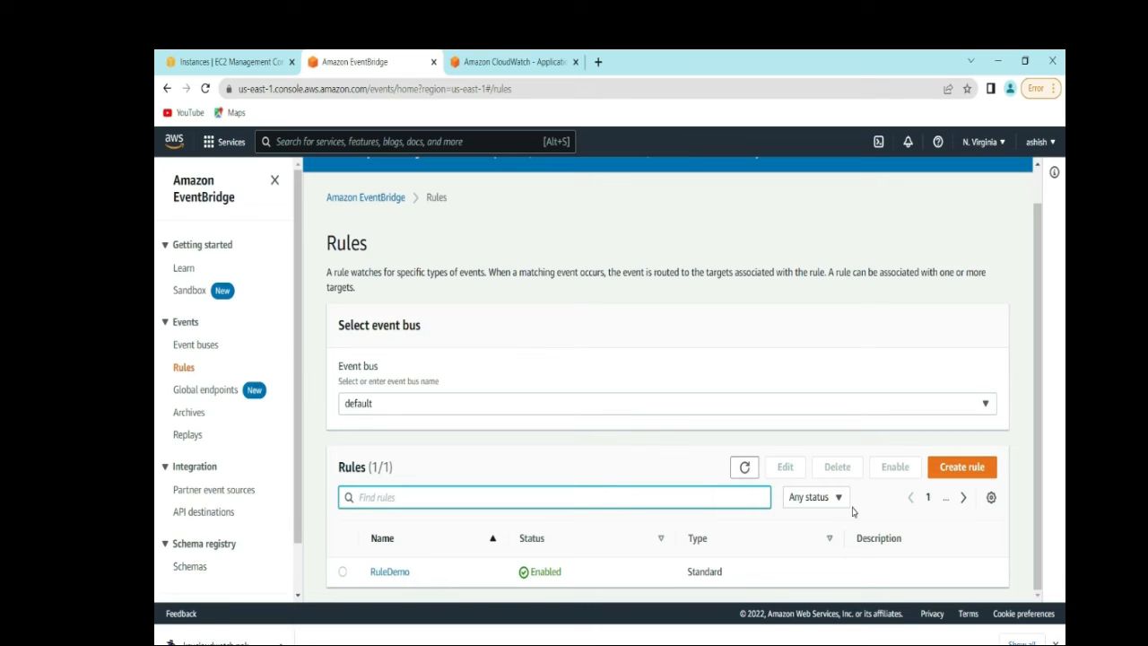
pyautogui.click(957, 474)
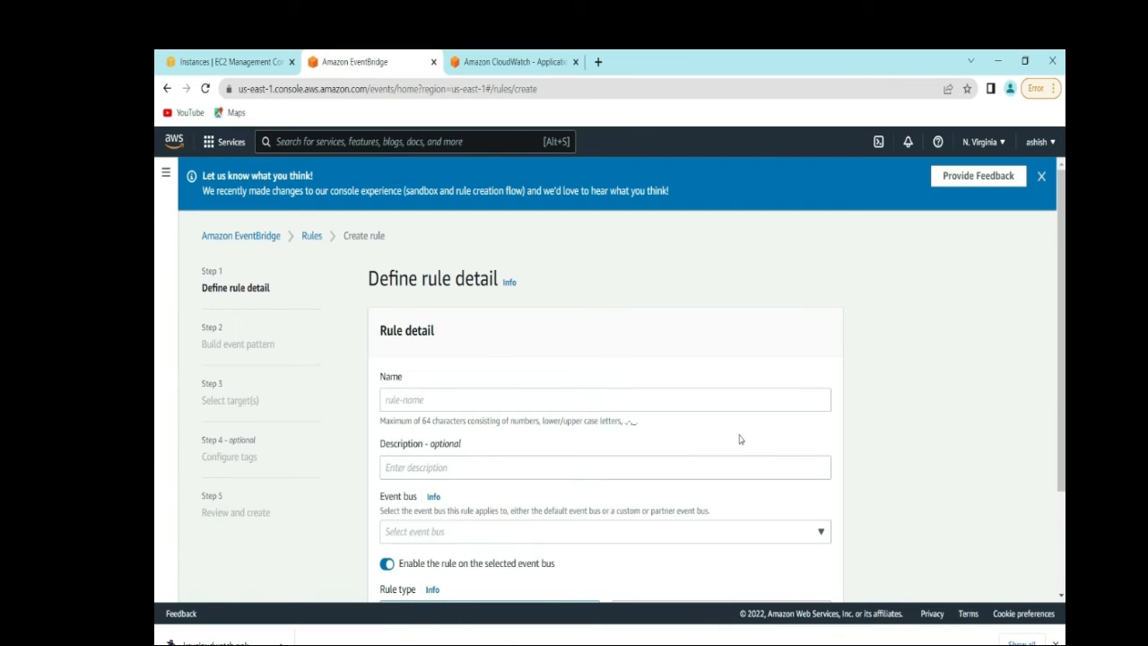
# - Name the rule RuleCLoudWatchEc2 on the default event bus as an event-pattern rule
pyautogui.click(639, 404)
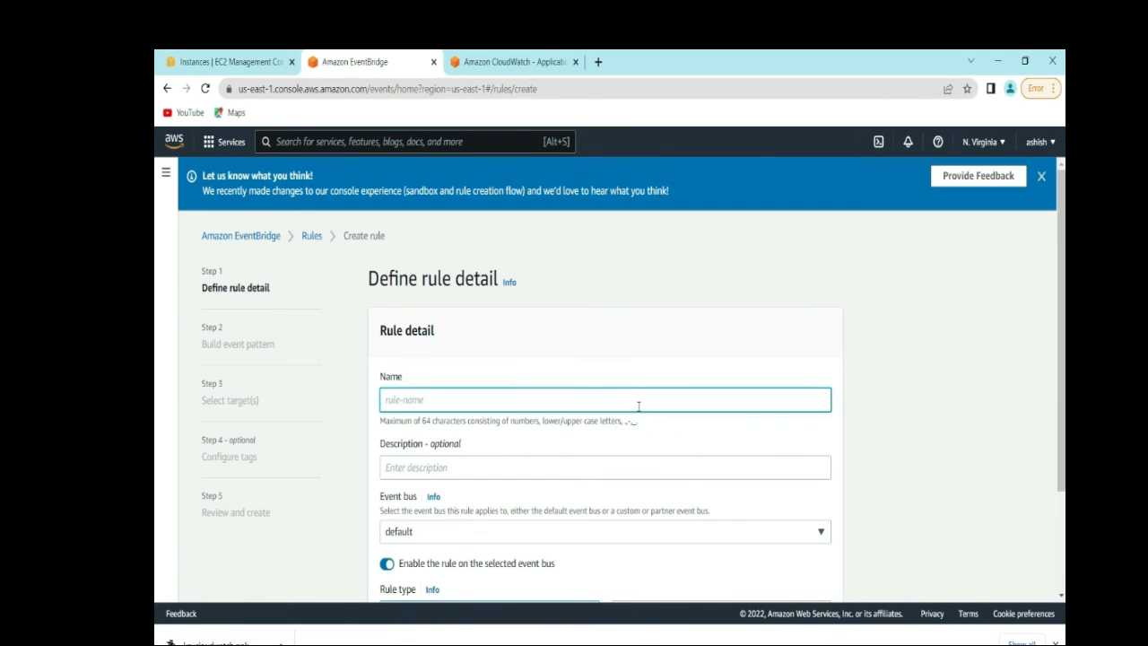
pyautogui.write('RuleCLoudWatchEc2')
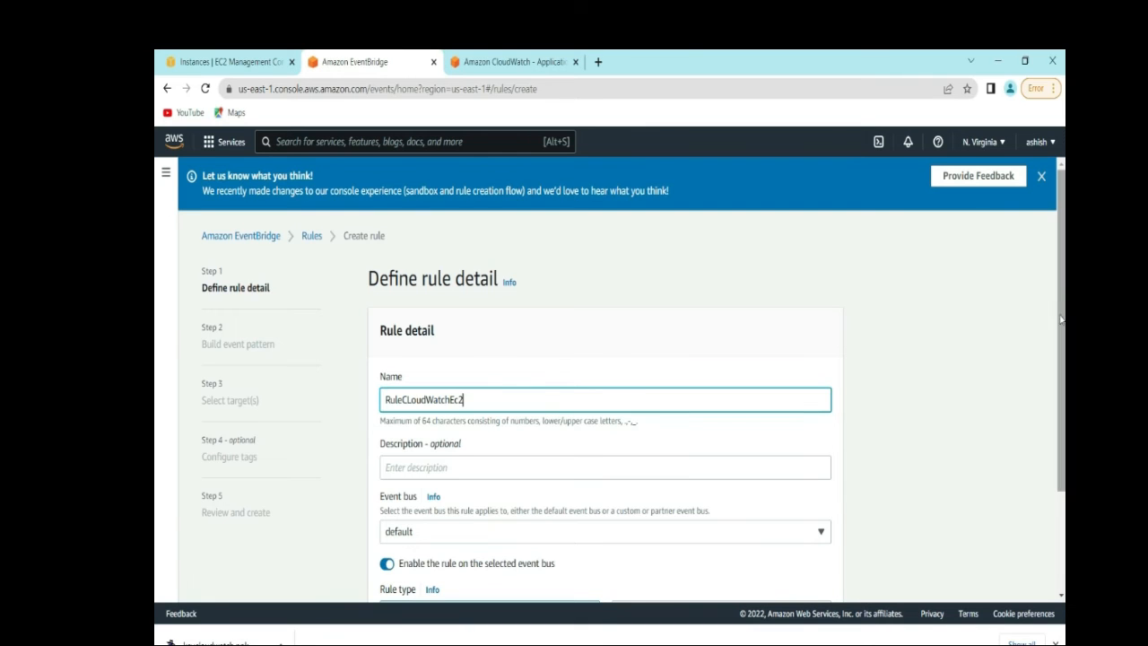
pyautogui.scroll(-3, 1062, 318)
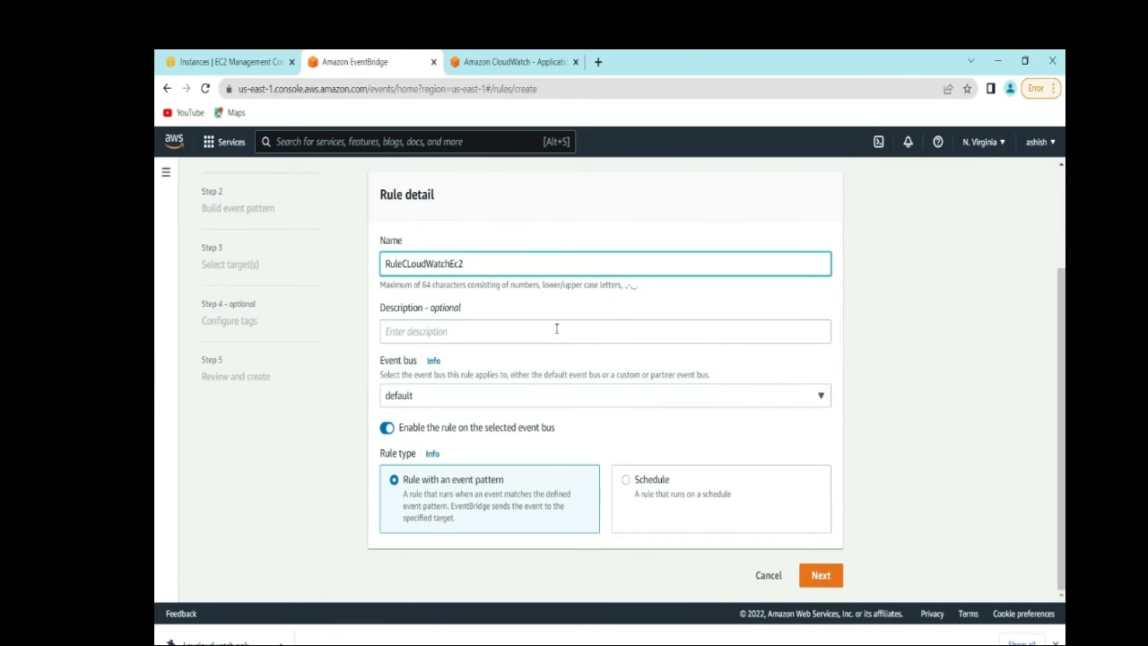
pyautogui.click(823, 396)
pyautogui.click(823, 397)
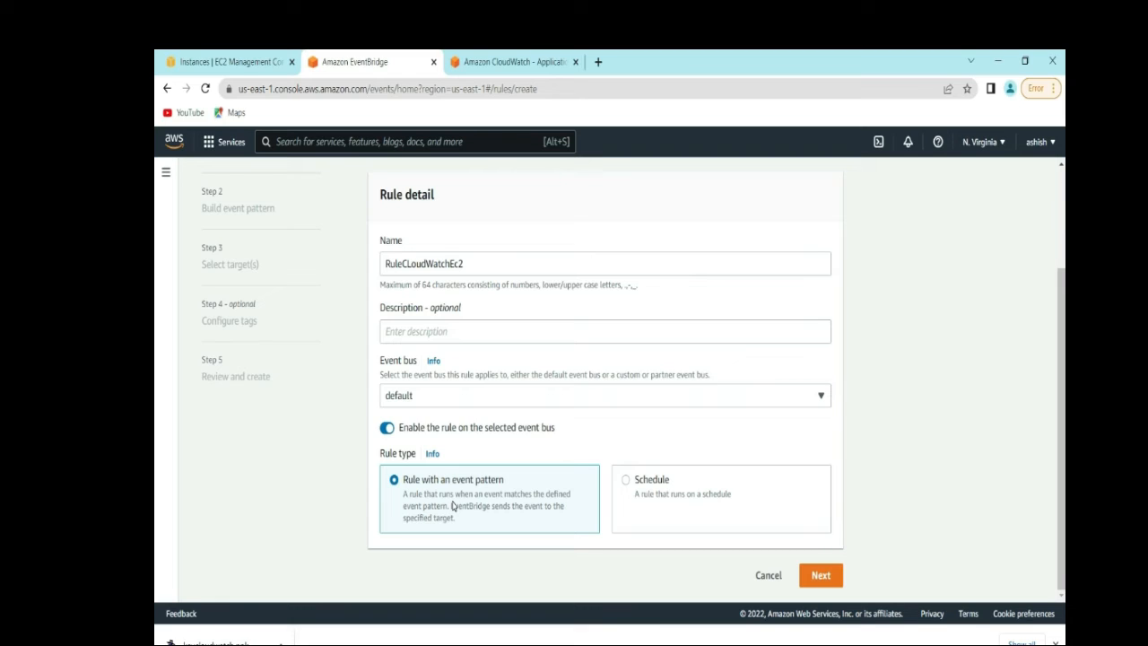
pyautogui.click(811, 576)
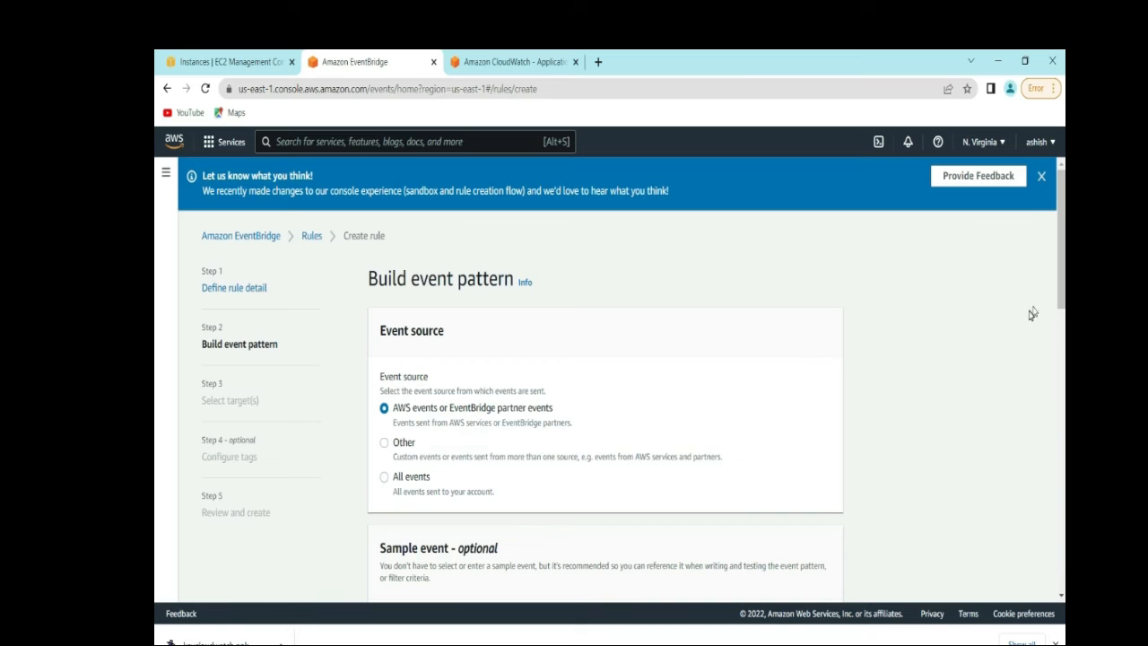
# - Load the EC2 Auto Scaling Instance Refresh Started sample event into the wizard
pyautogui.scroll(-3, 1061, 287)
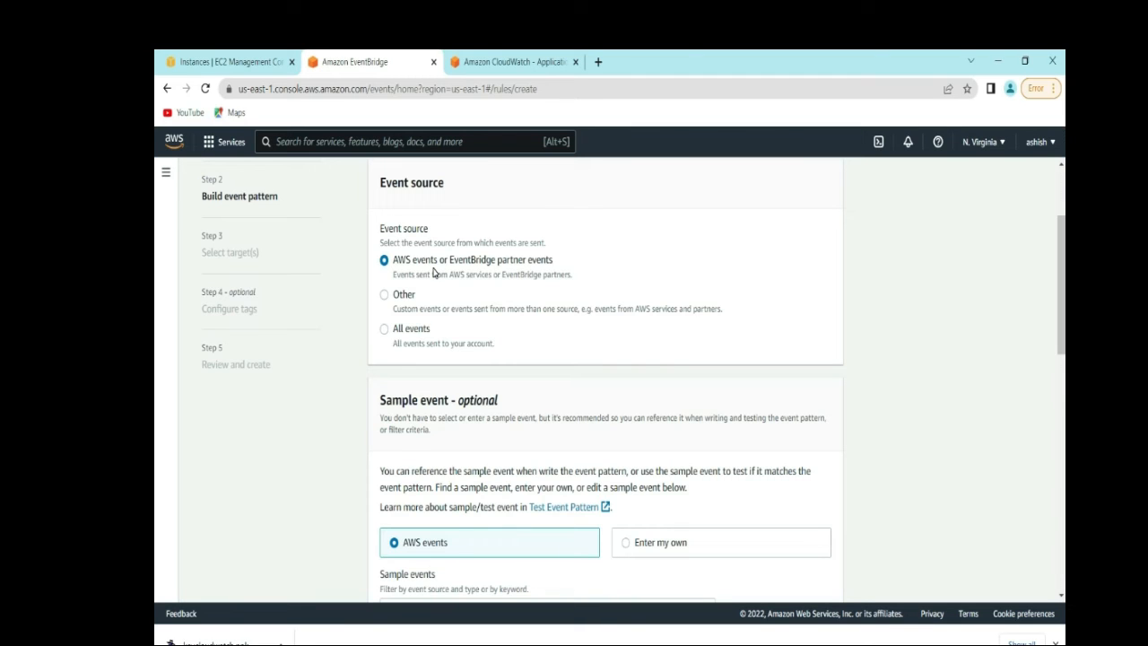
pyautogui.scroll(-3, 156, 337)
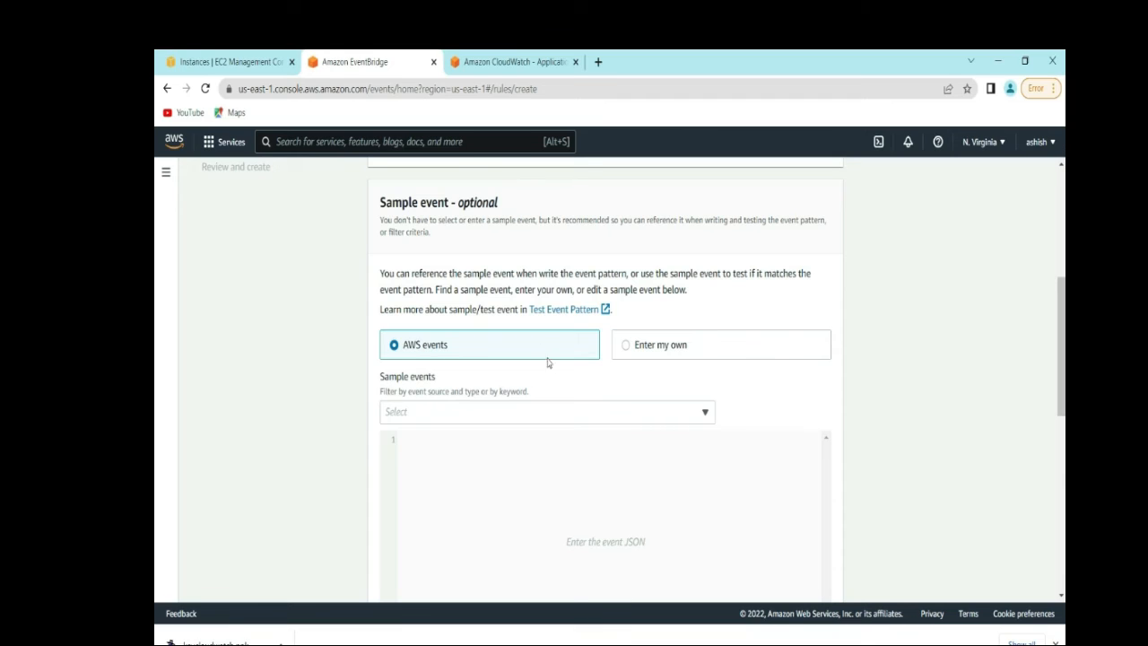
pyautogui.click(706, 415)
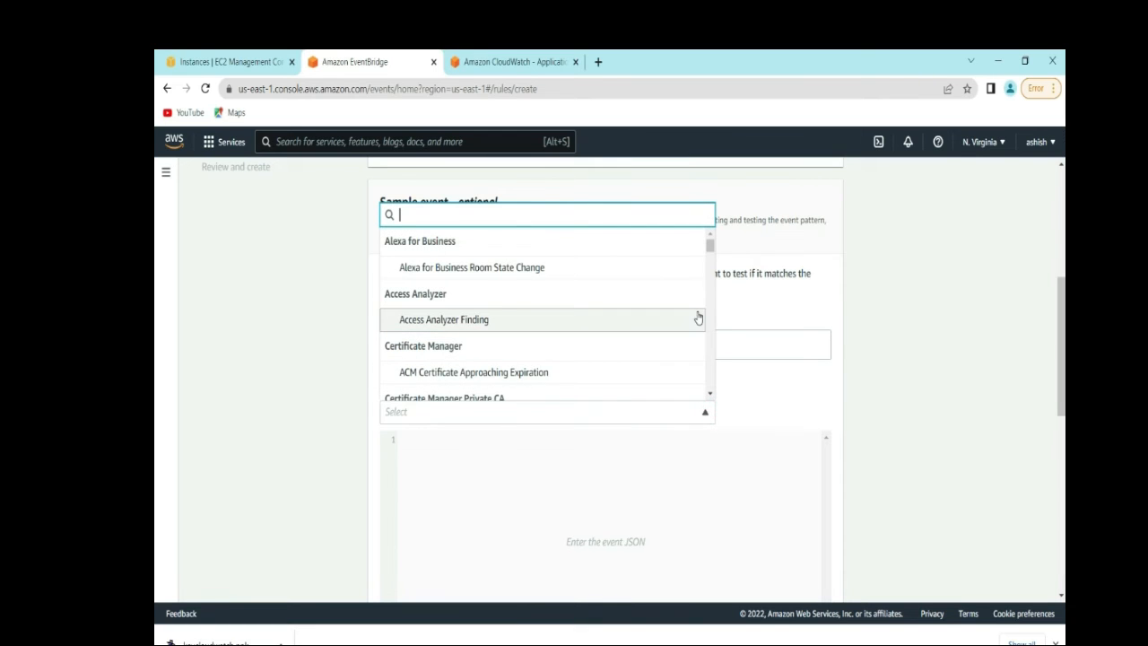
pyautogui.moveTo(711, 249); pyautogui.dragTo(711, 264)
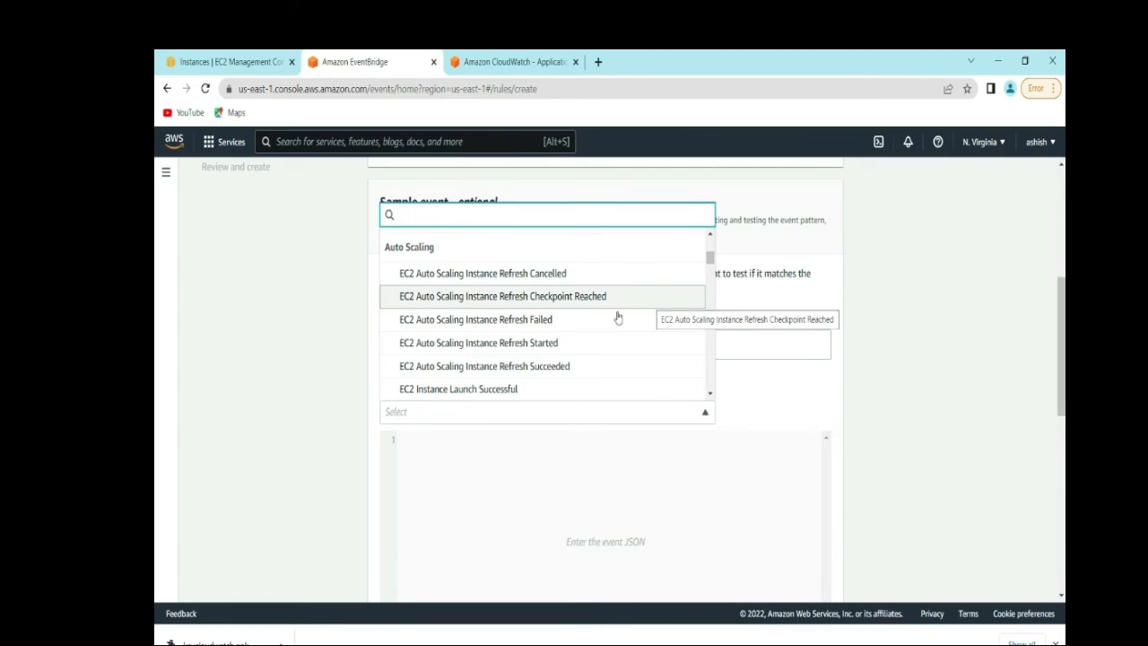
pyautogui.click(556, 344)
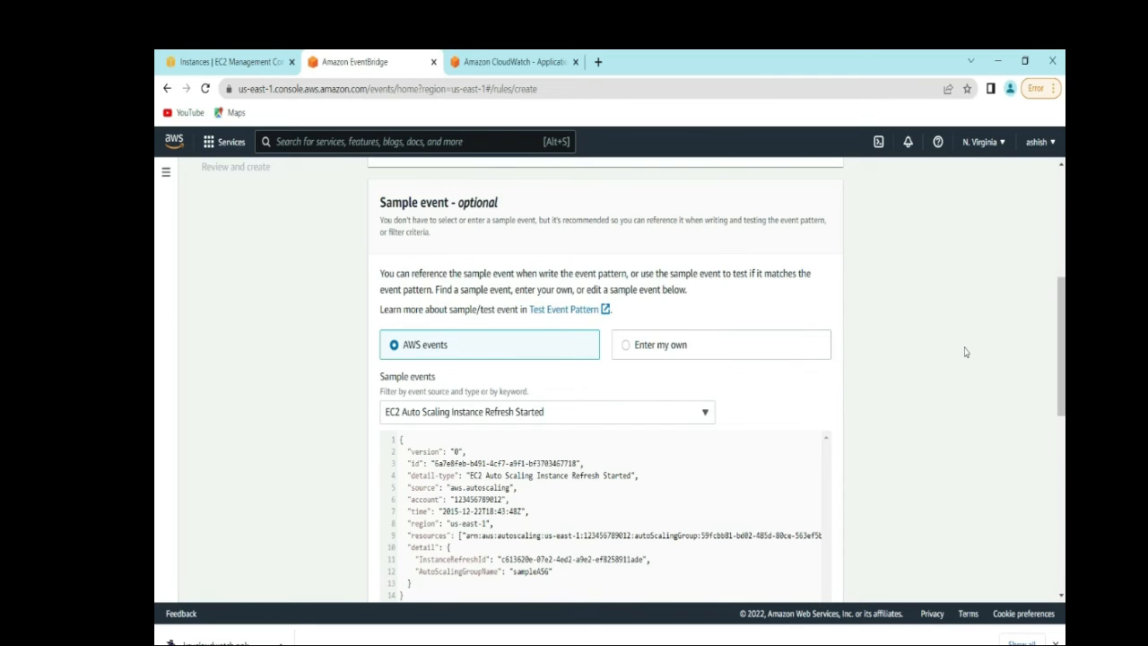
pyautogui.scroll(-6, 154, 316)
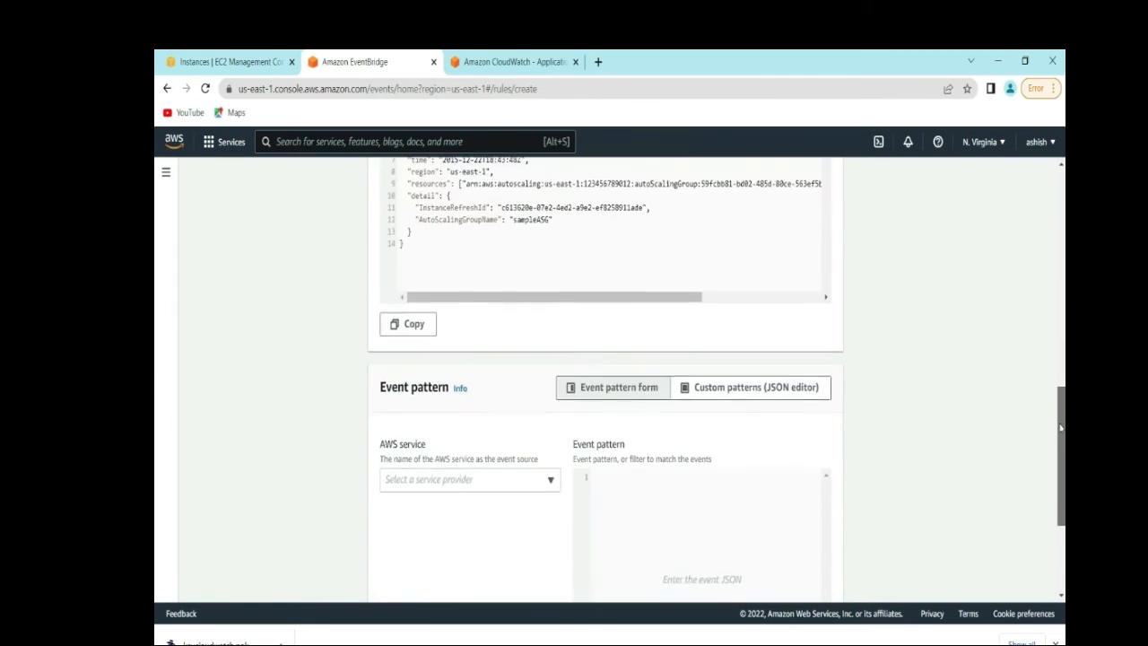
pyautogui.moveTo(1060, 478); pyautogui.dragTo(1060, 492)
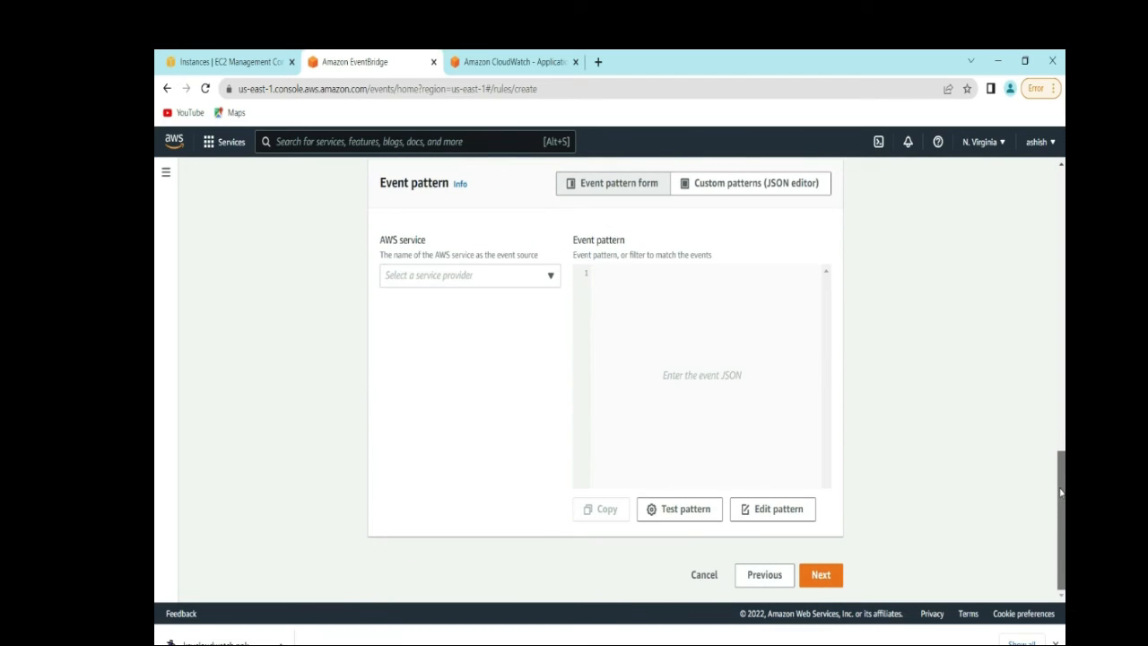
# - Set the event pattern to EC2 service with event type EC2 Instance State-change Notification
pyautogui.click(553, 285)
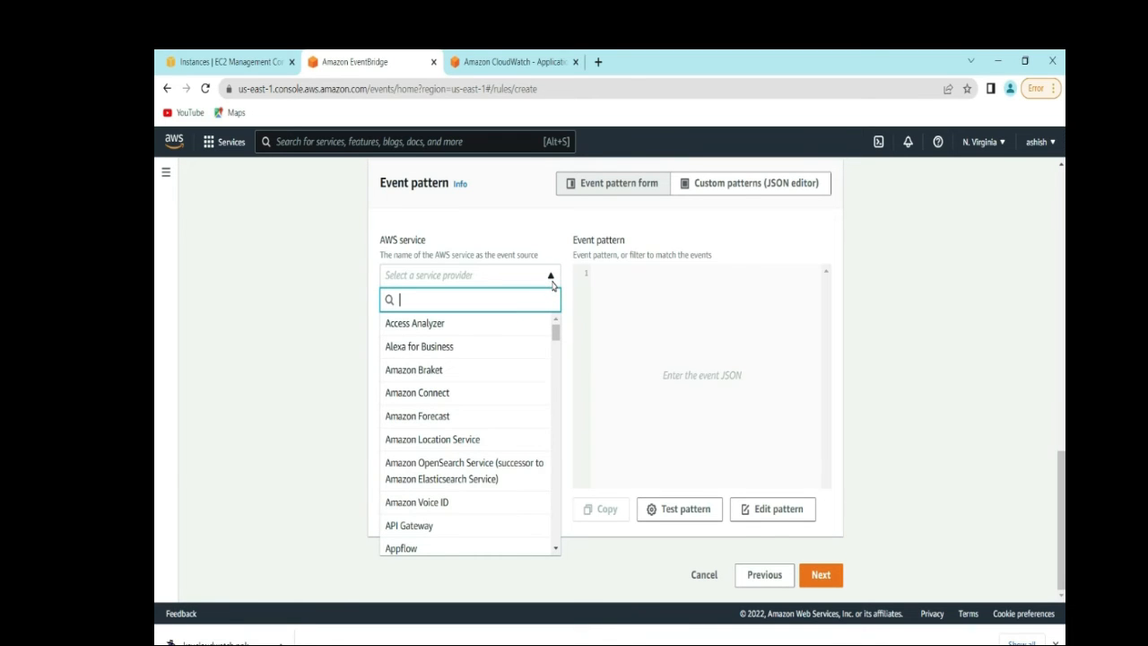
pyautogui.click(557, 336)
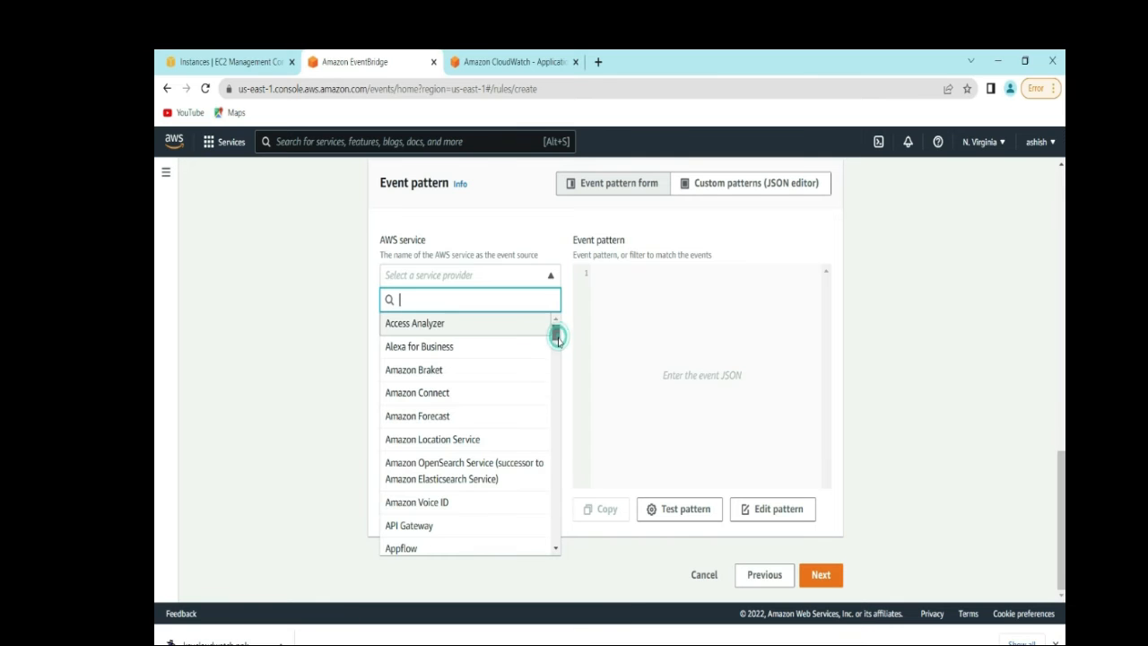
pyautogui.moveTo(557, 336); pyautogui.dragTo(557, 388)
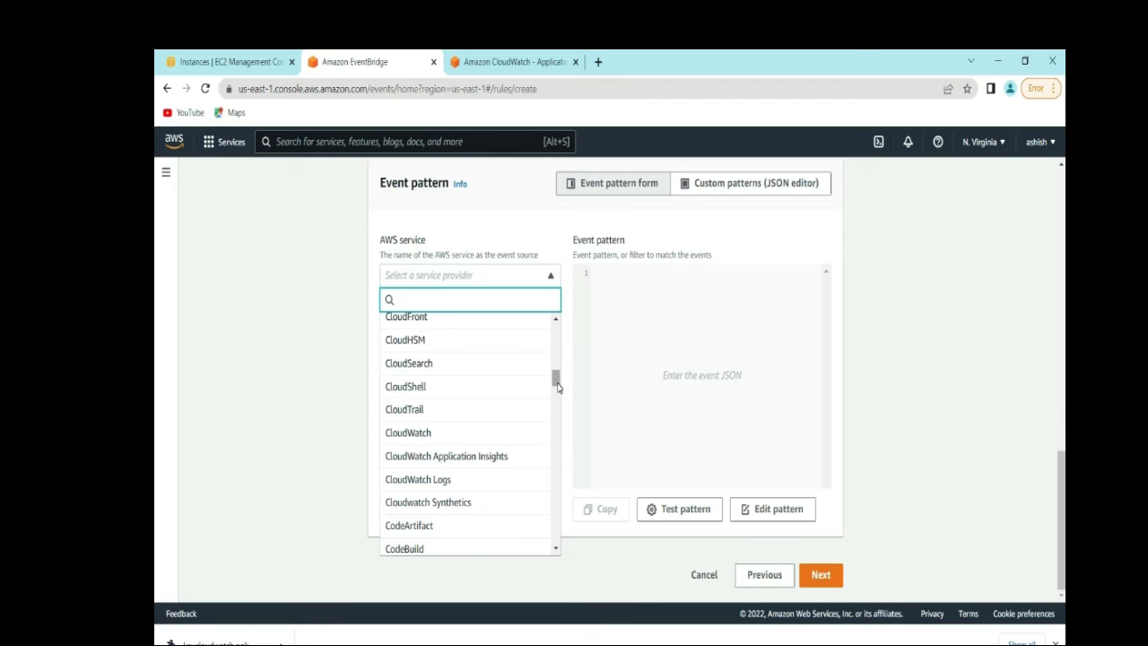
pyautogui.moveTo(557, 386); pyautogui.dragTo(556, 413)
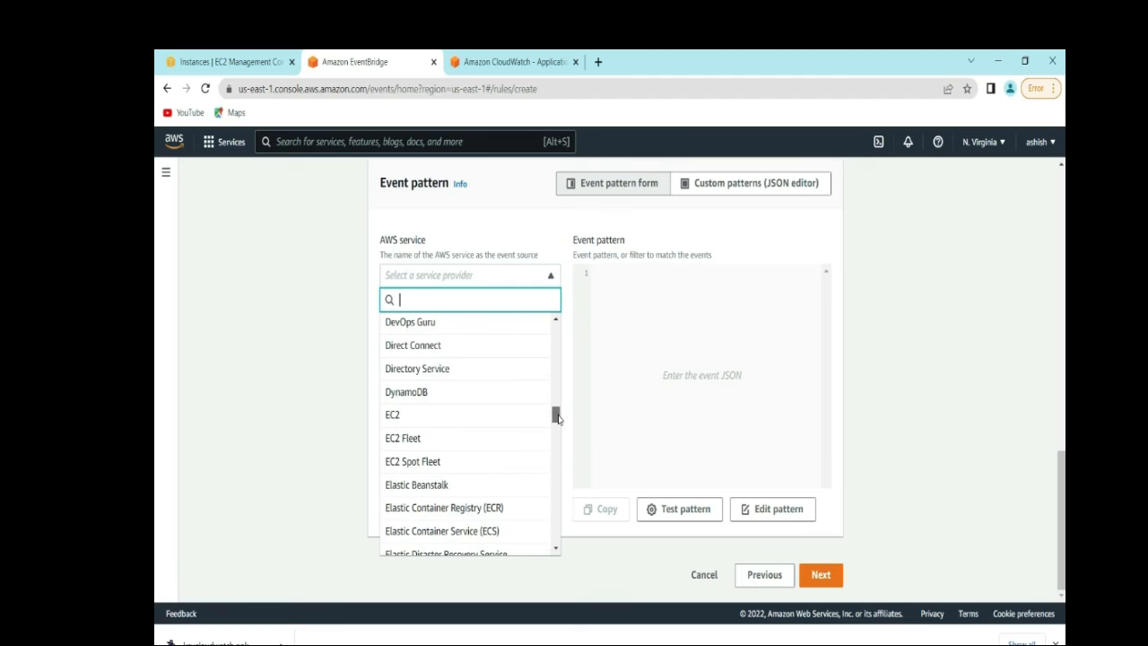
pyautogui.click(468, 419)
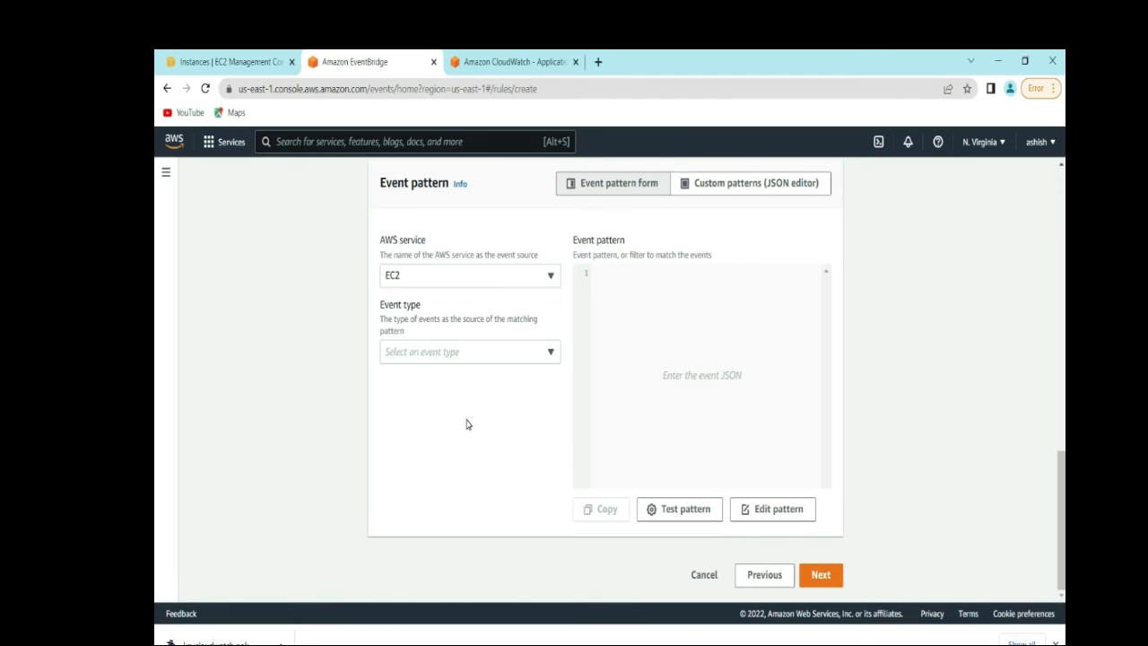
pyautogui.click(544, 354)
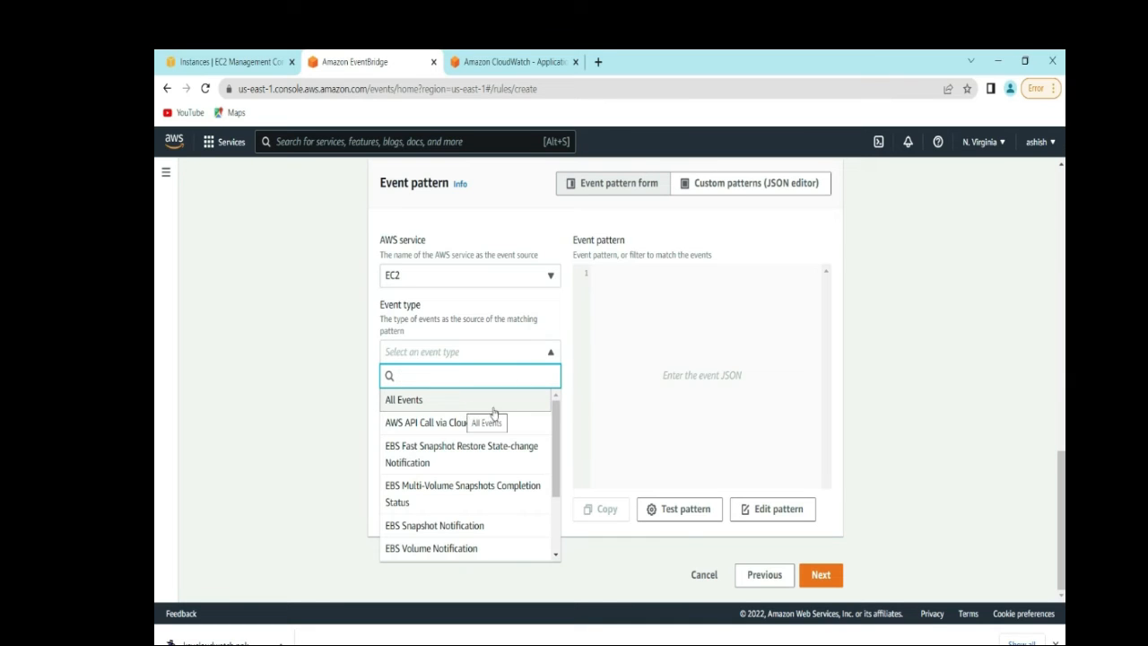
pyautogui.scroll(-2, 553, 448)
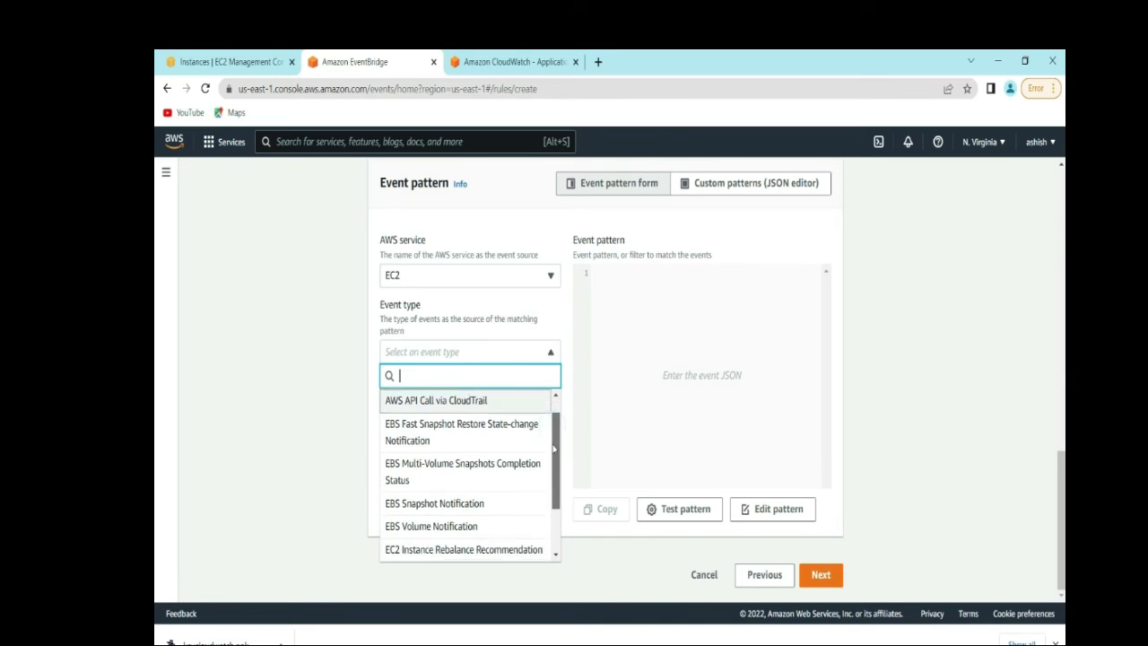
pyautogui.scroll(-4, 554, 448)
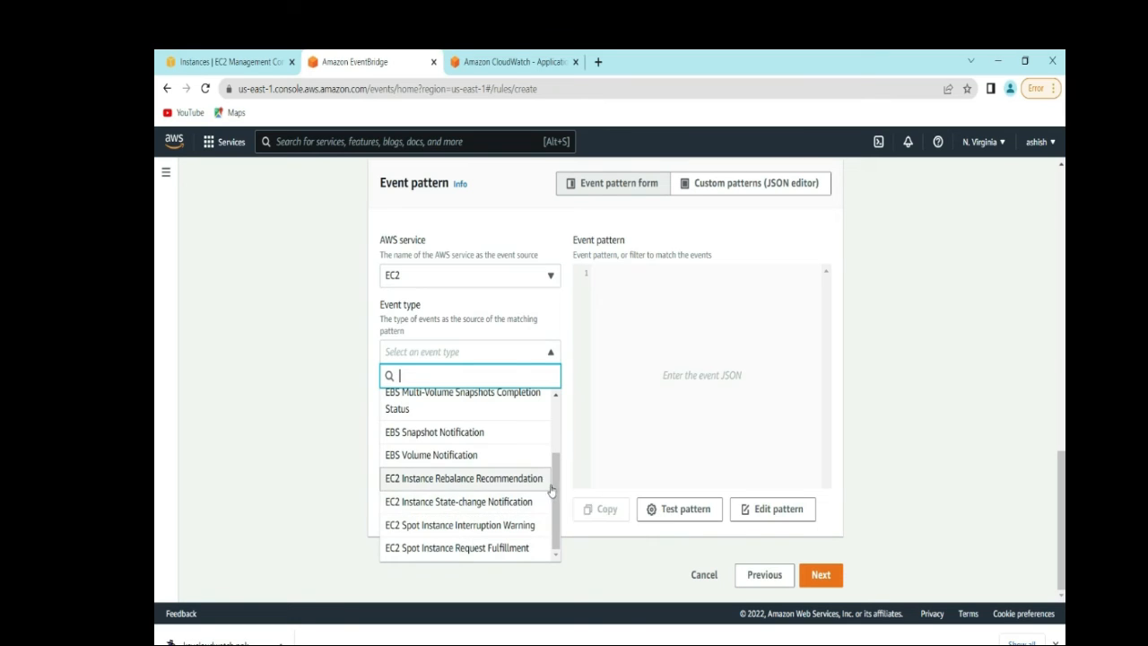
pyautogui.scroll(1, 557, 455)
pyautogui.scroll(3, 557, 454)
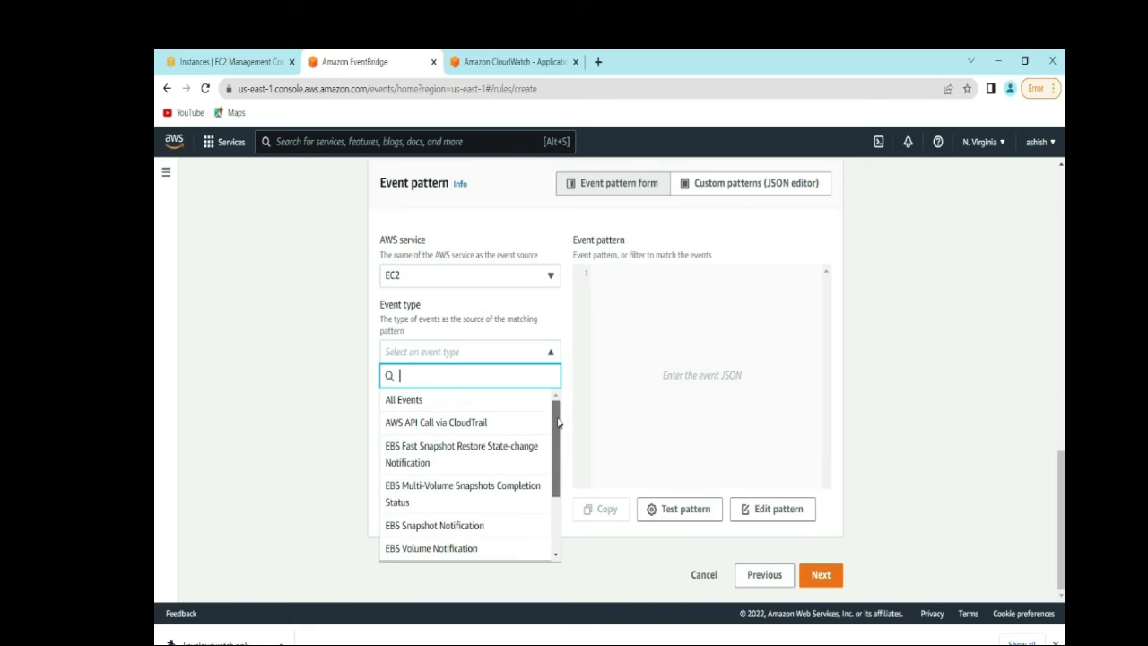
pyautogui.scroll(-4, 556, 466)
pyautogui.scroll(-1, 556, 471)
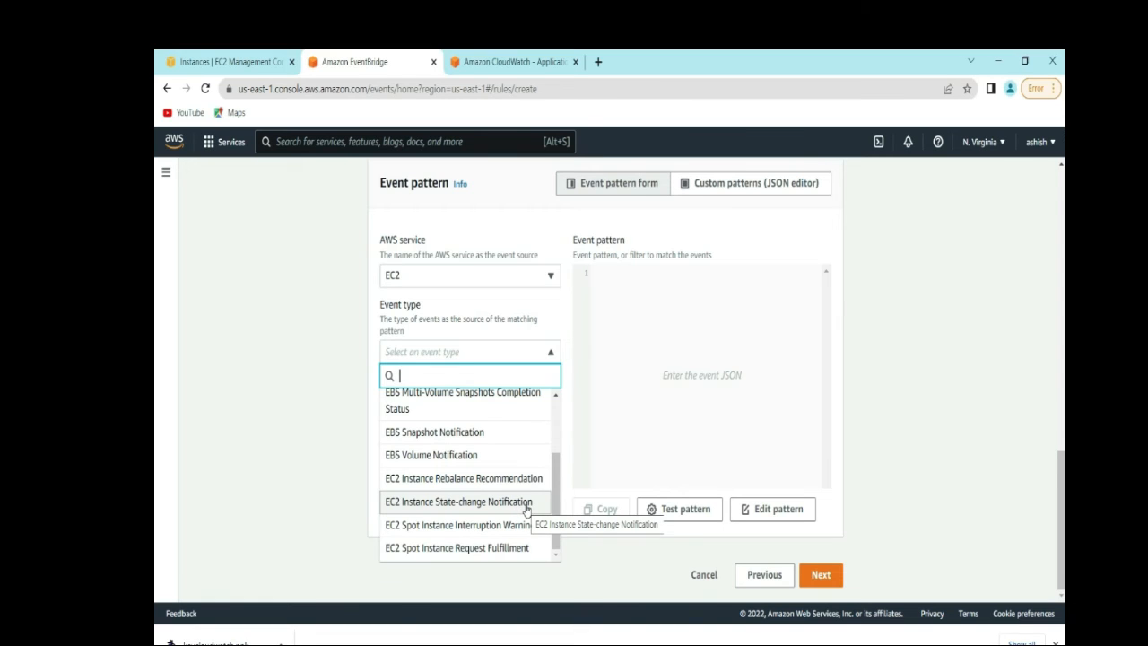
pyautogui.click(527, 510)
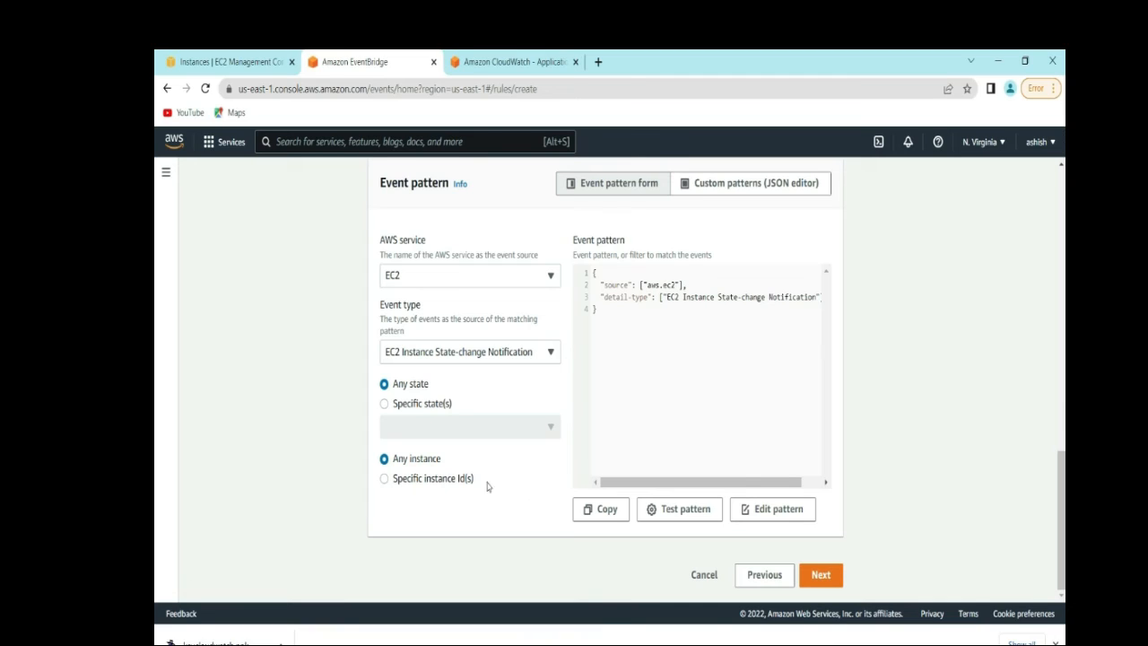
# - Restrict the pattern to the specific state running only and continue to targets
pyautogui.click(384, 404)
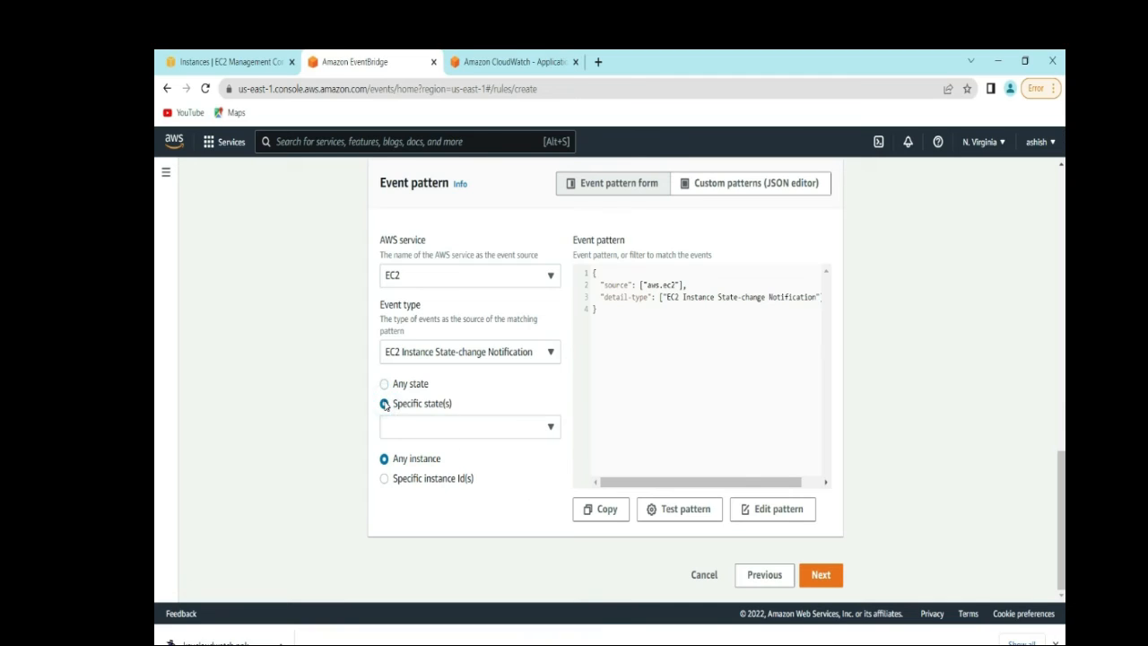
pyautogui.click(539, 431)
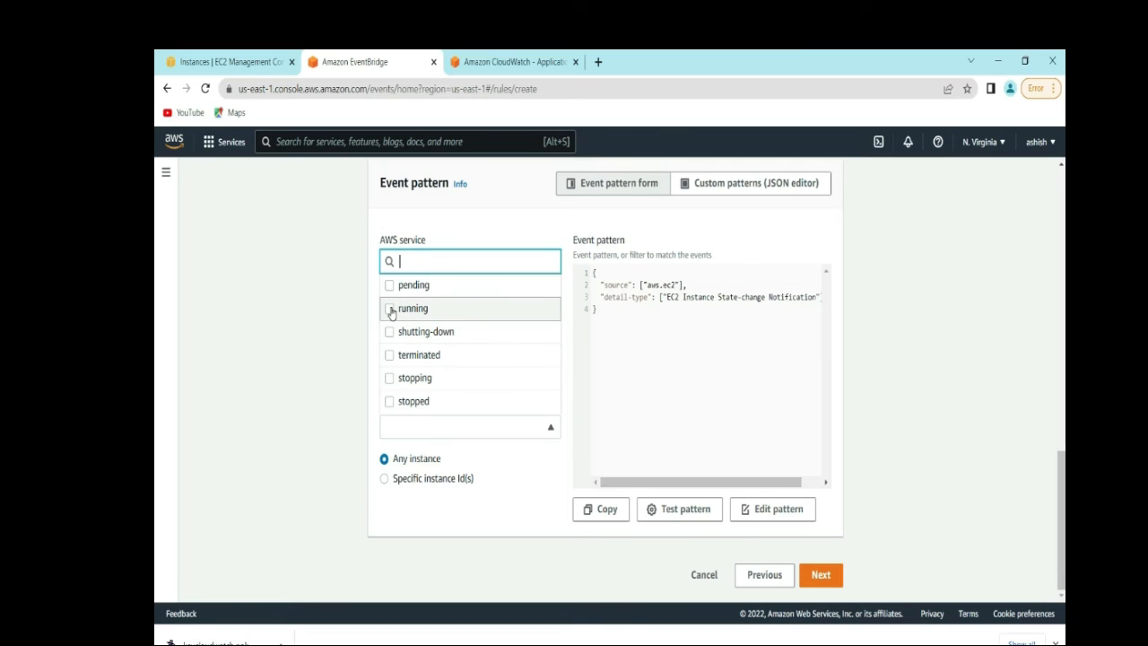
pyautogui.click(389, 379)
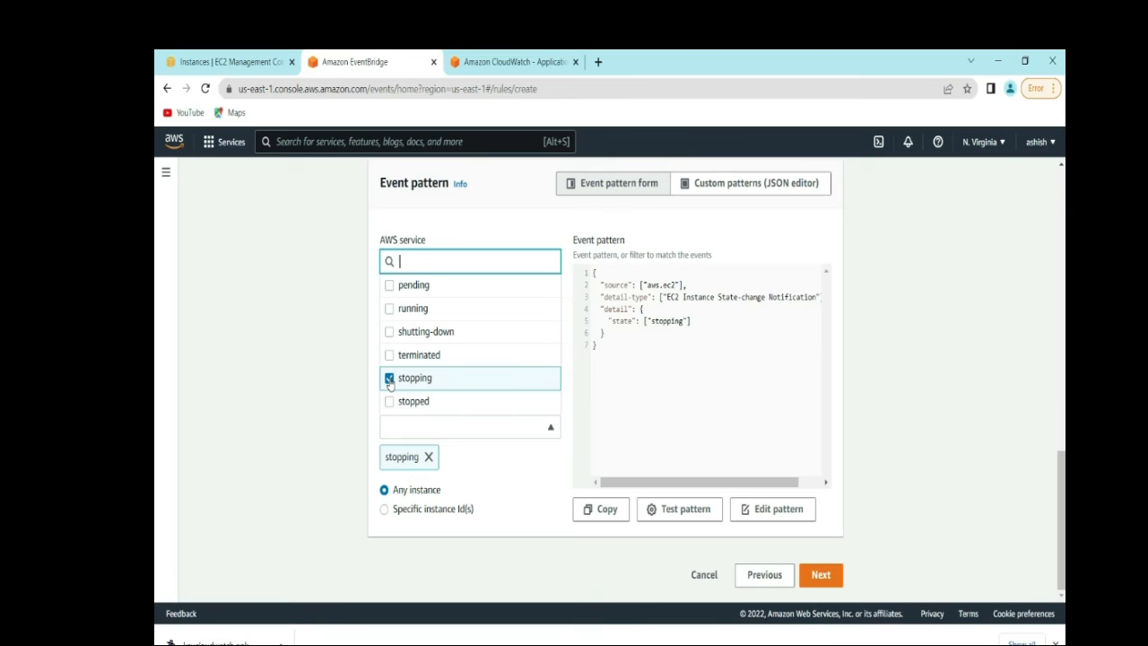
pyautogui.click(389, 310)
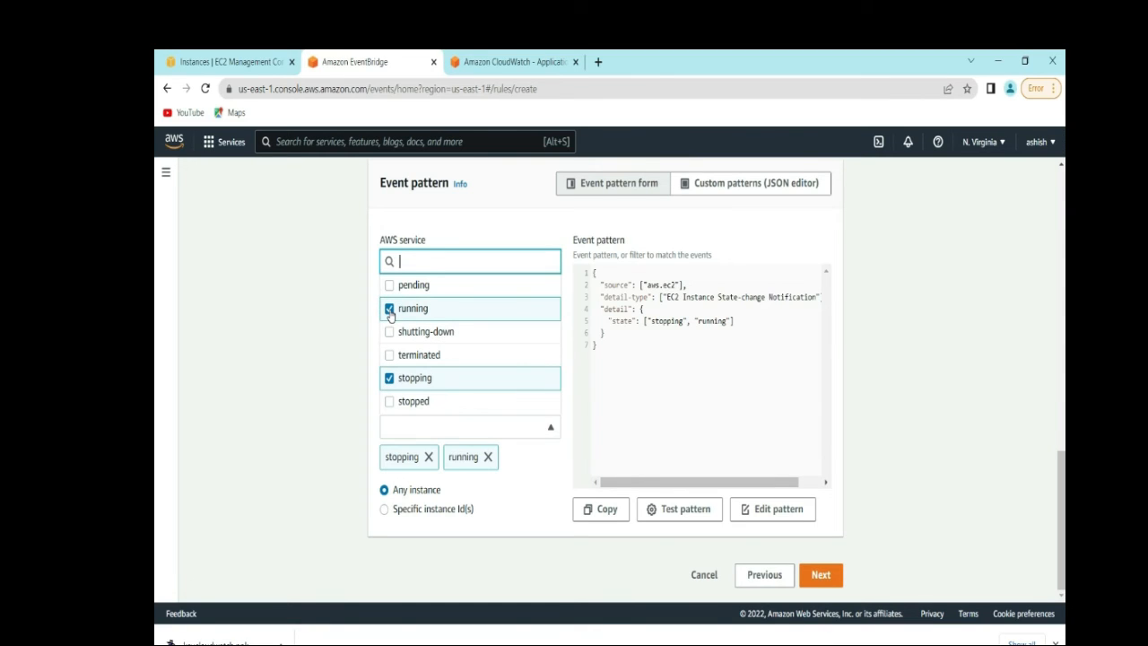
pyautogui.click(389, 379)
pyautogui.click(390, 379)
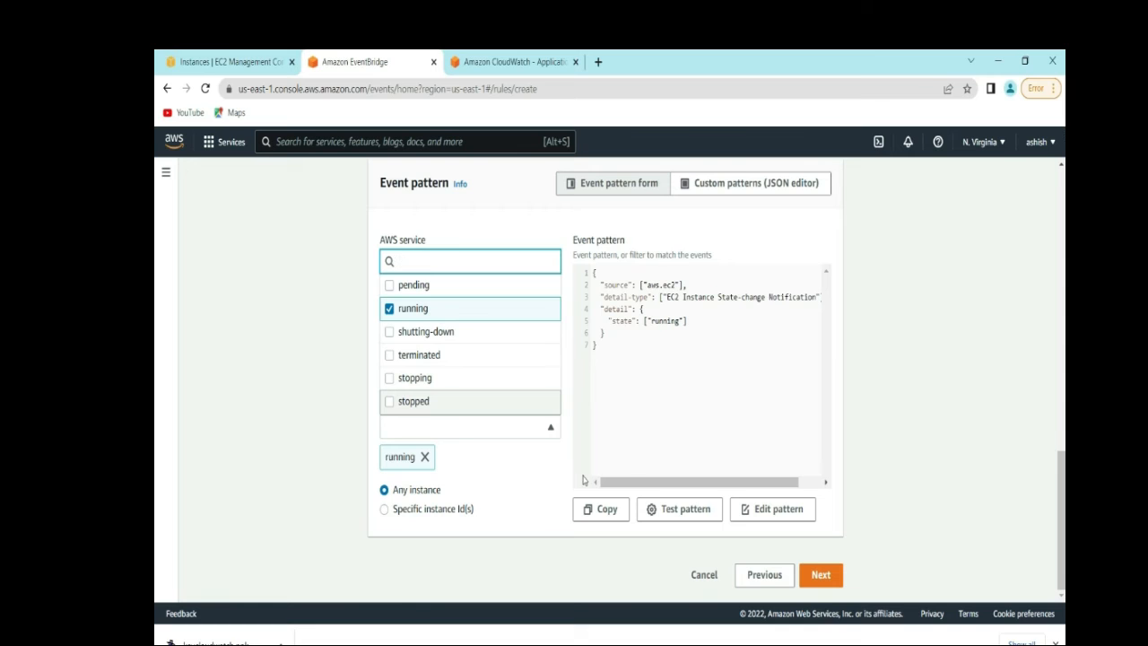
pyautogui.click(821, 576)
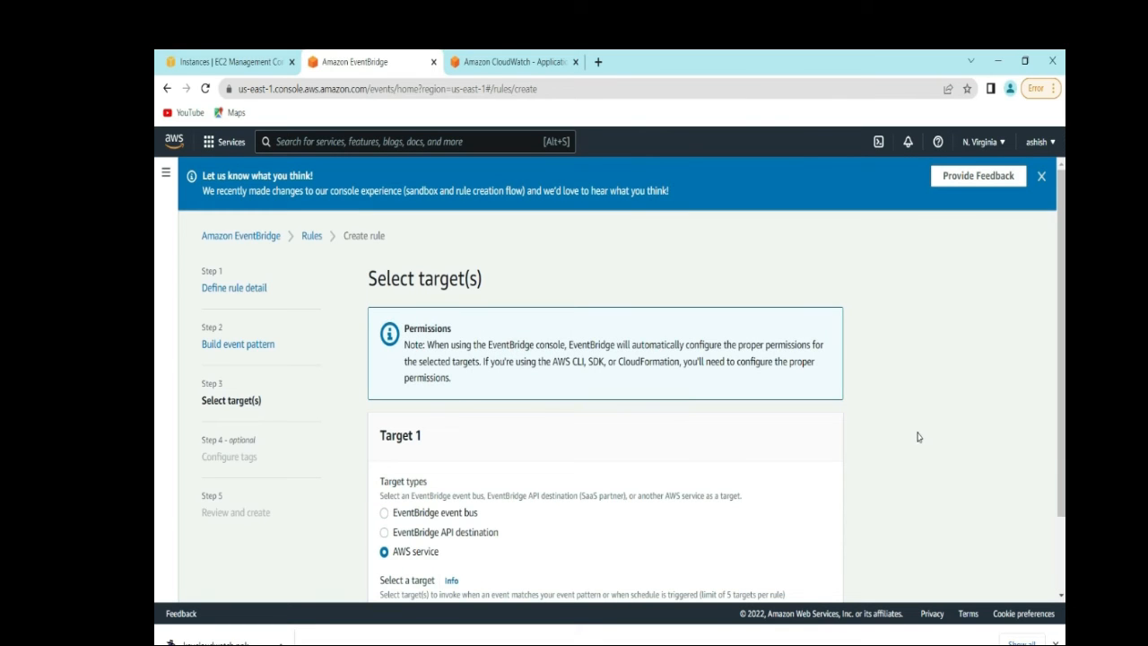
# - Make the SNS topic SNSCloudWatchDemo the rule's target and continue to tags
pyautogui.scroll(-2, 155, 328)
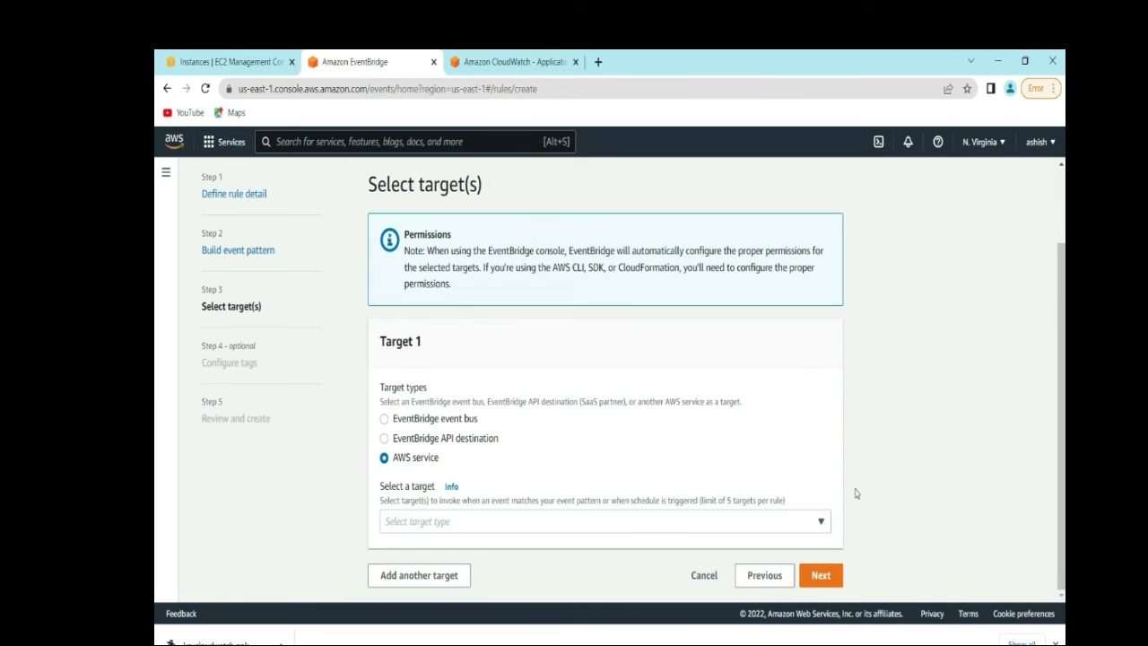
pyautogui.click(822, 523)
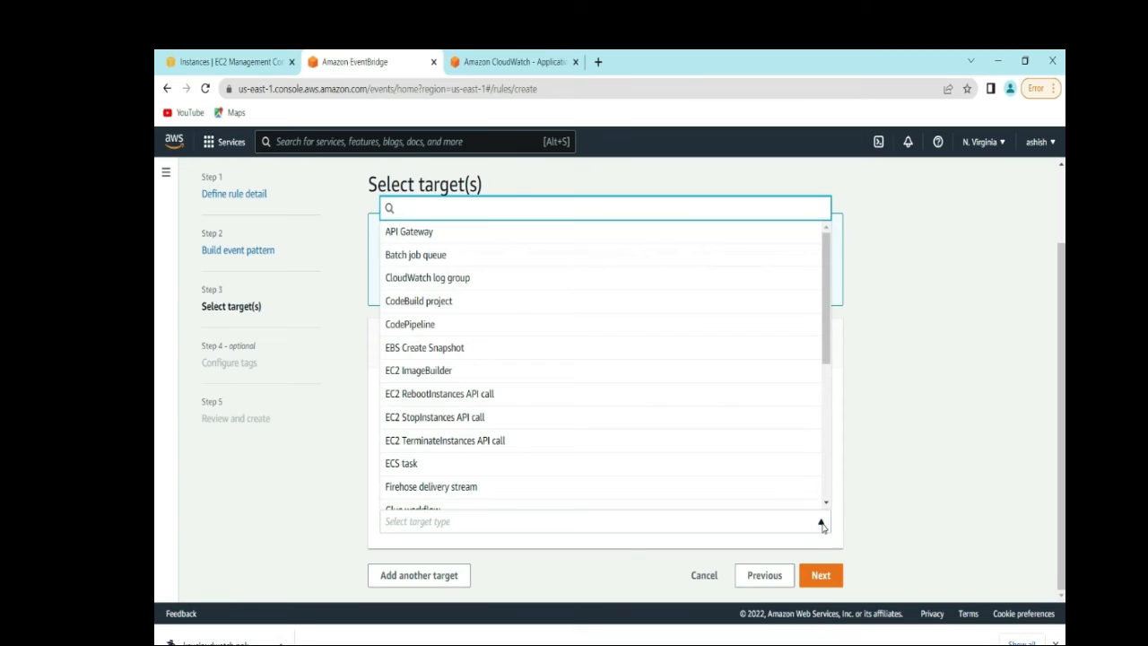
pyautogui.scroll(-5, 824, 344)
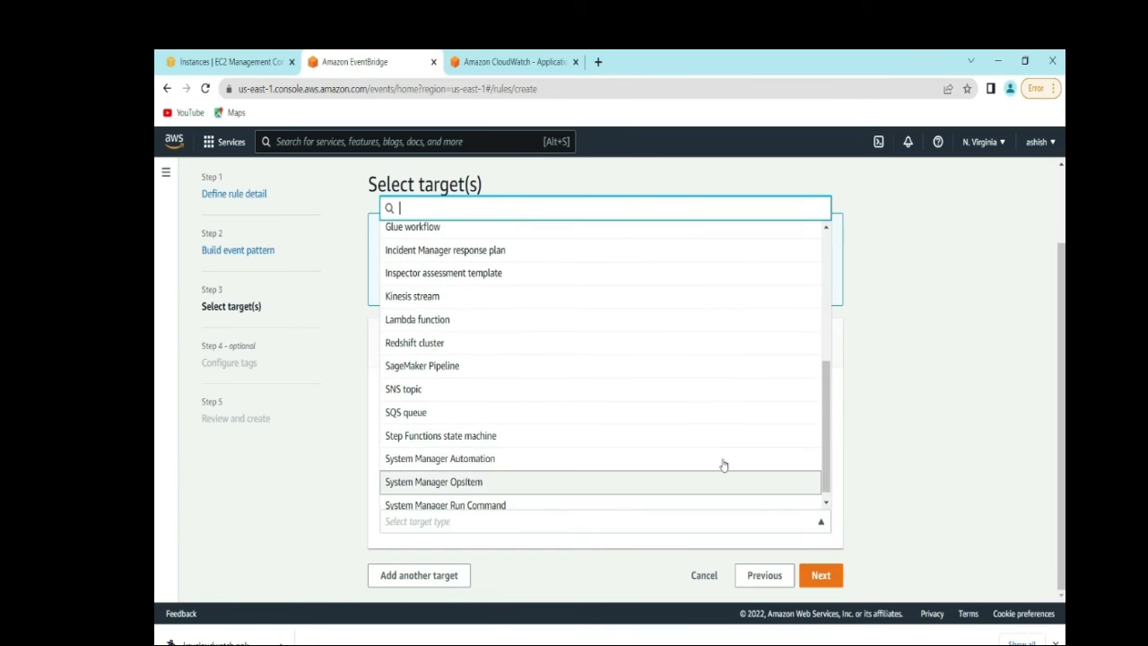
pyautogui.click(420, 388)
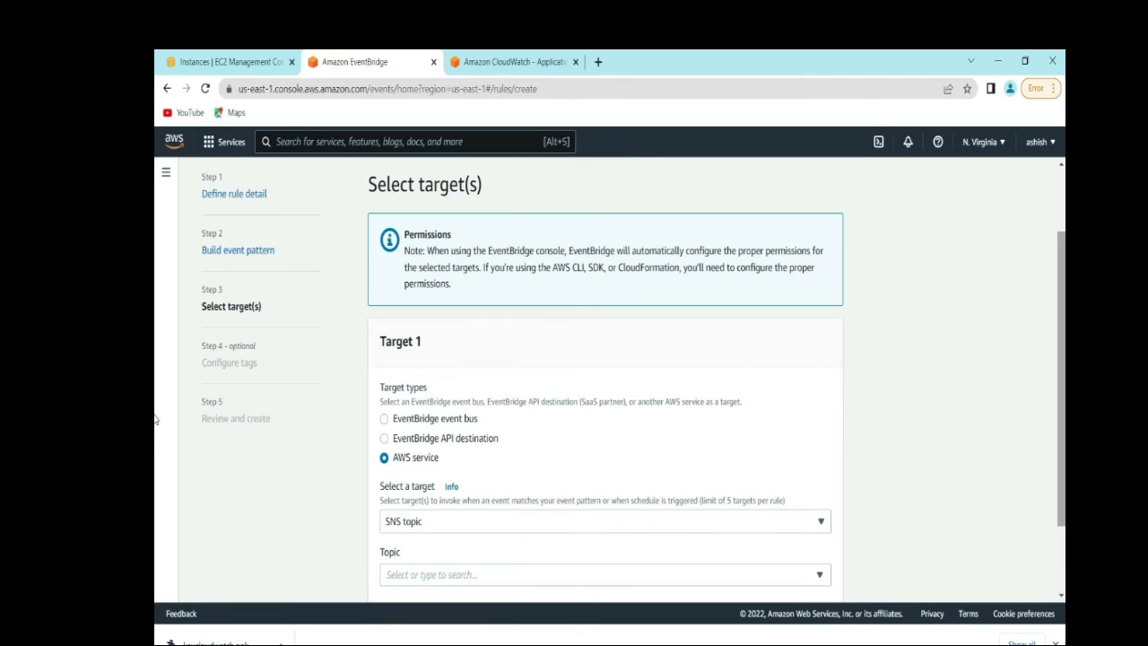
pyautogui.scroll(-2, 974, 449)
pyautogui.click(819, 492)
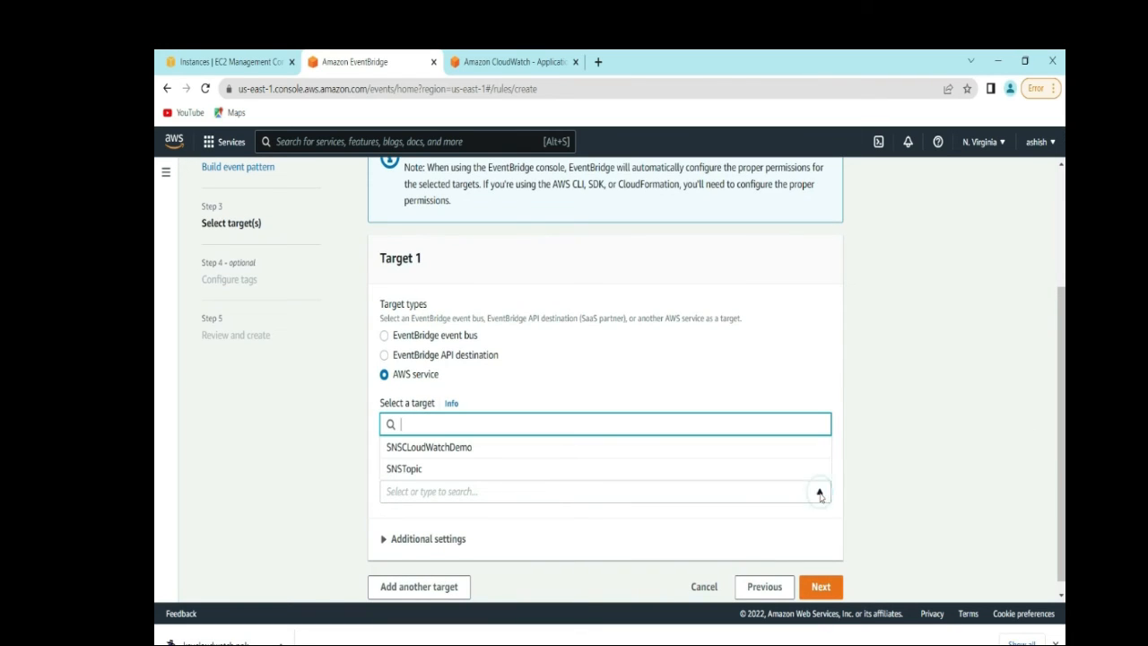
pyautogui.click(546, 456)
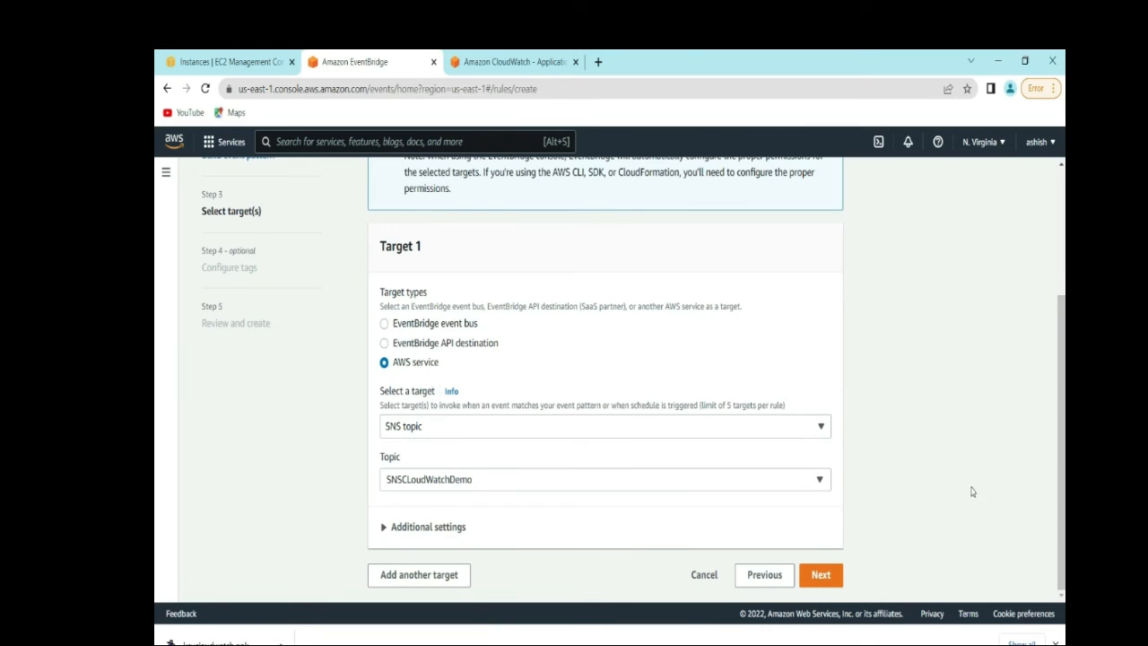
pyautogui.click(818, 581)
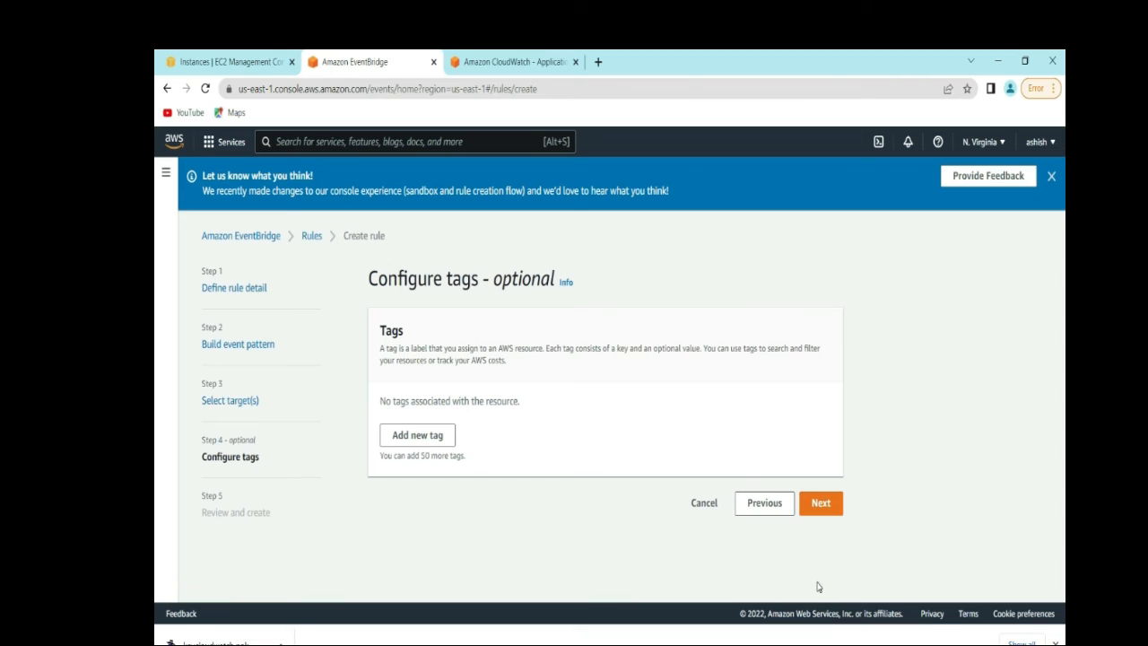
# - Skip tags and review RuleCLoudWatchEc2's running-state EC2 pattern and SNS target
pyautogui.click(823, 506)
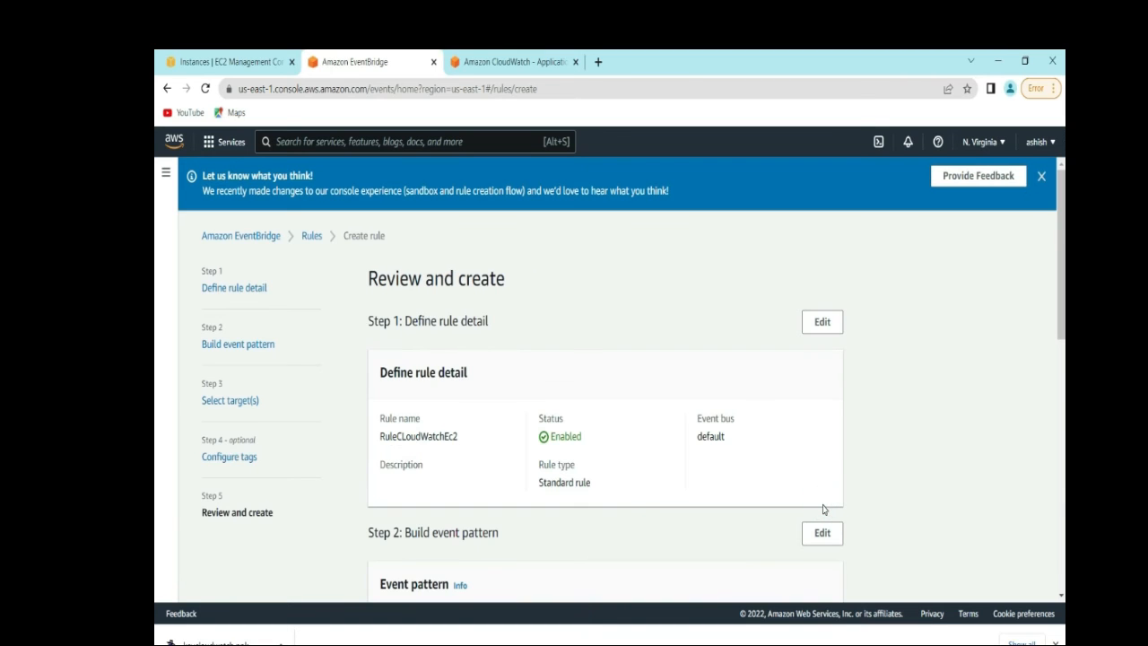
pyautogui.scroll(-1, 1063, 313)
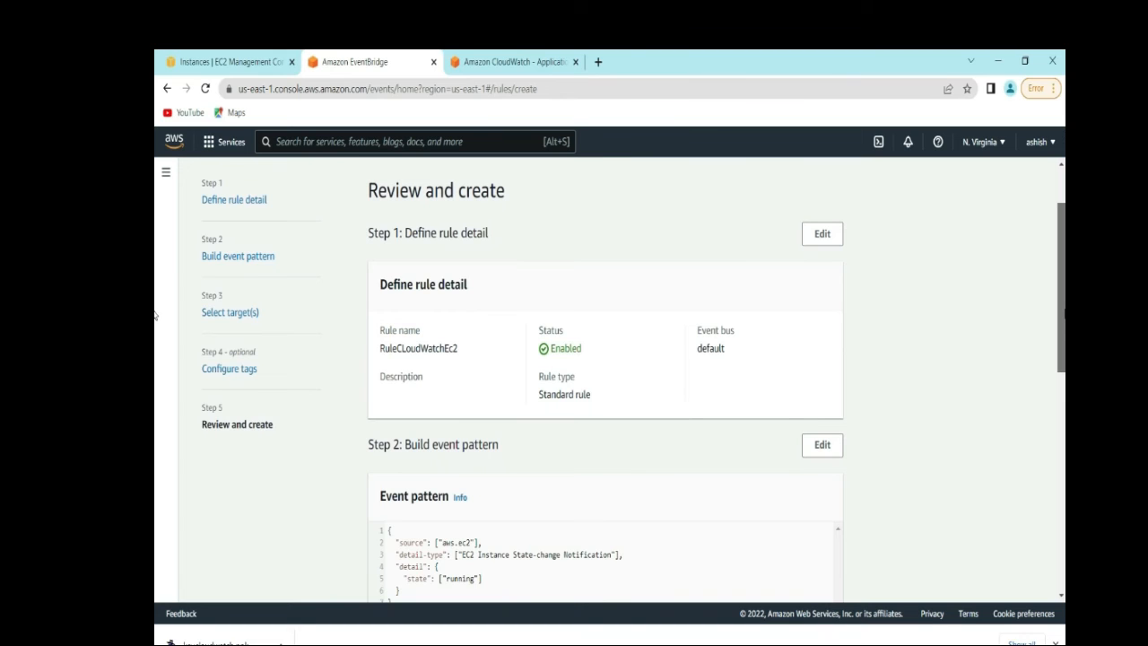
pyautogui.scroll(-3, 155, 314)
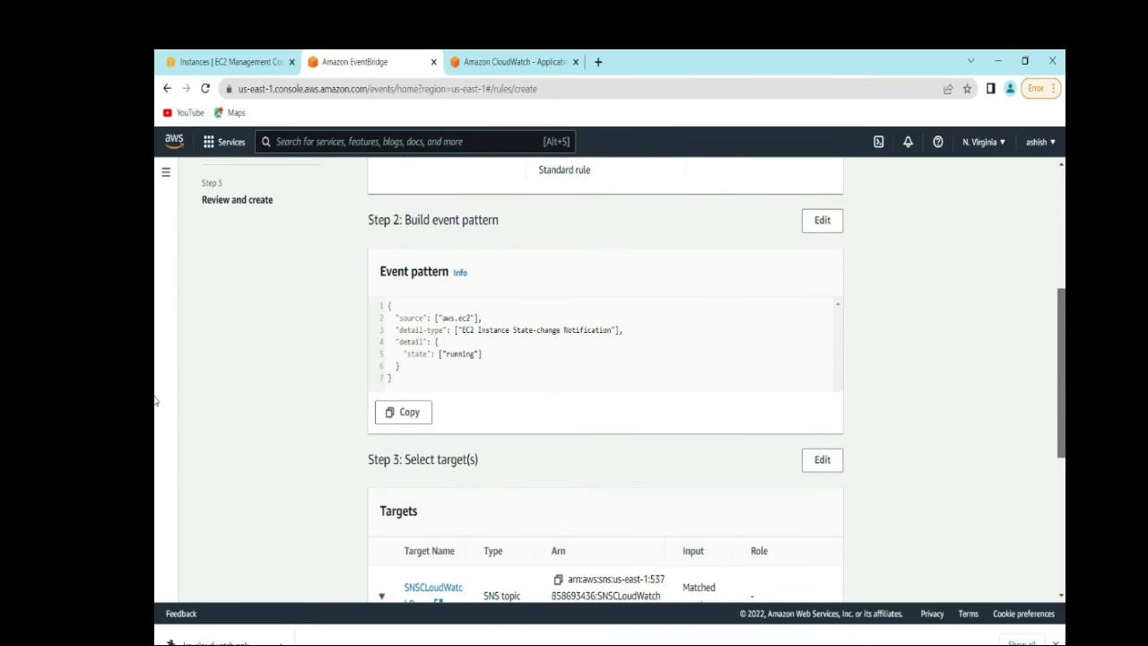
pyautogui.scroll(-2, 155, 422)
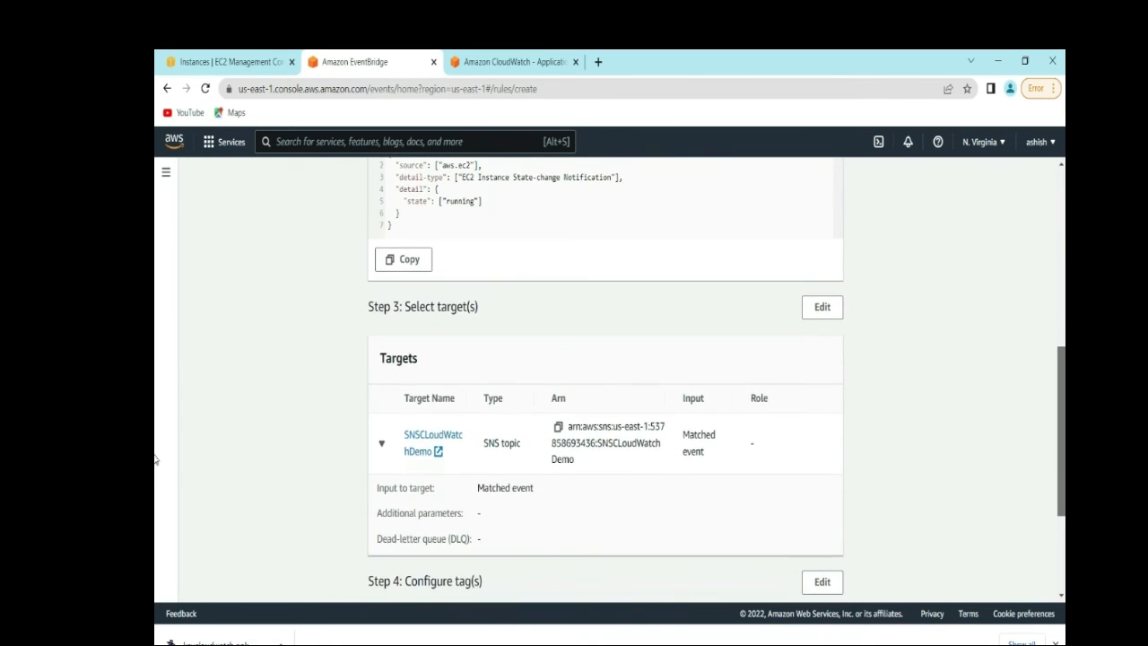
pyautogui.scroll(-2, 155, 484)
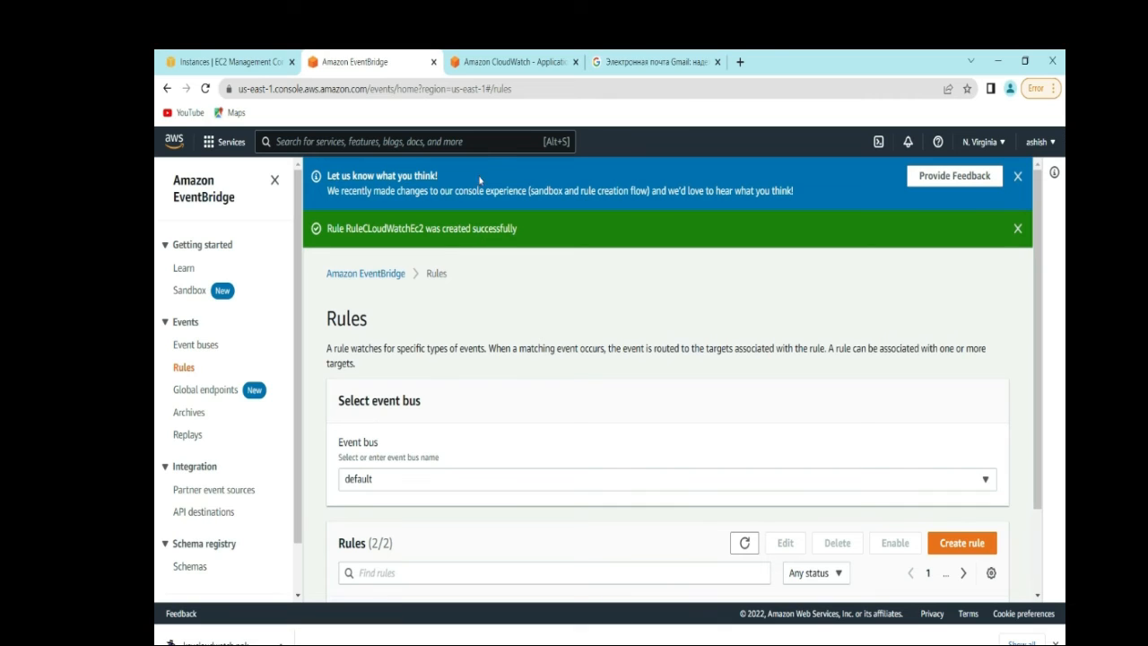
# - Start the stopped EC2CloudWatchDemo instance from the EC2 Instances list
pyautogui.click(222, 55)
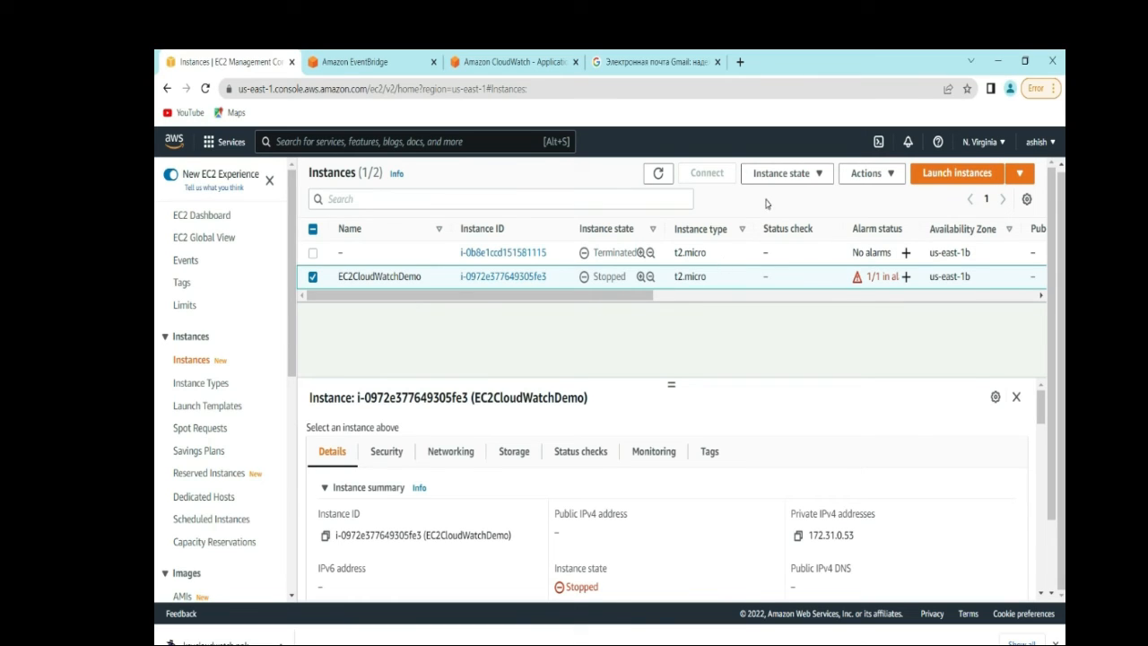
pyautogui.click(819, 174)
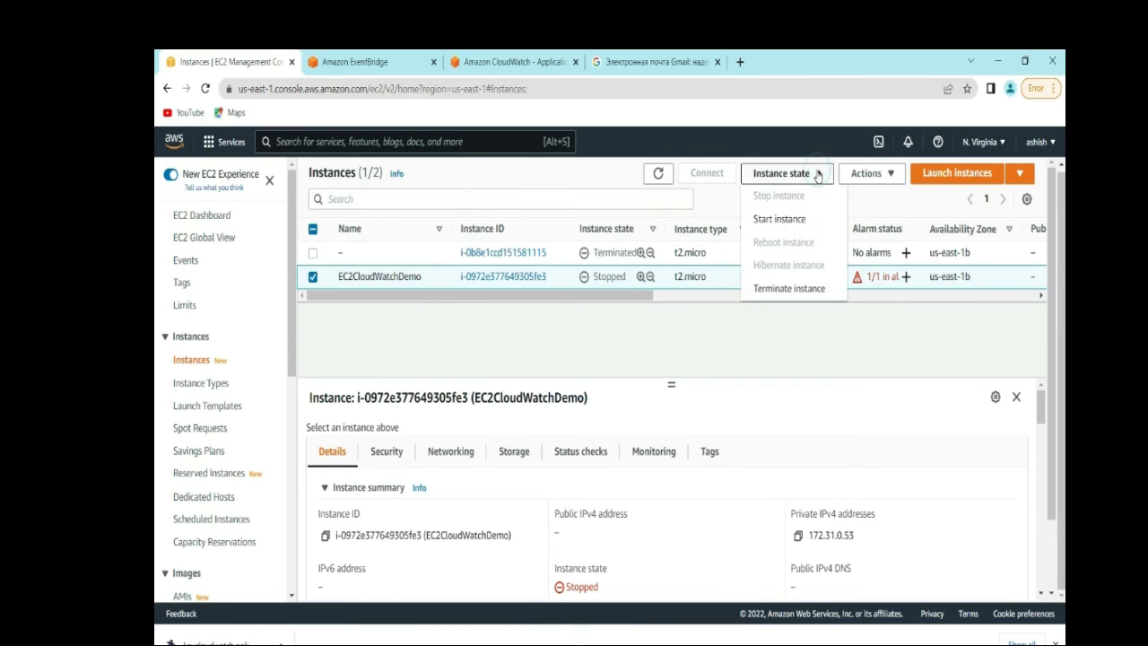
pyautogui.click(777, 219)
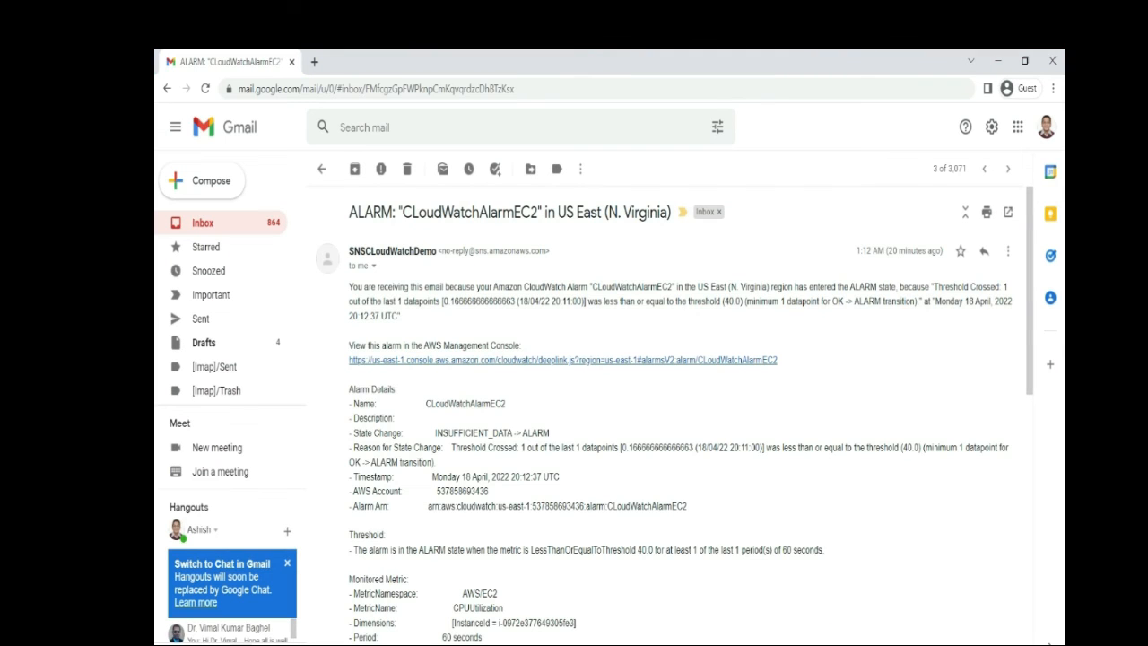
# - Refresh the instance list, then read the Gmail AWS Notification Message thread reporting state running
pyautogui.moveTo(716, 642)
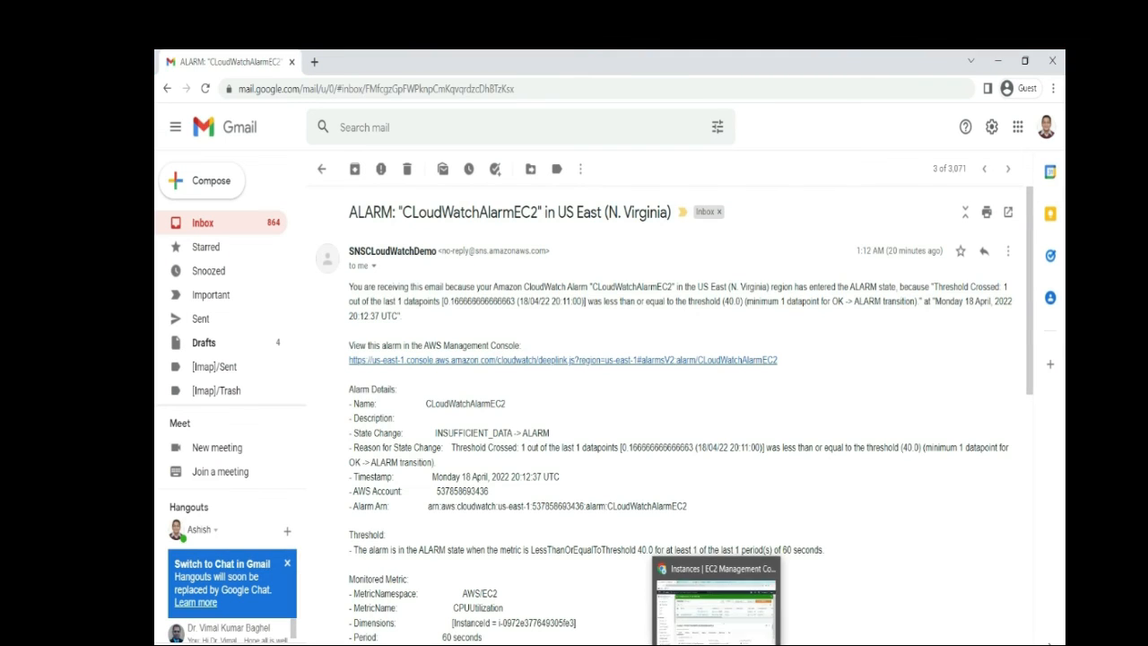
pyautogui.click(716, 603)
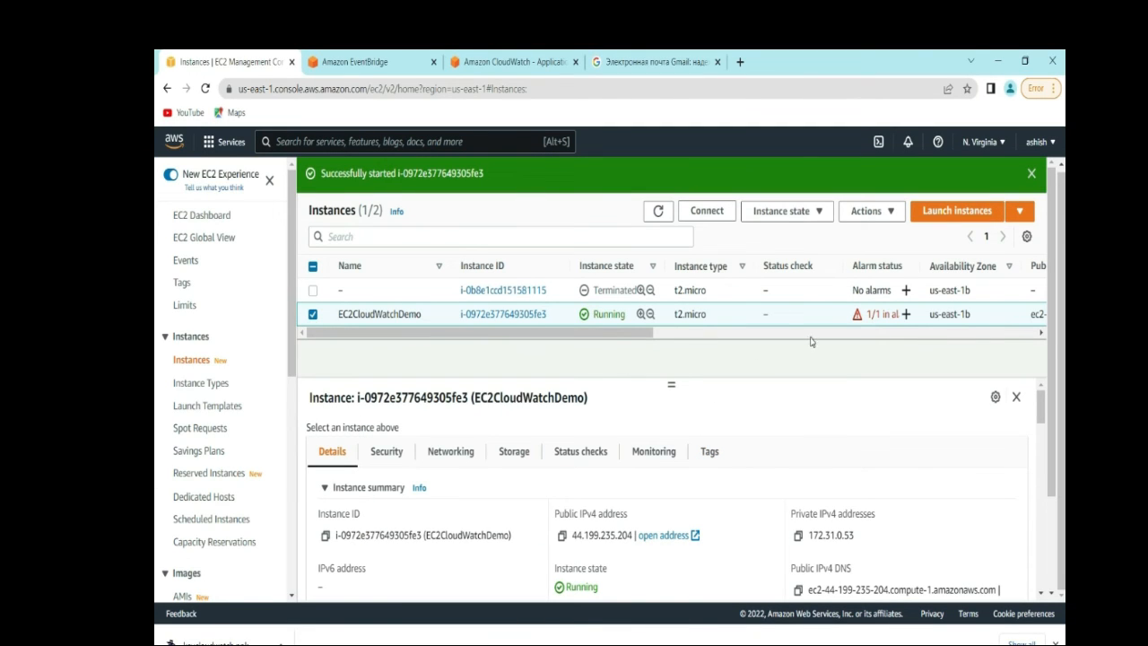
pyautogui.click(659, 212)
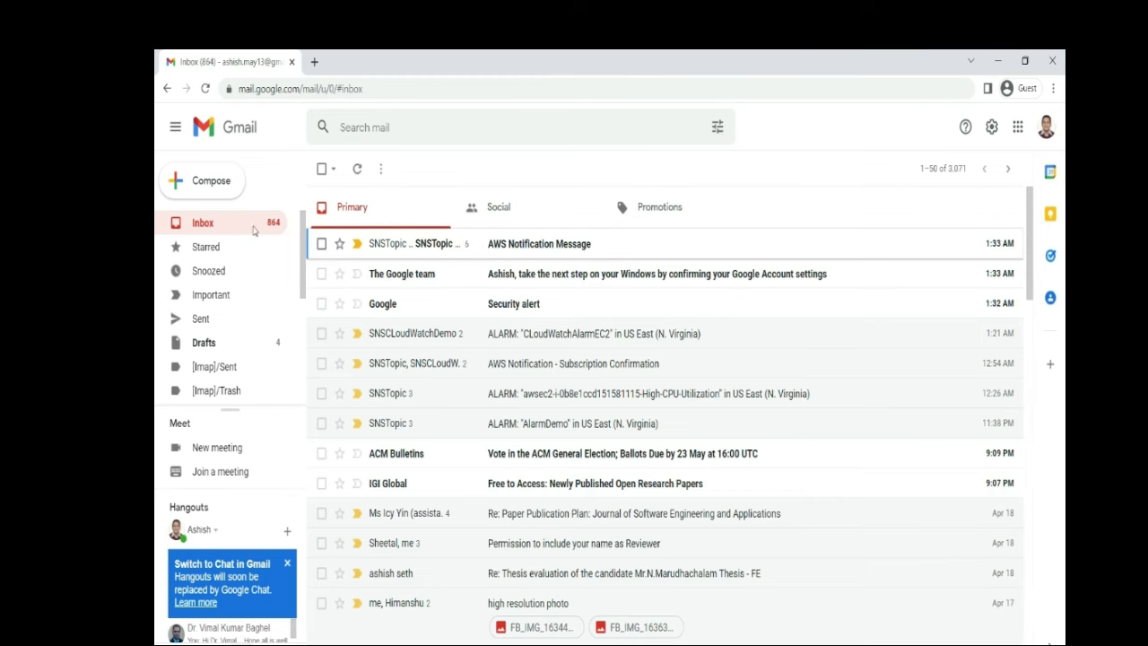
pyautogui.click(548, 249)
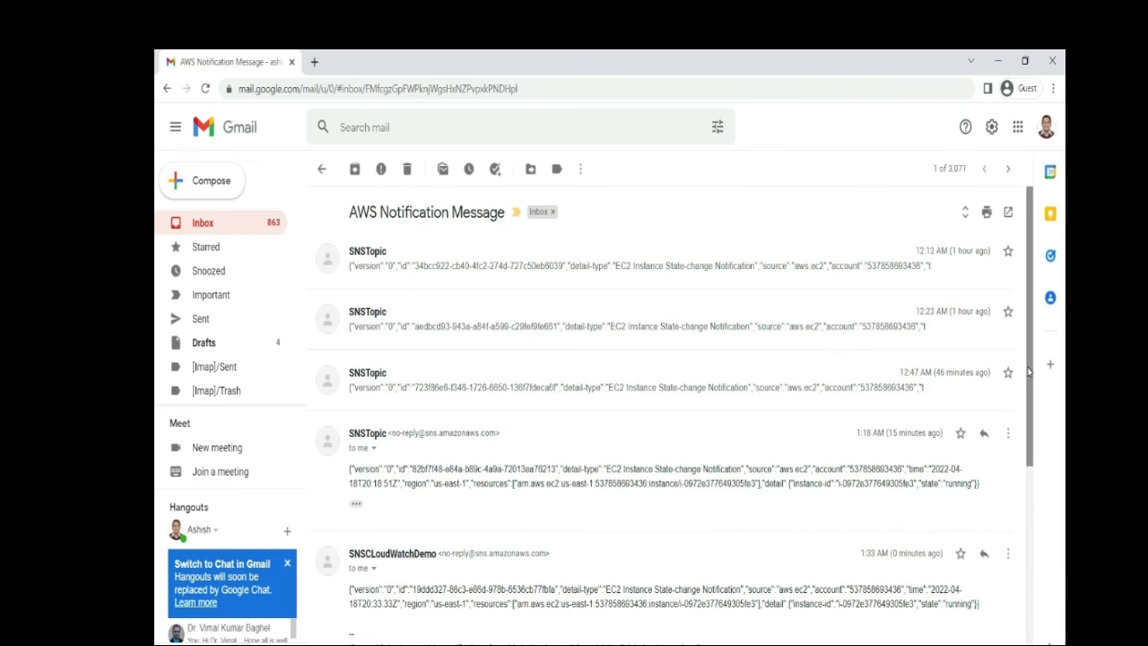
pyautogui.moveTo(1029, 381); pyautogui.dragTo(1031, 525)
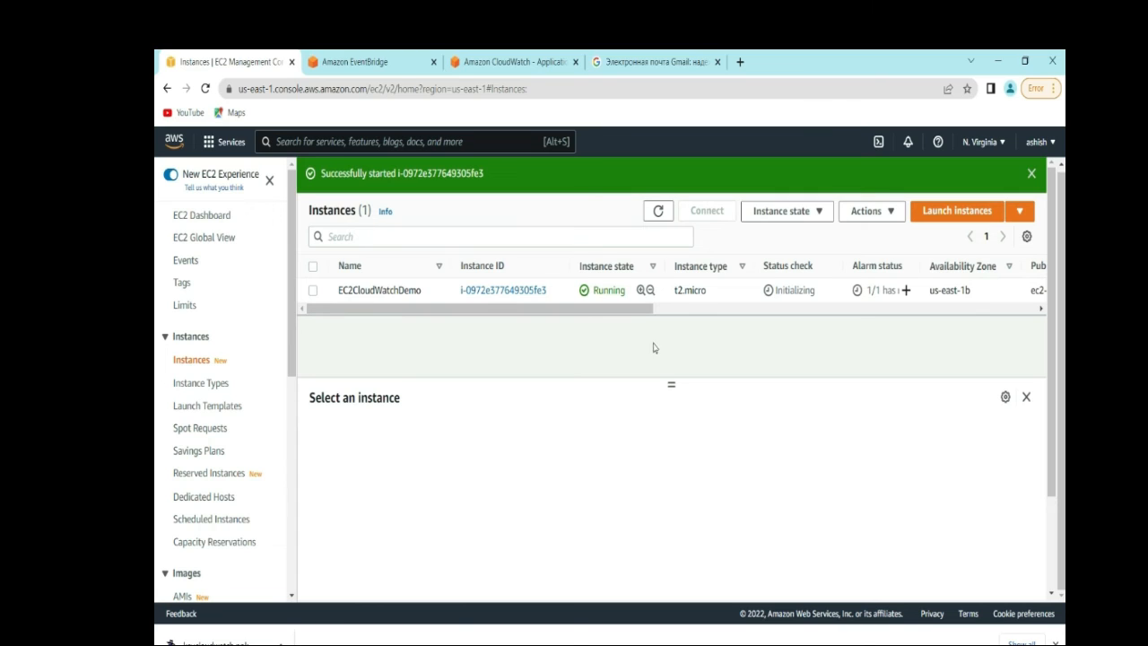
# - Refresh the instances, check EventBridge rules, and copy EC2CloudWatchDemo's public IPv4 44.199.235.204
pyautogui.click(658, 214)
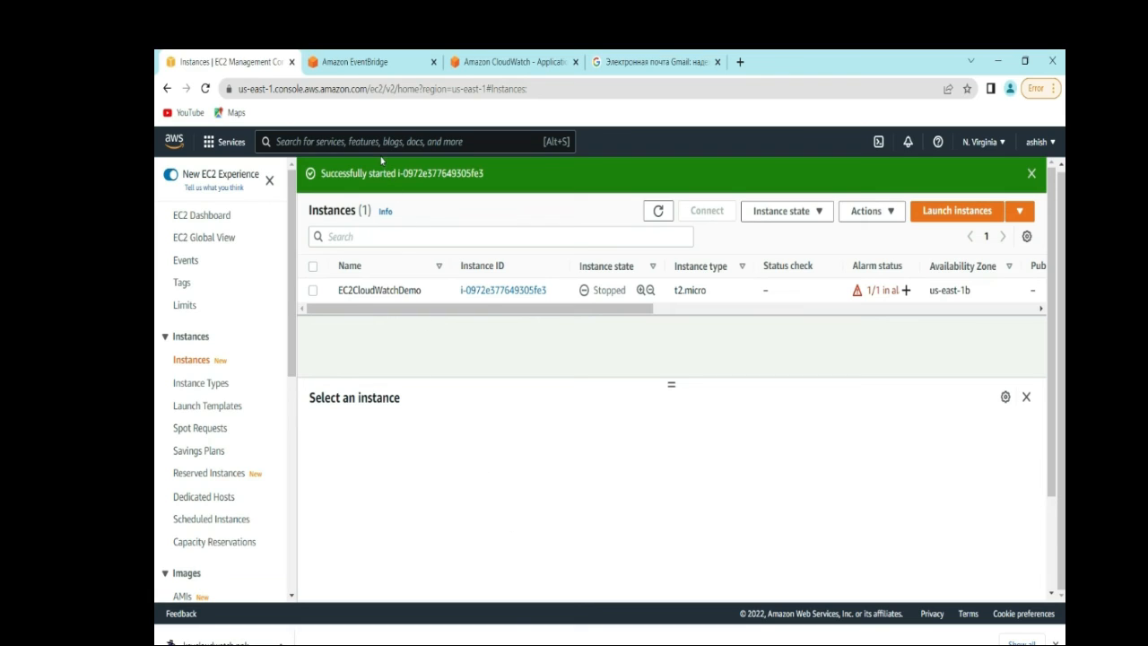
pyautogui.click(353, 60)
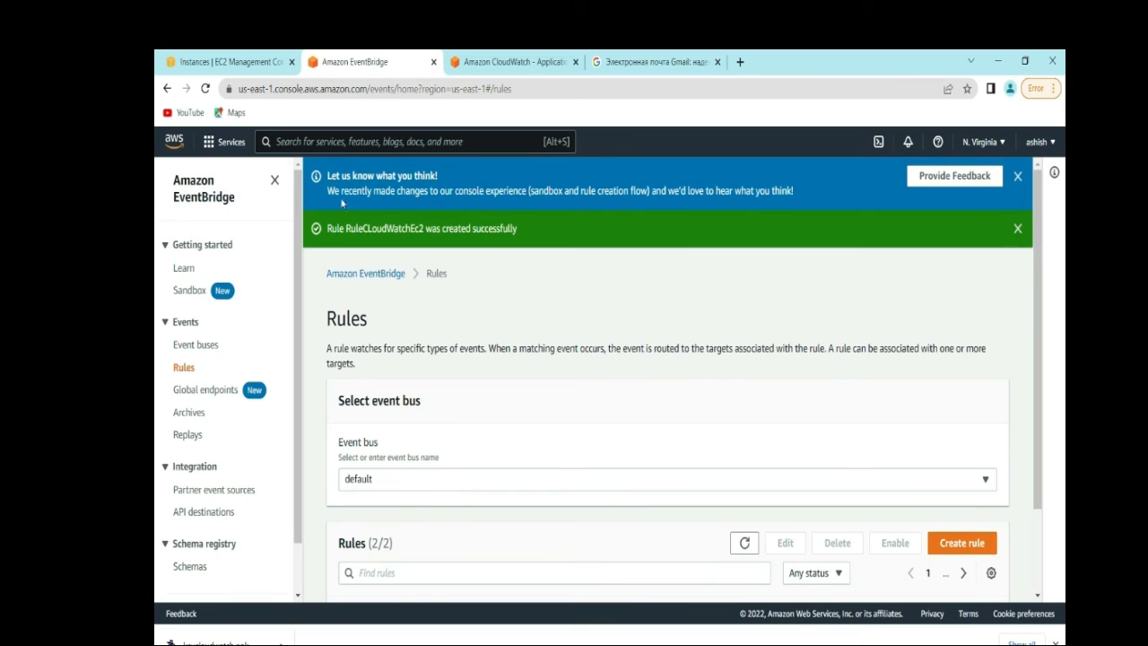
pyautogui.click(213, 61)
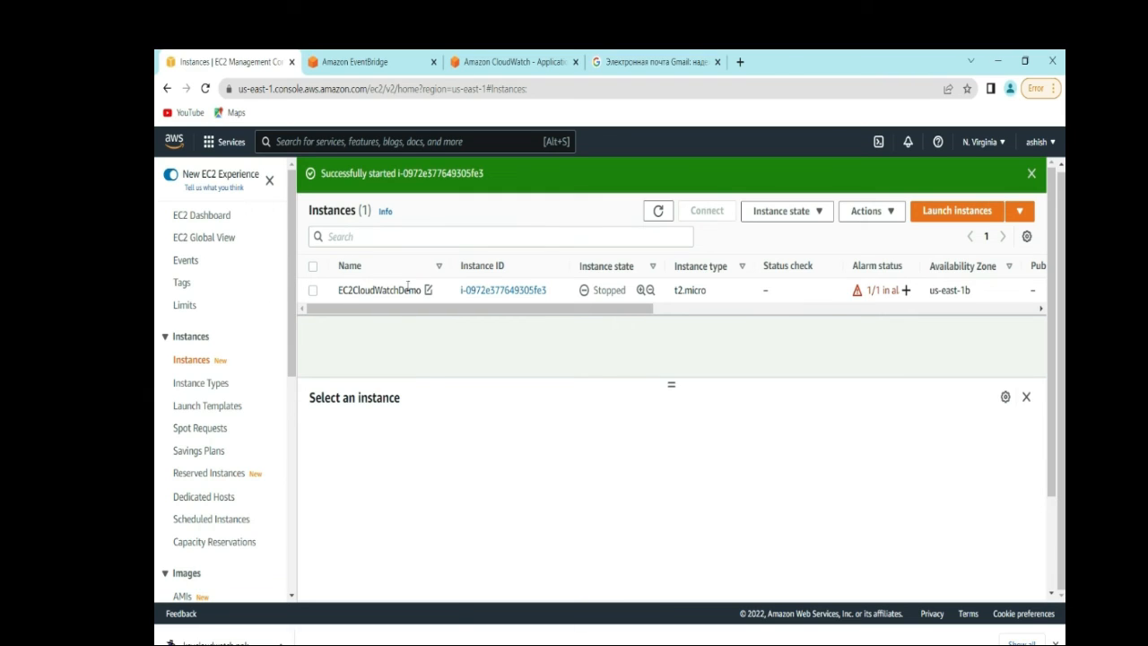
pyautogui.click(493, 293)
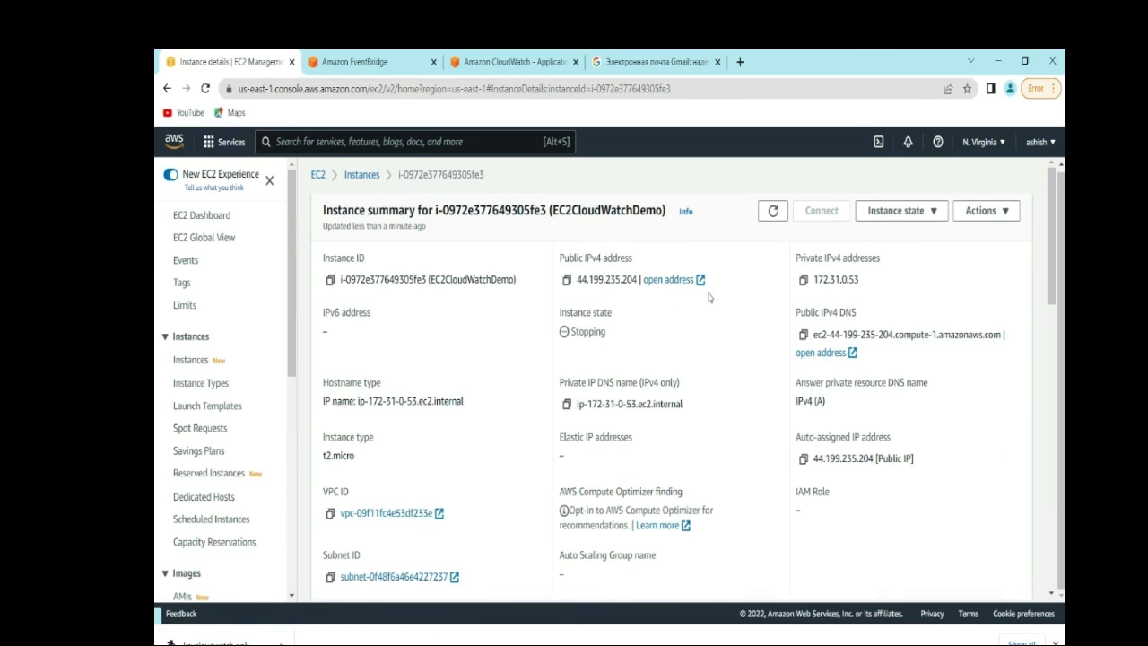
pyautogui.click(566, 280)
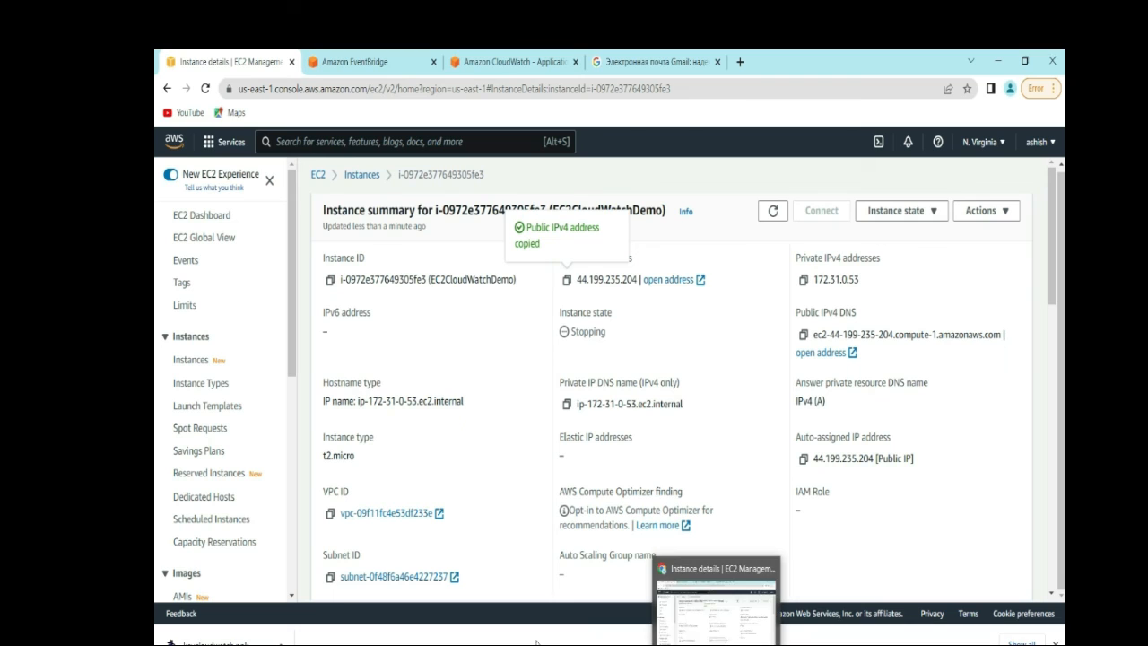
# - Bring up the PuTTY folder from the taskbar
pyautogui.moveTo(689, 645)
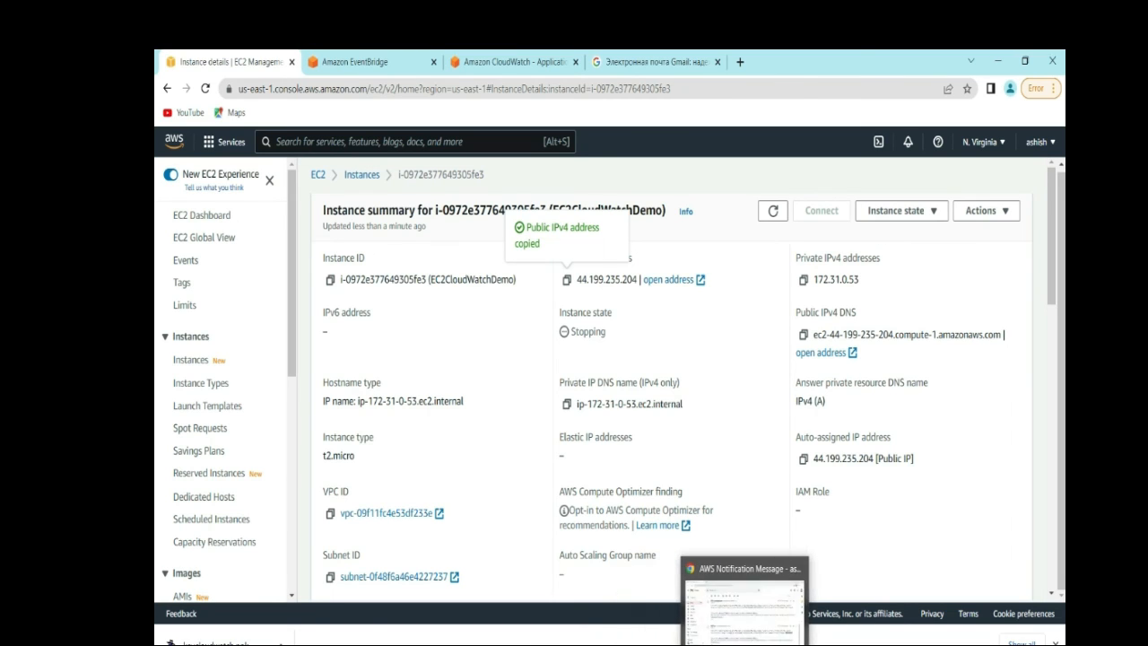
pyautogui.moveTo(488, 644)
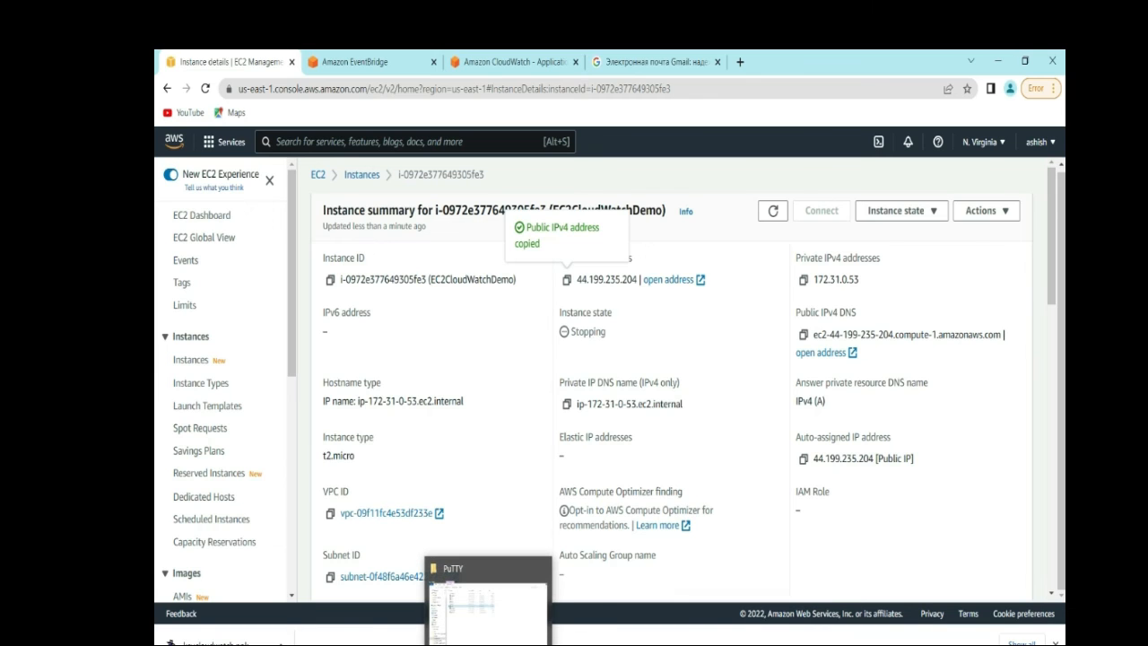
pyautogui.click(488, 644)
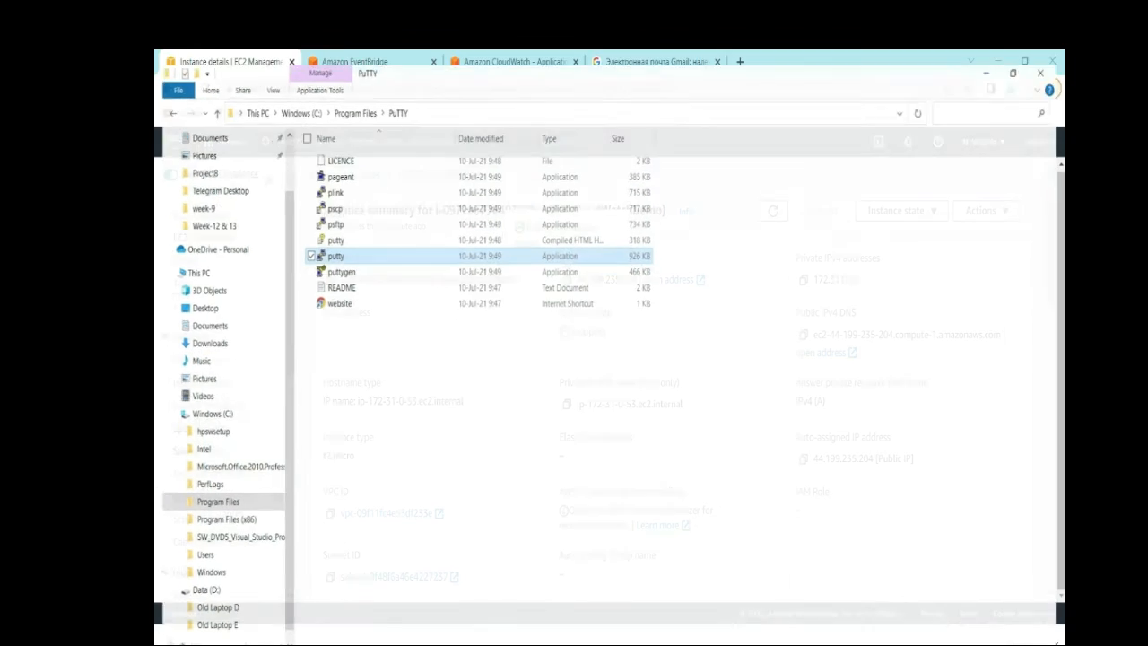
# - Launch PuTTY and paste 44.199.235.204 as the host name
pyautogui.doubleClick(363, 247)
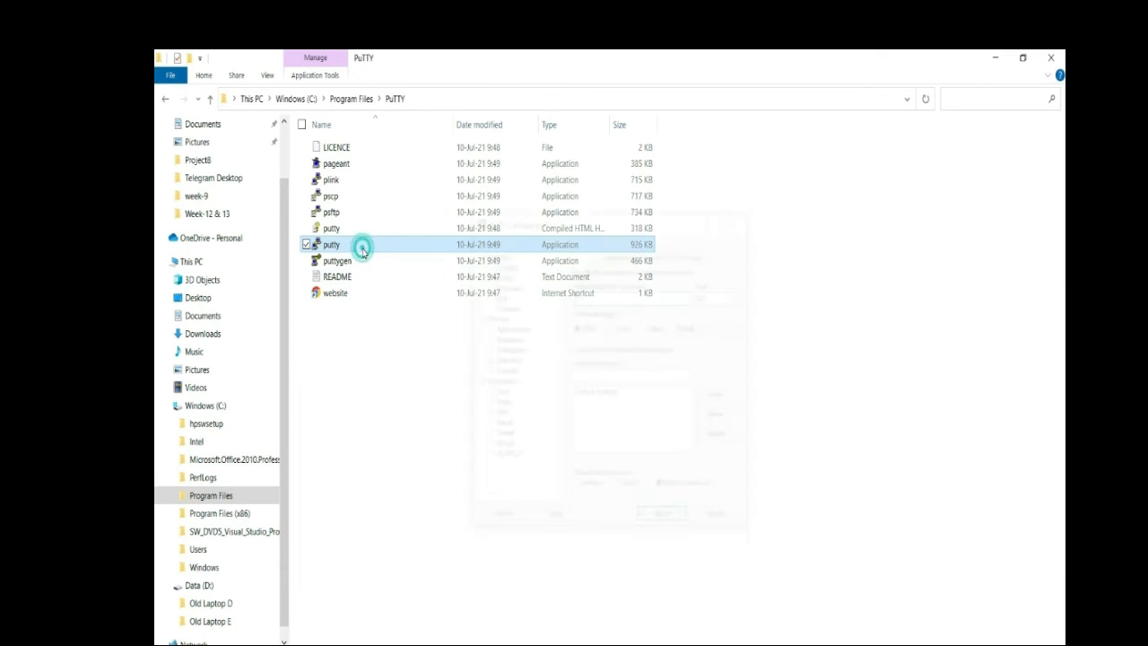
pyautogui.click(591, 297)
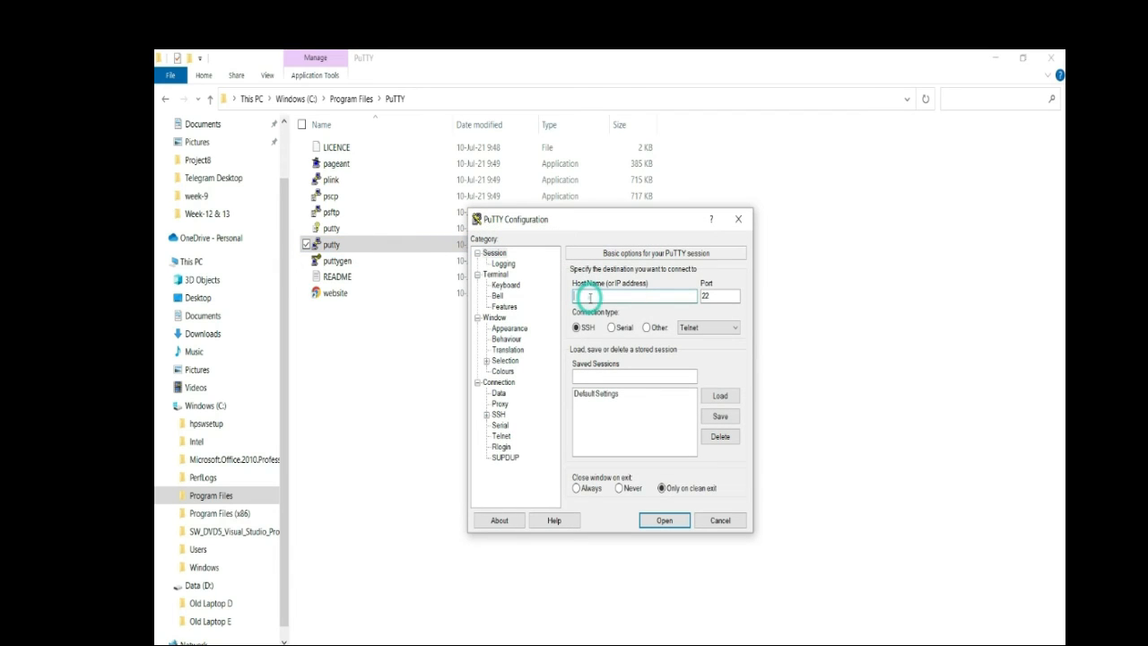
pyautogui.hotkey('ctrl', 'v')
# - Use keycloudwatch.ppk for SSH auth, connect, and dismiss the connection-timed-out error
pyautogui.click(487, 415)
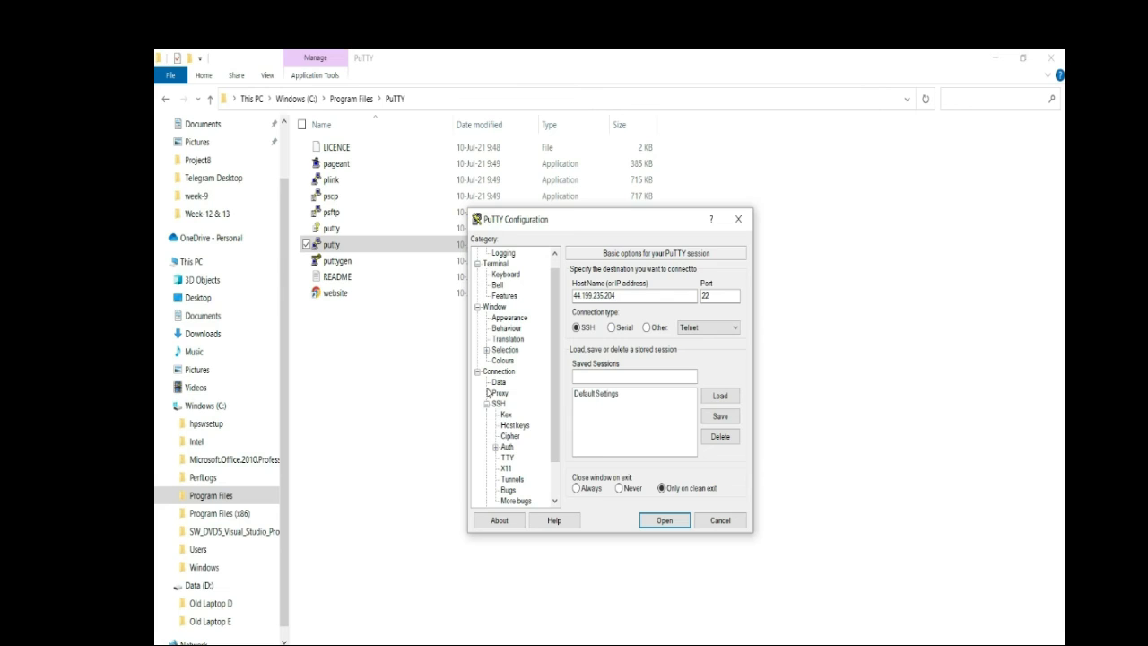
pyautogui.click(495, 446)
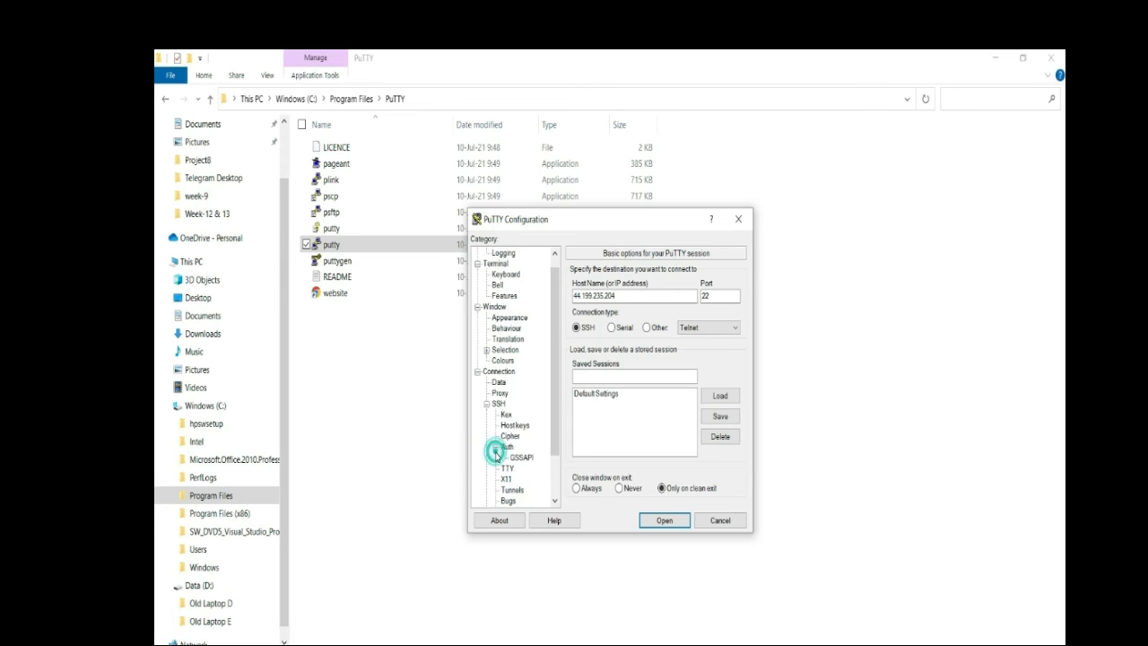
pyautogui.click(496, 447)
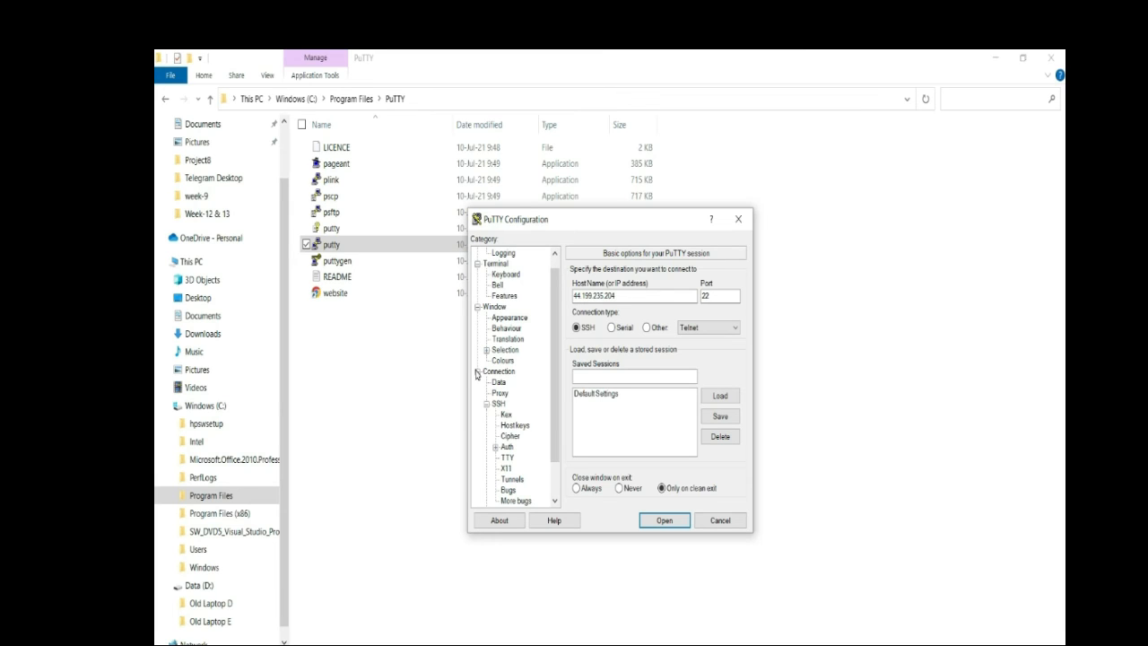
pyautogui.click(508, 446)
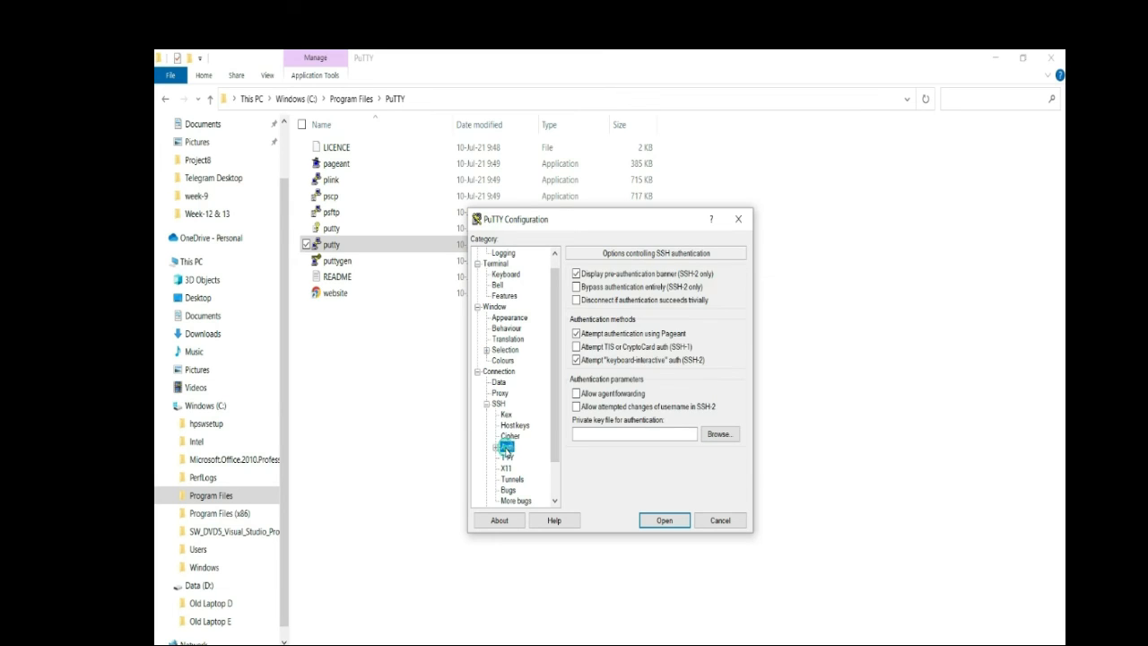
pyautogui.click(719, 435)
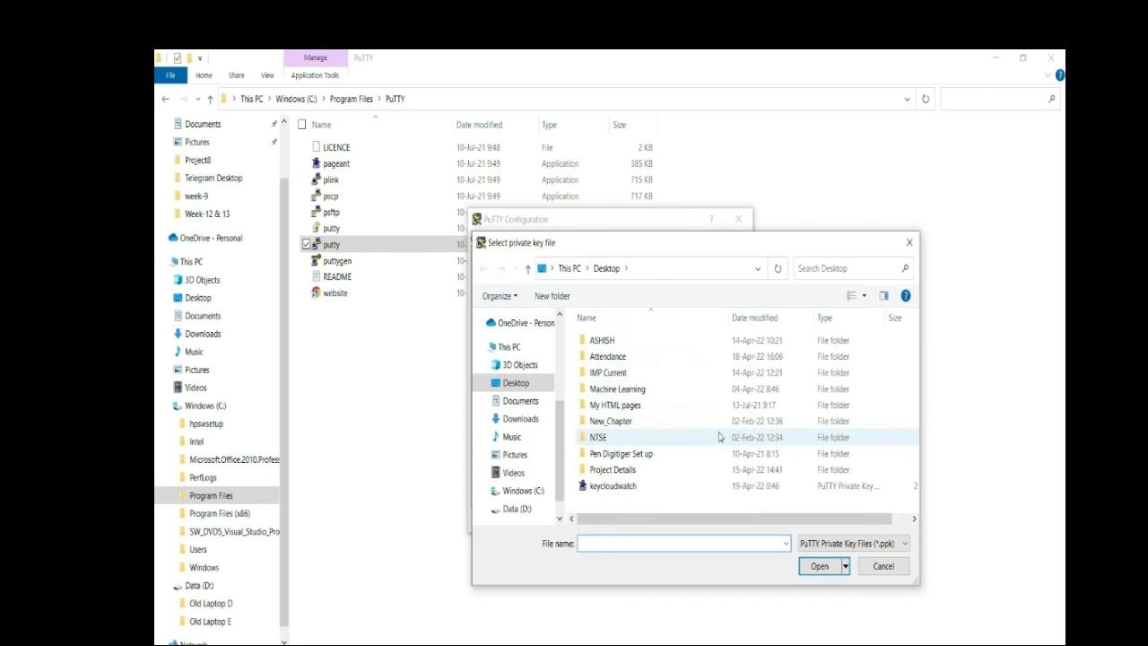
pyautogui.doubleClick(619, 489)
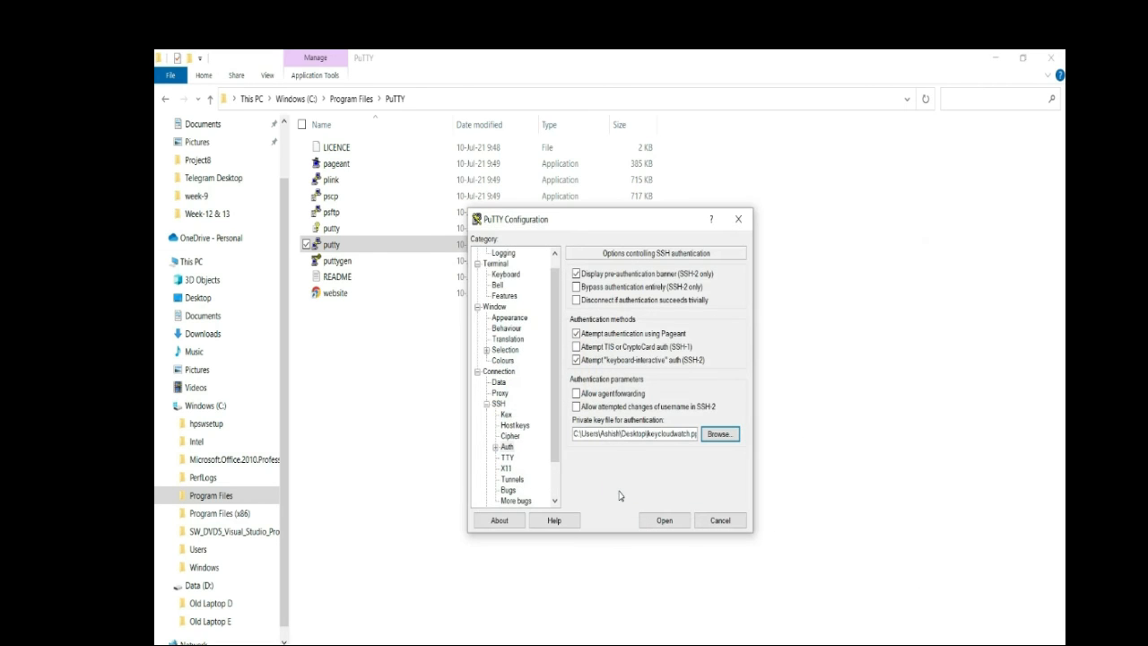
pyautogui.click(661, 520)
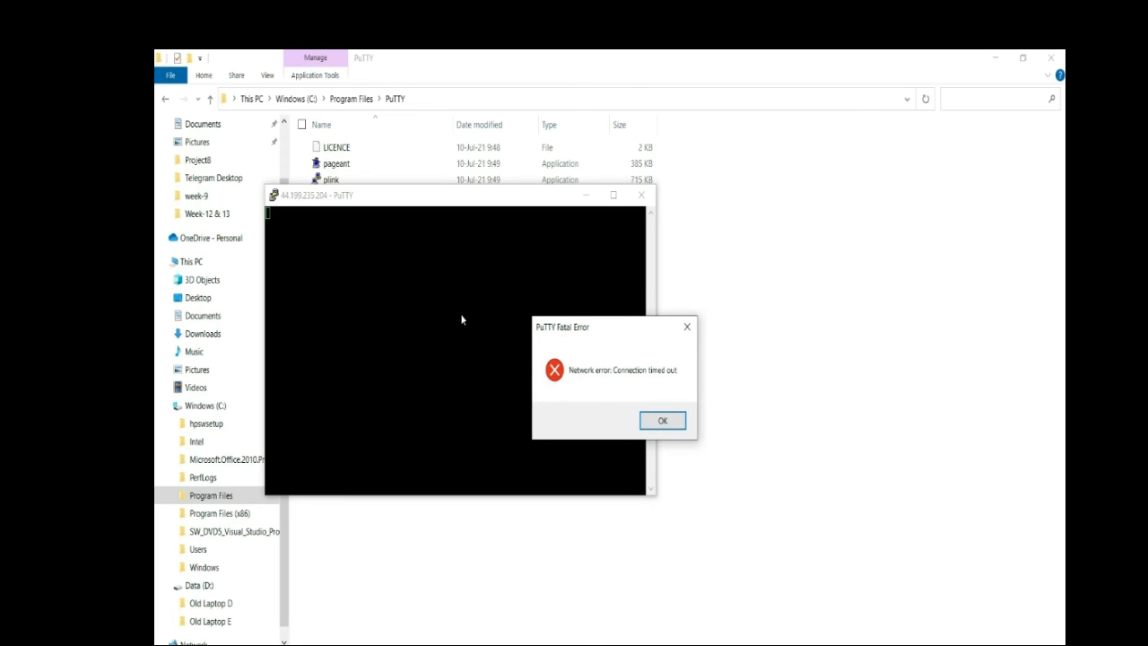
pyautogui.click(661, 422)
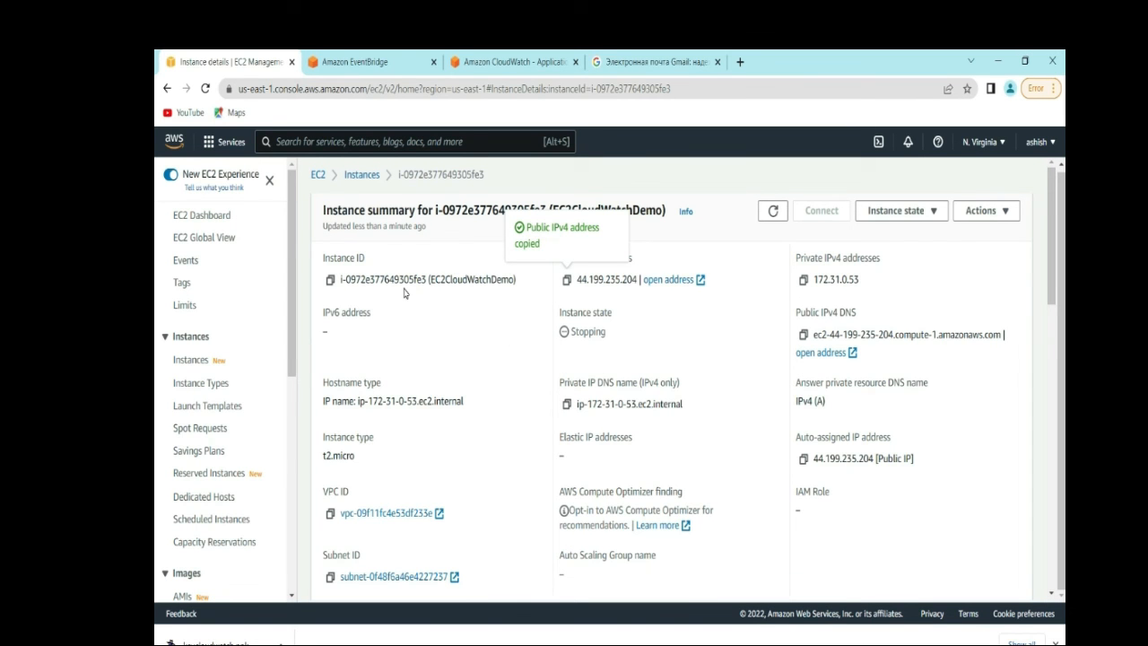
# - Start the stopped EC2CloudWatchDemo instance via Instance state > Start instance
pyautogui.click(191, 360)
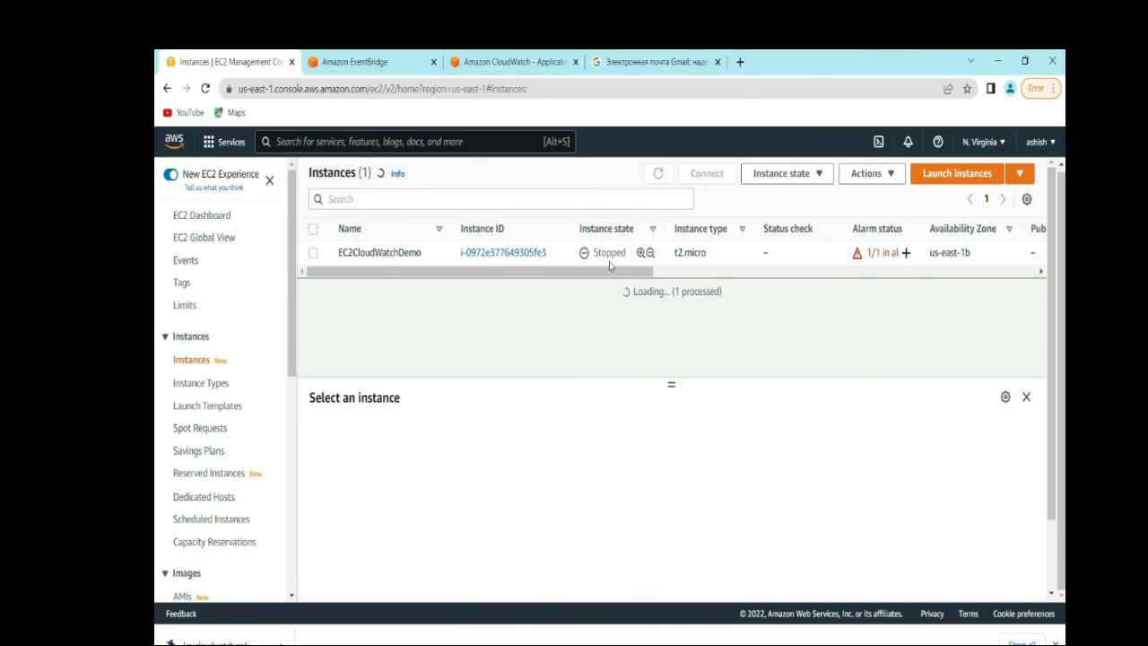
pyautogui.click(313, 253)
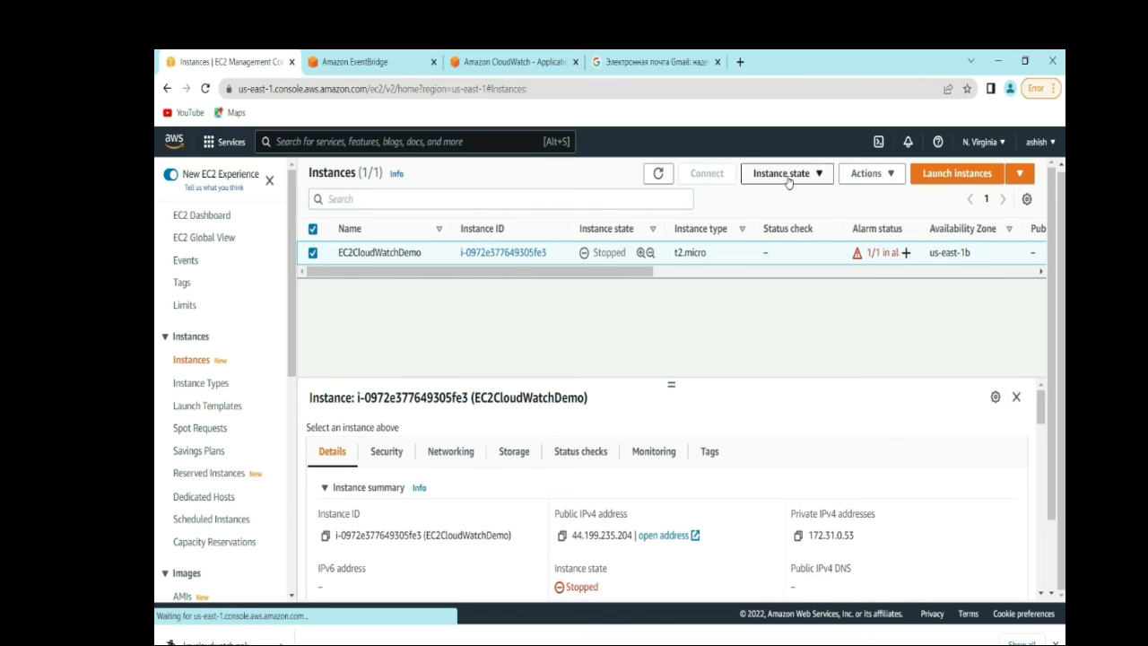
pyautogui.click(821, 175)
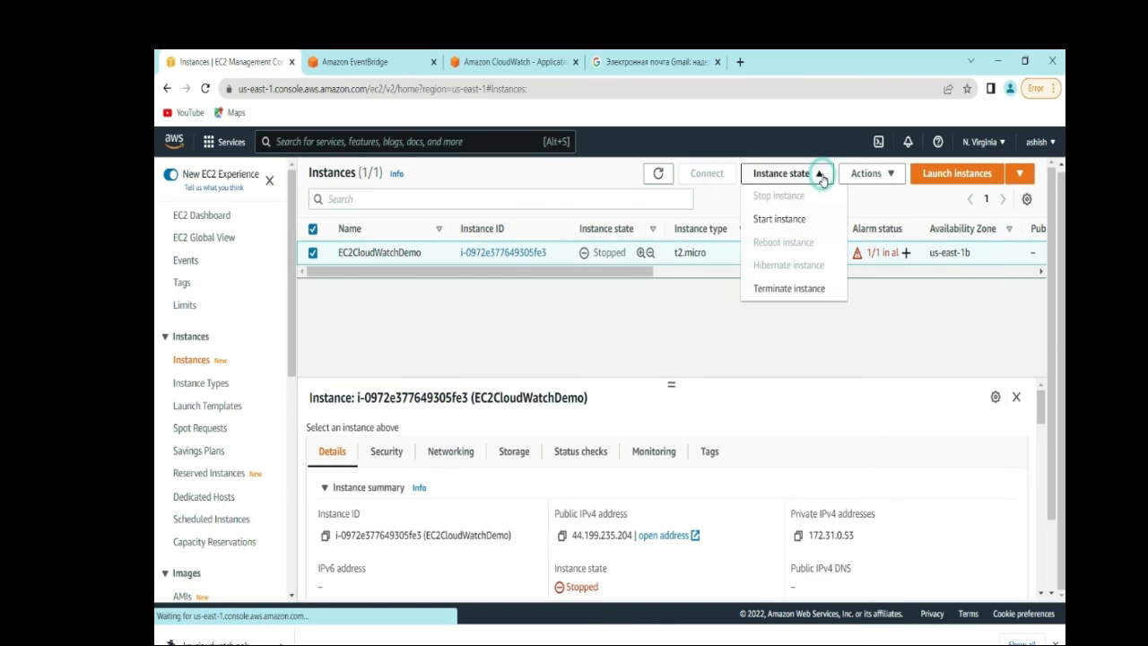
pyautogui.click(794, 222)
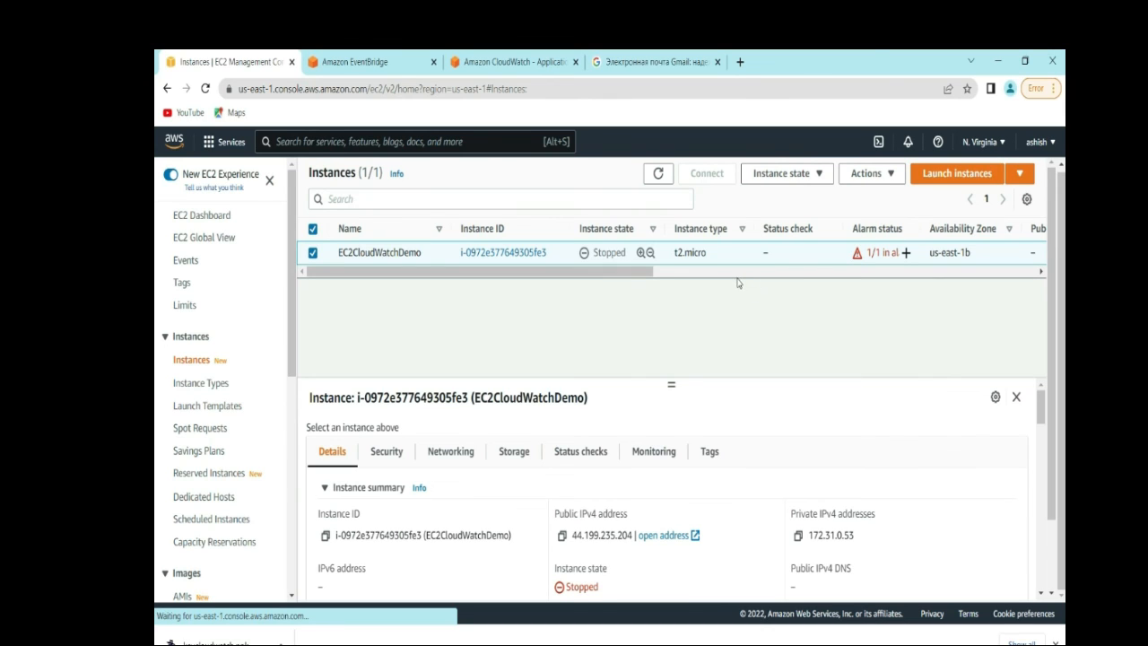
pyautogui.click(818, 173)
pyautogui.click(798, 220)
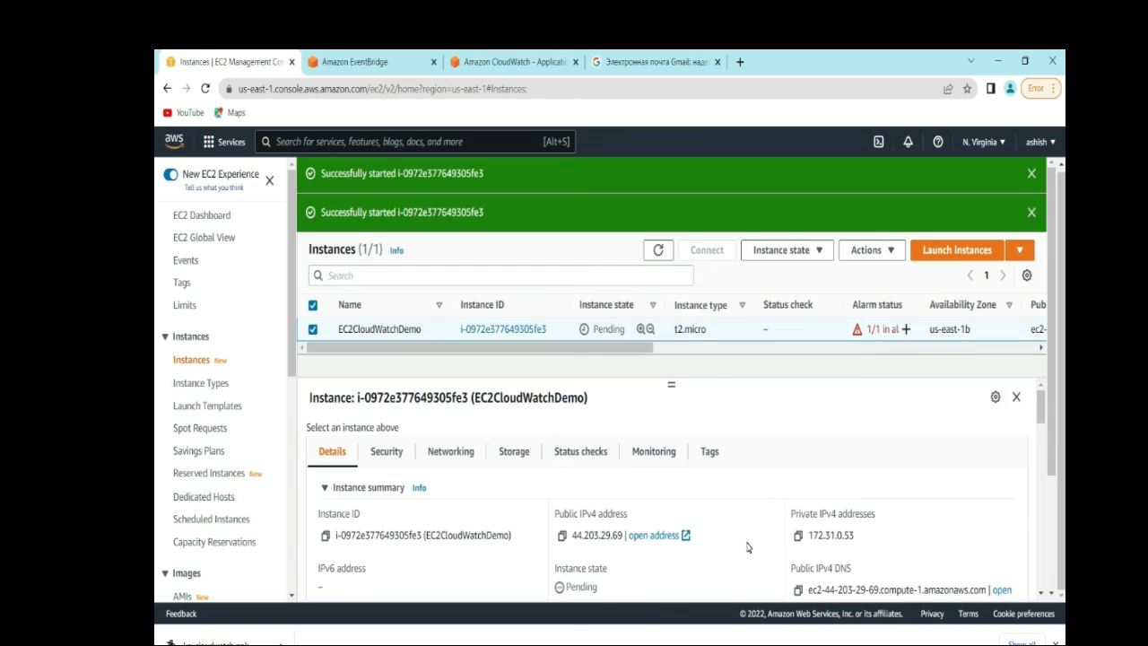
# - Close the inactive PuTTY session and relaunch PuTTY from the PuTTY folder
pyautogui.click(757, 645)
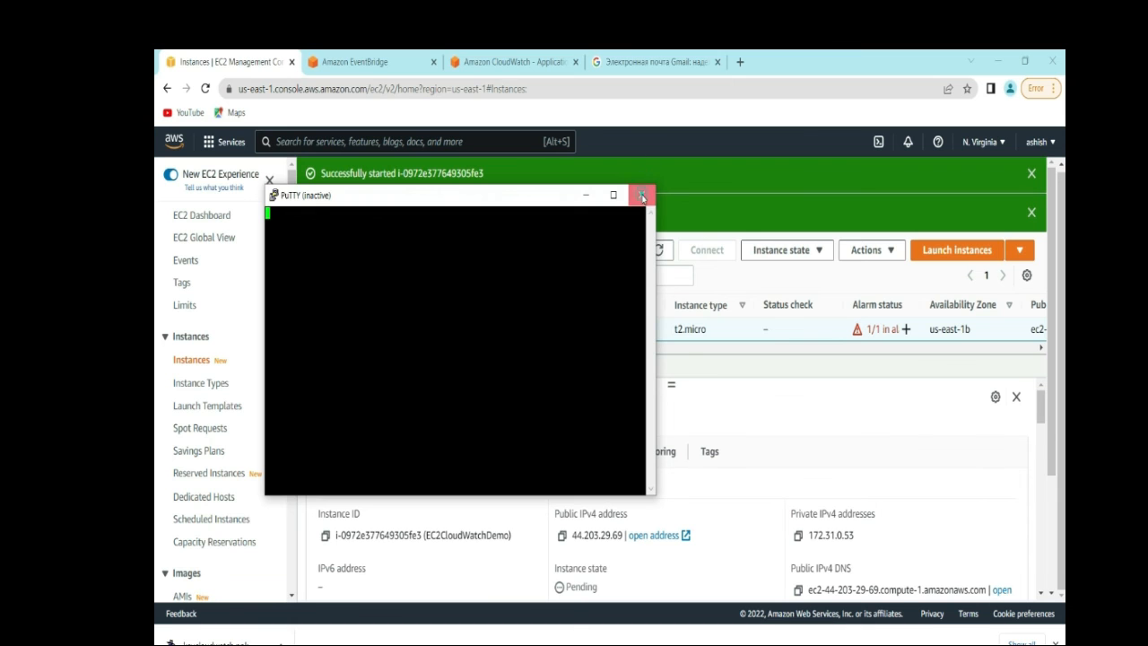
pyautogui.click(641, 195)
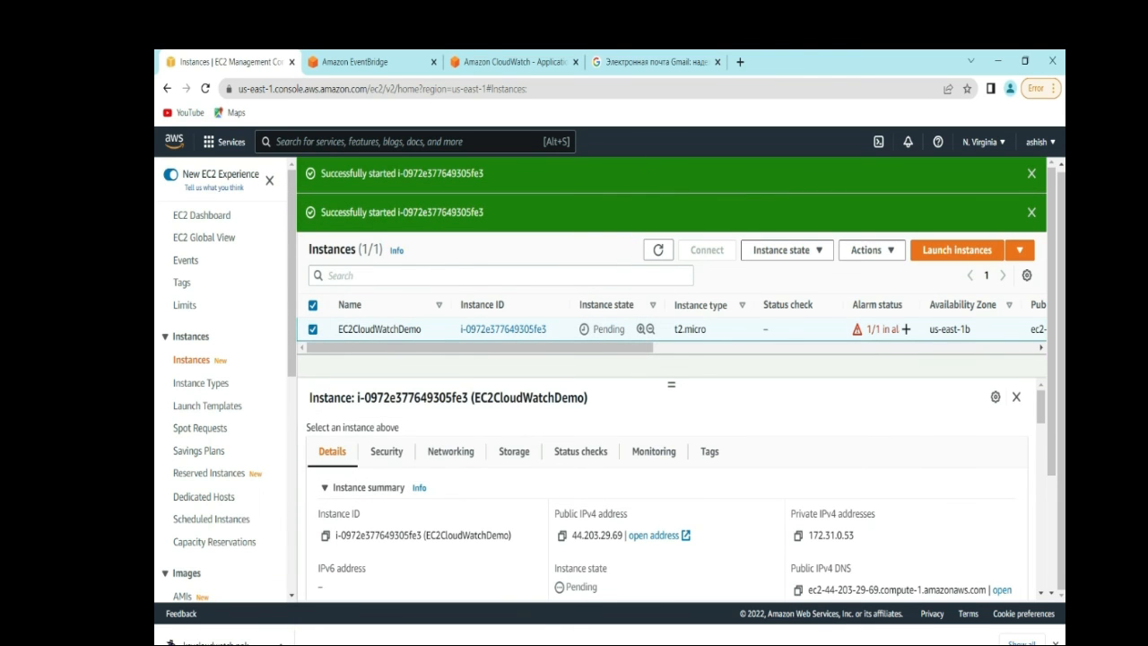
pyautogui.click(489, 645)
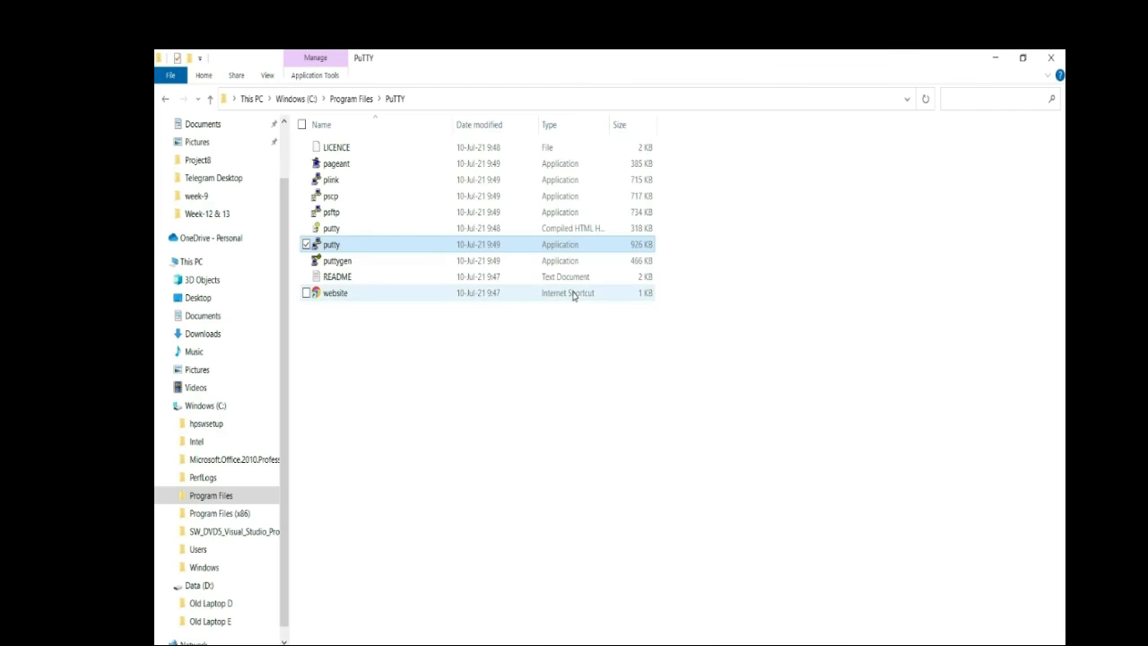
pyautogui.doubleClick(449, 246)
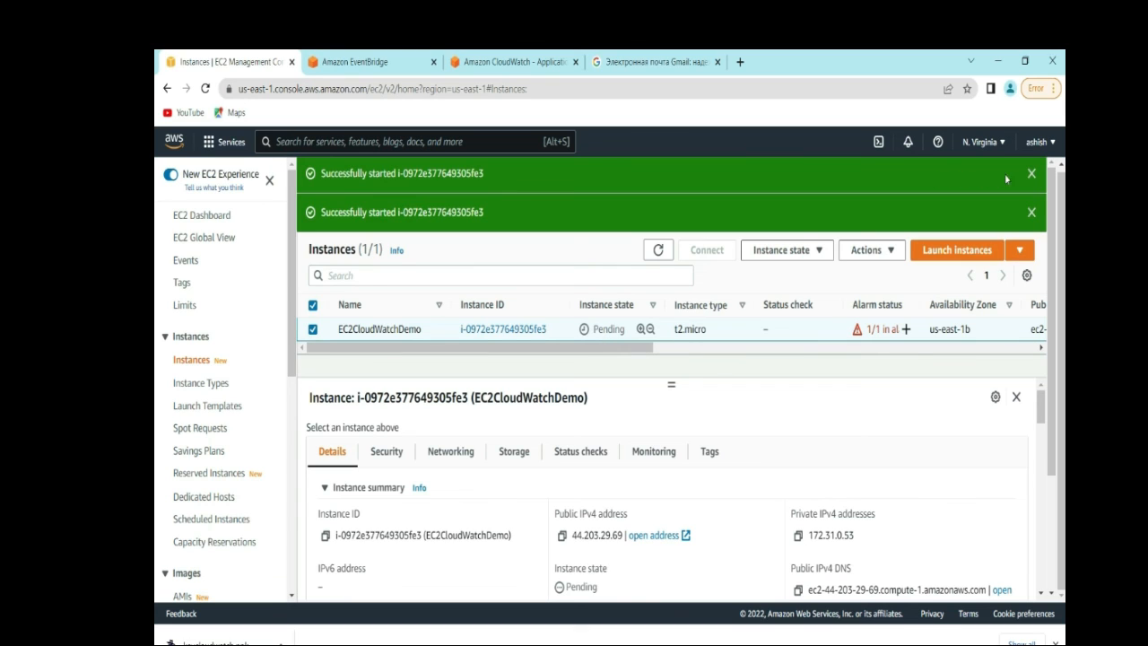
# - Dismiss the start banners, refresh the list, and copy the new public IPv4 44.203.29.69
pyautogui.click(1033, 175)
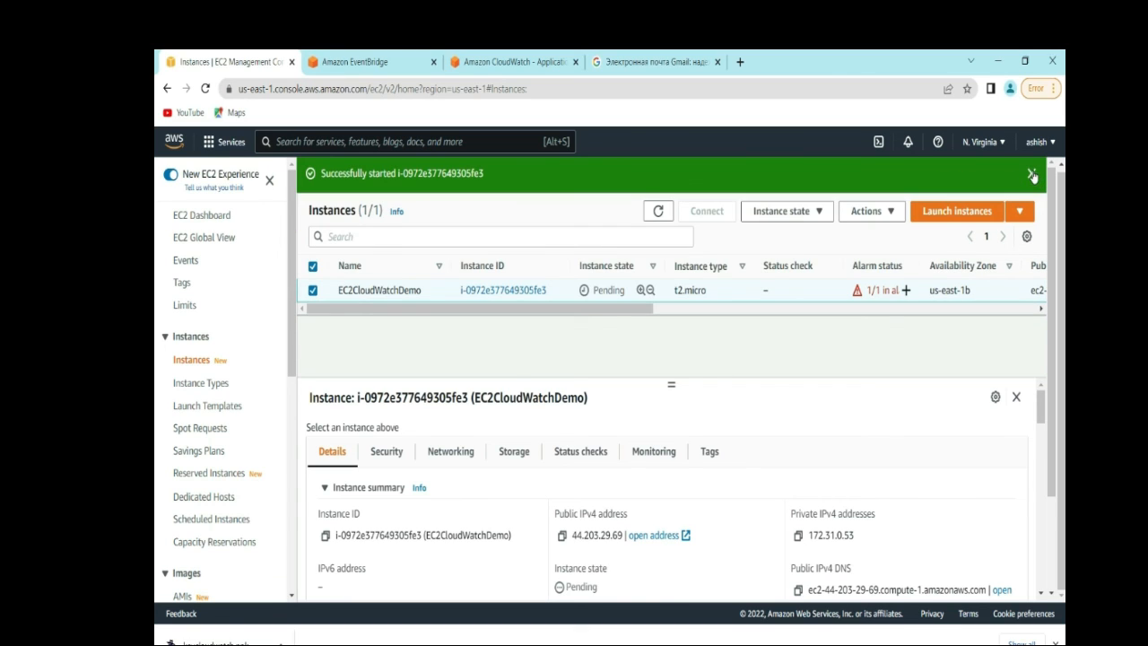
pyautogui.click(1033, 174)
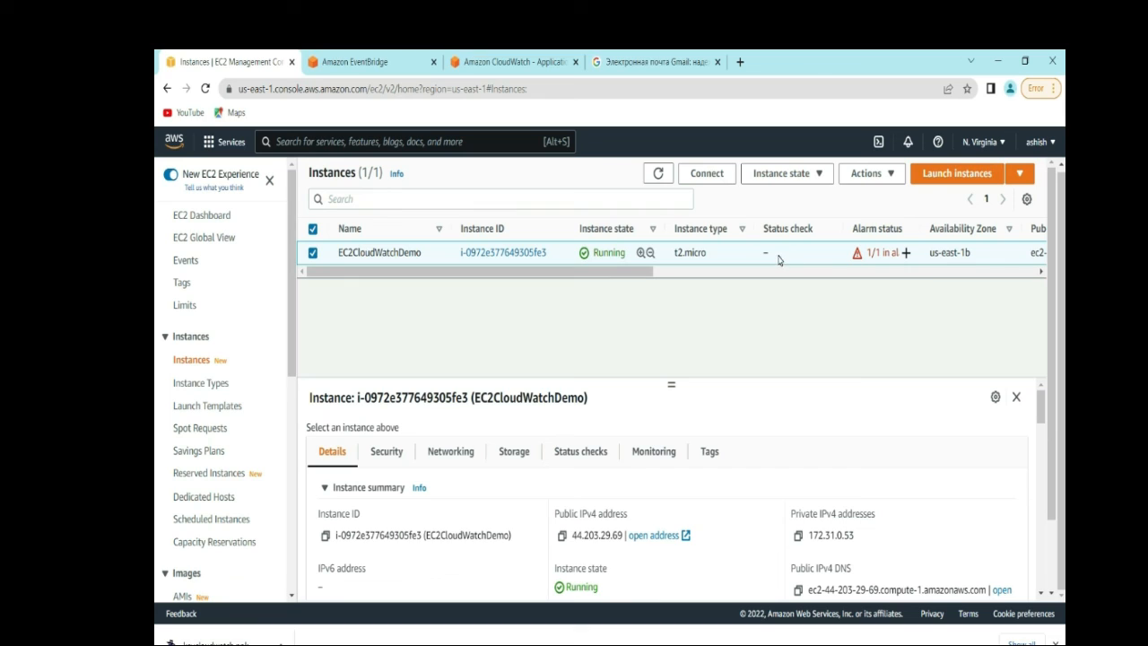
pyautogui.click(659, 174)
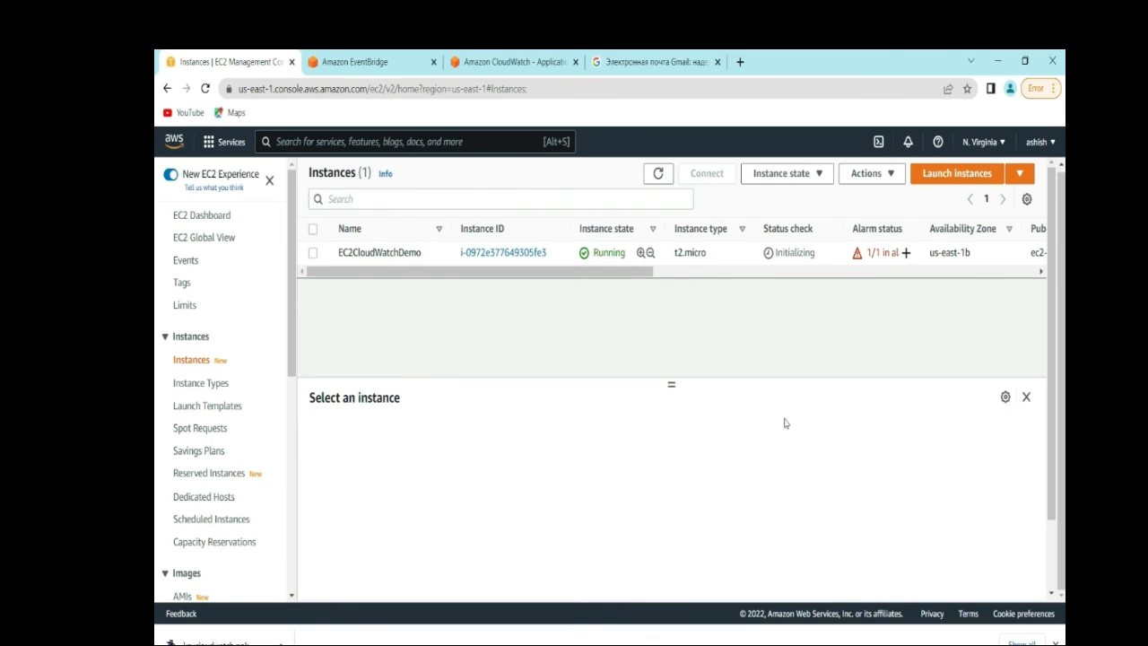
pyautogui.moveTo(1056, 352); pyautogui.dragTo(1048, 288)
pyautogui.click(510, 252)
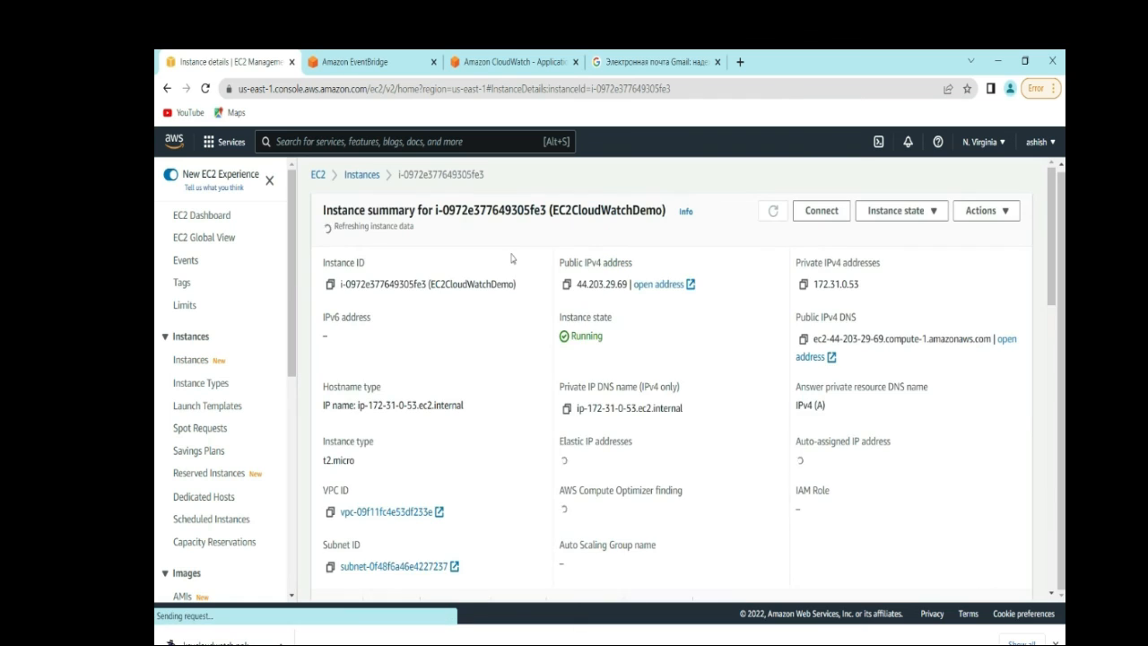
pyautogui.click(566, 281)
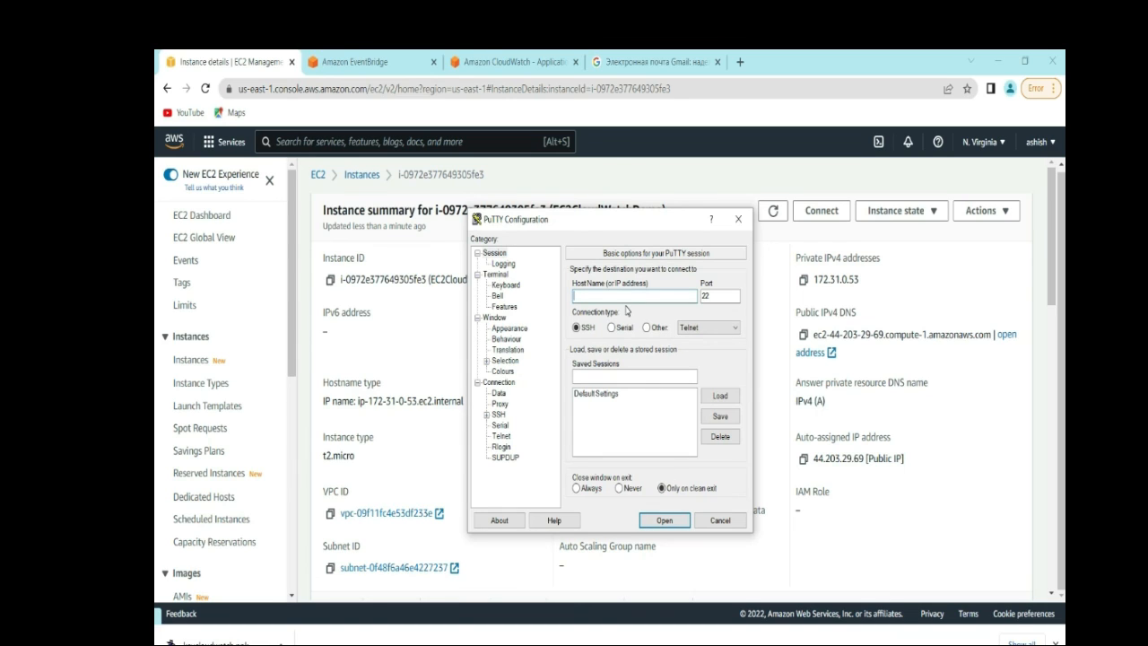
# - Enter host 44.203.29.69 and select keycloudwatch.ppk as the SSH authentication key
pyautogui.click(626, 297)
pyautogui.hotkey('ctrl', 'v')
pyautogui.click(486, 417)
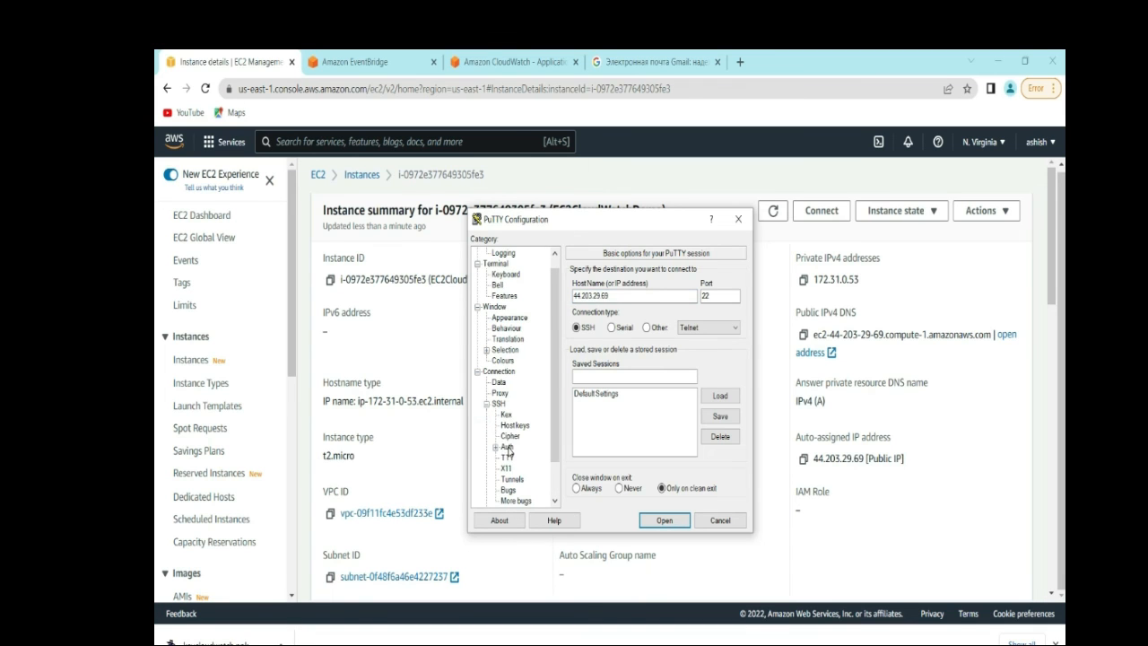
pyautogui.click(506, 447)
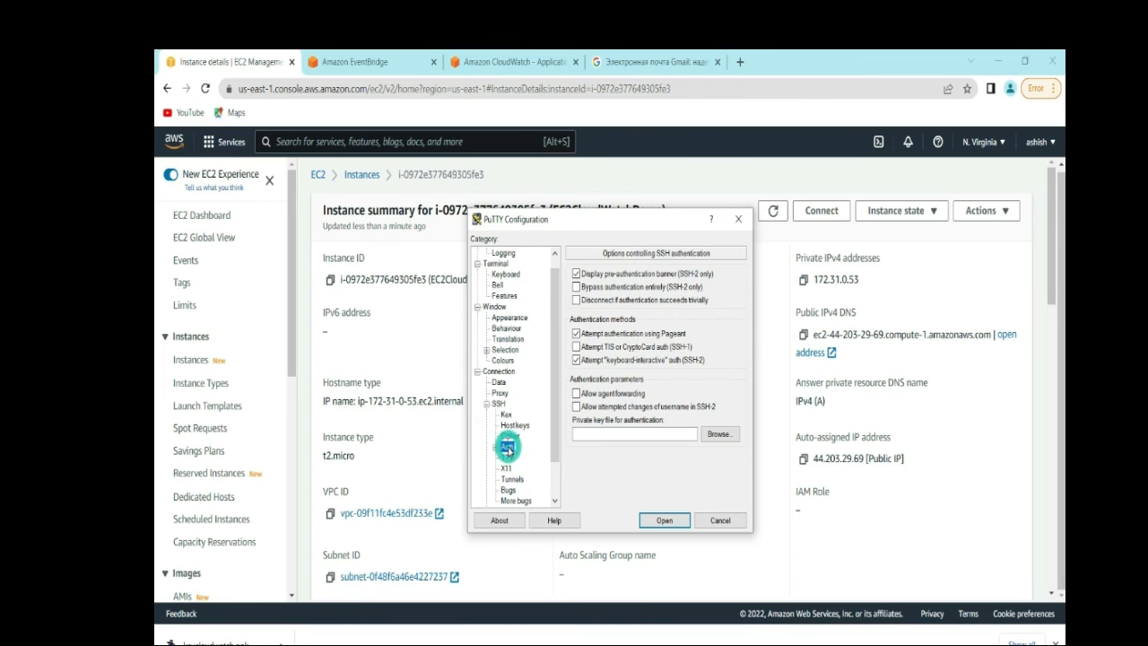
pyautogui.click(720, 435)
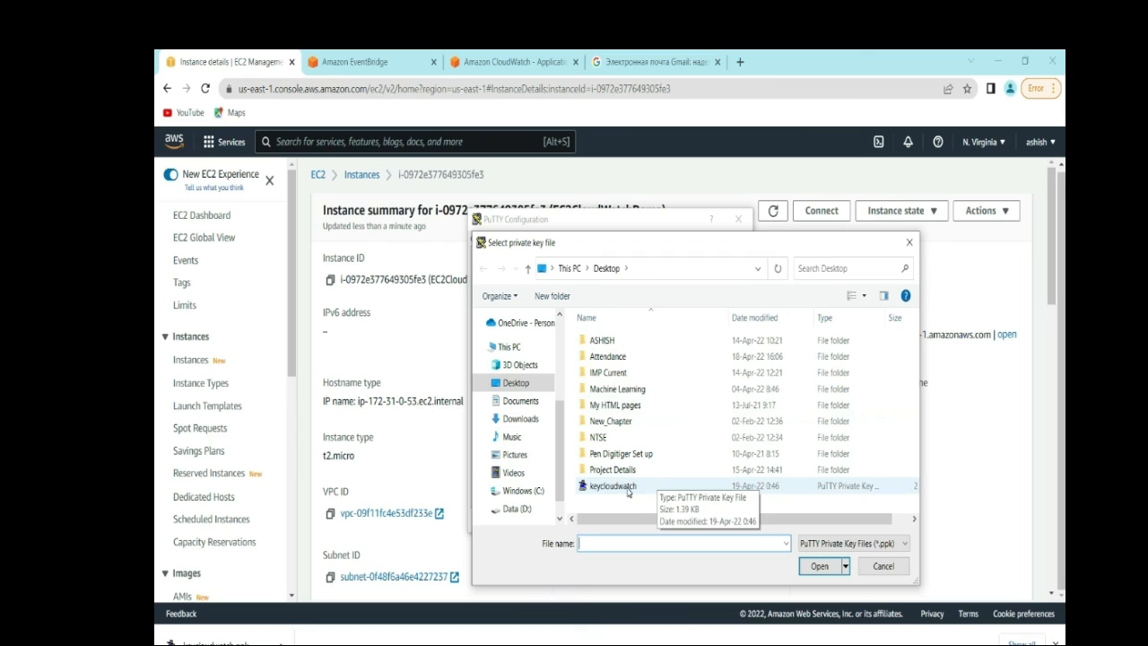
pyautogui.click(613, 486)
pyautogui.click(813, 567)
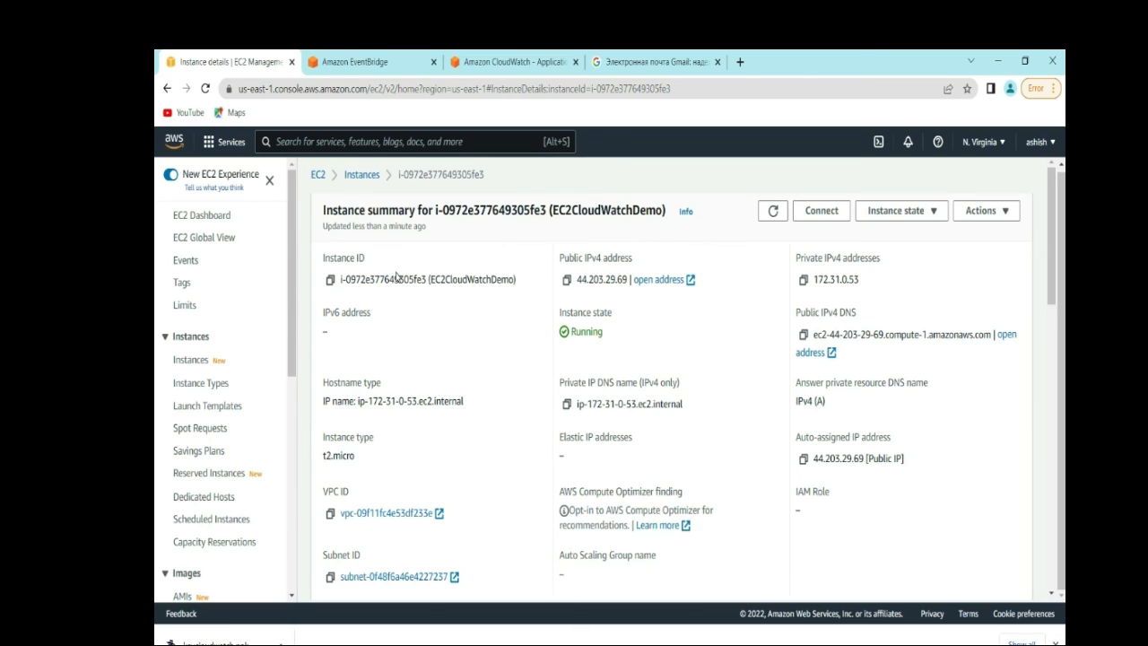
# - Refresh the EC2 instance list, then launch the SSH connection from PuTTY
pyautogui.click(359, 174)
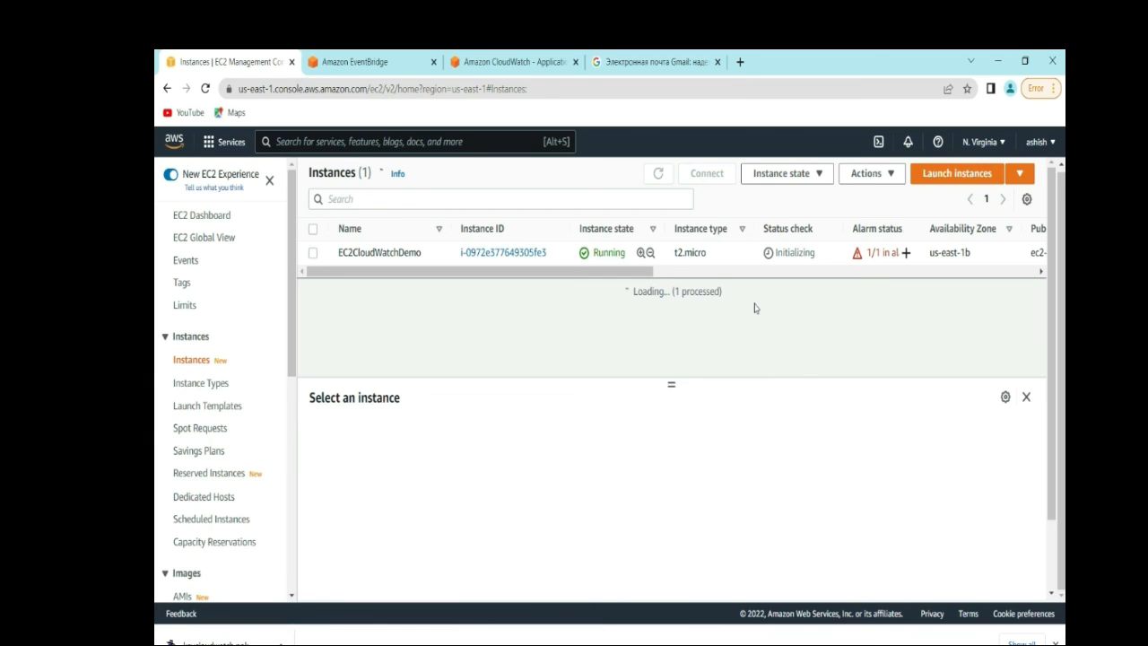
pyautogui.click(659, 174)
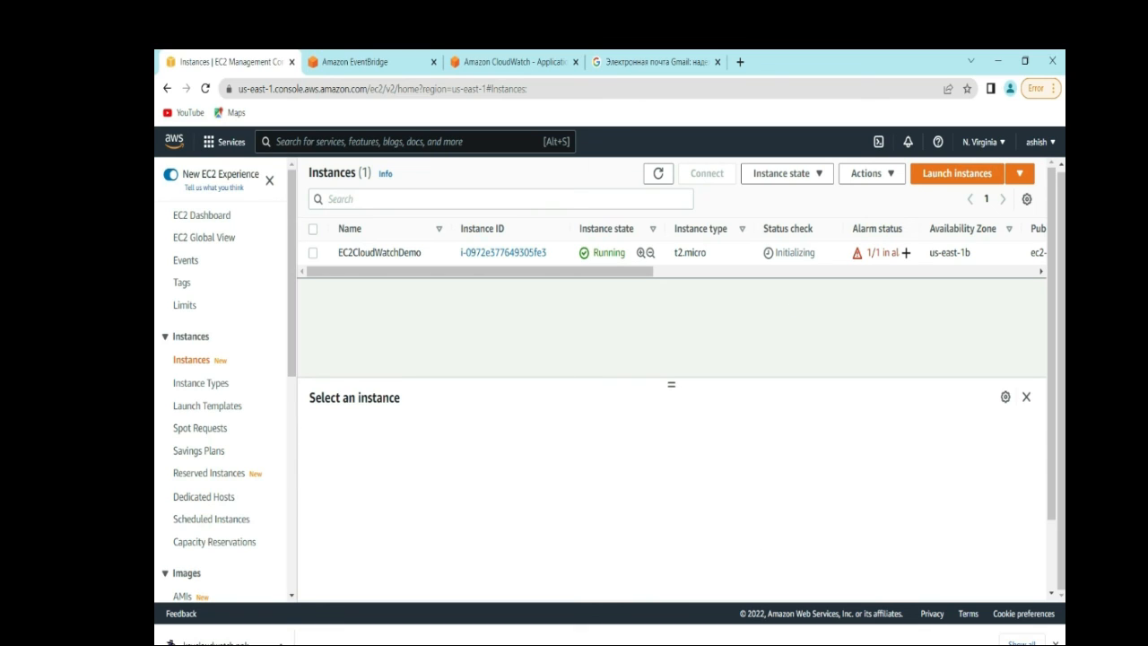
pyautogui.click(747, 601)
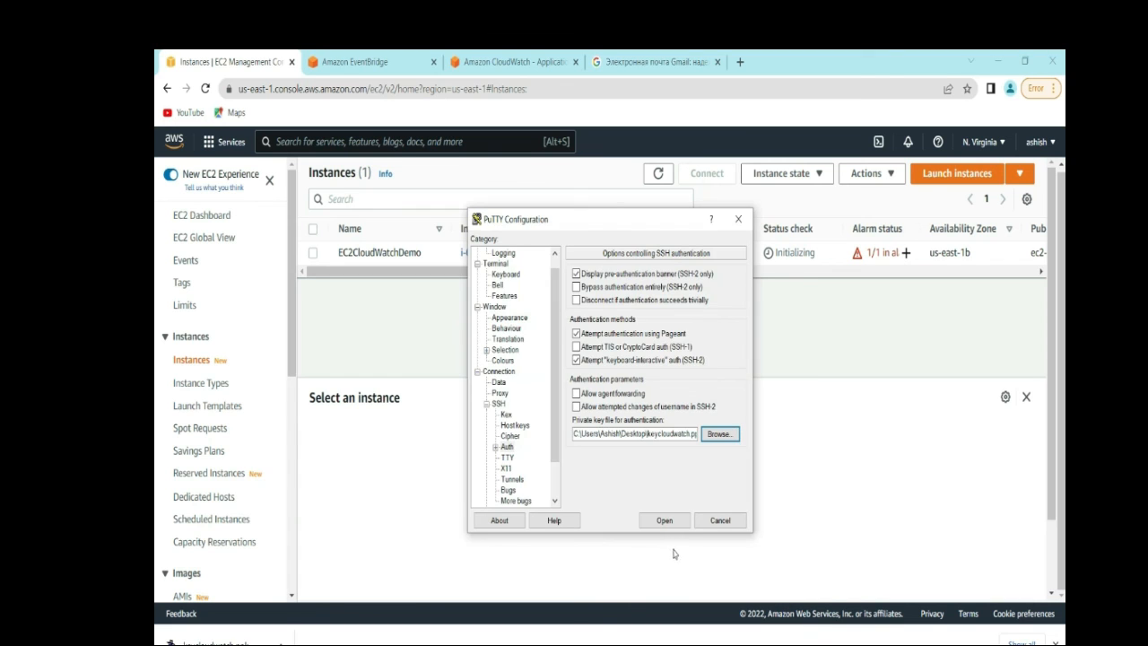
pyautogui.click(665, 520)
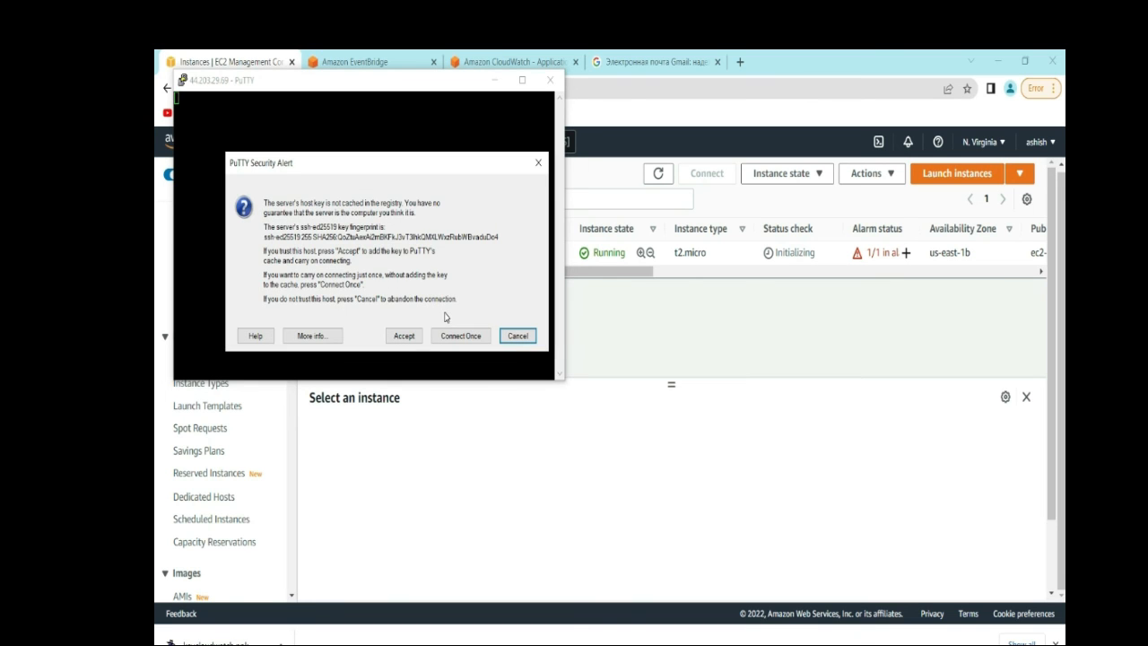
# - Accept the server's host key and log in as ec2-user
pyautogui.click(404, 337)
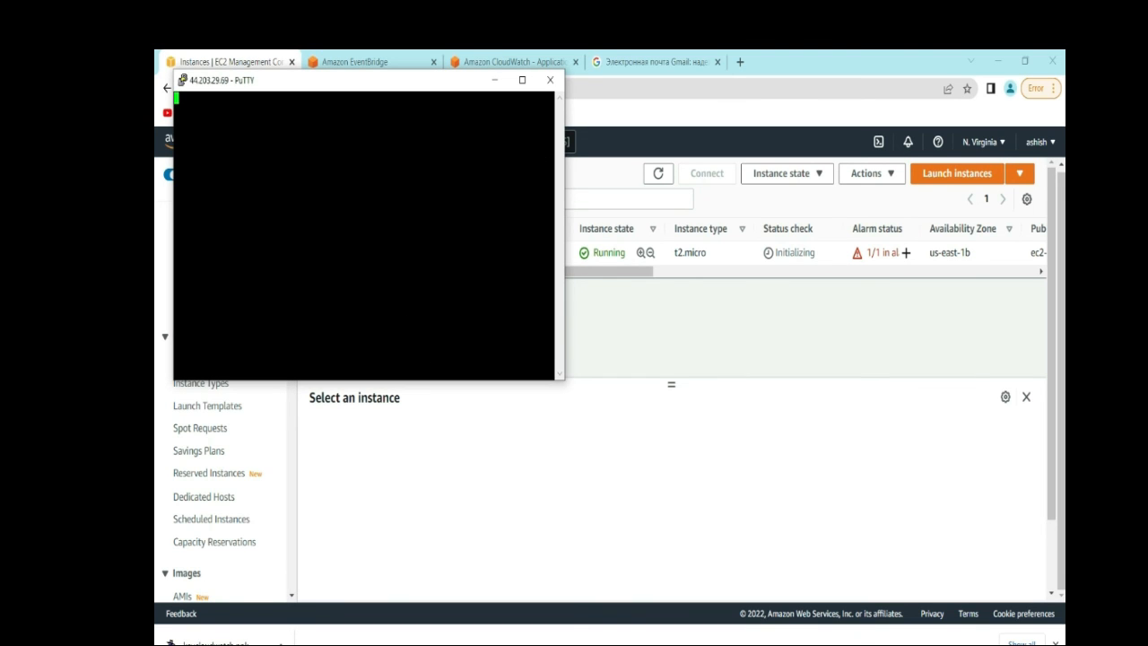
pyautogui.moveTo(396, 90); pyautogui.dragTo(438, 108)
pyautogui.write('ece')
pyautogui.press('BackSpace')
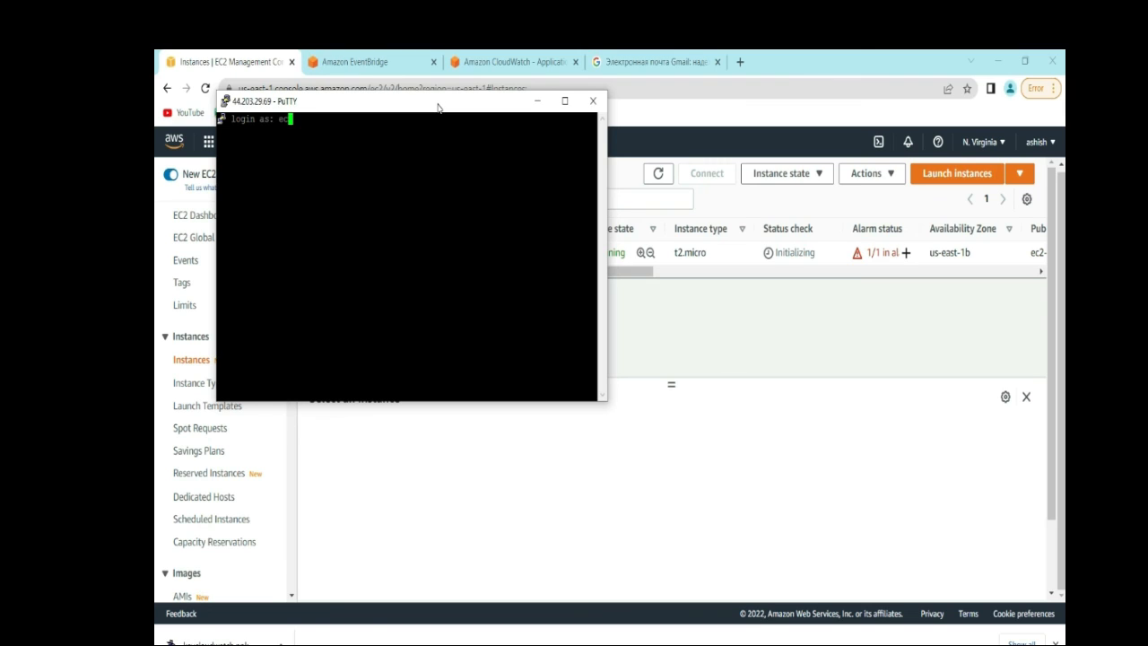
pyautogui.write('2-user')
pyautogui.press('Return')
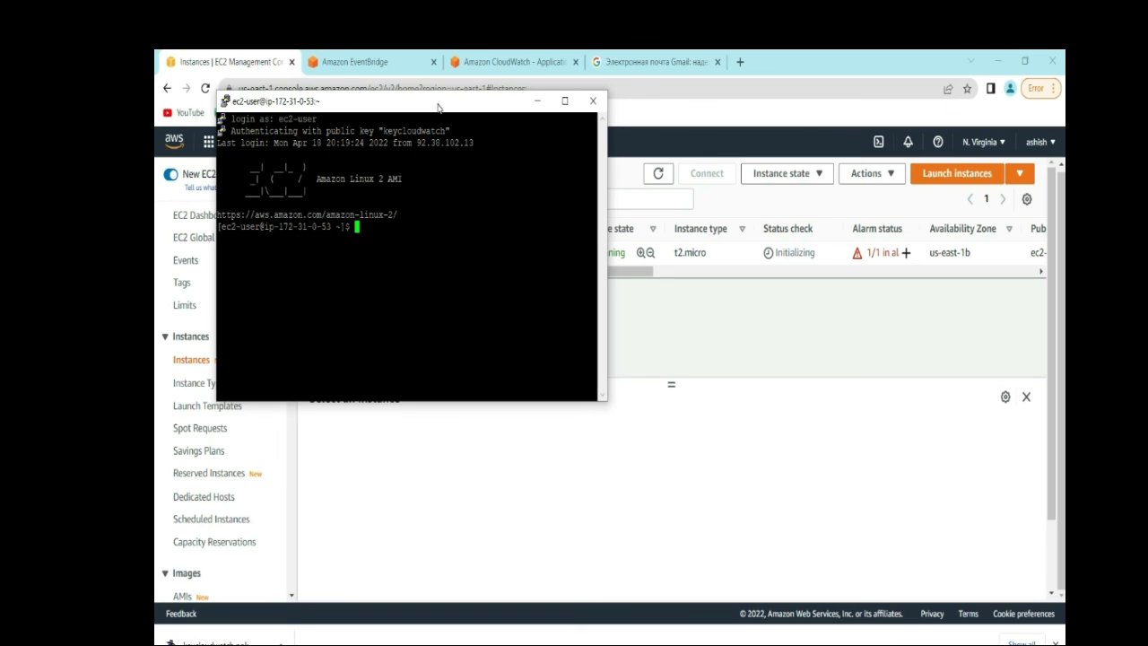
# - Switch to root with sudo su and run yum update -y
pyautogui.write('sudo su')
pyautogui.press('Return')
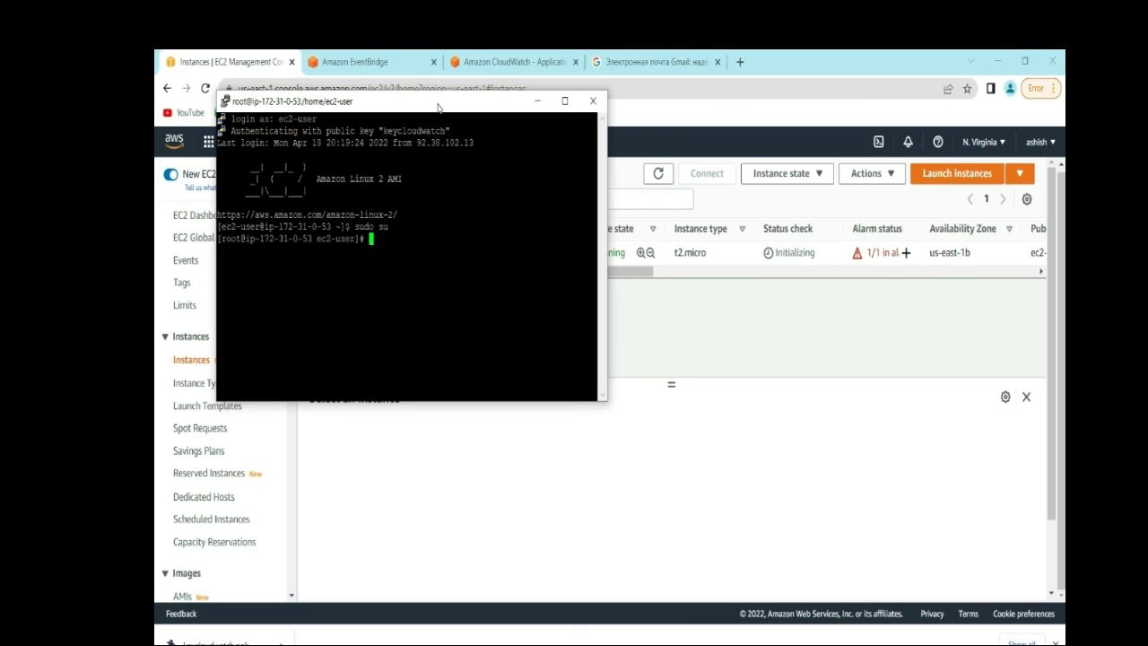
pyautogui.write('yum update')
pyautogui.write('-y')
pyautogui.press('Return')
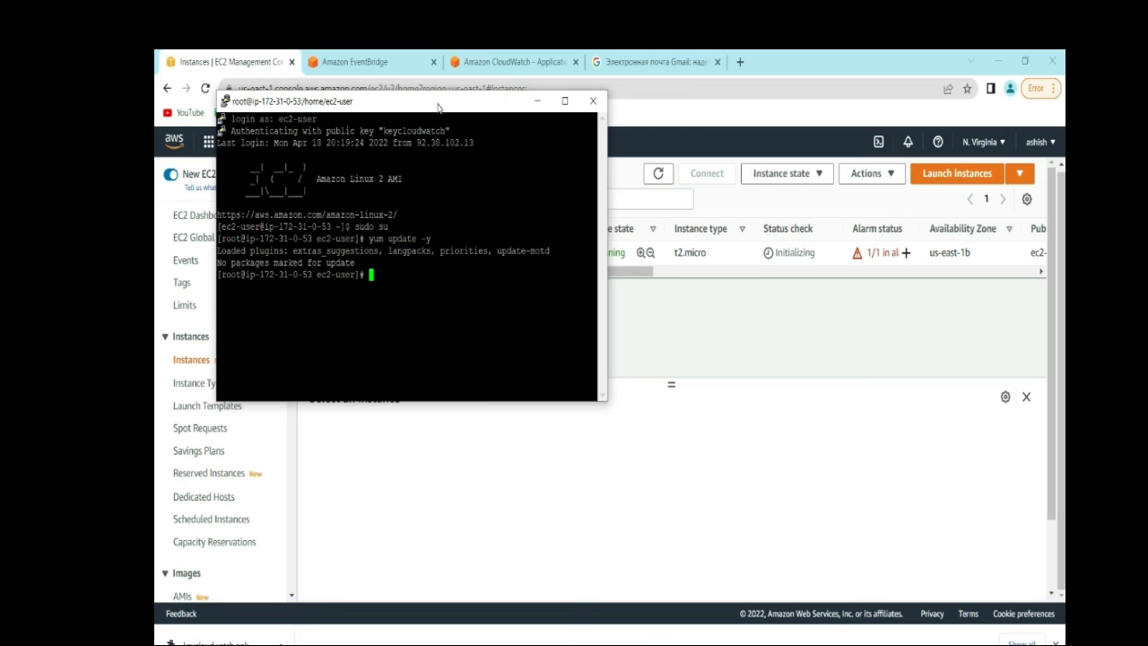
# - Install Docker with yum install docker -y
pyautogui.write('yum install')
pyautogui.write('docker -y')
pyautogui.press('Return')
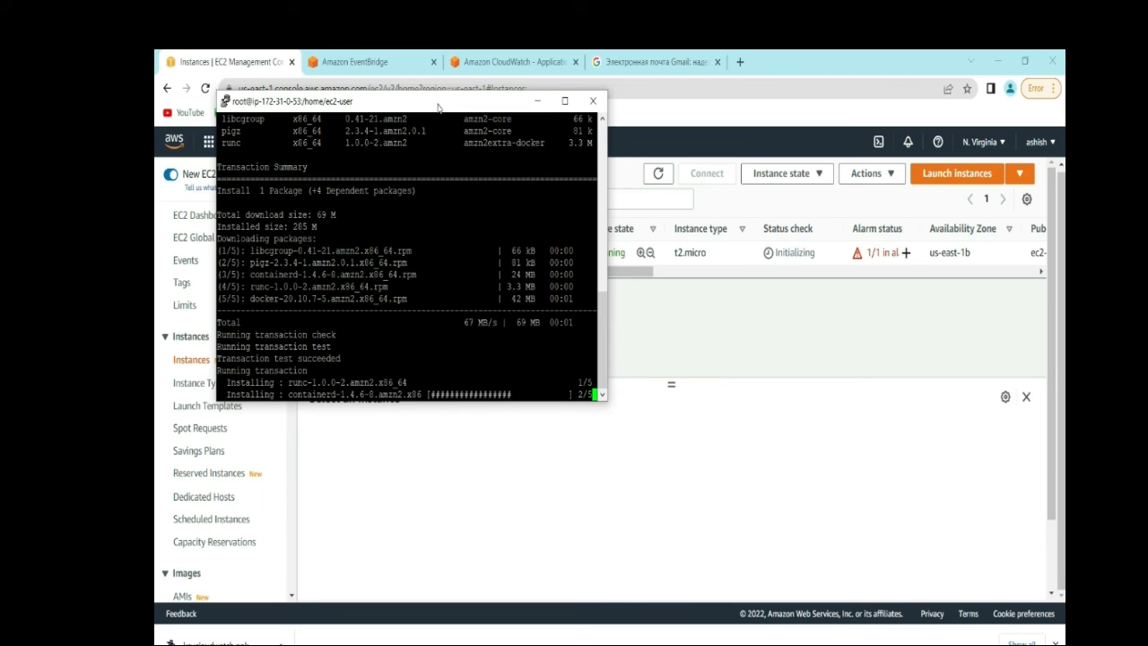
# - Refresh the EC2 instance list to check the instance's status
pyautogui.click(633, 175)
pyautogui.click(657, 174)
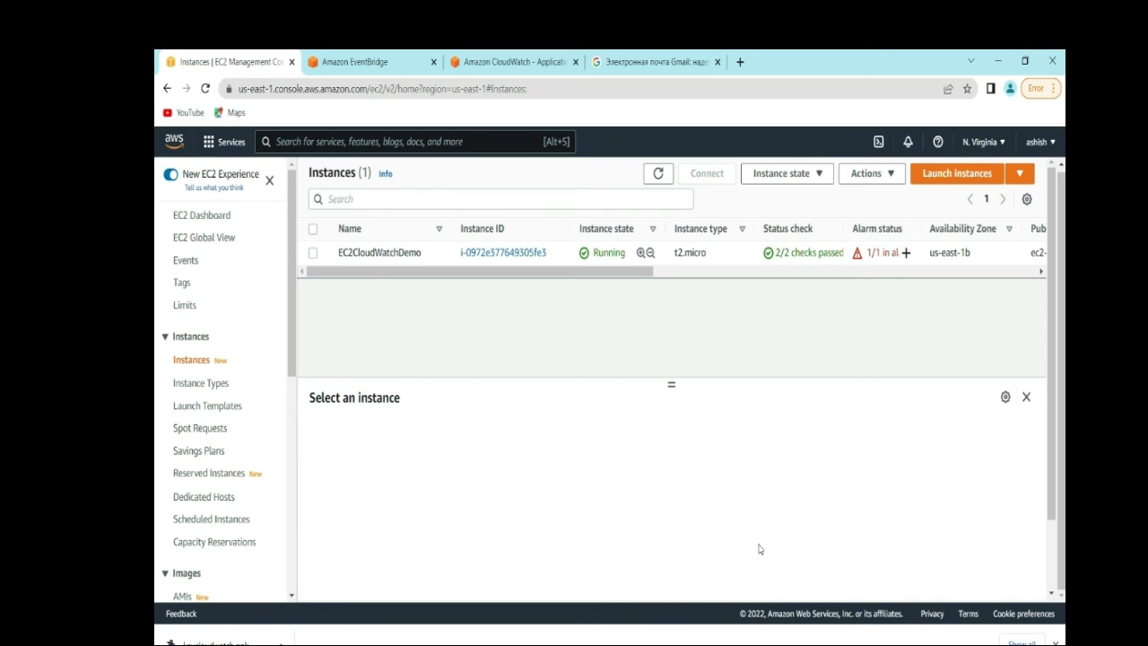
pyautogui.hotkey('alt', 'Tab')
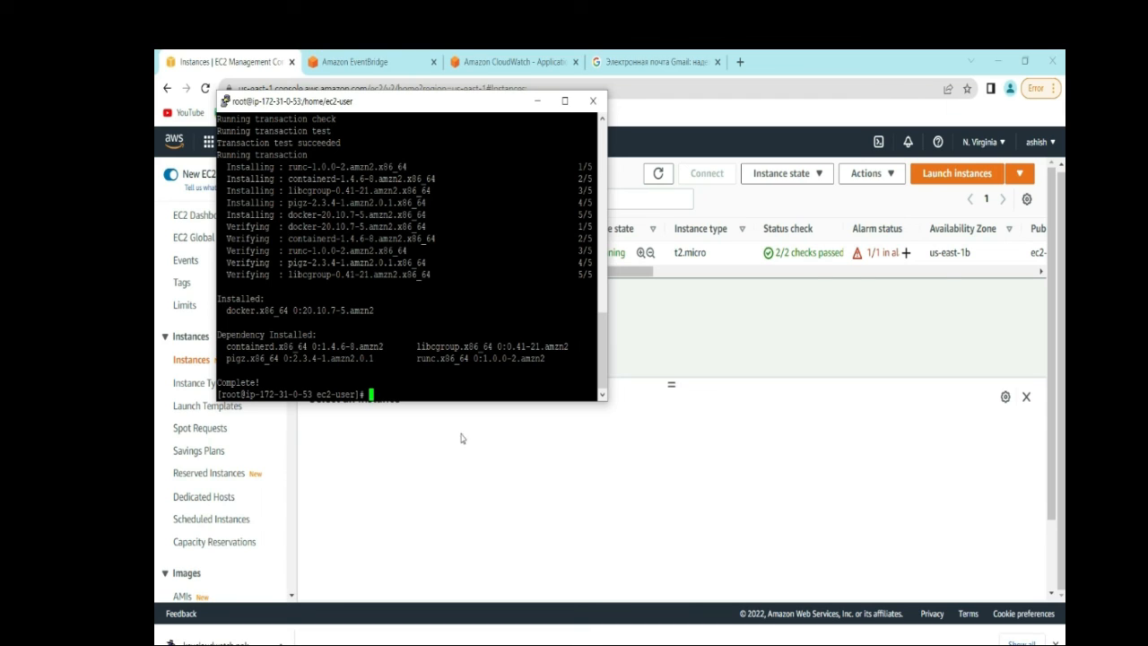
# - Rerun yum install docker -y to confirm Docker is installed, then reposition the terminal
pyautogui.rightClick(371, 391)
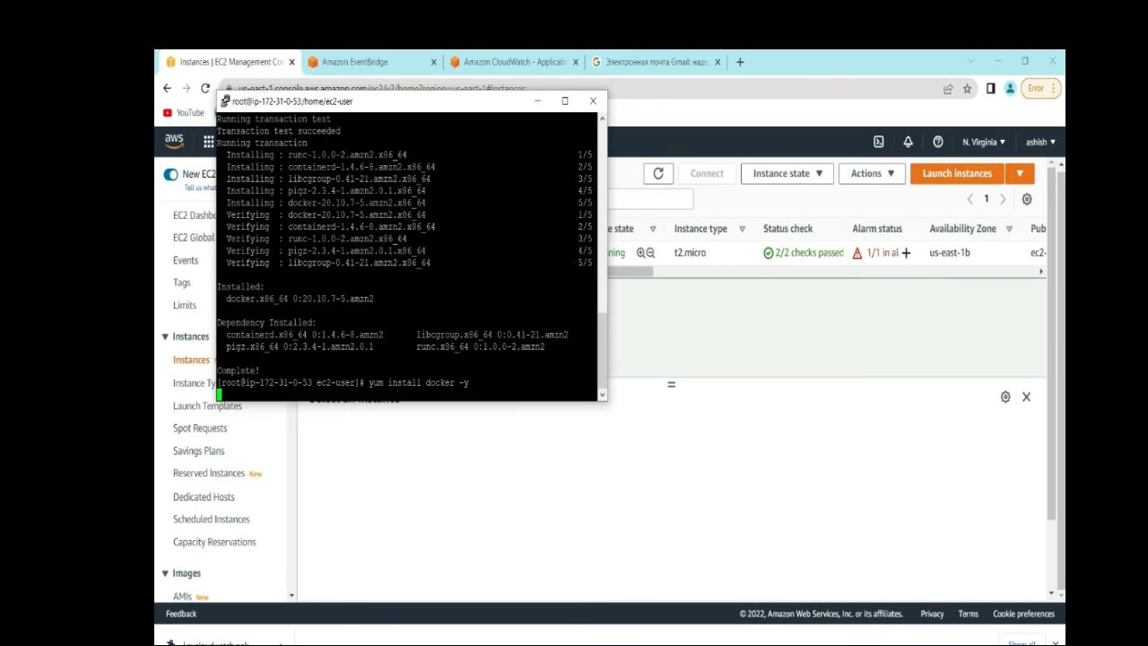
pyautogui.press('Return')
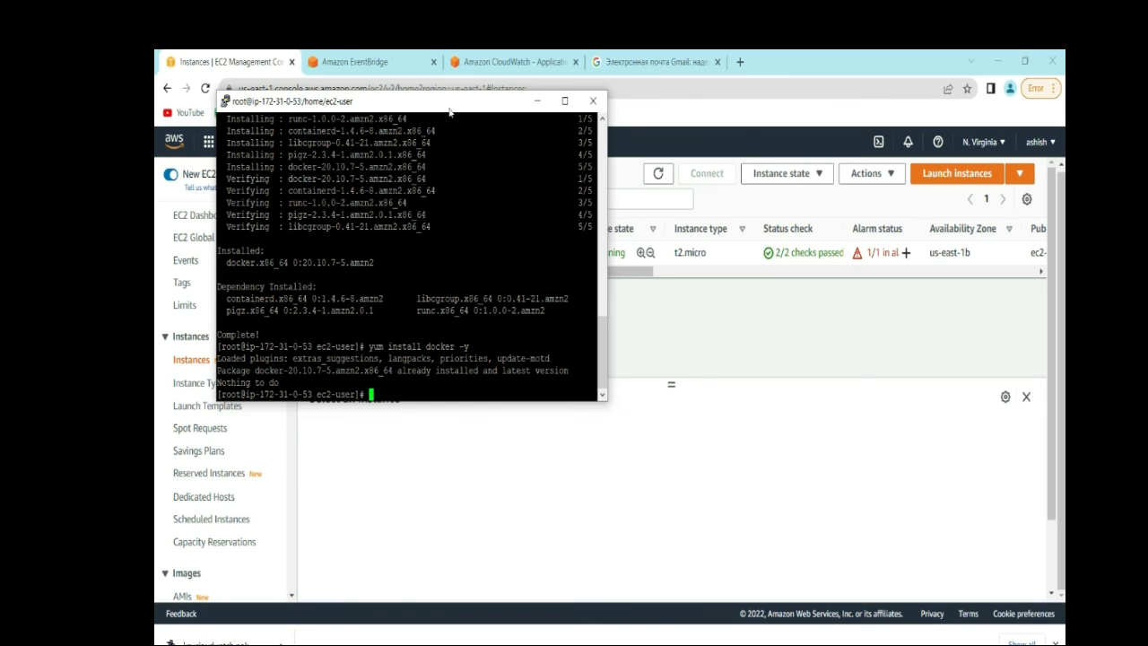
pyautogui.moveTo(452, 111); pyautogui.dragTo(560, 297)
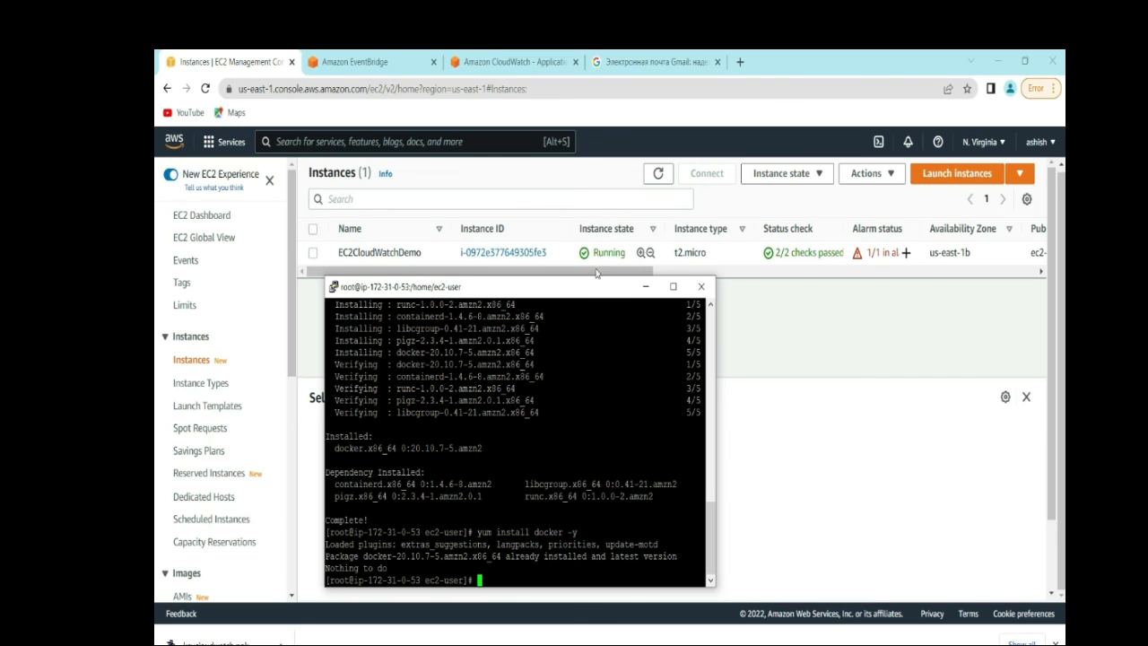
pyautogui.moveTo(594, 288); pyautogui.dragTo(682, 184)
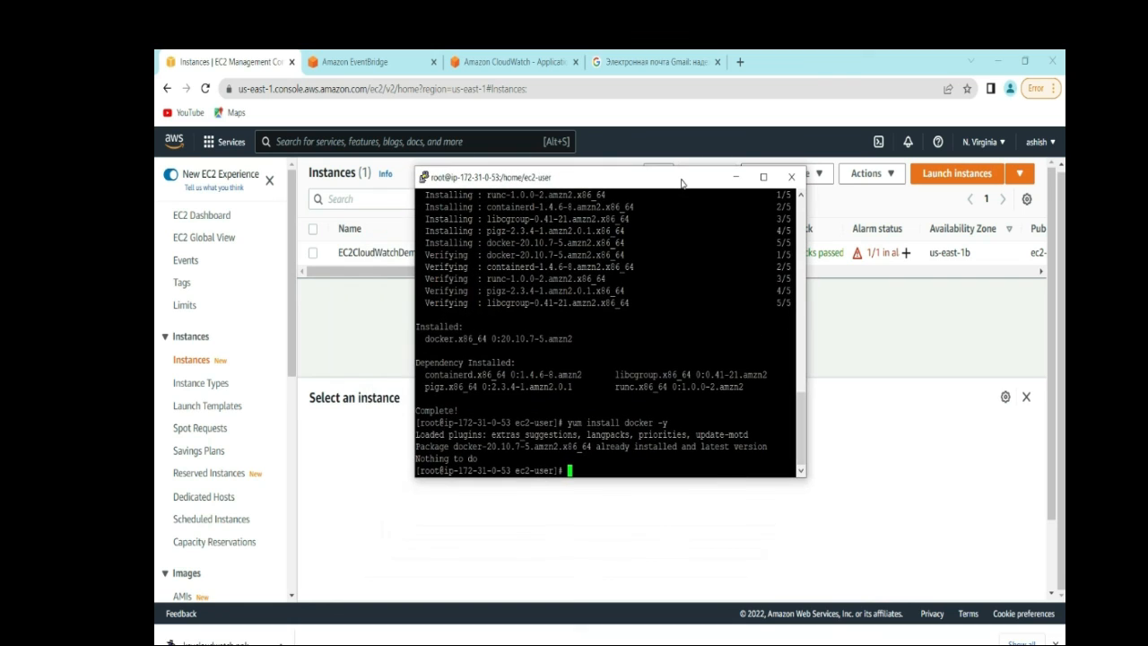